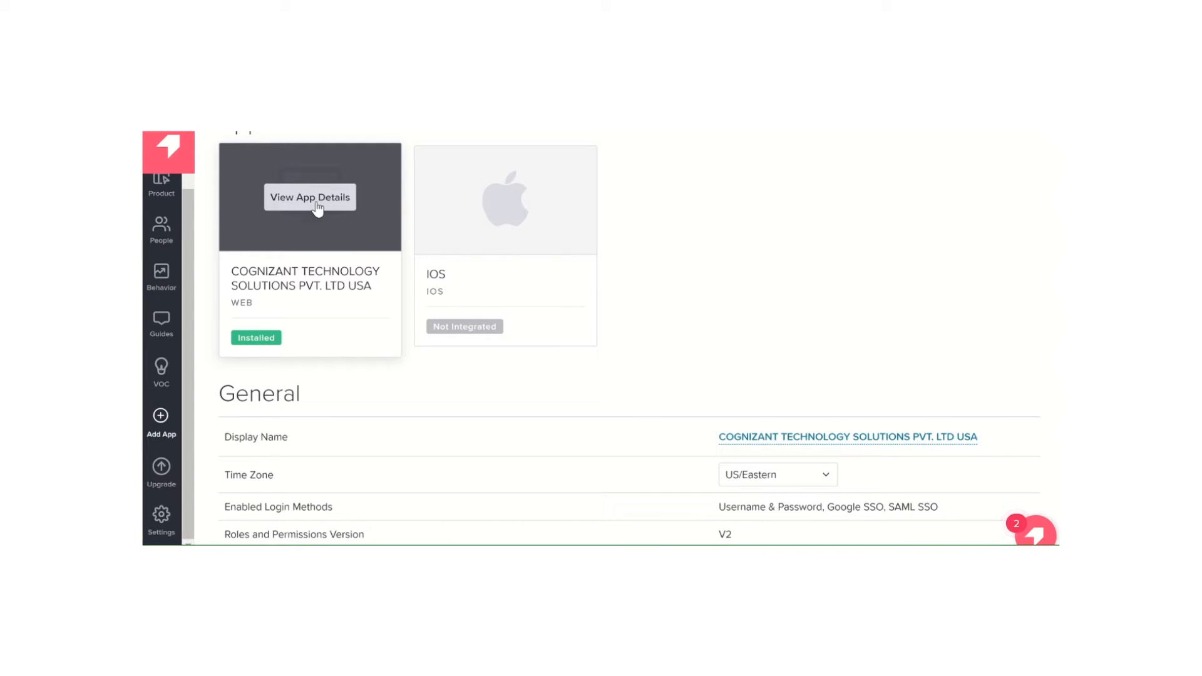
# Open the details of the COGNIZANT TECHNOLOGY SOLUTIONS PVT. LTD USA web app and review its basic settings
pyautogui.scroll(1, 411, 405)
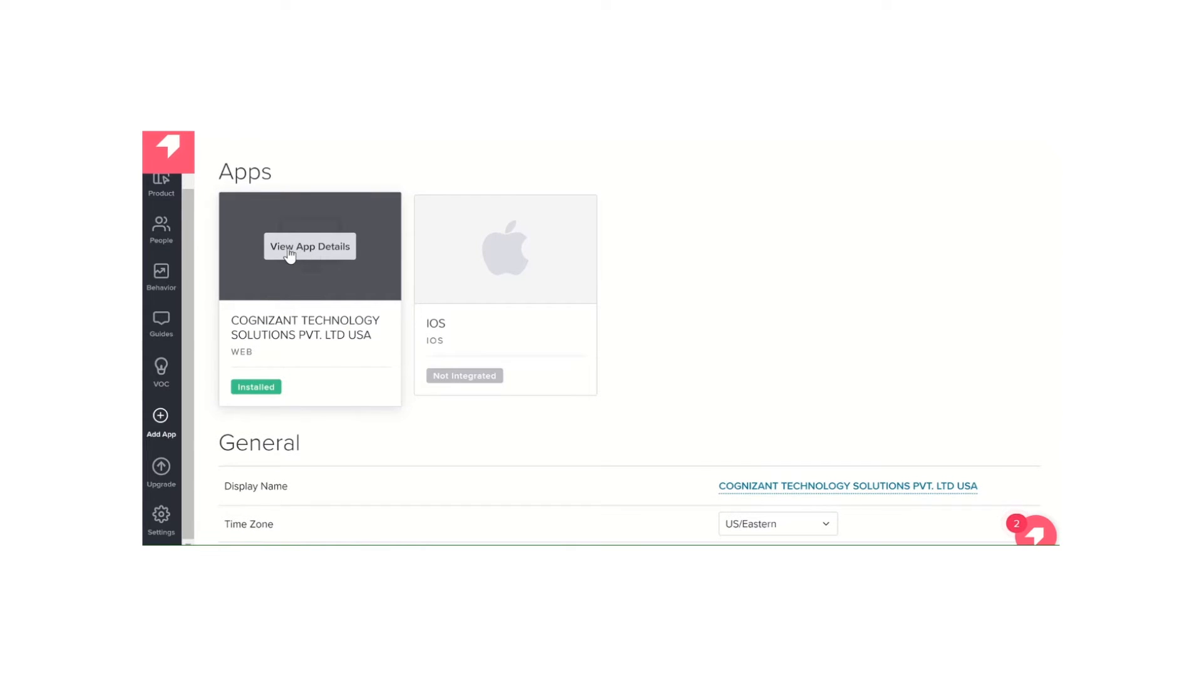
pyautogui.scroll(-2, 289, 253)
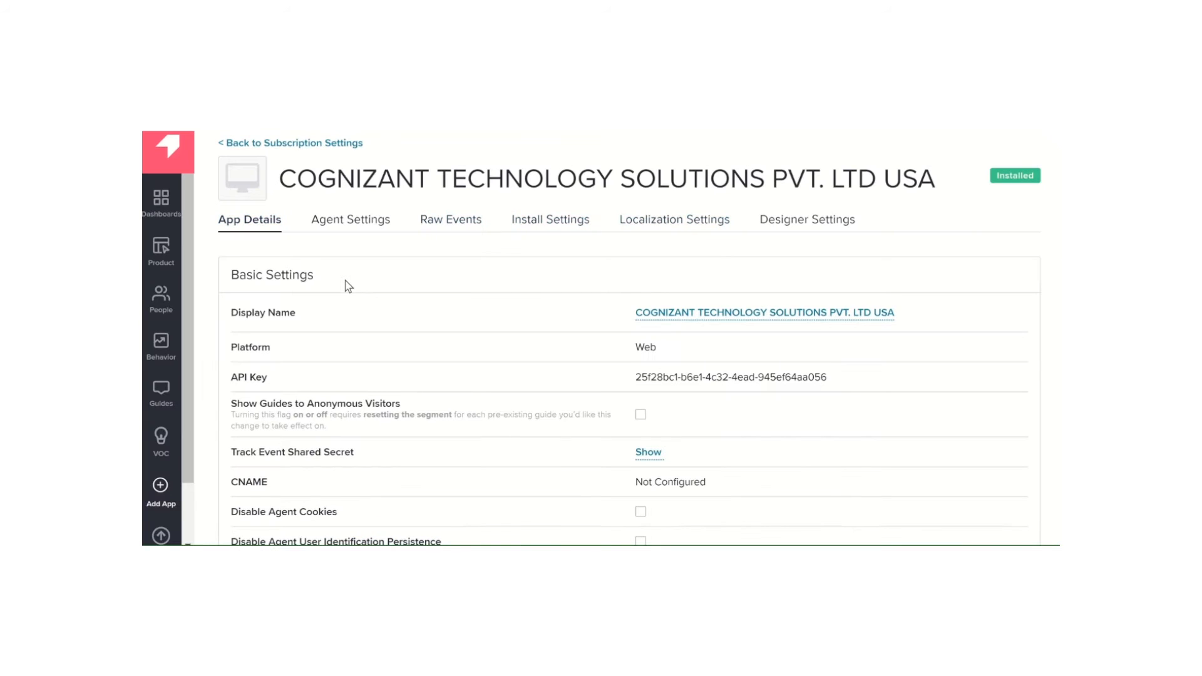
pyautogui.scroll(-1, 629, 263)
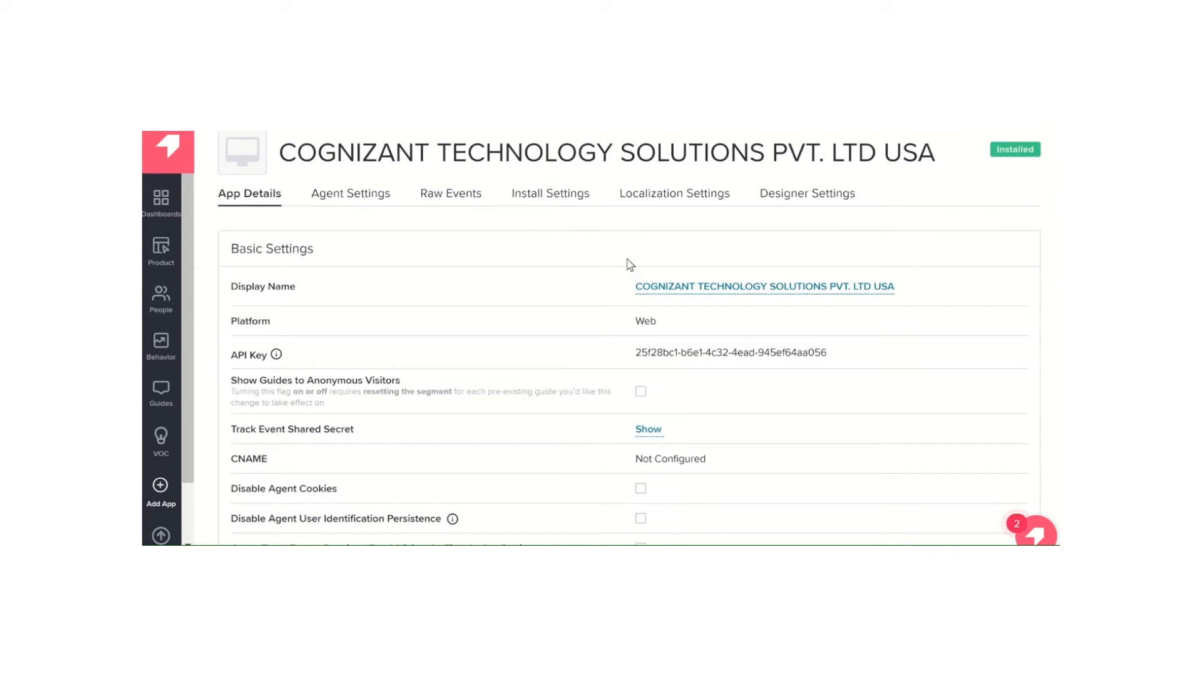
pyautogui.scroll(1, 629, 263)
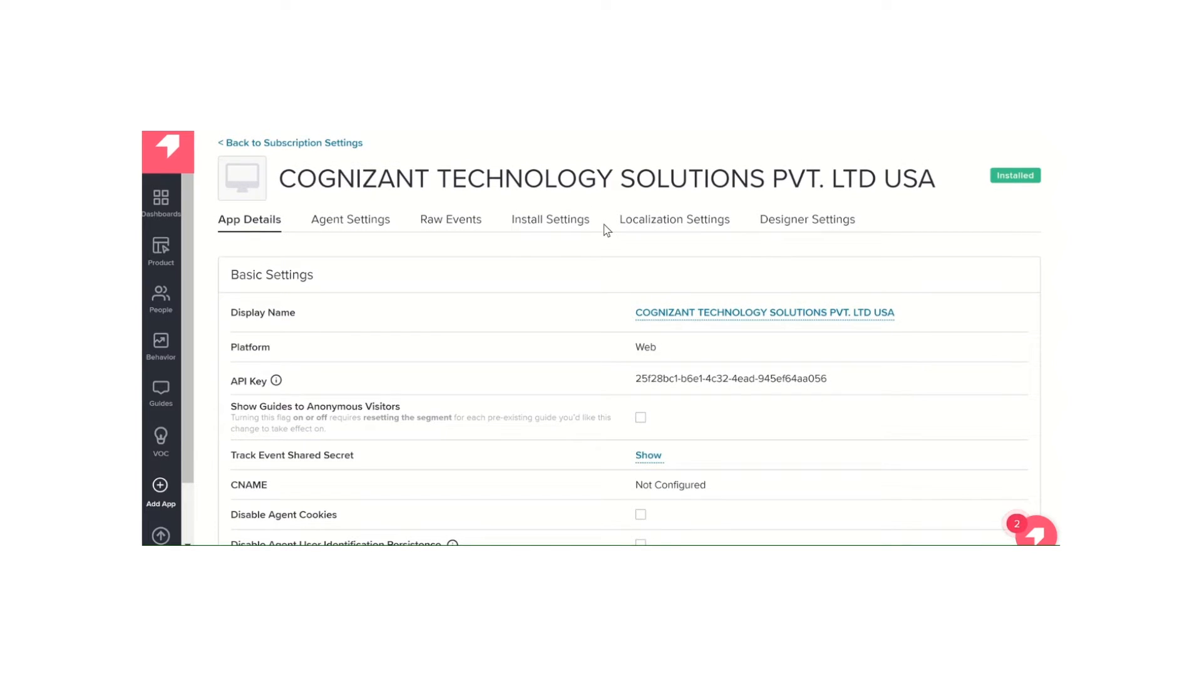
# Open the app's install settings and examine the snippet's loader function and the start of its visitor block
pyautogui.click(552, 225)
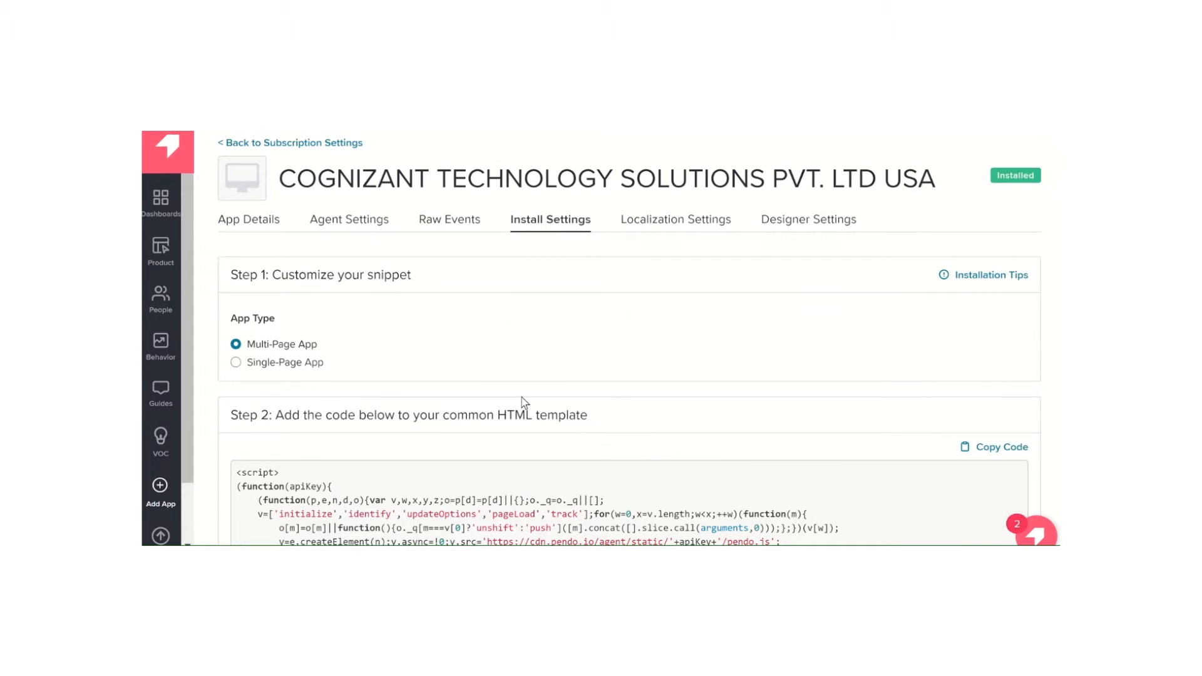
pyautogui.scroll(-1, 523, 400)
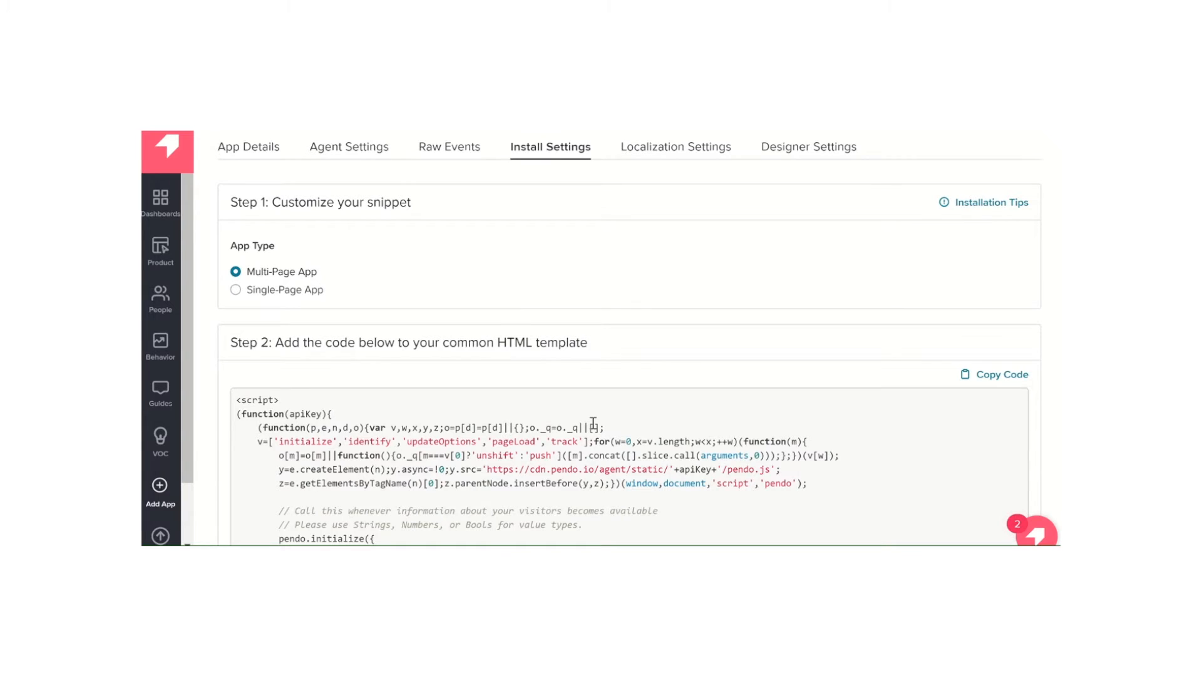
pyautogui.scroll(-2, 593, 423)
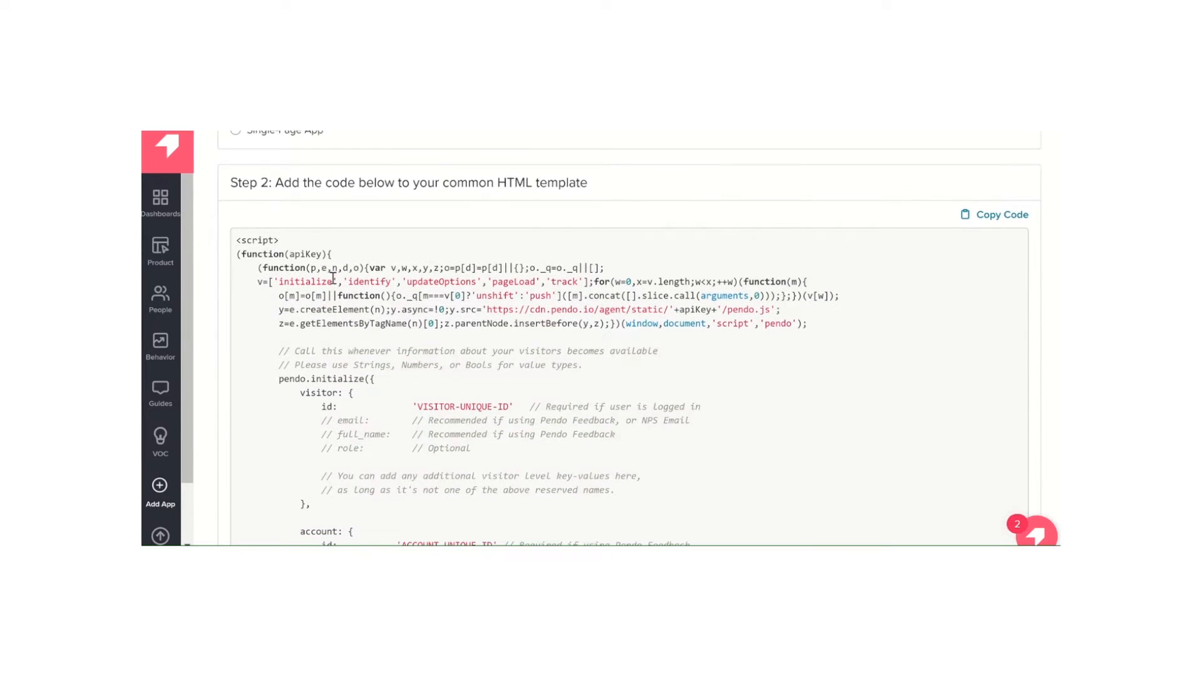
pyautogui.moveTo(245, 253); pyautogui.dragTo(770, 337)
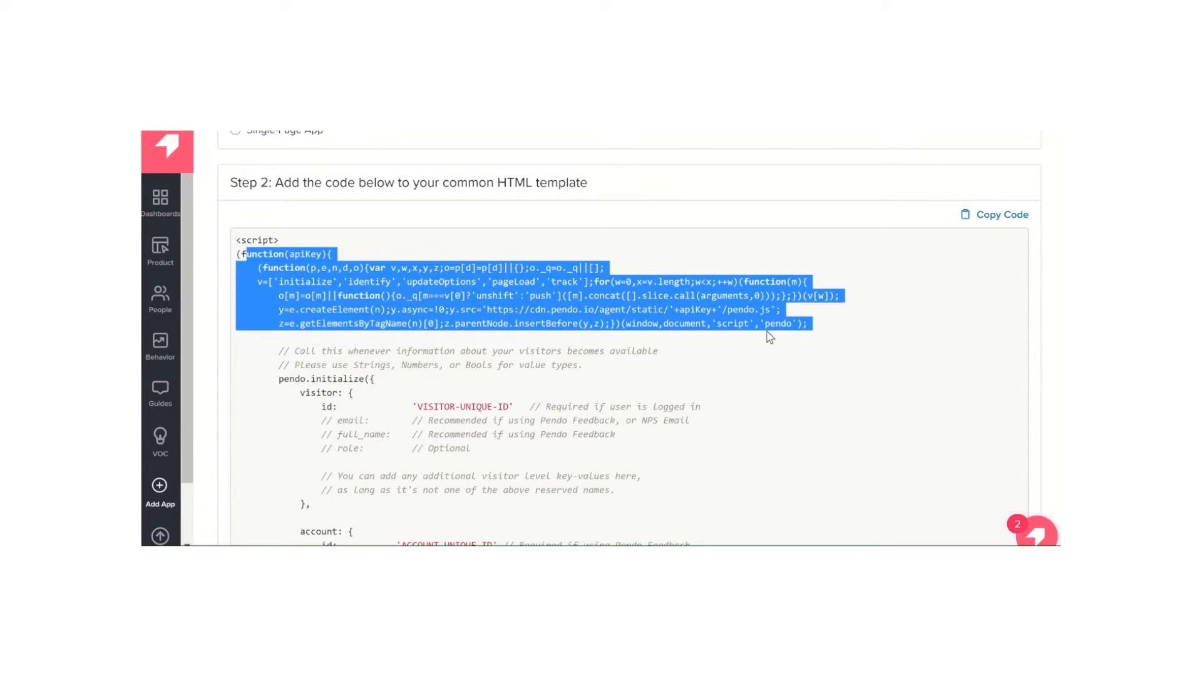
pyautogui.scroll(-1, 770, 336)
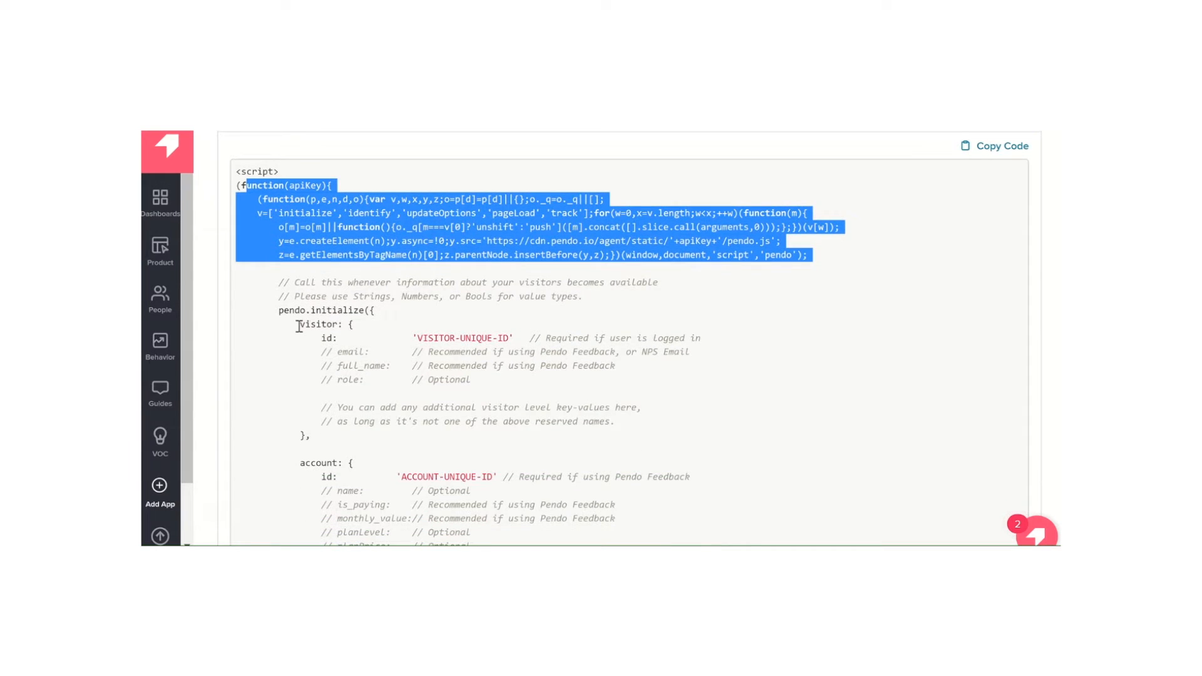
pyautogui.moveTo(298, 326); pyautogui.dragTo(331, 326)
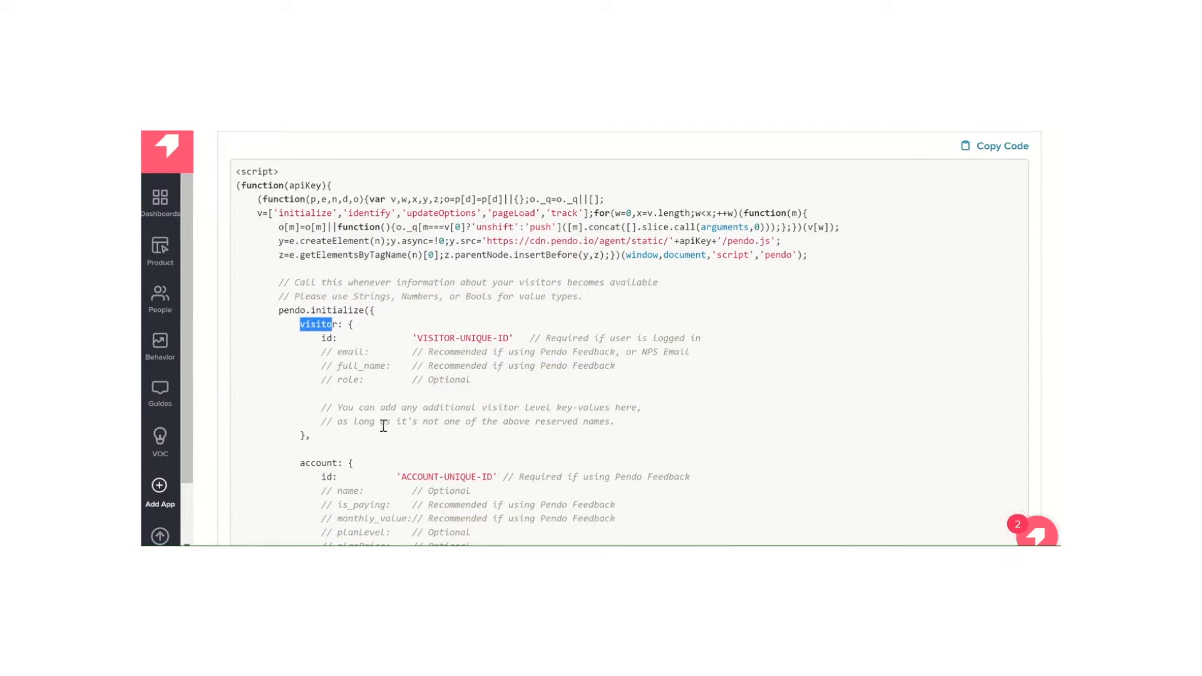
# Examine the visitor and account metadata fields in the install snippet, from unique IDs through optional key-values
pyautogui.scroll(-1, 383, 426)
pyautogui.scroll(-1, 398, 394)
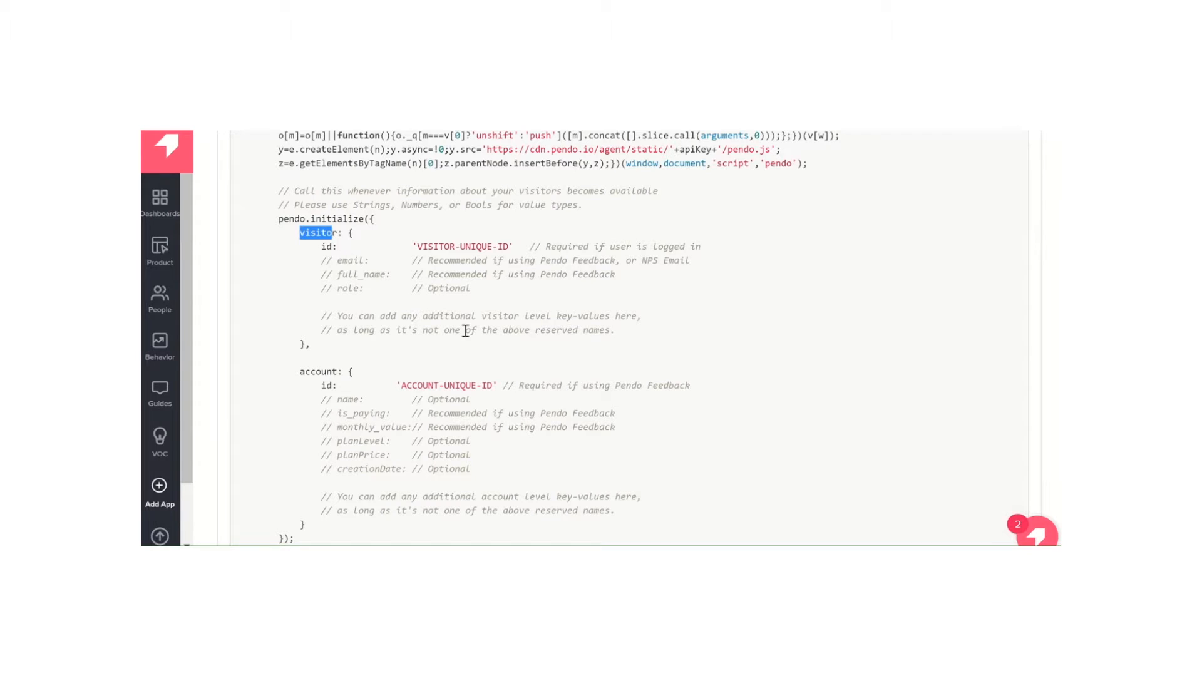
pyautogui.scroll(-2, 465, 331)
pyautogui.scroll(2, 465, 331)
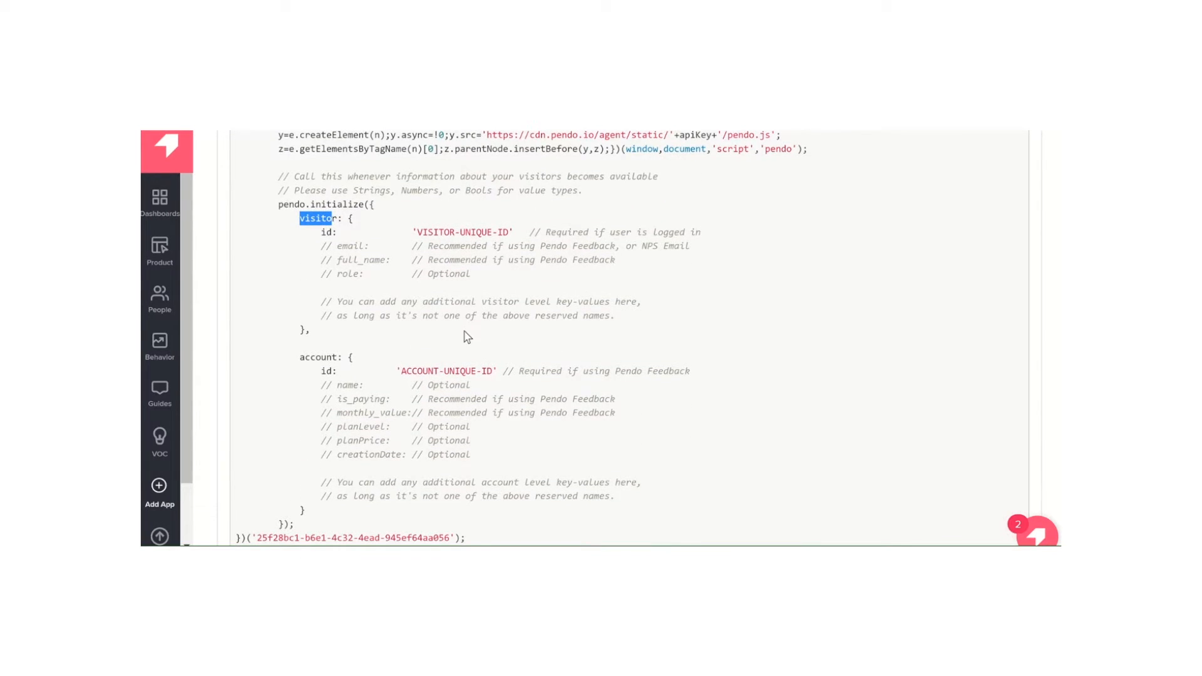
pyautogui.scroll(2, 468, 337)
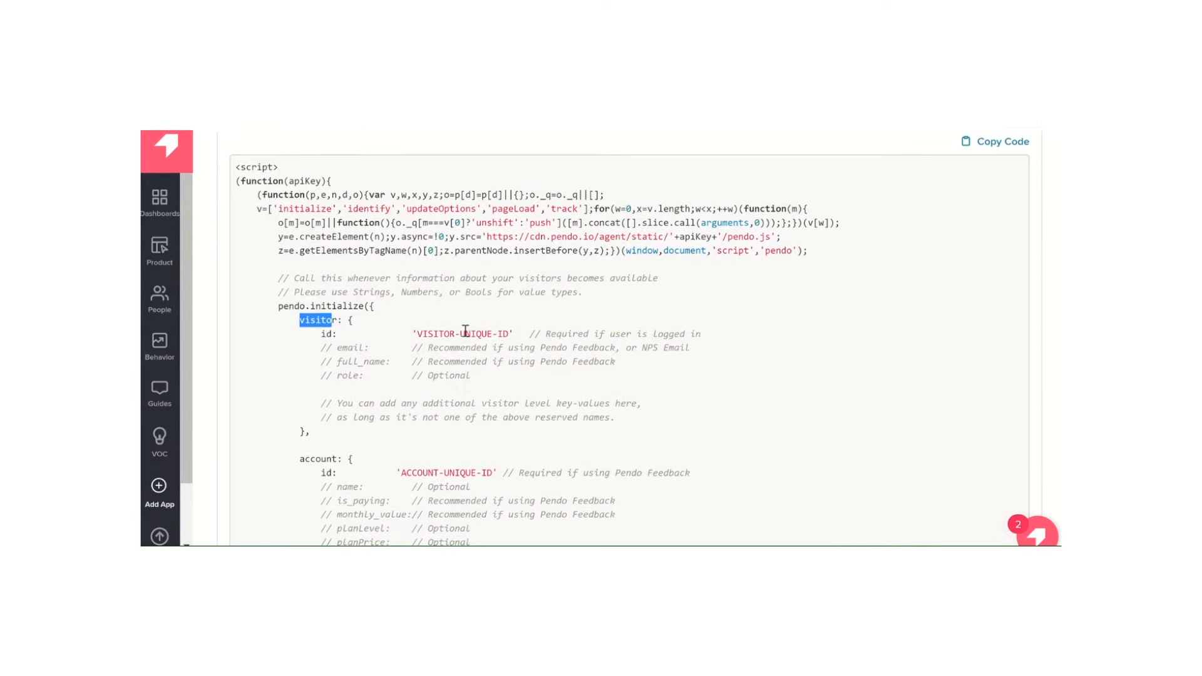
pyautogui.scroll(1, 465, 331)
pyautogui.scroll(1, 465, 331)
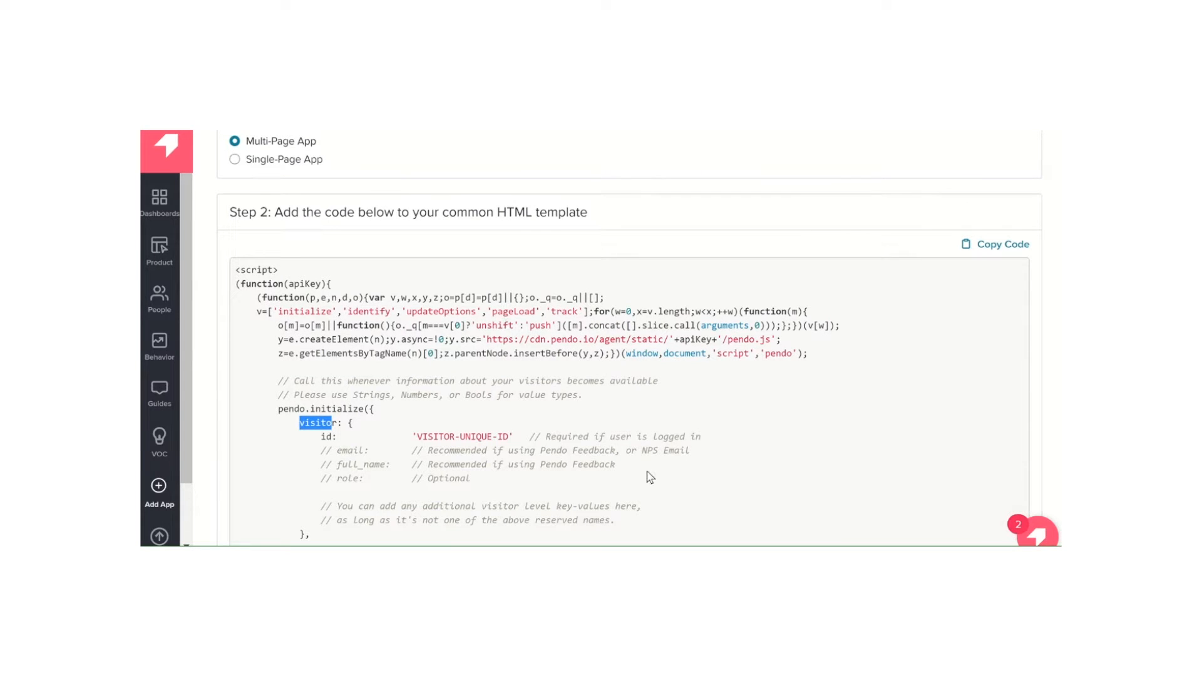
# Switch to the HTML file in the code editor and examine the Pendo snippet's visitor fields and account ID, highlighting the ID value
pyautogui.scroll(-1, 503, 432)
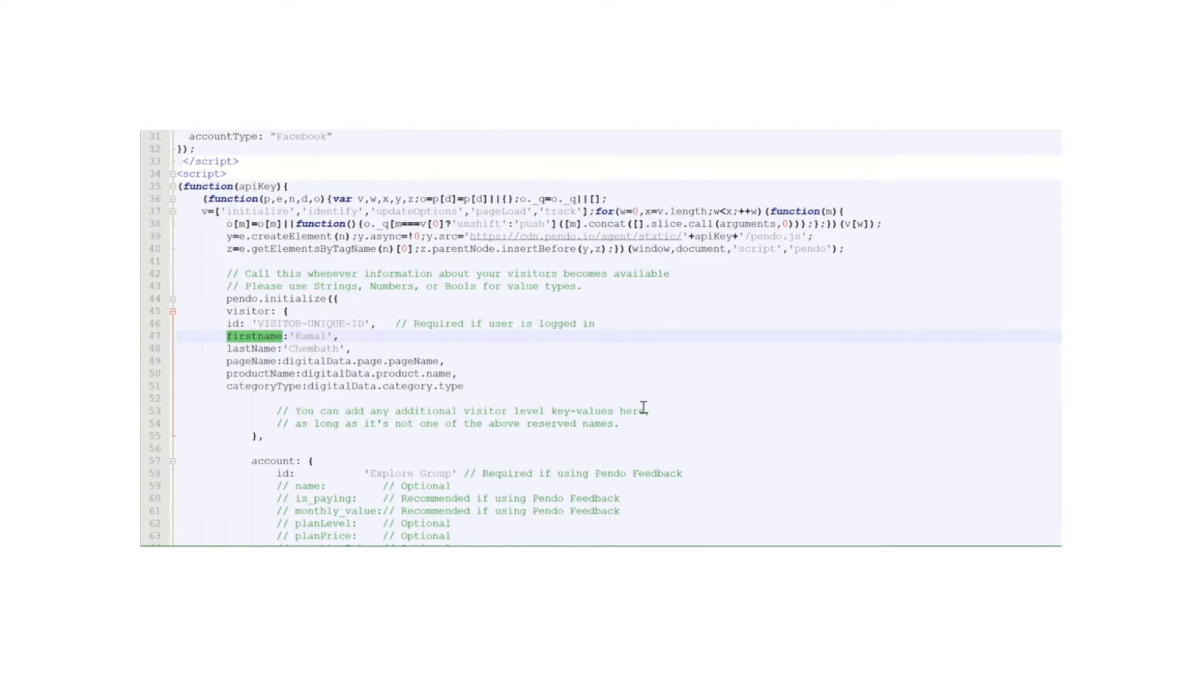
pyautogui.scroll(2, 644, 407)
pyautogui.scroll(-1, 643, 407)
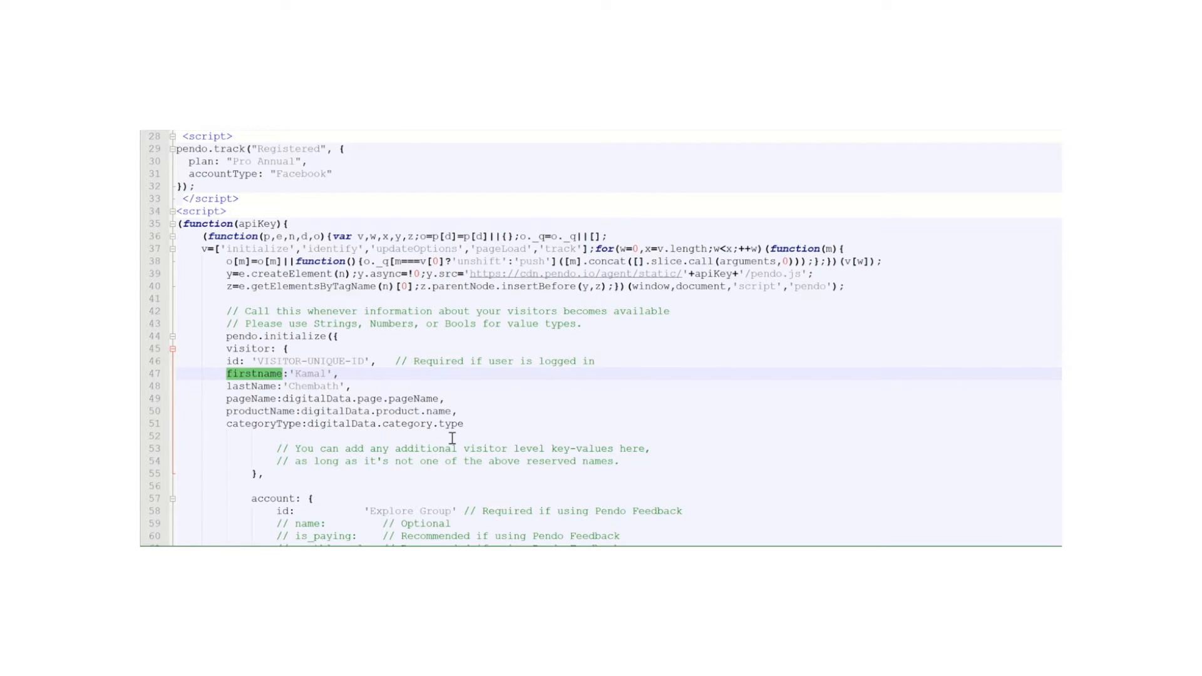
pyautogui.scroll(-2, 452, 437)
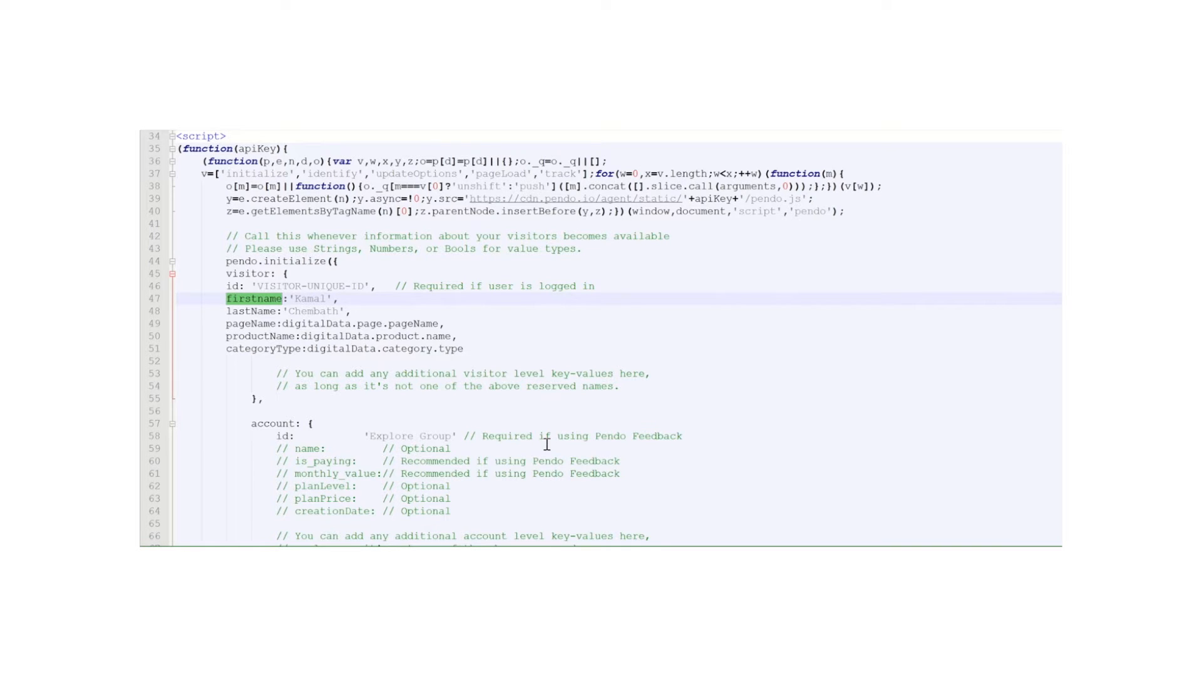
pyautogui.click(377, 434)
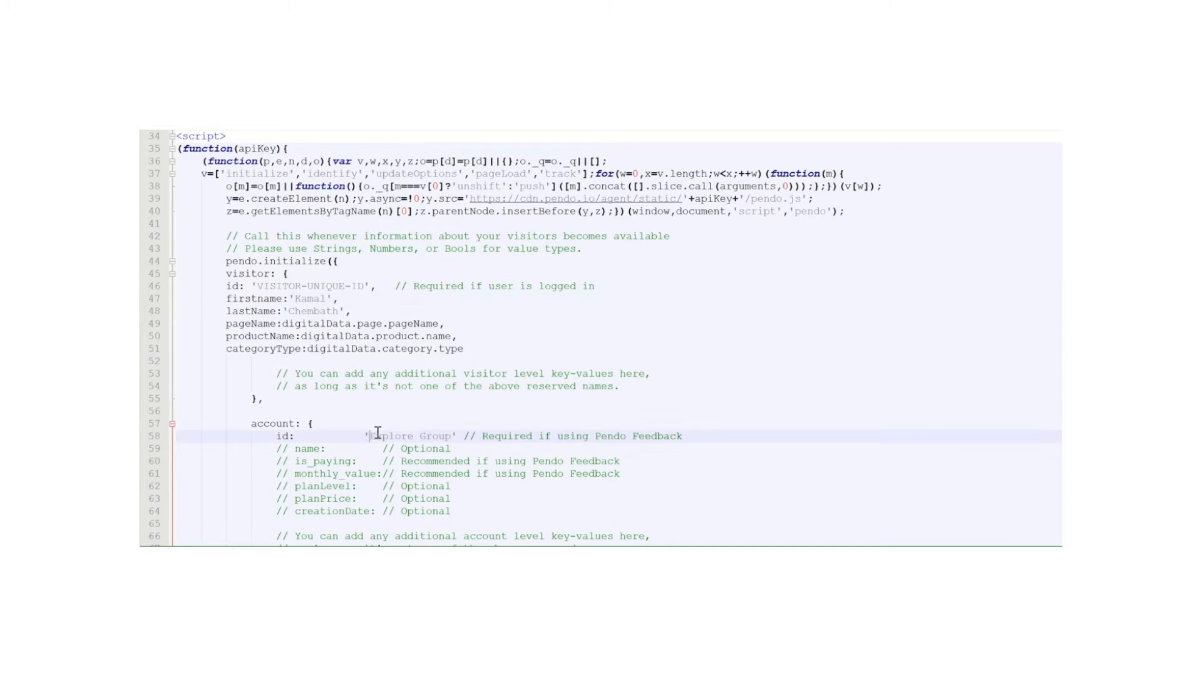
pyautogui.doubleClick(378, 434)
# Compare the digitalData object with the pageName, productName and categoryType visitor fields that reference it in the Pendo snippet
pyautogui.scroll(6, 403, 332)
pyautogui.scroll(5, 403, 332)
pyautogui.scroll(-2, 403, 333)
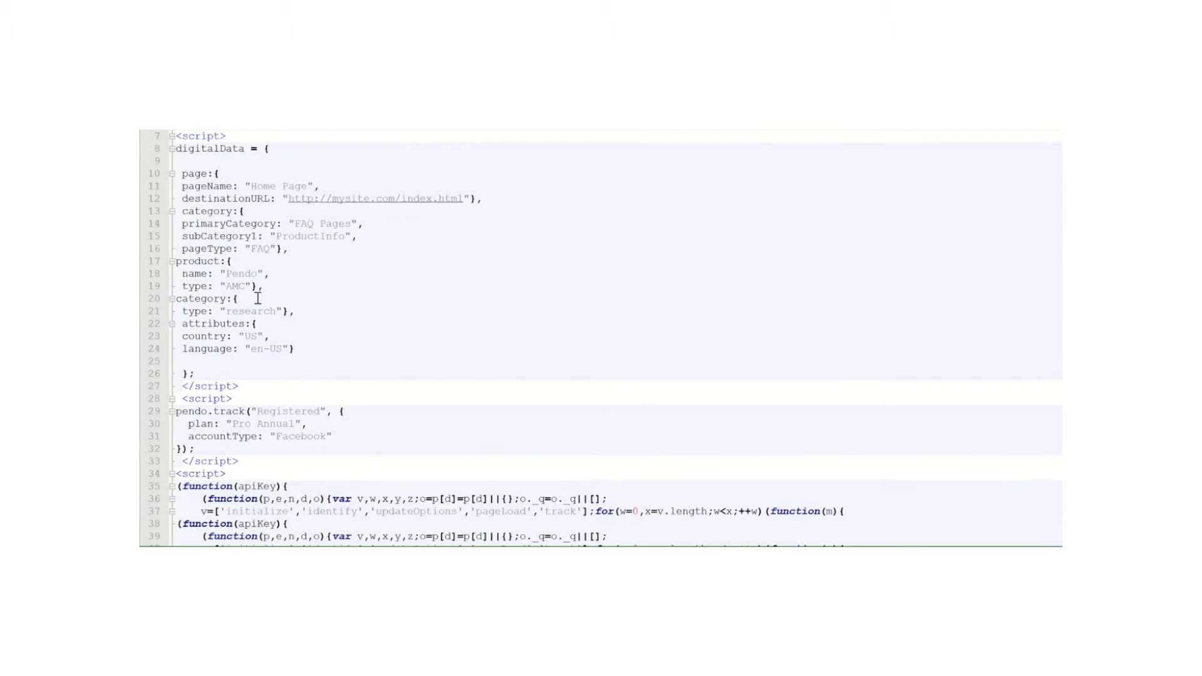
pyautogui.scroll(-6, 258, 298)
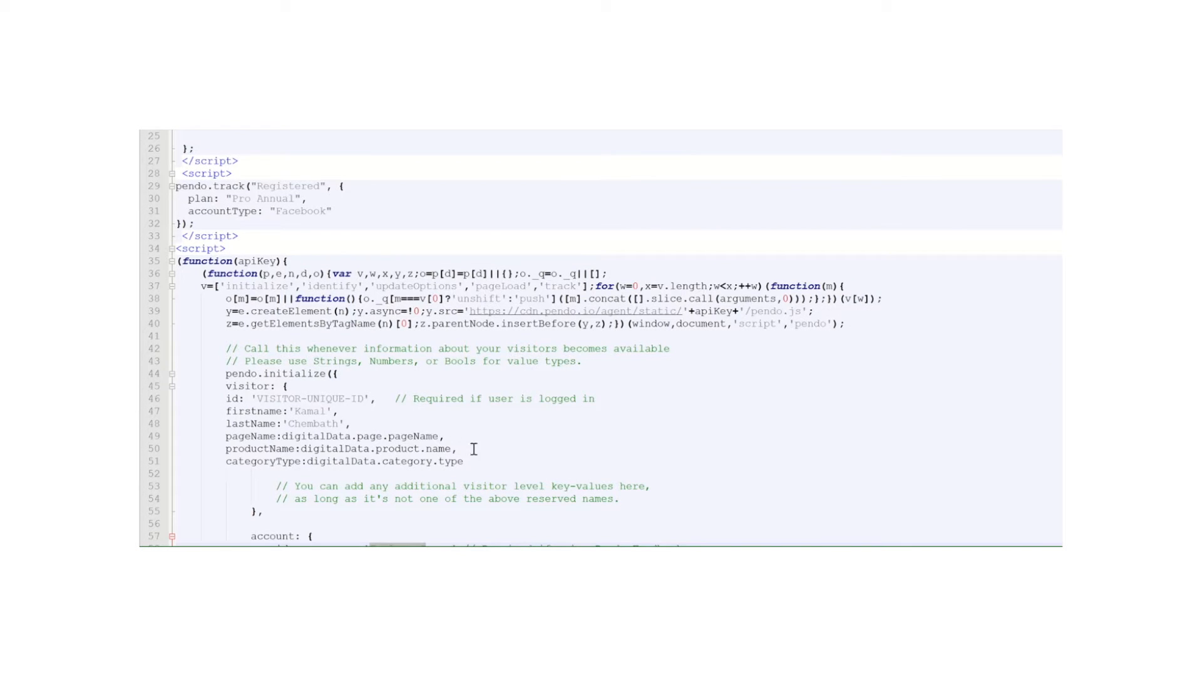
pyautogui.scroll(-1, 485, 458)
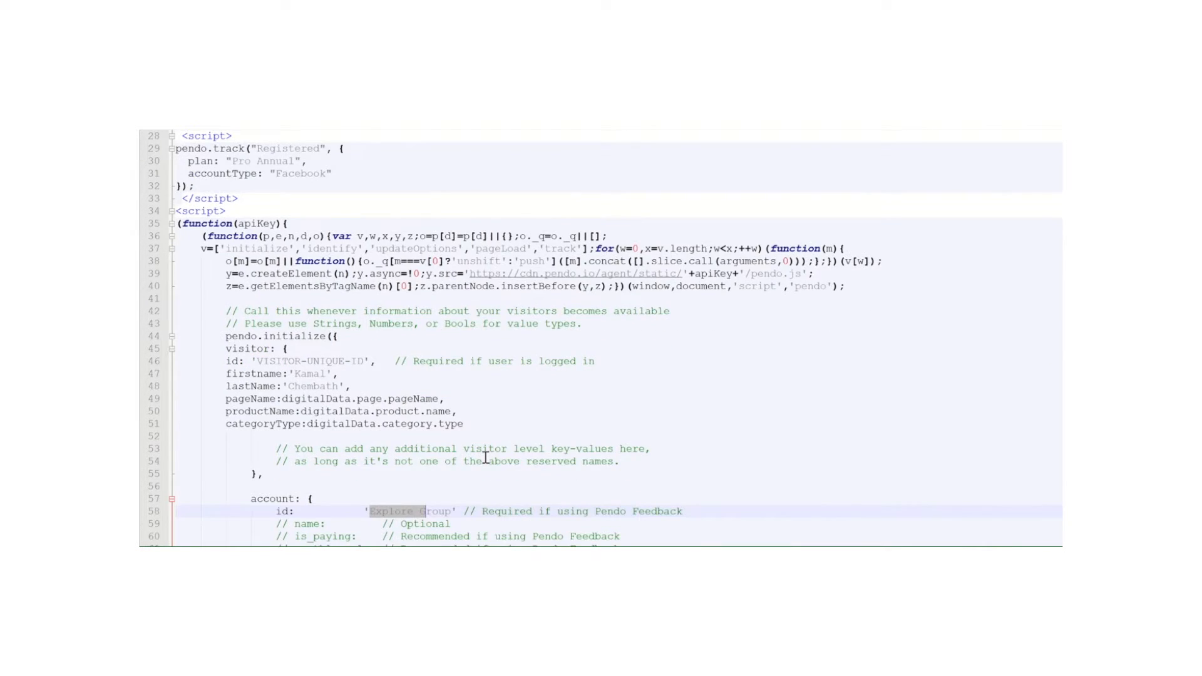
pyautogui.scroll(-3, 485, 457)
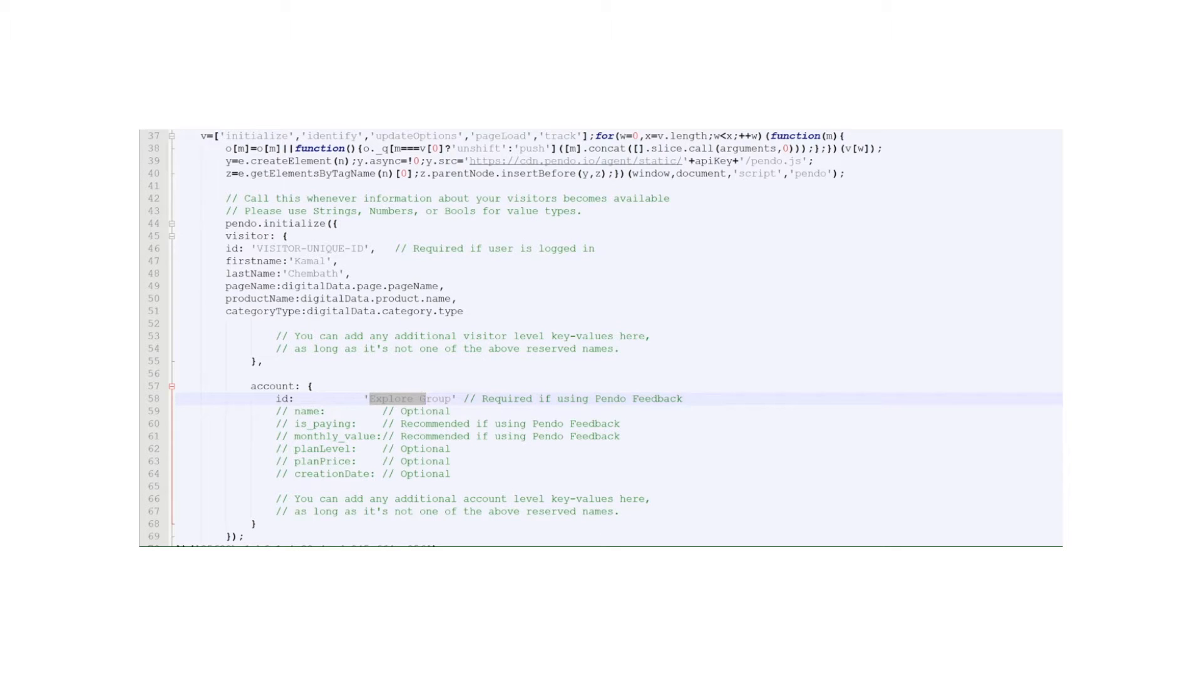
# Switch to the test page in Chrome, reload it, run pendo.validateInstall() in the console and highlight the visitor ID in the output
pyautogui.click(542, 518)
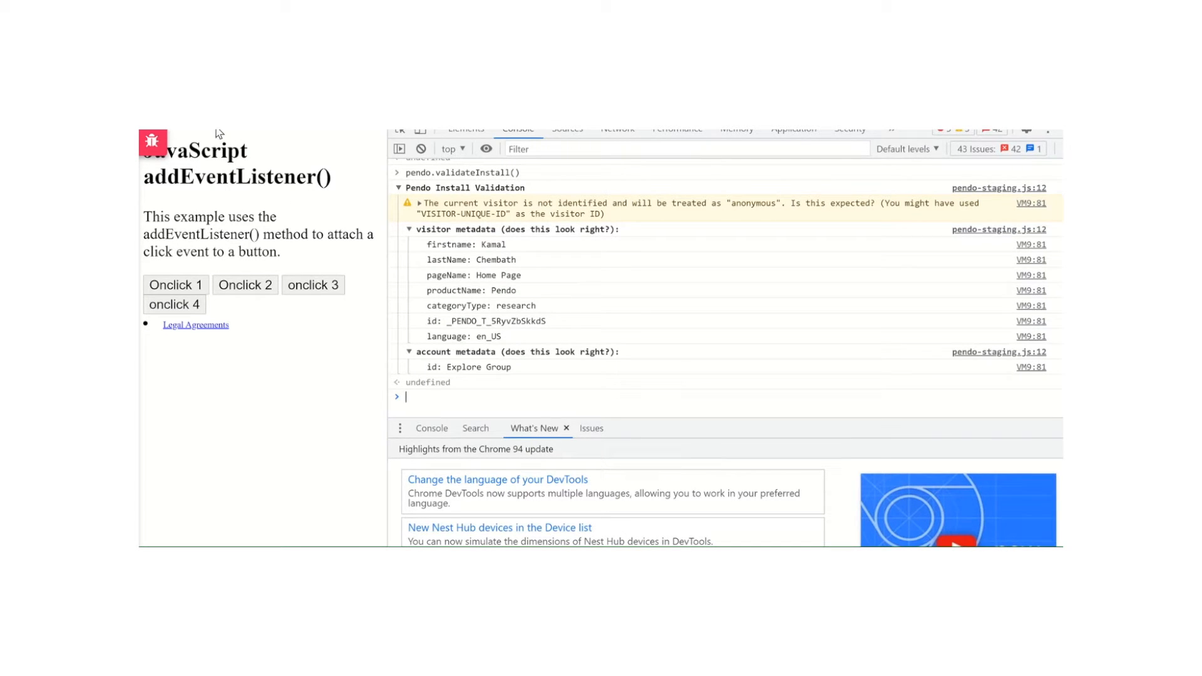
pyautogui.press('F5')
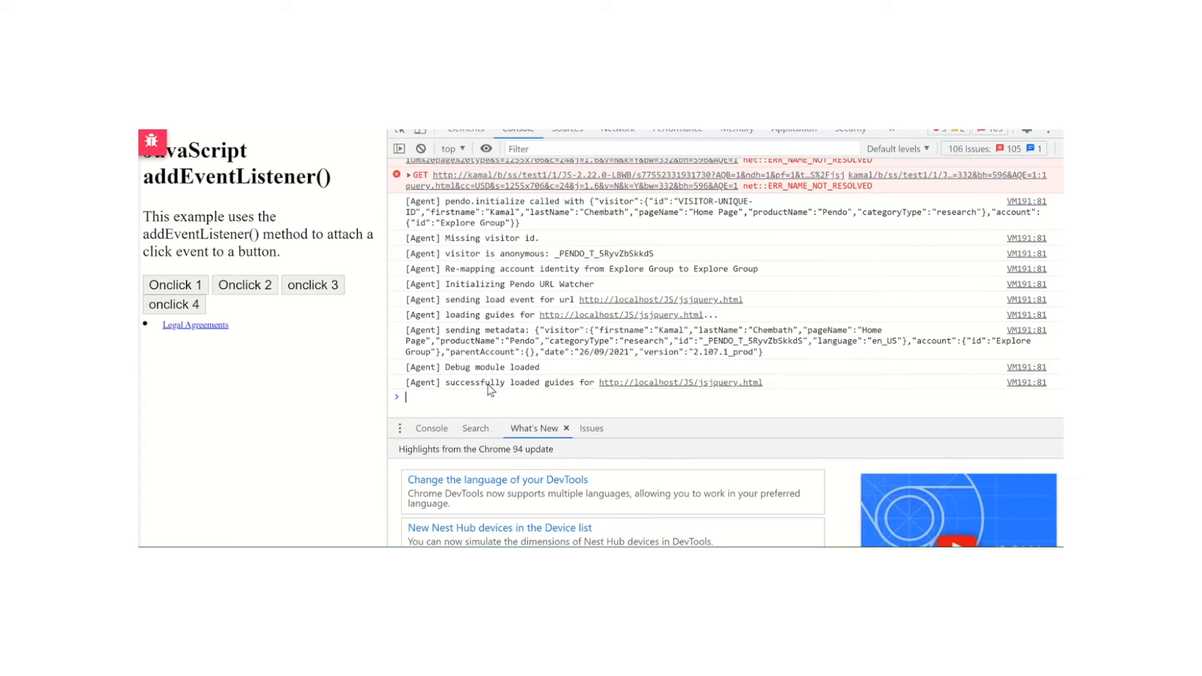
pyautogui.write('pendo.validateInstall()')
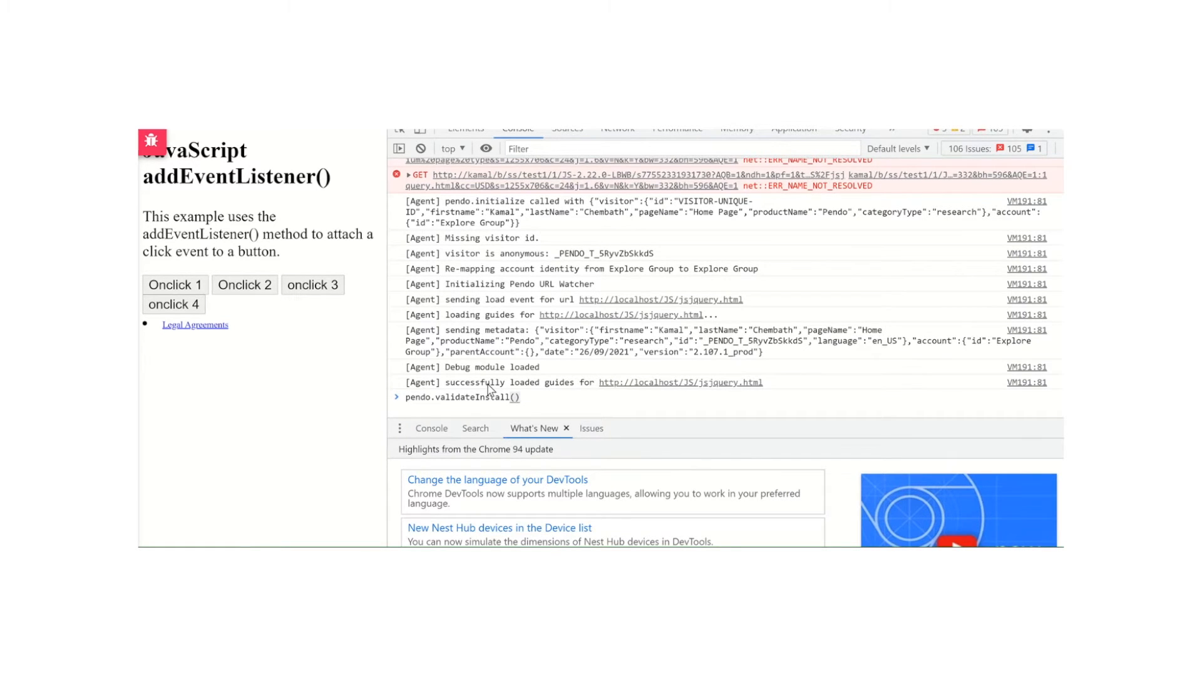
pyautogui.press('Return')
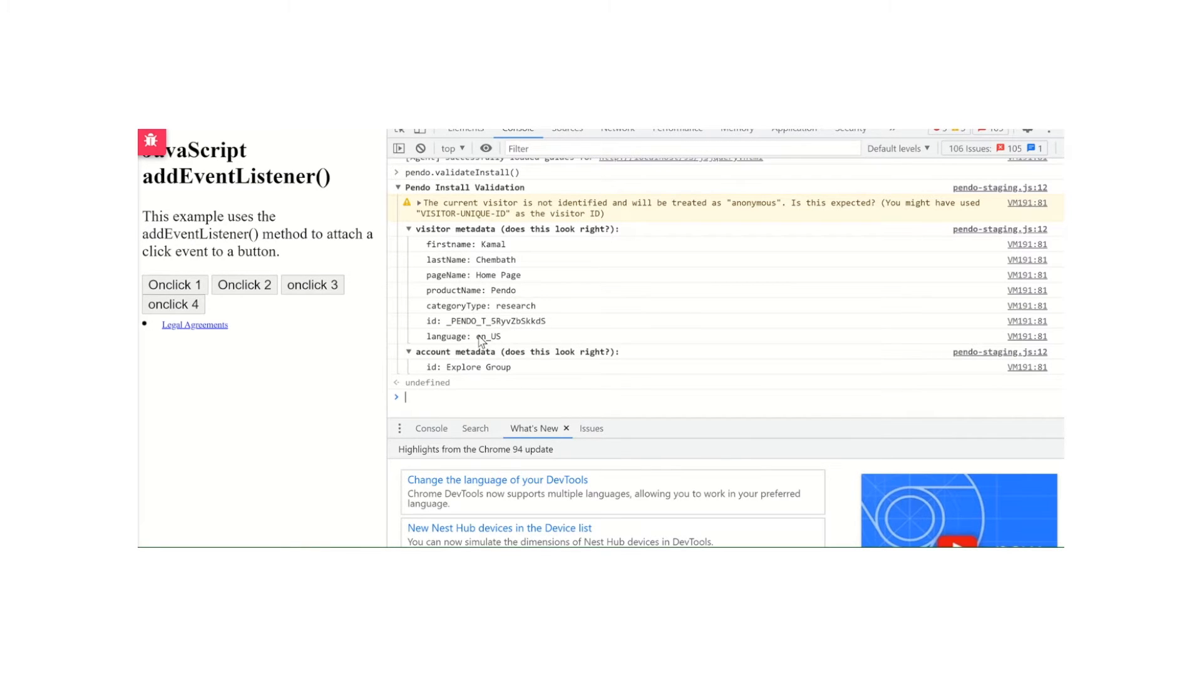
pyautogui.moveTo(431, 321); pyautogui.dragTo(557, 328)
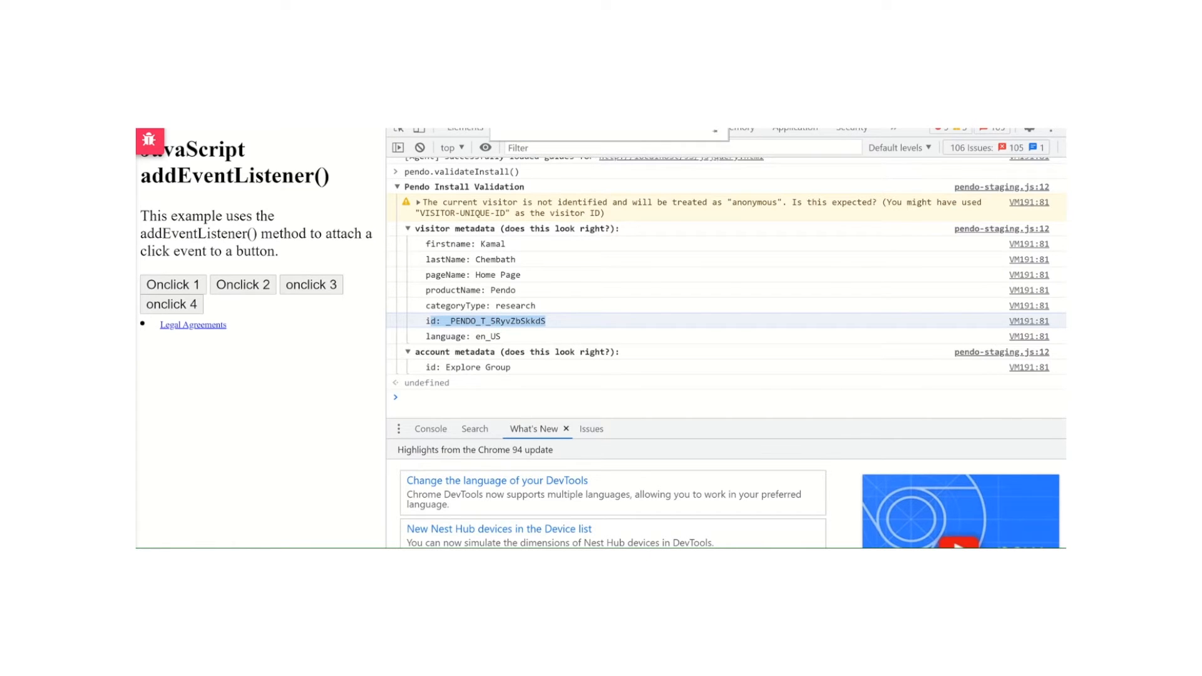
# Return to the web app's details in Pendo and review all basic settings, from display name to Disable Global CSS
pyautogui.hotkey('ctrl', 'Tab')
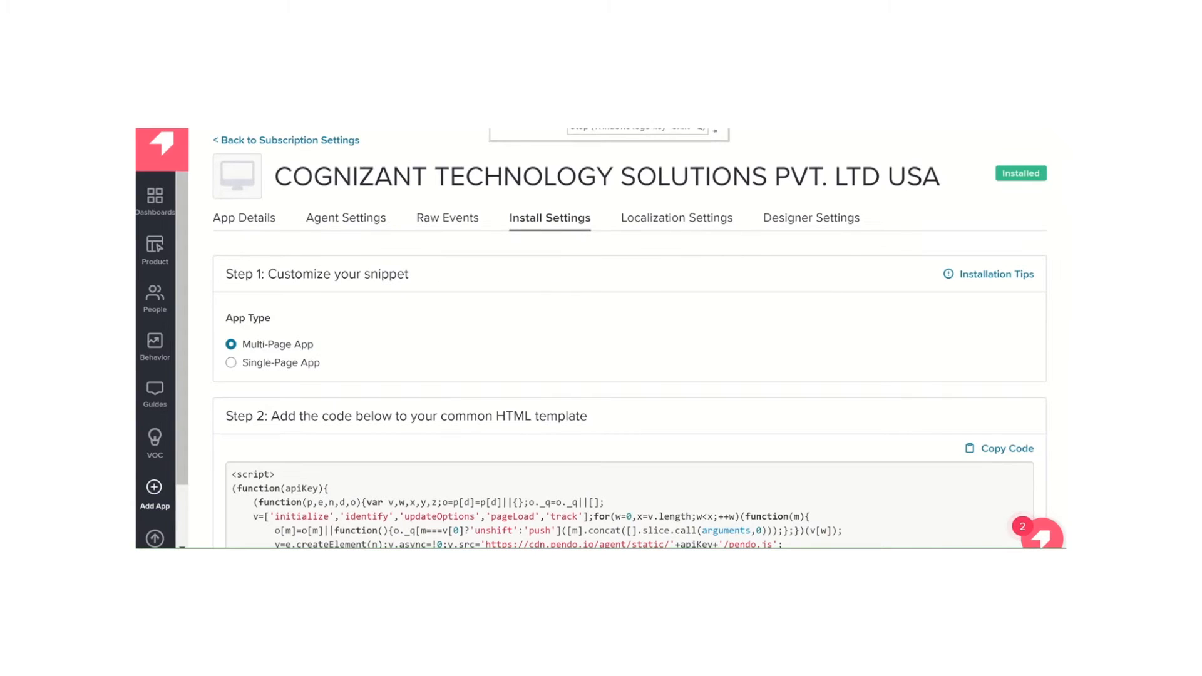
pyautogui.click(243, 223)
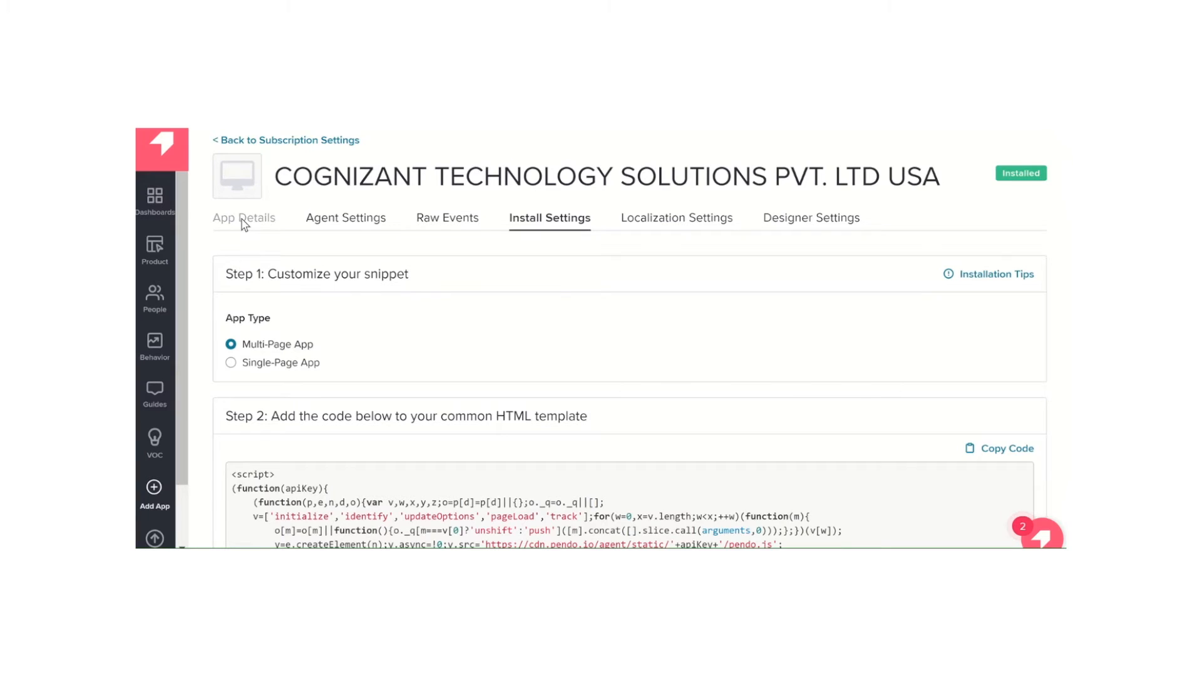
pyautogui.scroll(-1, 396, 345)
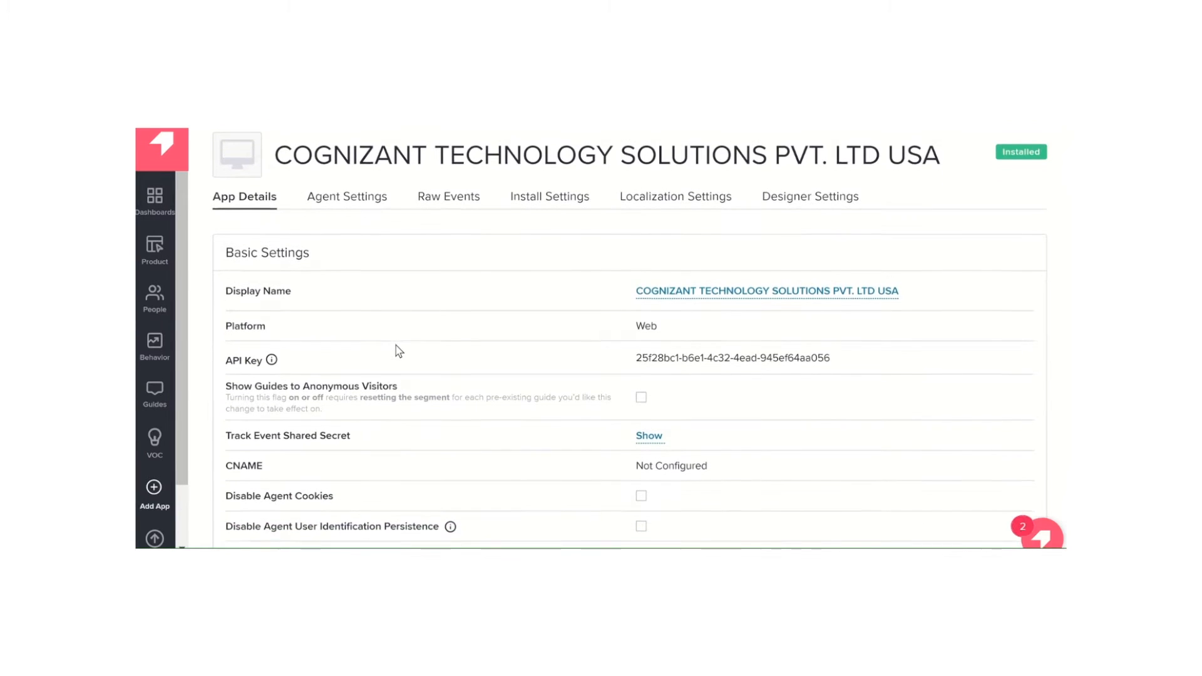
pyautogui.scroll(-1, 396, 345)
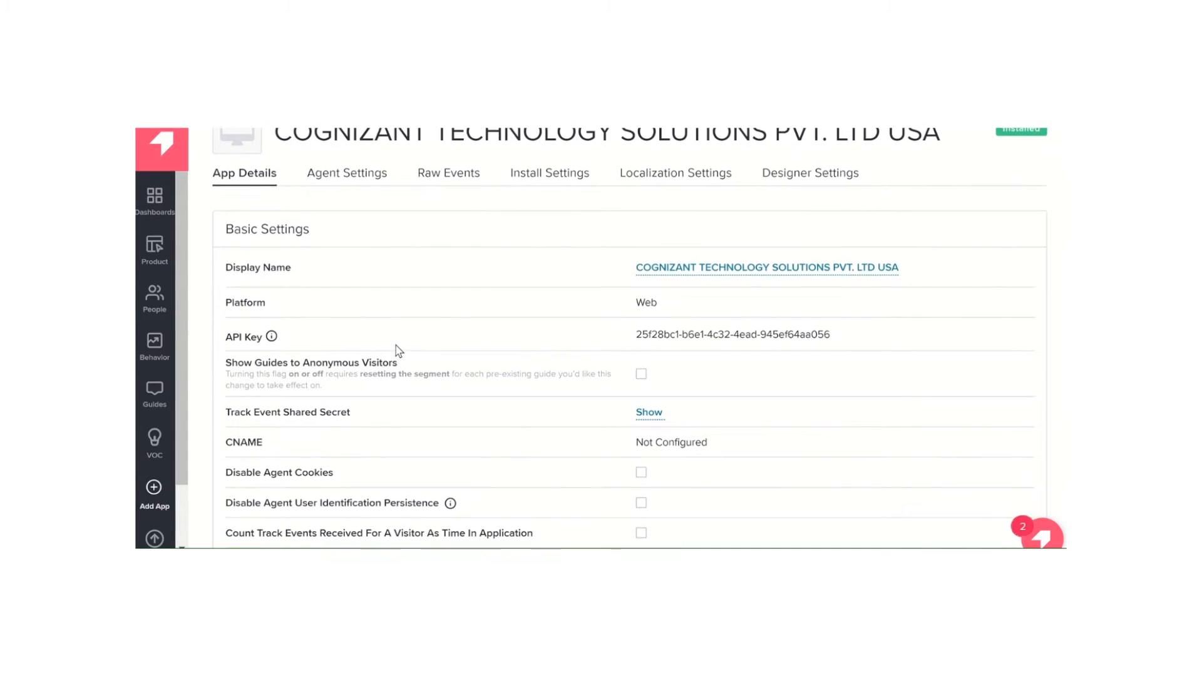
pyautogui.scroll(-2, 395, 346)
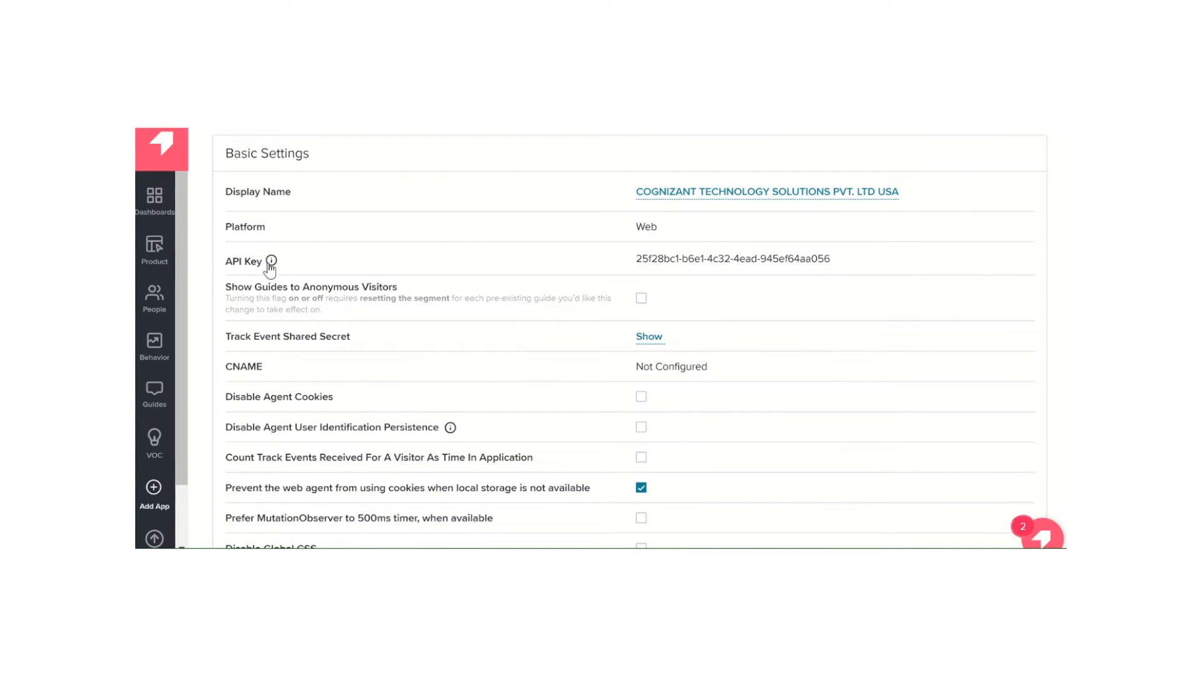
pyautogui.scroll(-1, 529, 375)
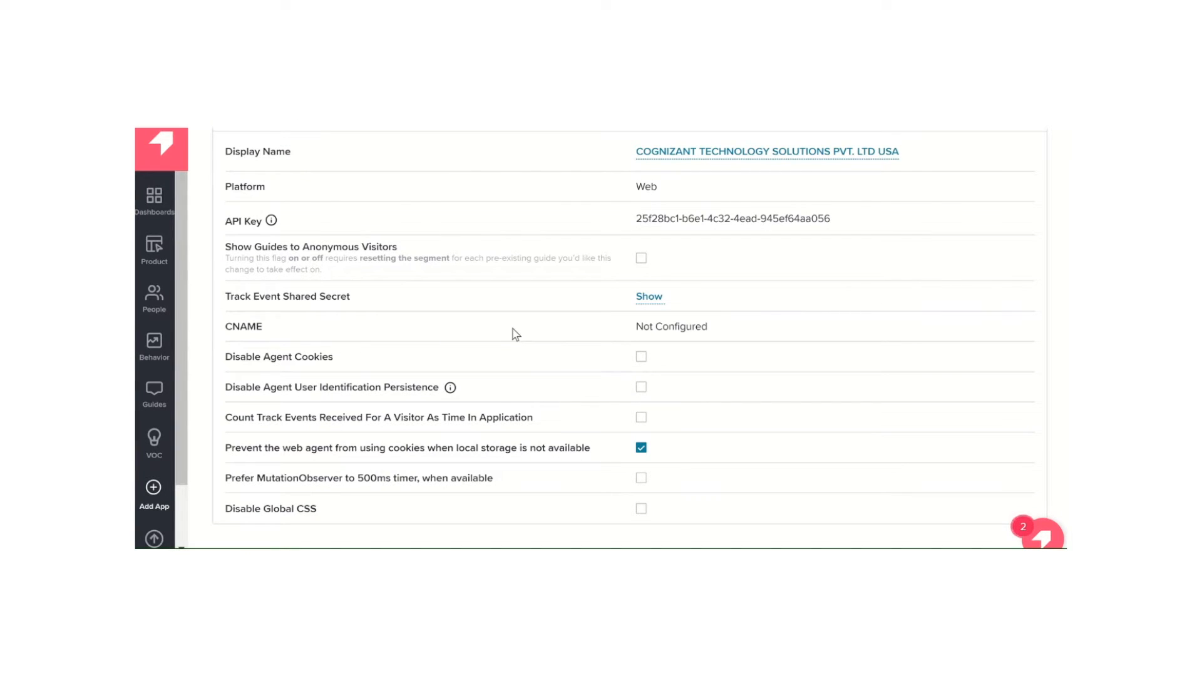
pyautogui.scroll(-1, 515, 334)
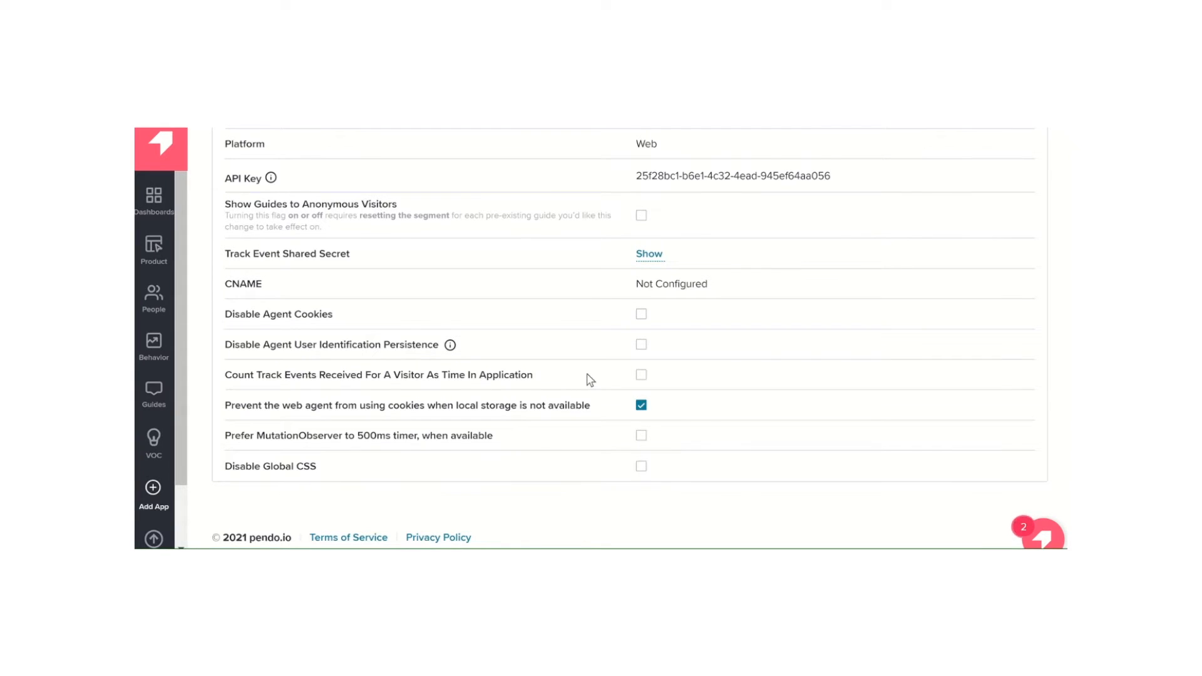
# Open the web app's agent settings for the staging and production environments
pyautogui.scroll(3, 590, 378)
pyautogui.click(362, 195)
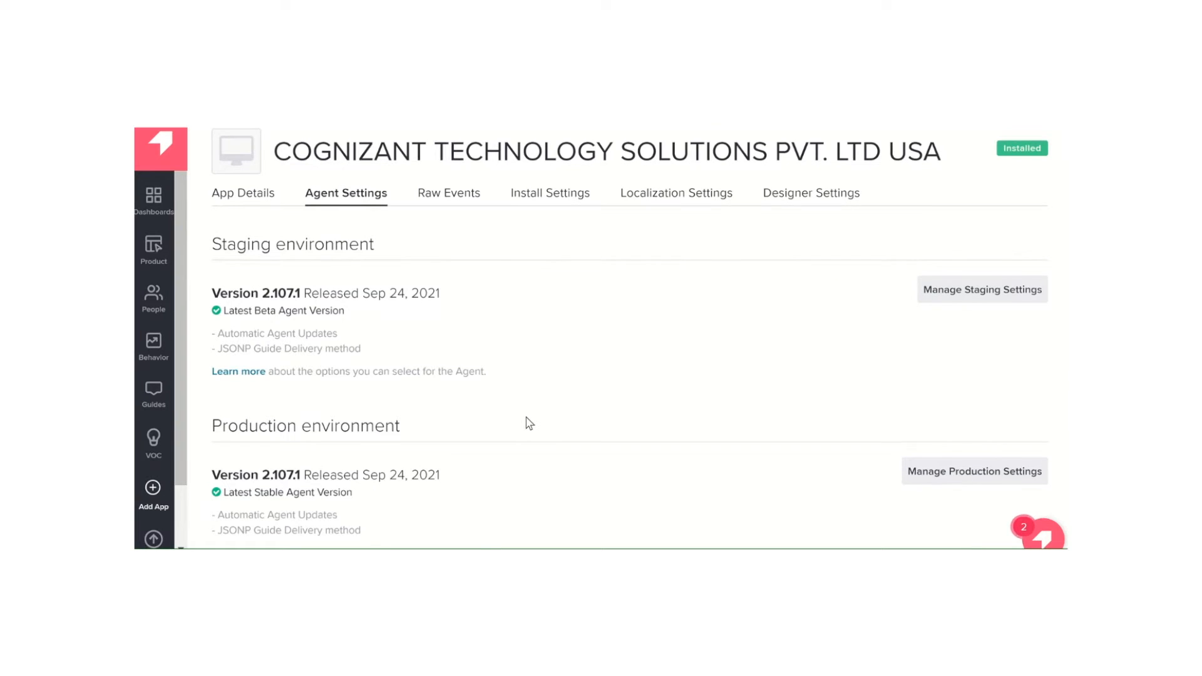
# Review the remaining agent settings, from the production environment through Custom HTML Attributes to XHR Timings
pyautogui.scroll(-2, 529, 424)
pyautogui.scroll(-3, 529, 424)
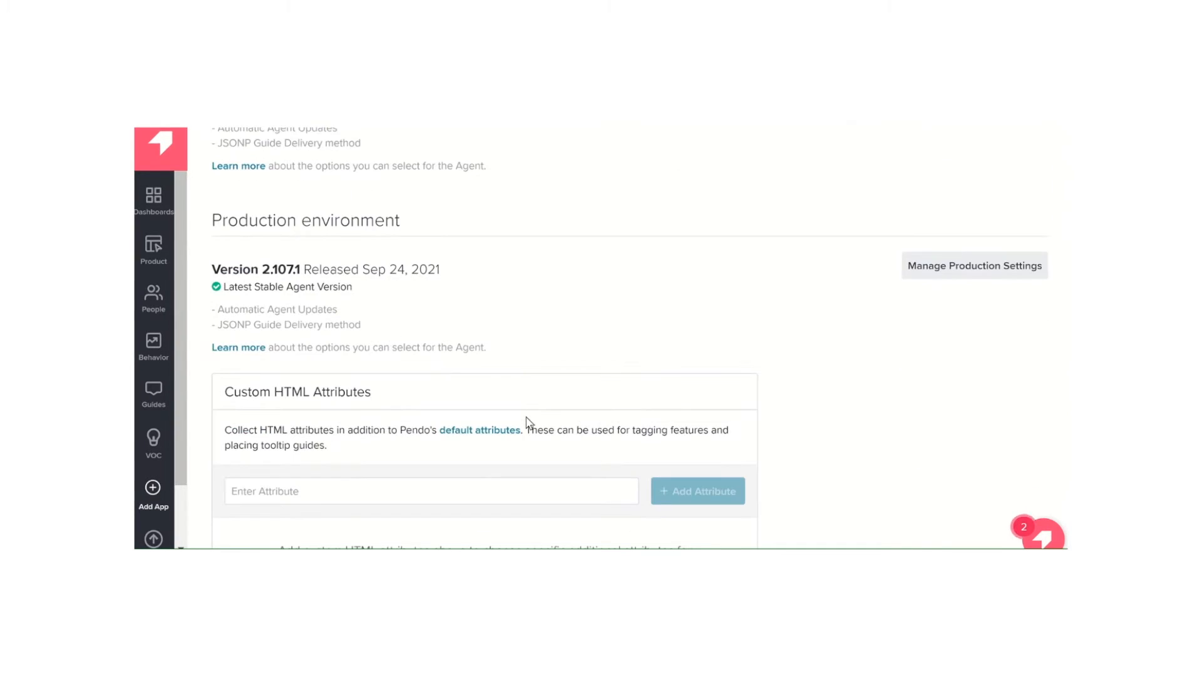
pyautogui.scroll(-4, 526, 421)
pyautogui.scroll(-4, 527, 417)
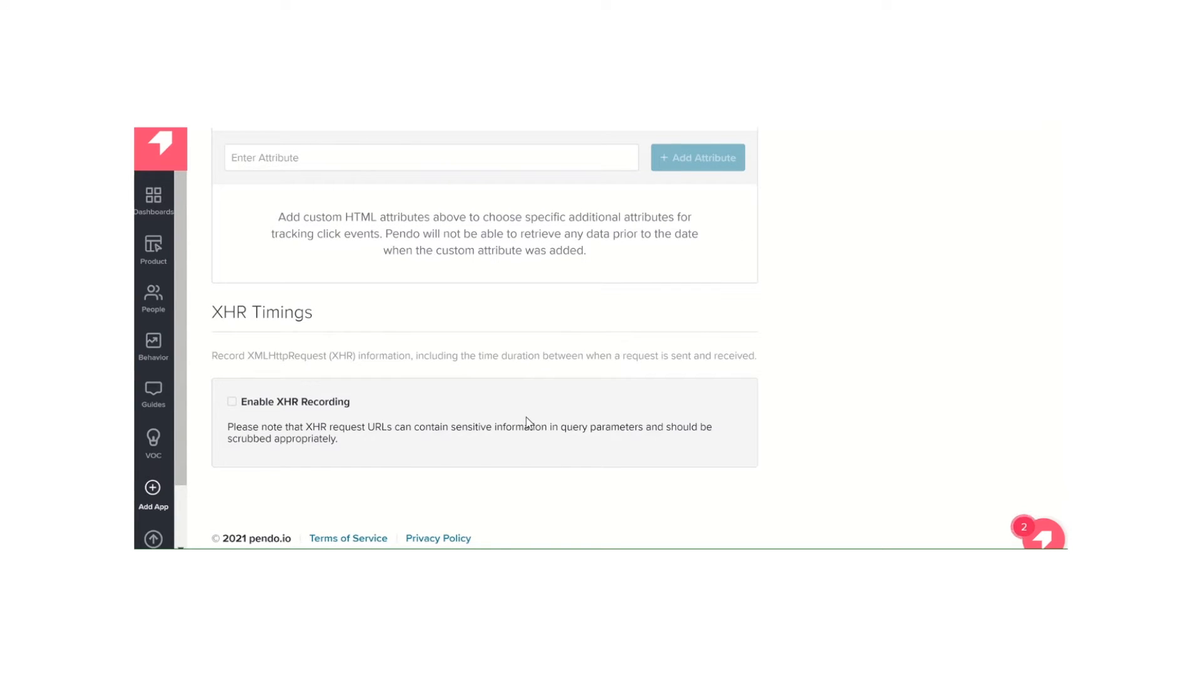
pyautogui.scroll(12, 526, 418)
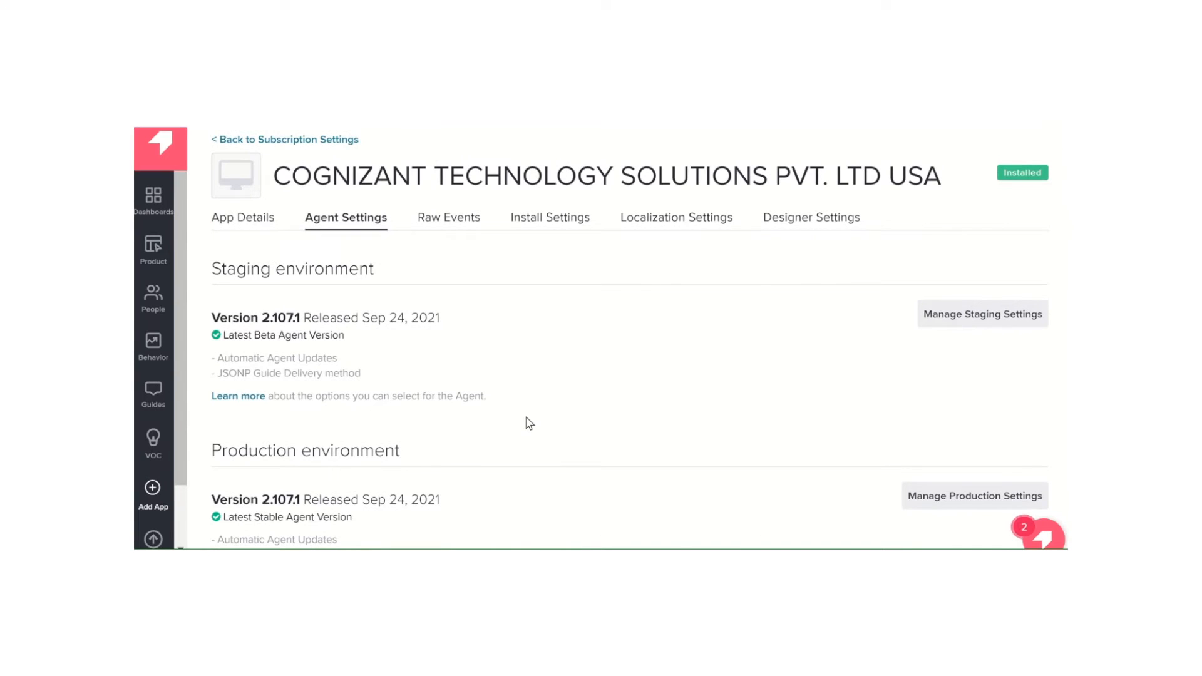
# Look through the web app's raw events, install settings and localization settings, including the supported languages
pyautogui.click(455, 230)
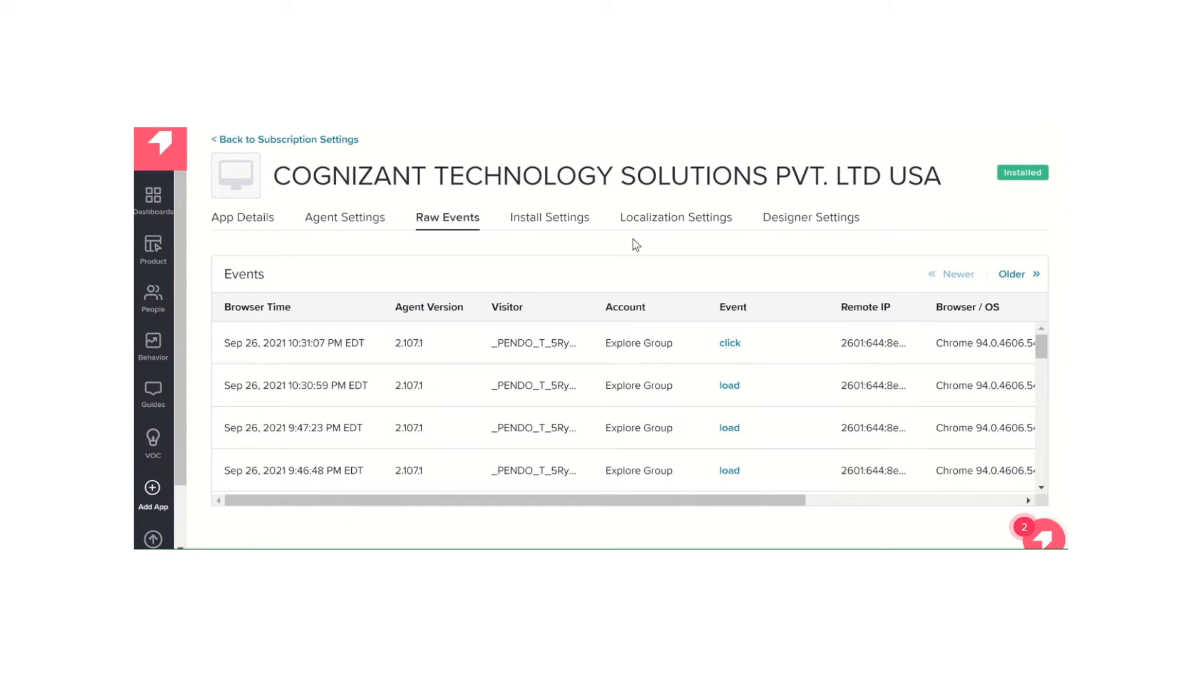
pyautogui.click(559, 216)
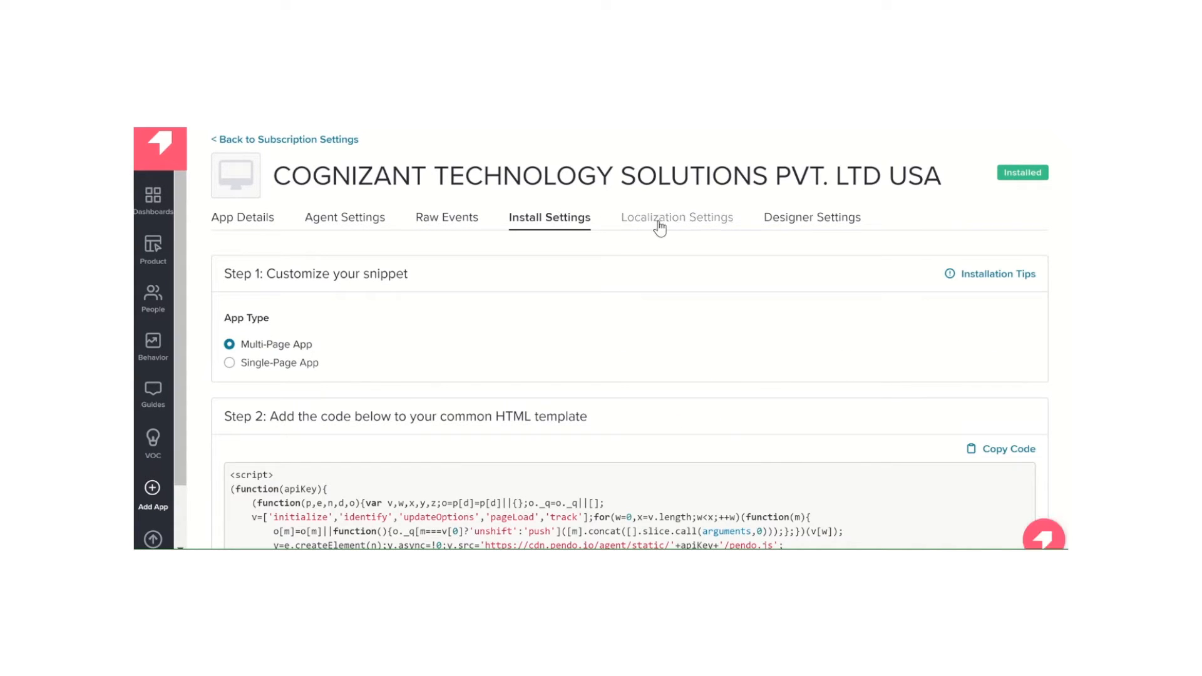
pyautogui.click(692, 227)
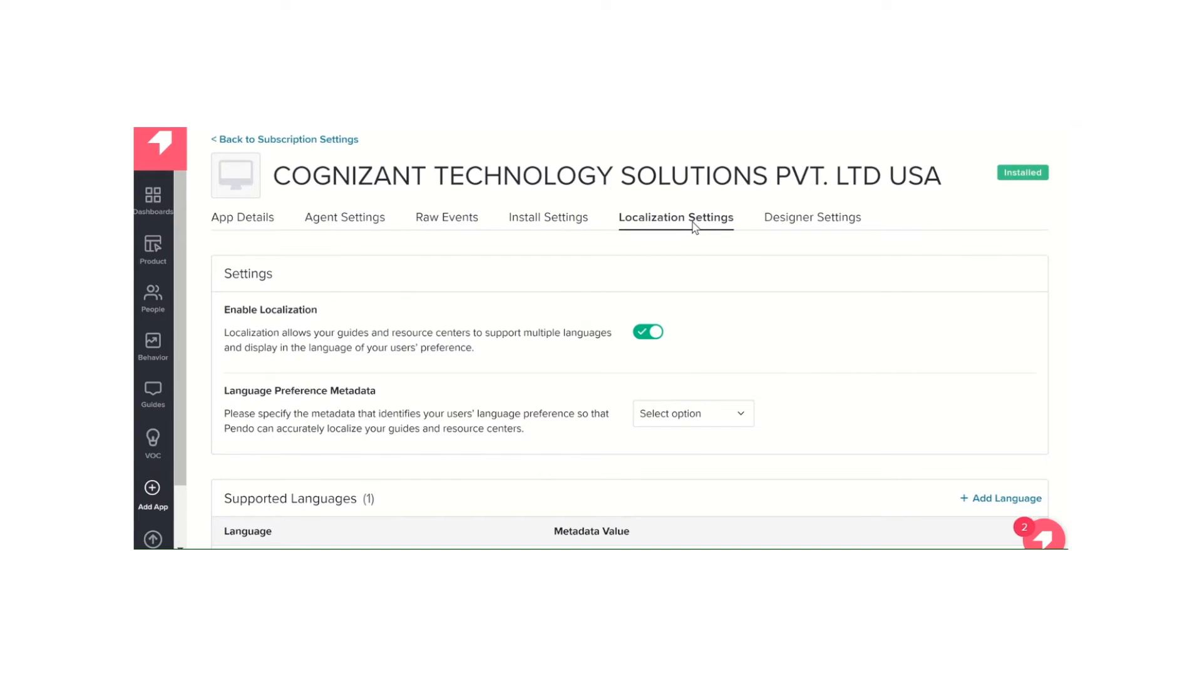
pyautogui.scroll(-2, 855, 440)
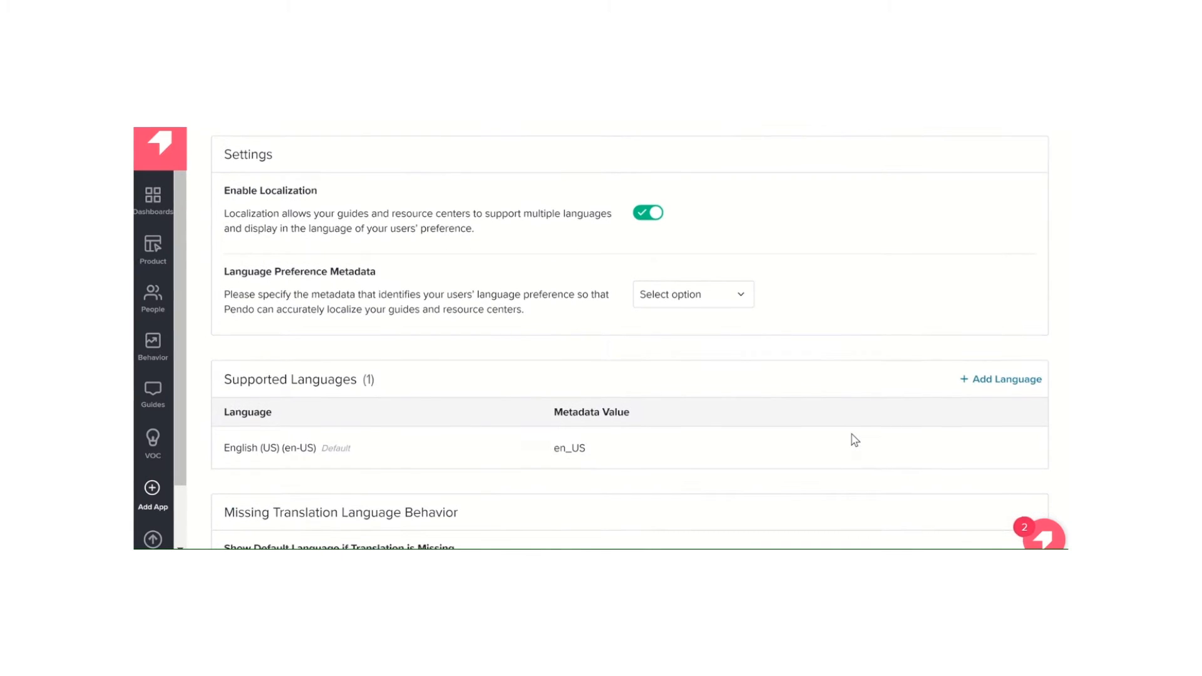
pyautogui.scroll(2, 854, 438)
# Review the web app's designer settings, including the basic settings and suggested match class exclusions
pyautogui.click(832, 224)
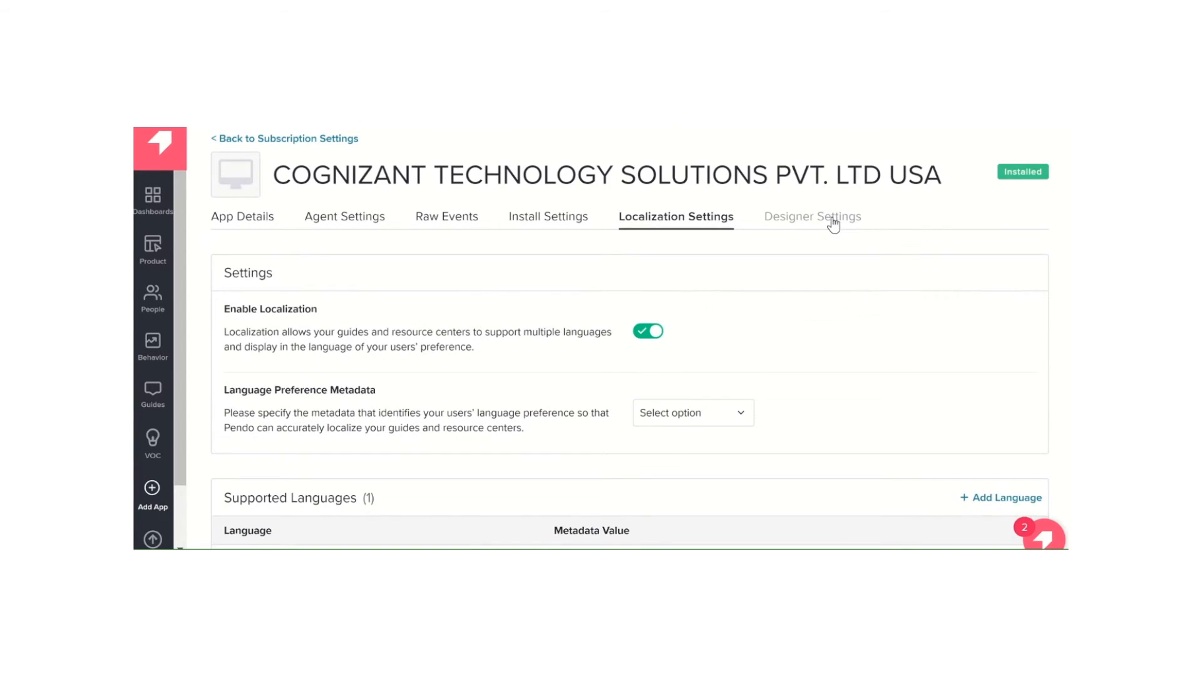
pyautogui.scroll(-3, 693, 414)
pyautogui.scroll(1, 692, 413)
pyautogui.scroll(2, 693, 415)
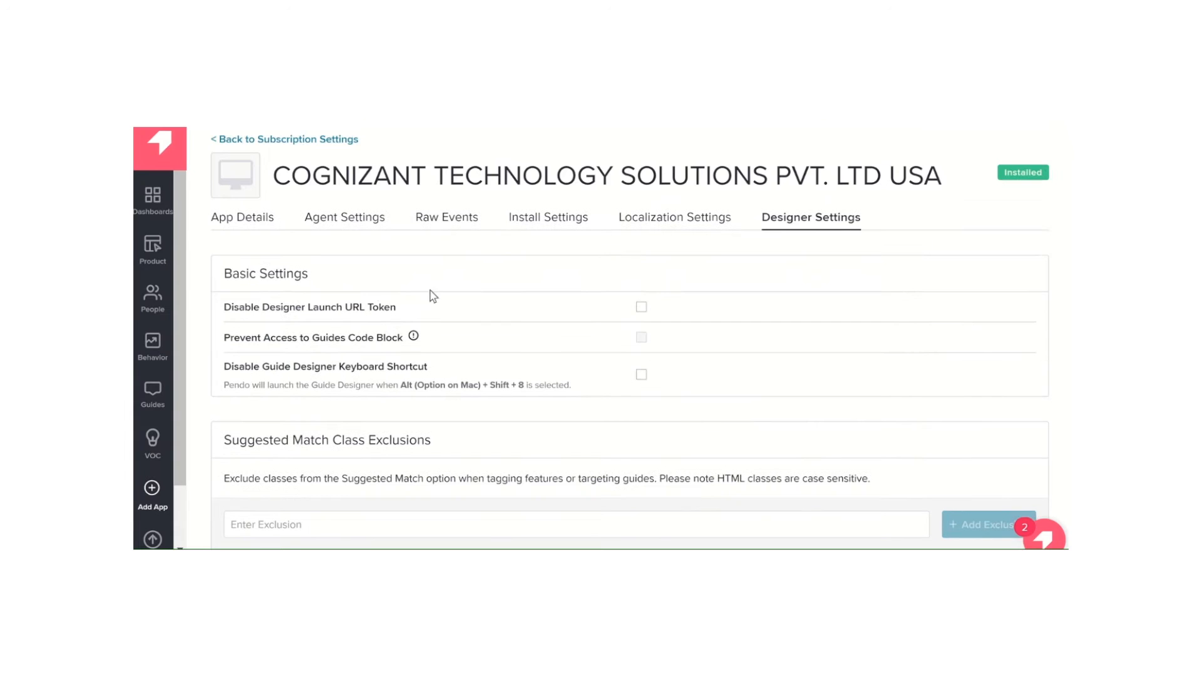
# Open the saved dashboard and examine its widgets, from the visitor and account overviews to Active Unique Visitors Per Hour
pyautogui.click(152, 199)
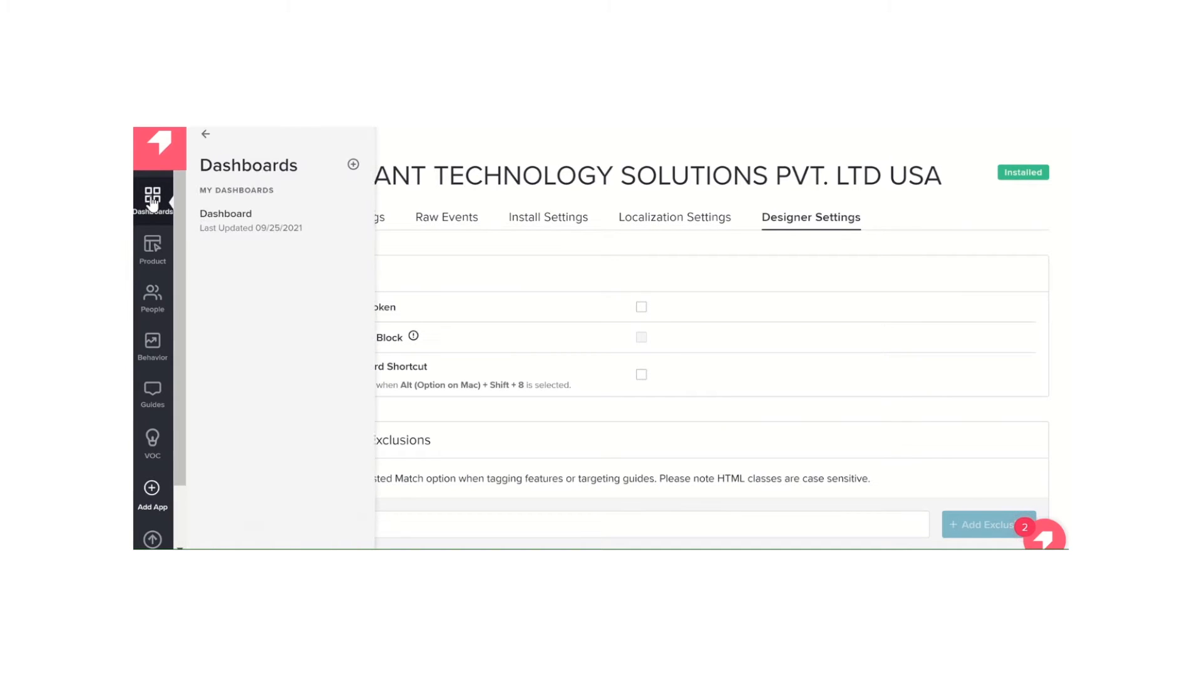
pyautogui.click(240, 223)
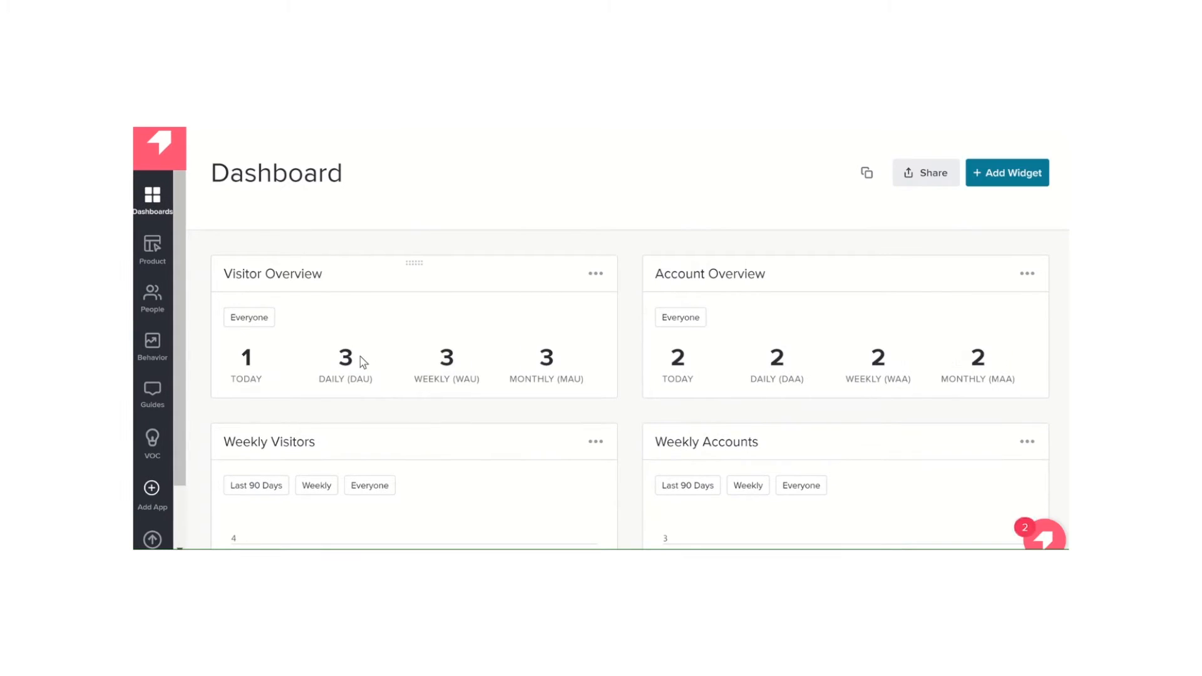
pyautogui.scroll(-1, 362, 362)
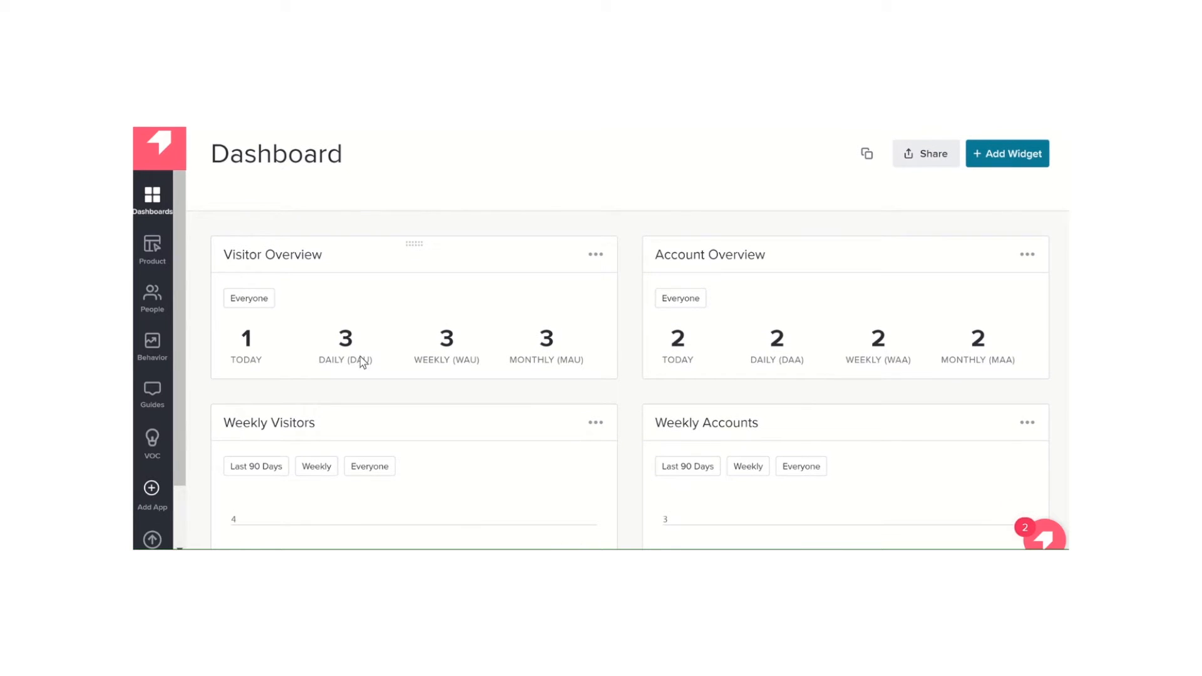
pyautogui.scroll(-3, 479, 311)
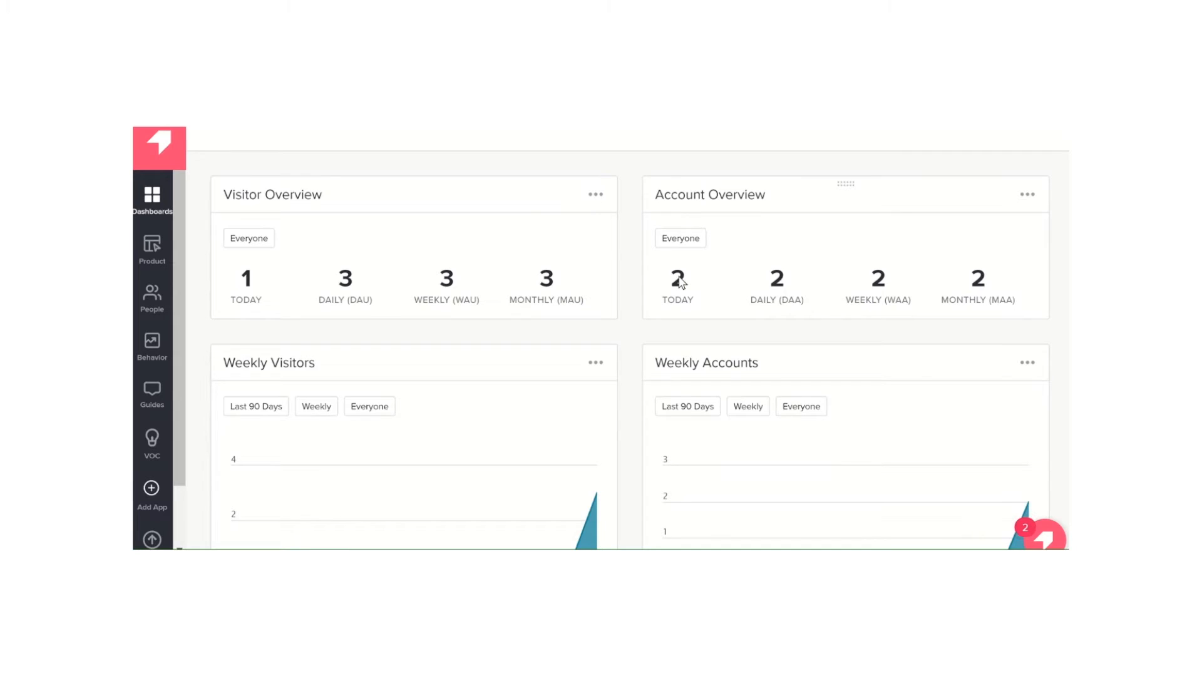
pyautogui.scroll(-5, 680, 282)
pyautogui.scroll(-8, 603, 409)
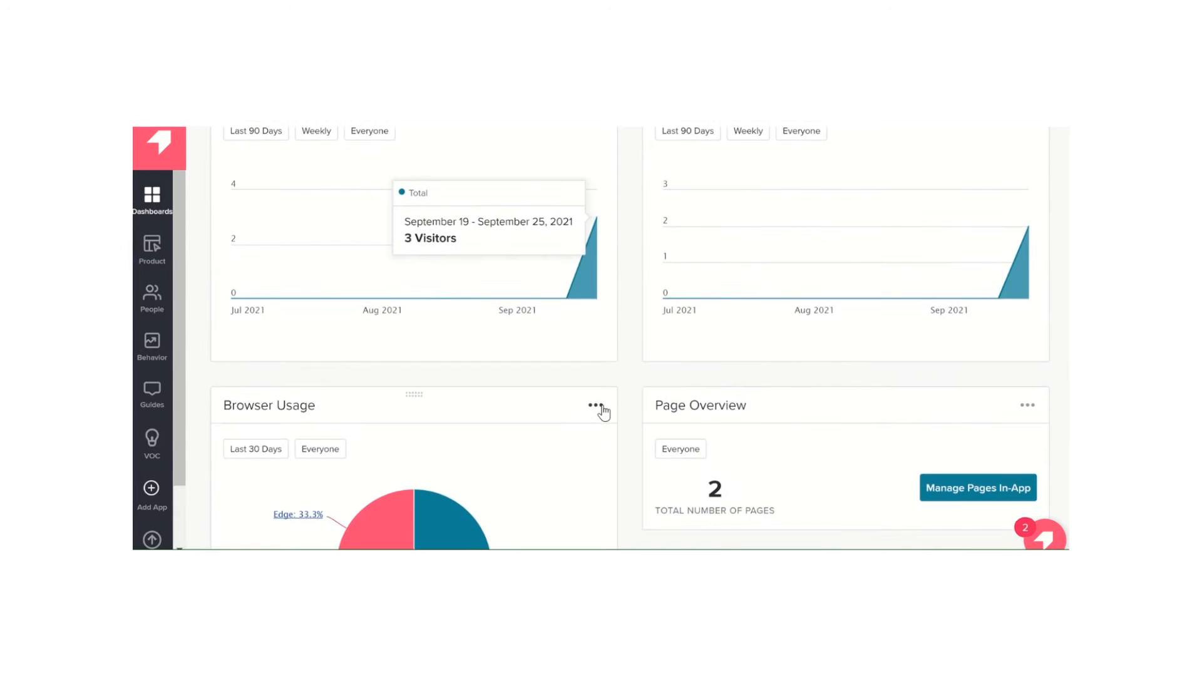
pyautogui.scroll(-3, 603, 411)
pyautogui.scroll(-3, 808, 415)
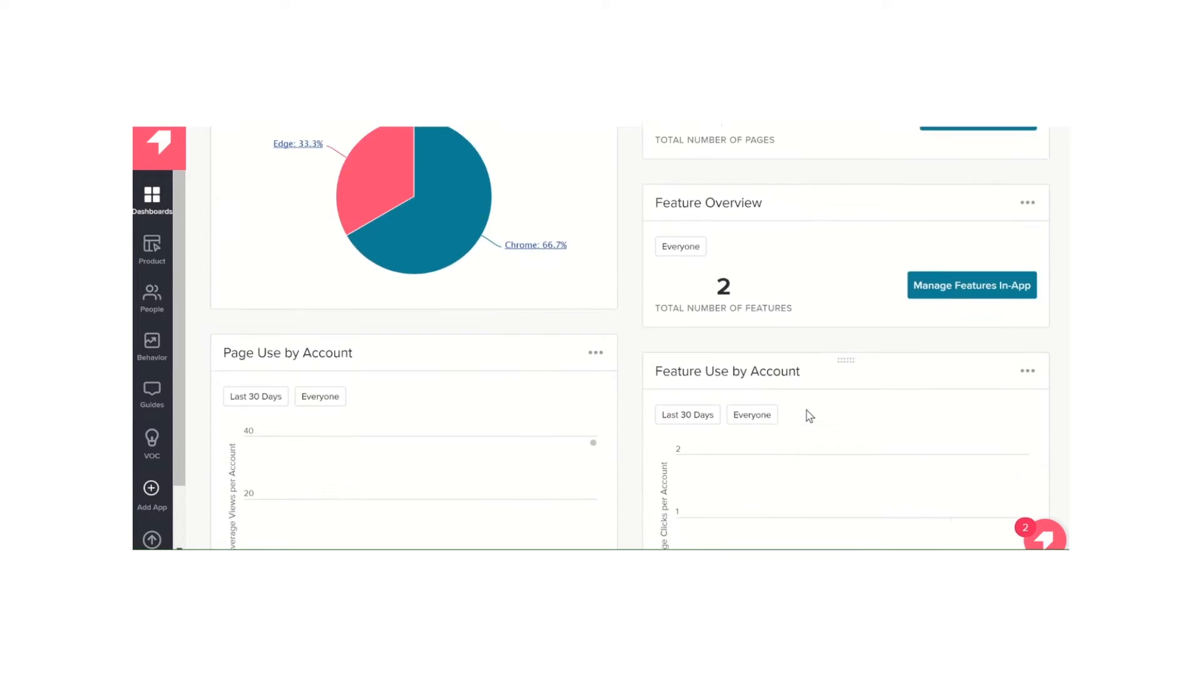
pyautogui.scroll(-1, 809, 415)
pyautogui.scroll(-3, 809, 416)
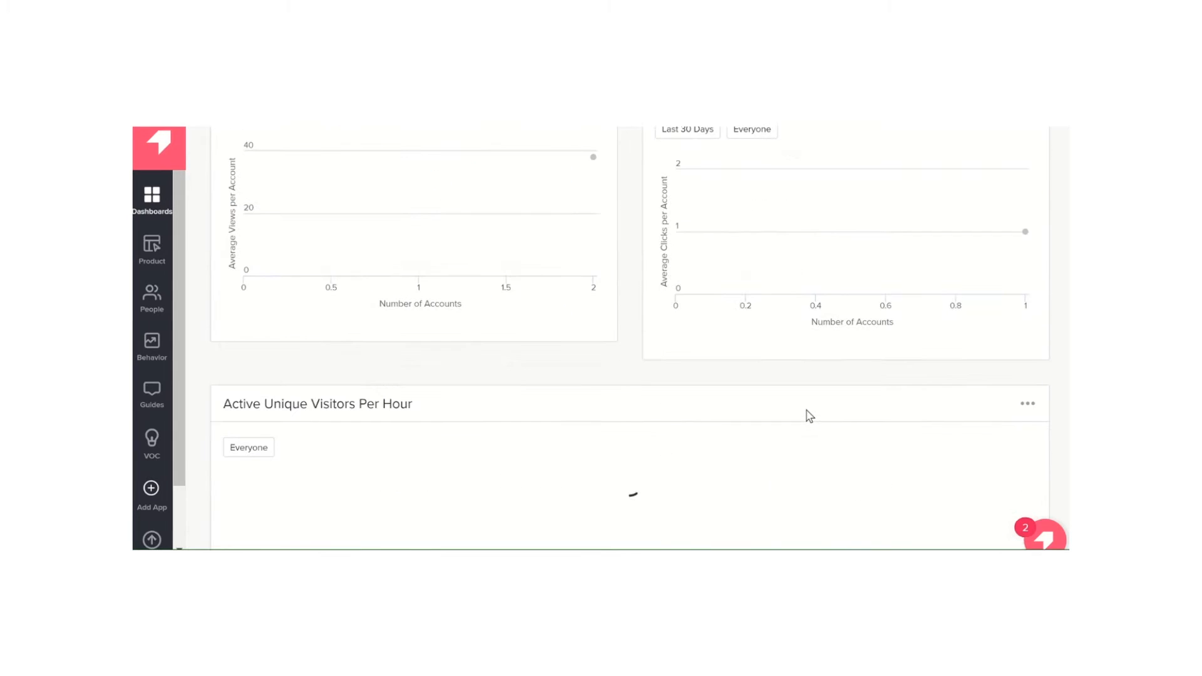
pyautogui.scroll(-5, 807, 415)
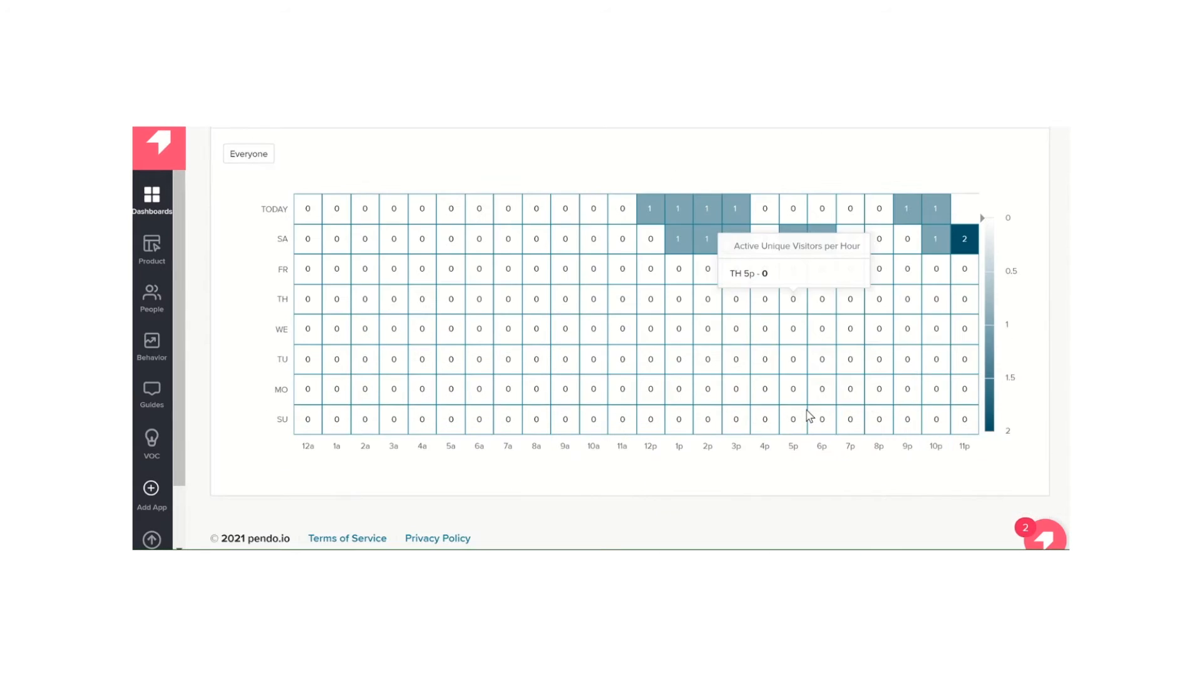
pyautogui.scroll(9, 806, 416)
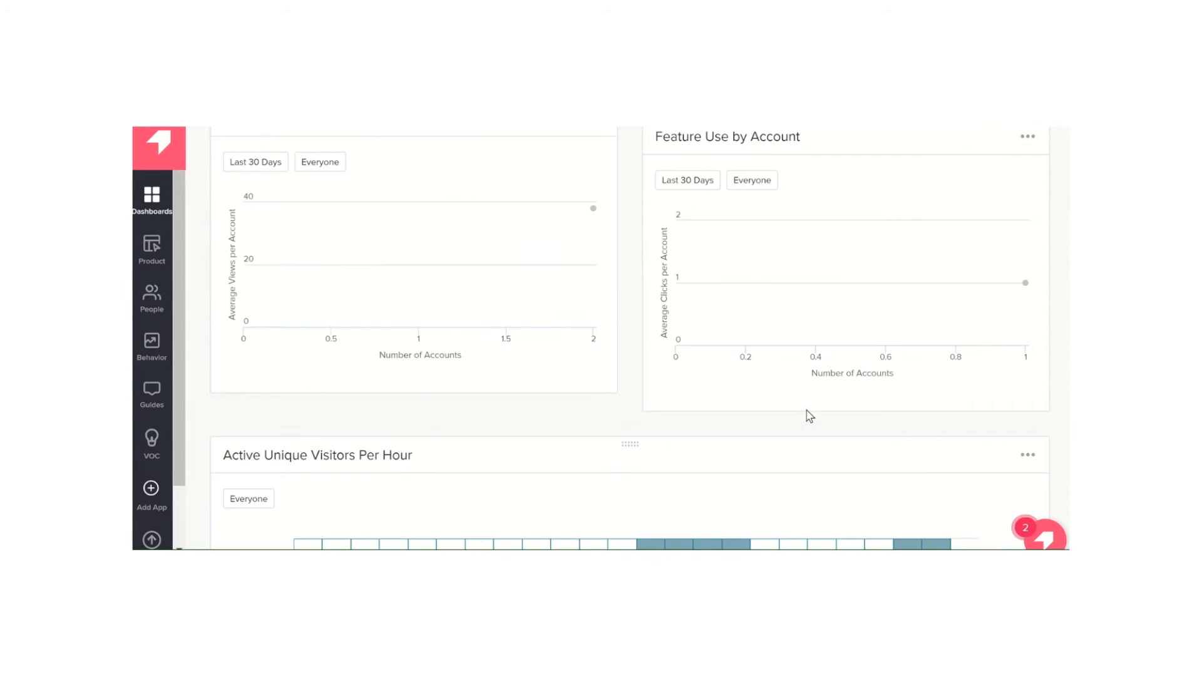
# Open the product's Pages list and check the tagged pages with their matching rules
pyautogui.click(152, 246)
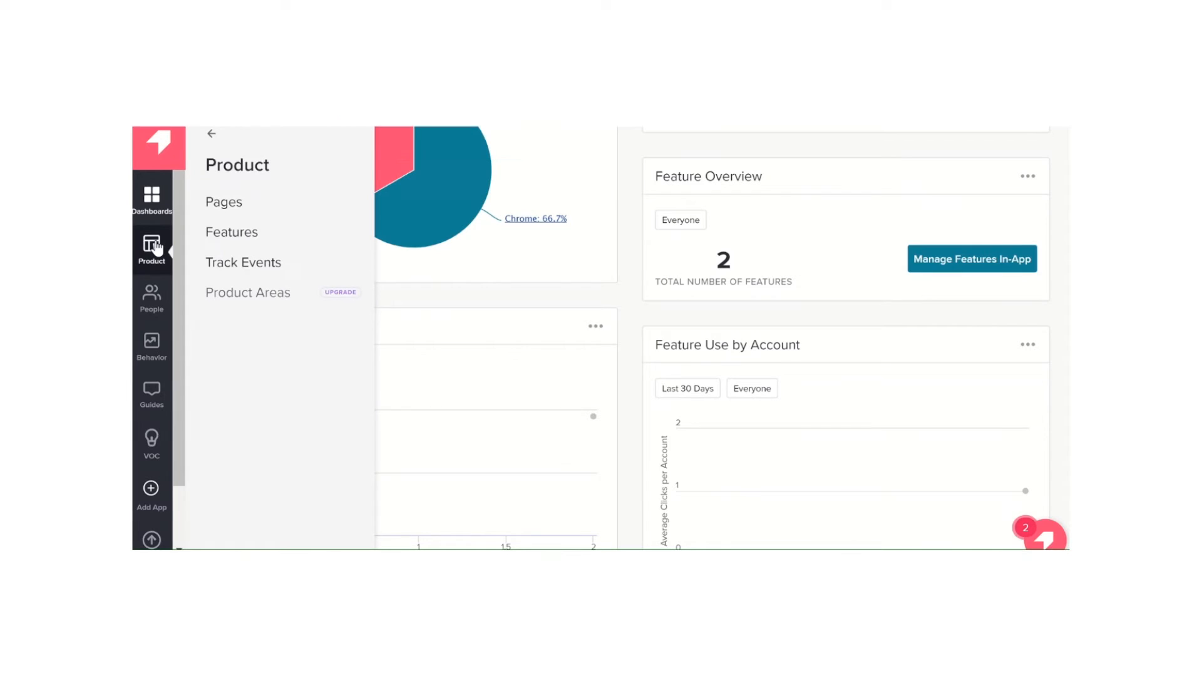
pyautogui.click(230, 209)
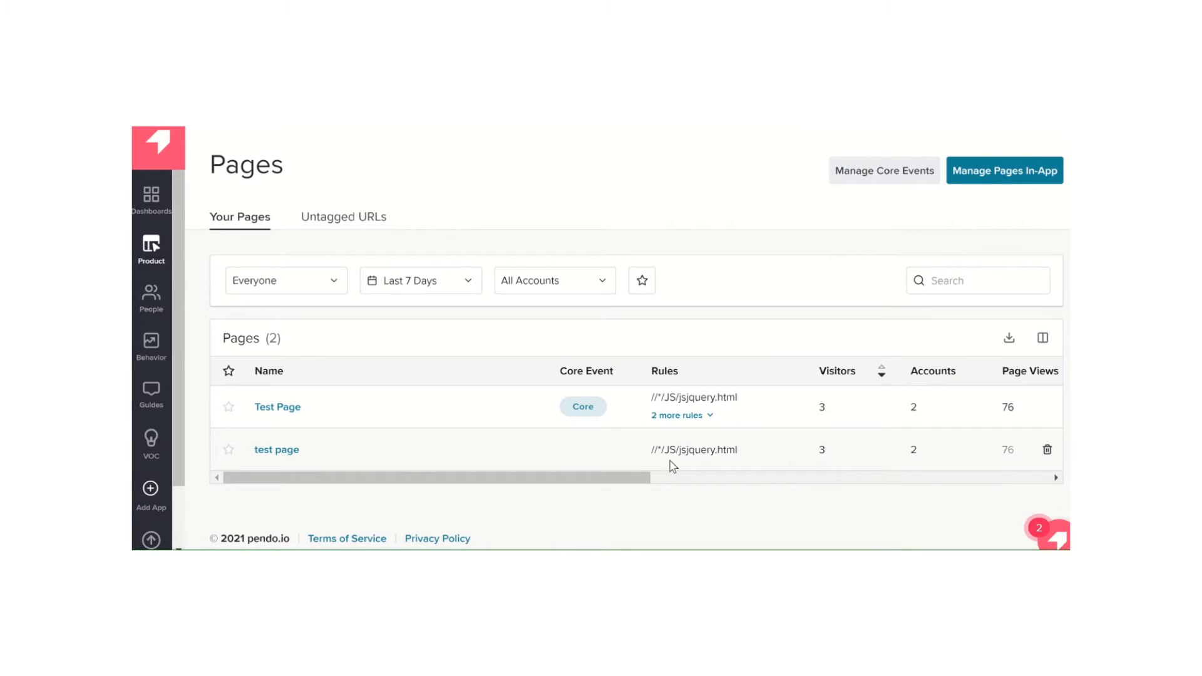
pyautogui.moveTo(604, 478); pyautogui.dragTo(520, 465)
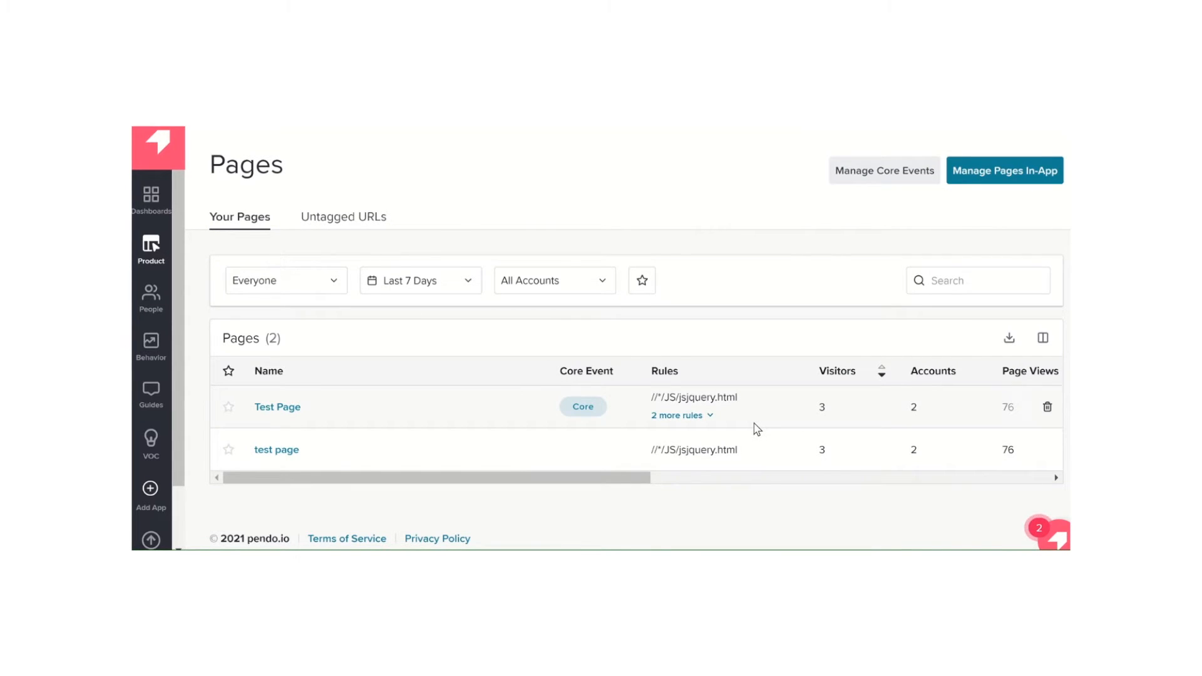
pyautogui.click(363, 224)
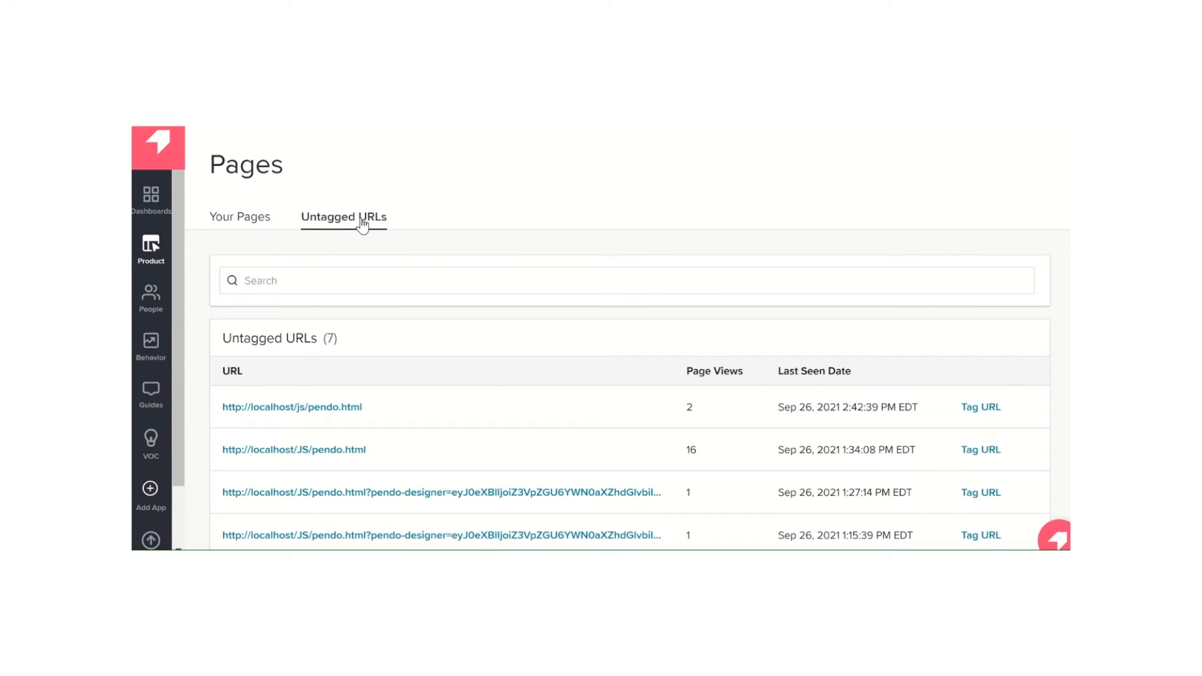
pyautogui.click(981, 408)
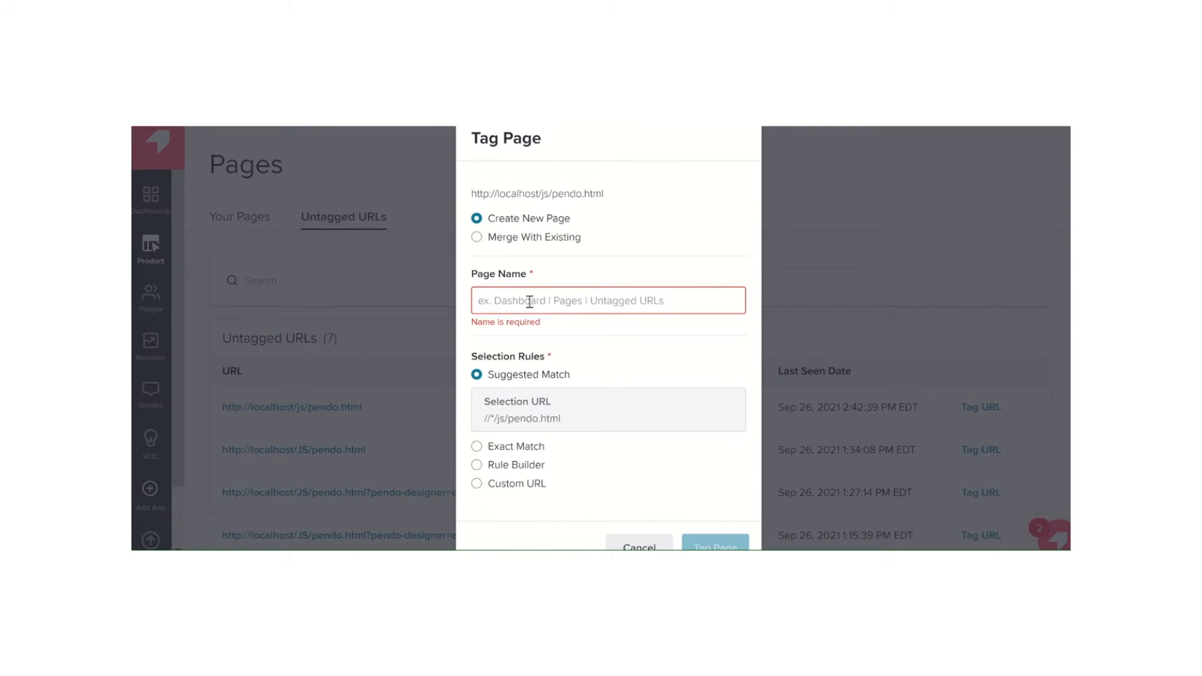
pyautogui.write('Pendo')
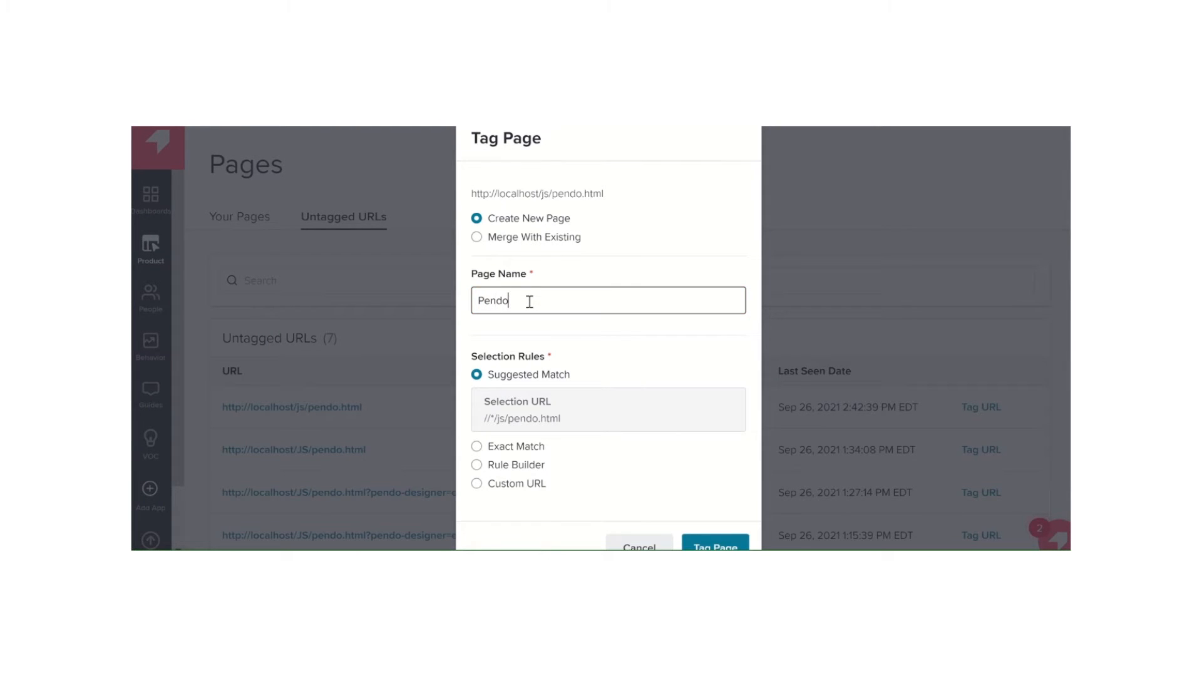
pyautogui.click(721, 542)
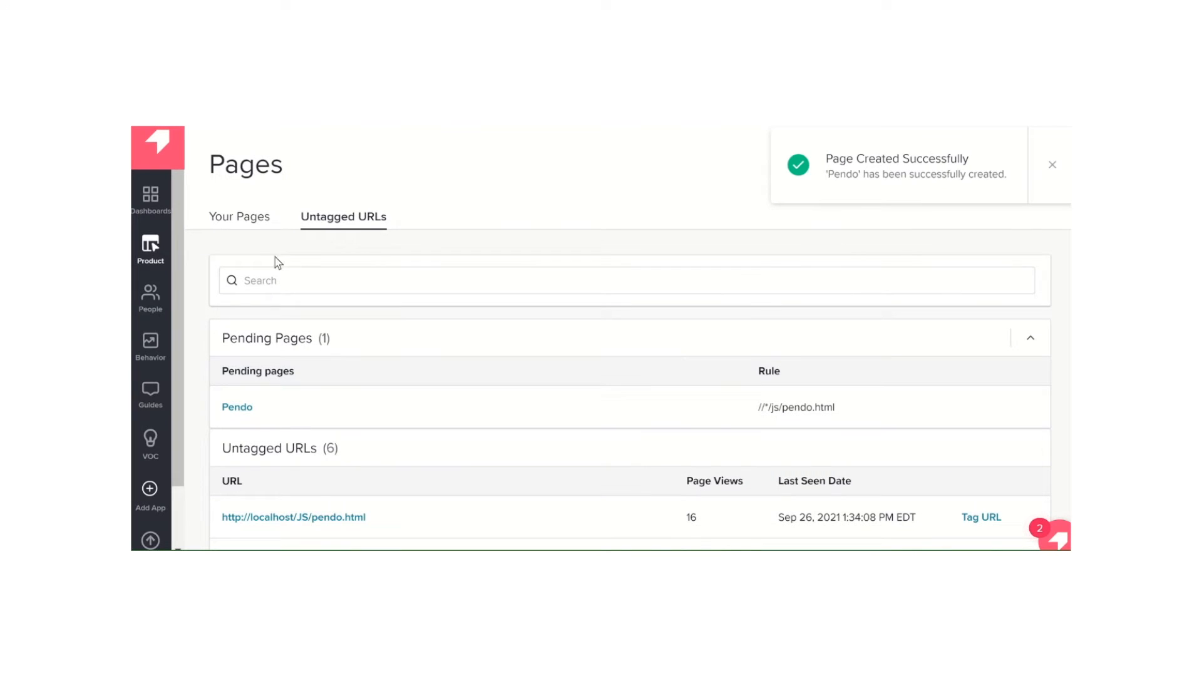
pyautogui.click(227, 219)
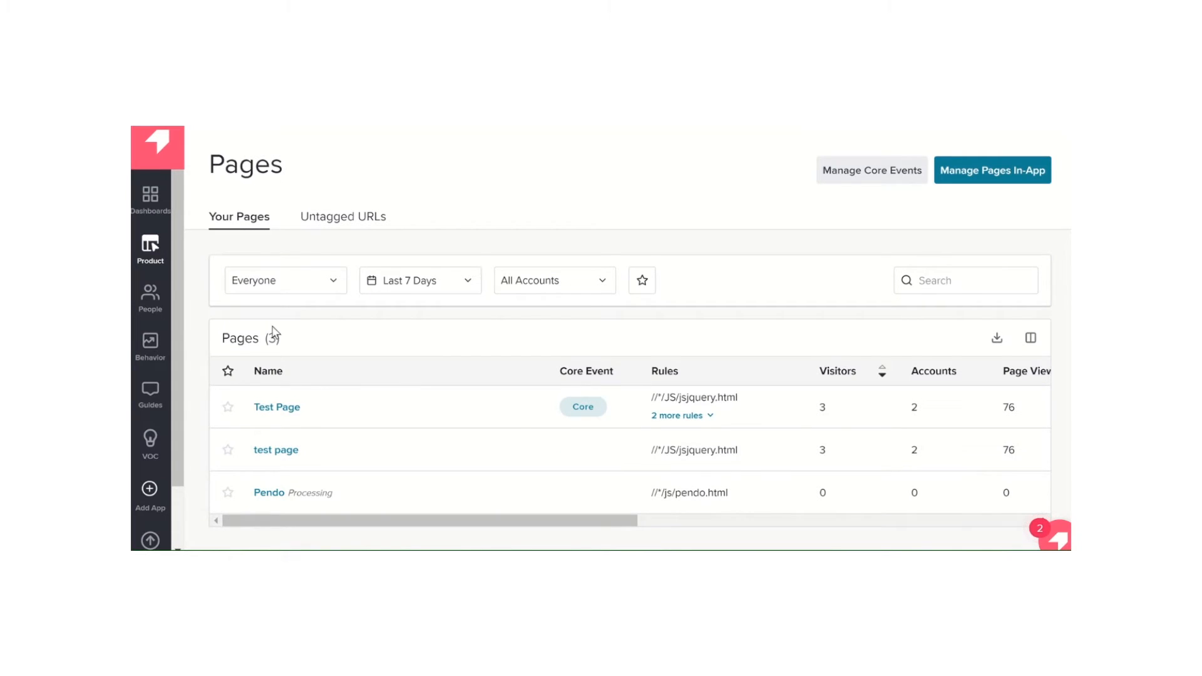
pyautogui.scroll(-1, 273, 331)
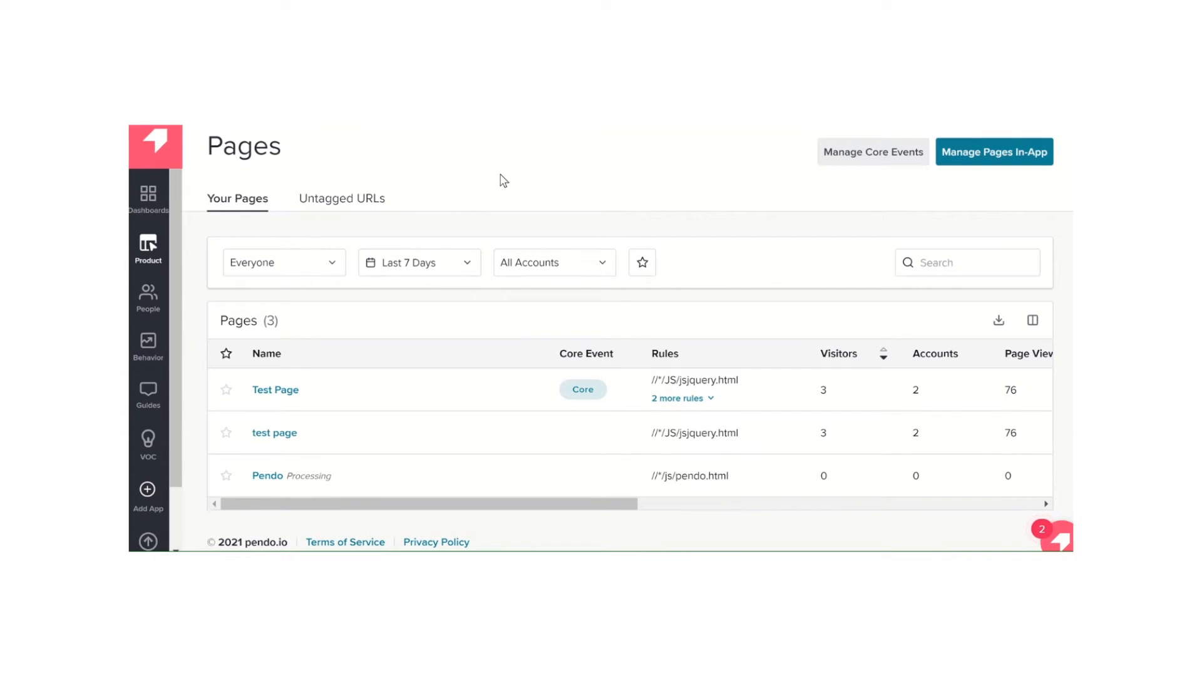
pyautogui.click(149, 268)
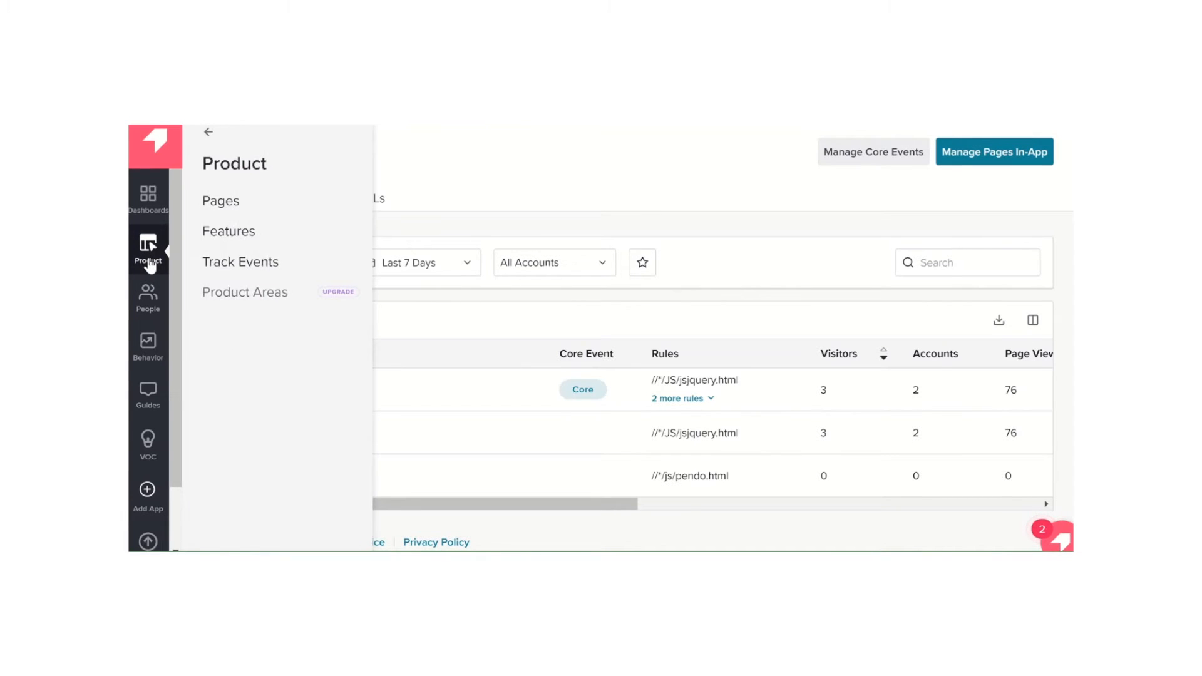
pyautogui.click(251, 239)
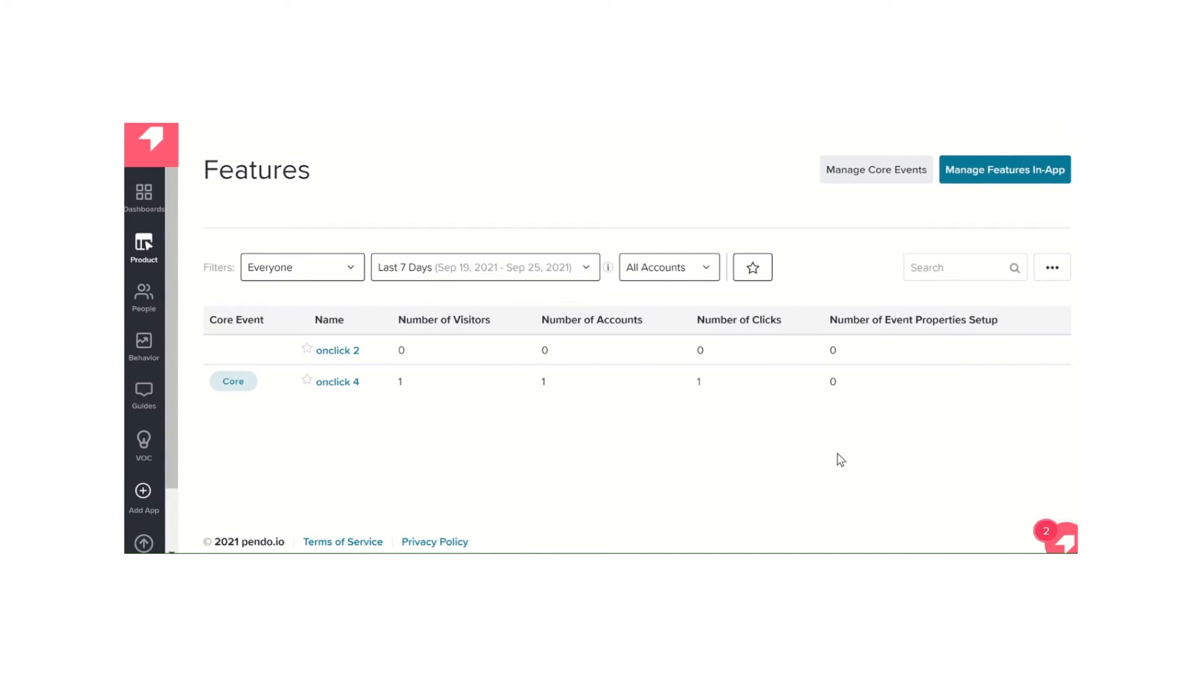
pyautogui.click(986, 170)
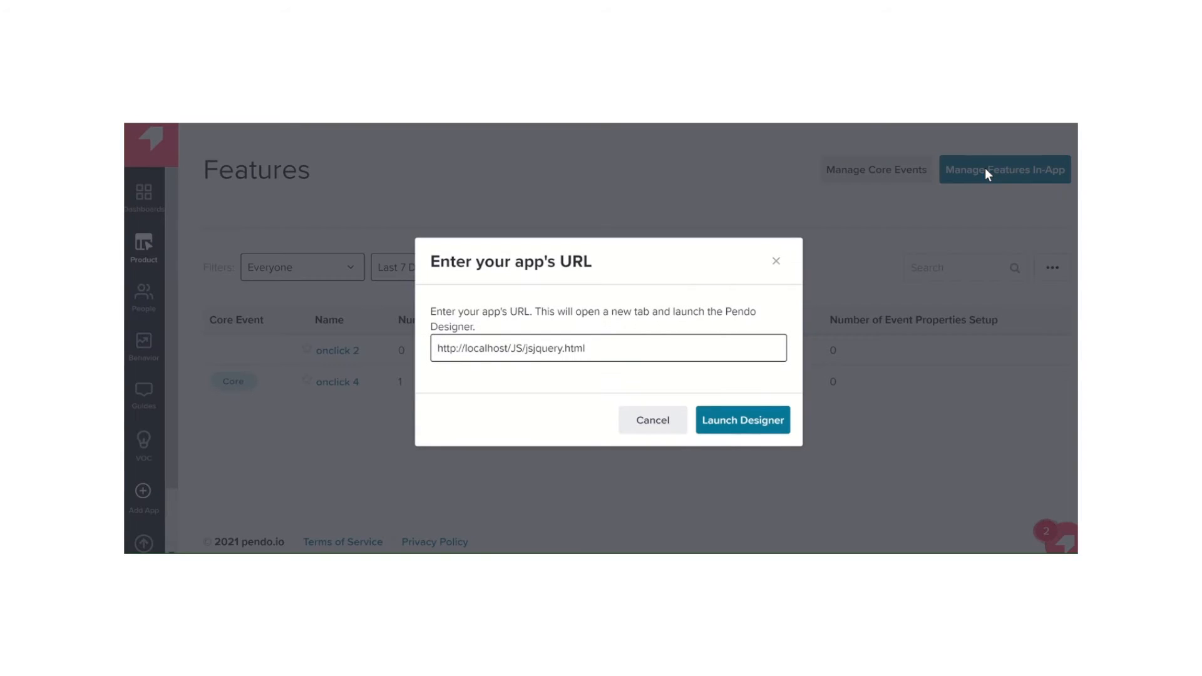
pyautogui.click(744, 427)
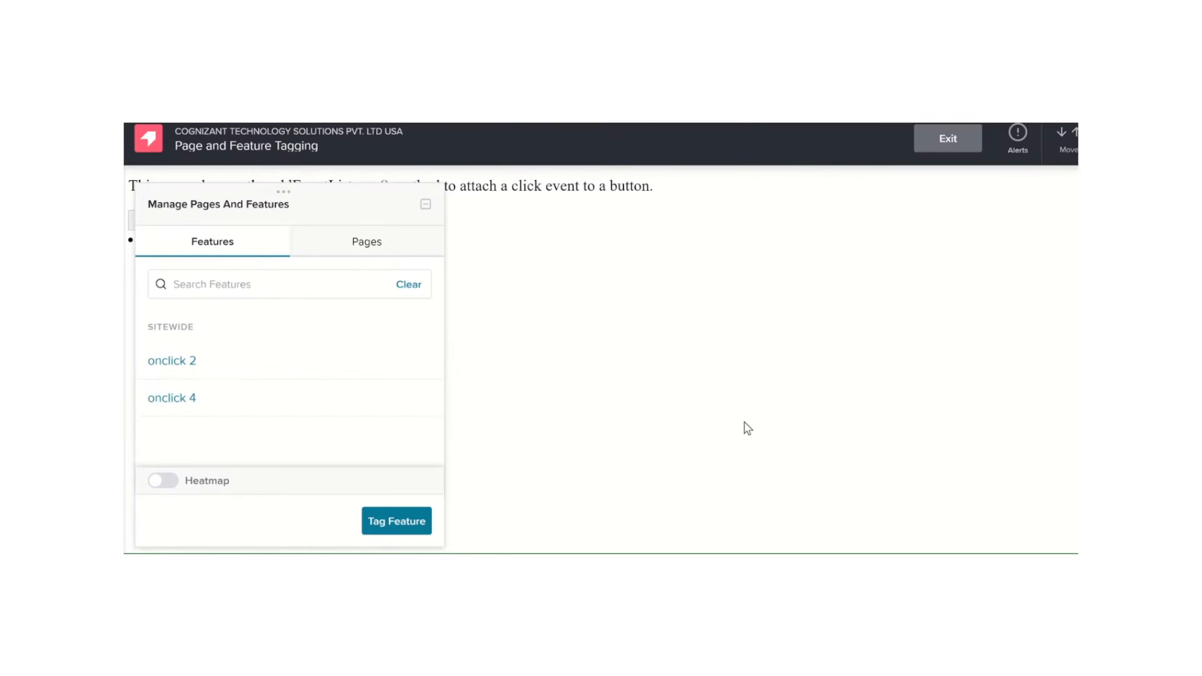
# Uncover the test page's buttons and target the onclick 3 button for tagging as a new feature
pyautogui.moveTo(349, 203); pyautogui.dragTo(769, 190)
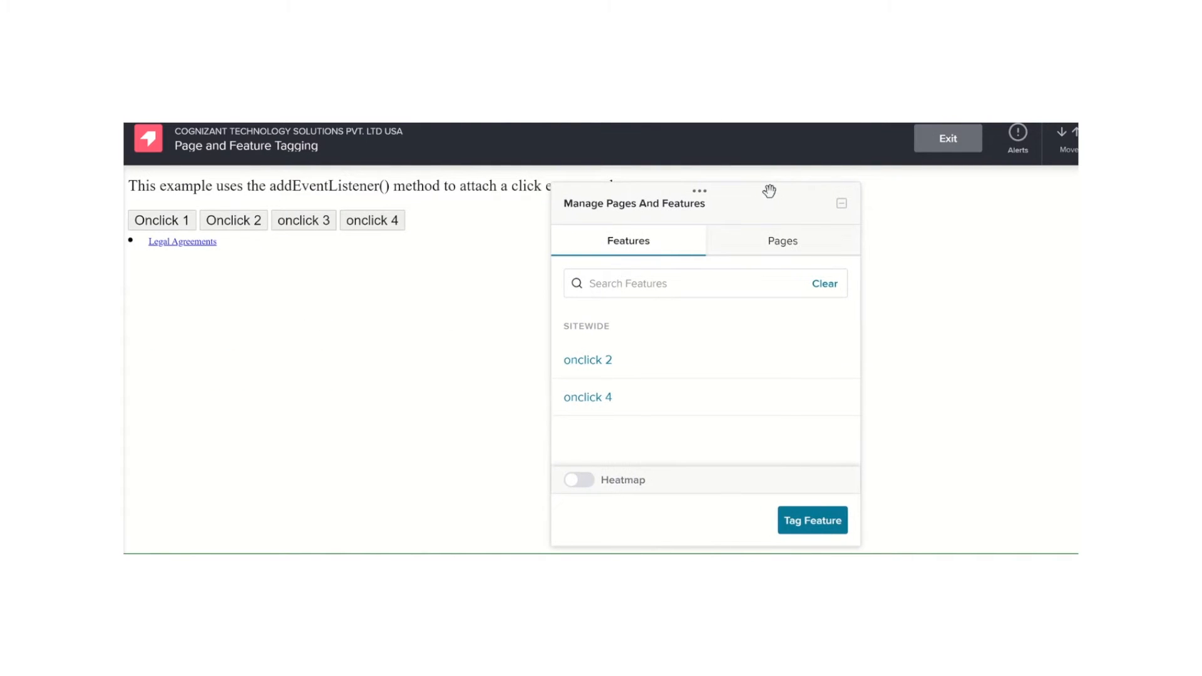
pyautogui.moveTo(672, 398)
pyautogui.click(813, 521)
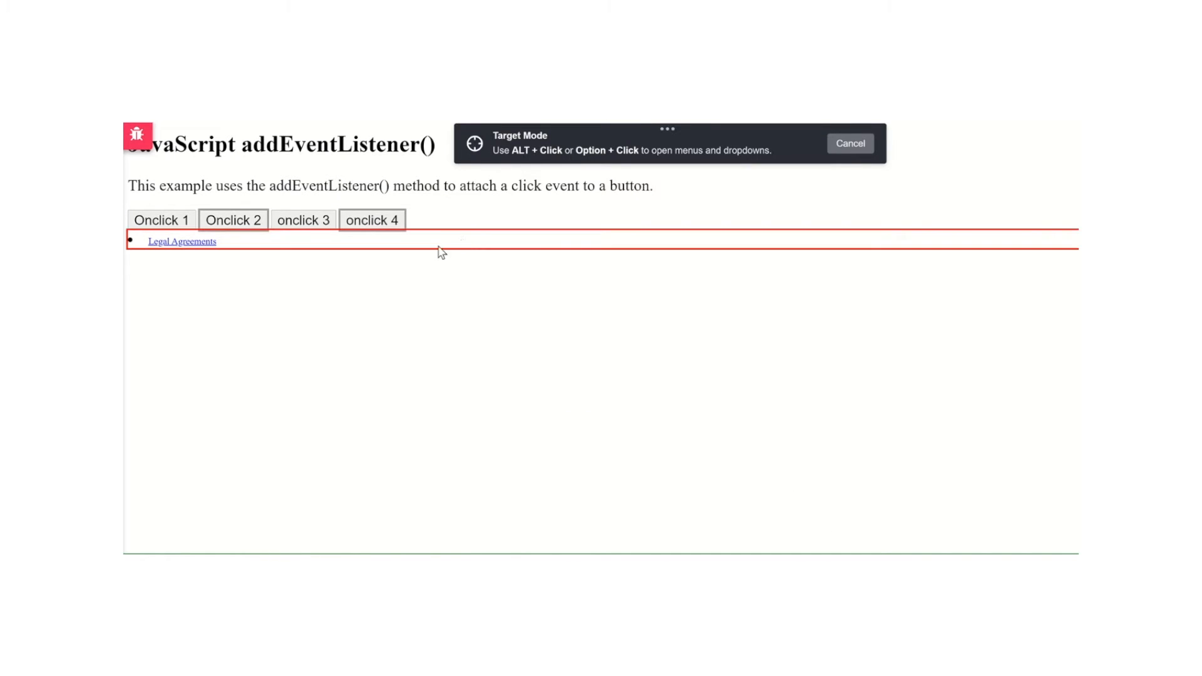
pyautogui.rightClick(316, 226)
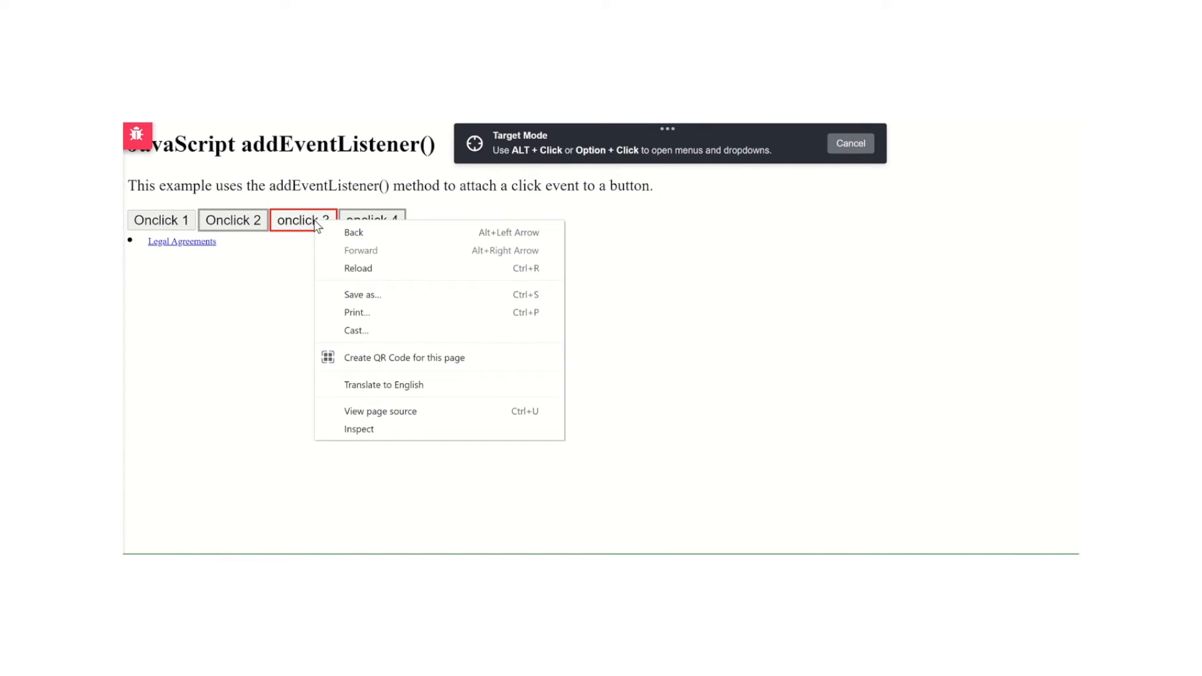
pyautogui.click(287, 225)
pyautogui.click(285, 224)
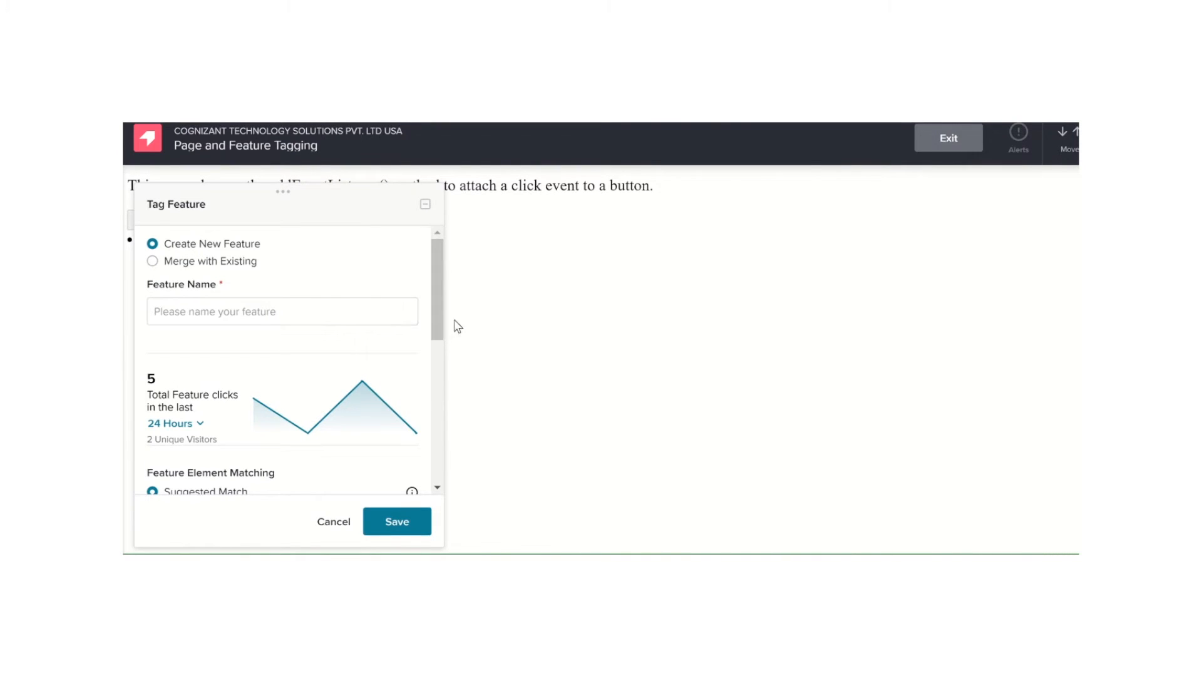
# Name the new feature onclick 3
pyautogui.click(247, 315)
pyautogui.rightClick(245, 319)
pyautogui.click(246, 316)
pyautogui.write('cl')
pyautogui.hotkey('ctrl', 'shift', 'i')
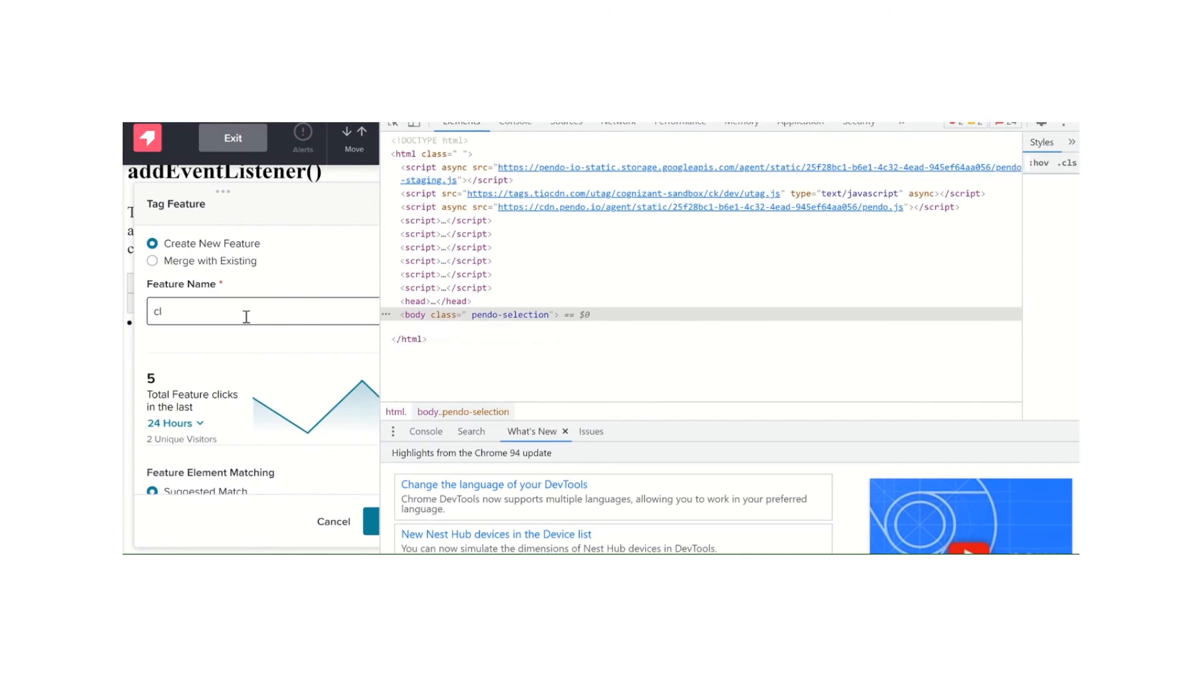
pyautogui.press('BackSpace')
pyautogui.write('o')
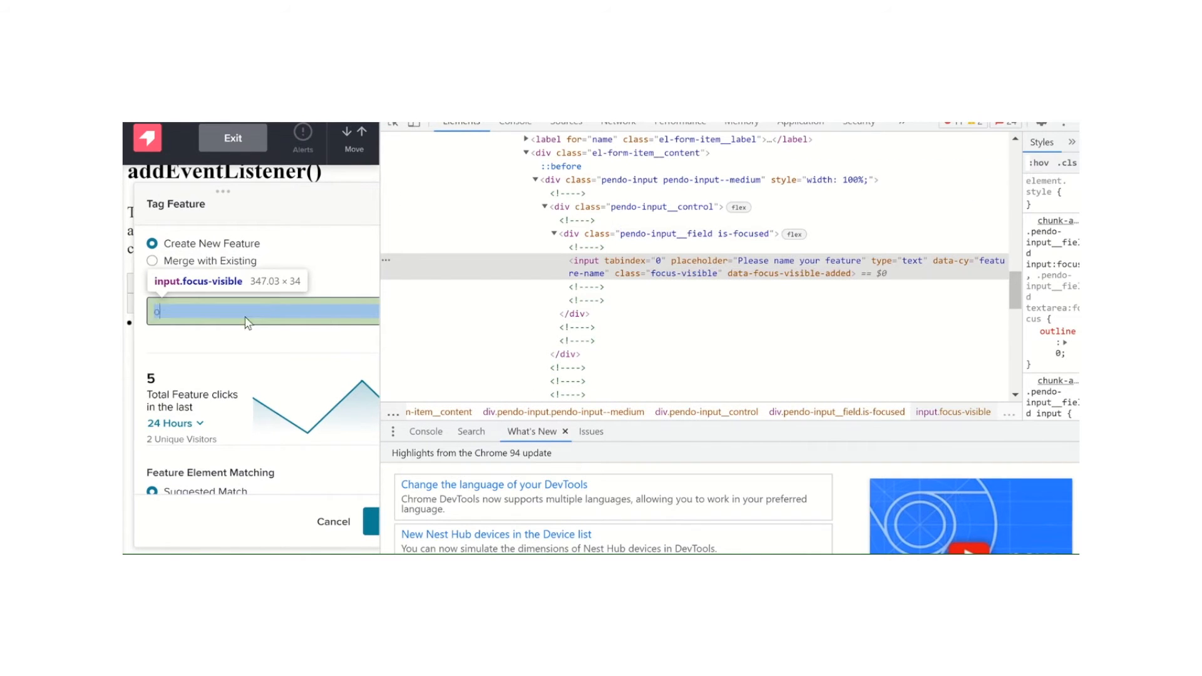
pyautogui.write('nclick 3')
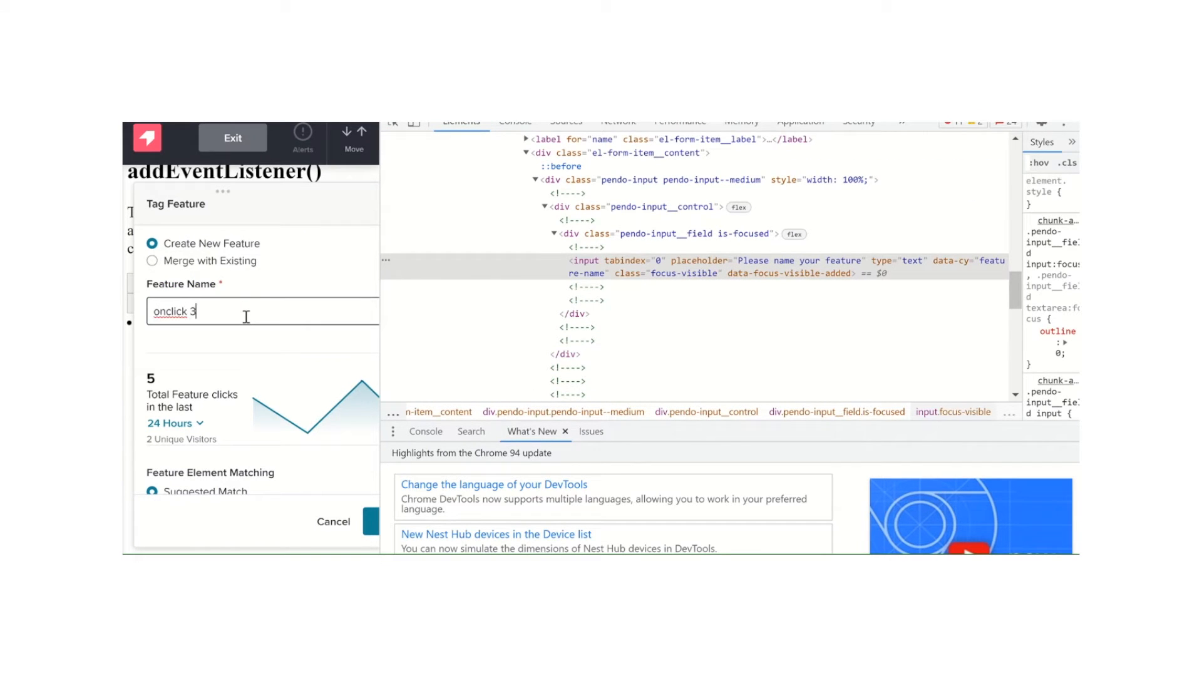
# Review the feature's Suggested Match selection #myyyBtn and save the feature, leaving the developer tools closed
pyautogui.scroll(-3, 246, 316)
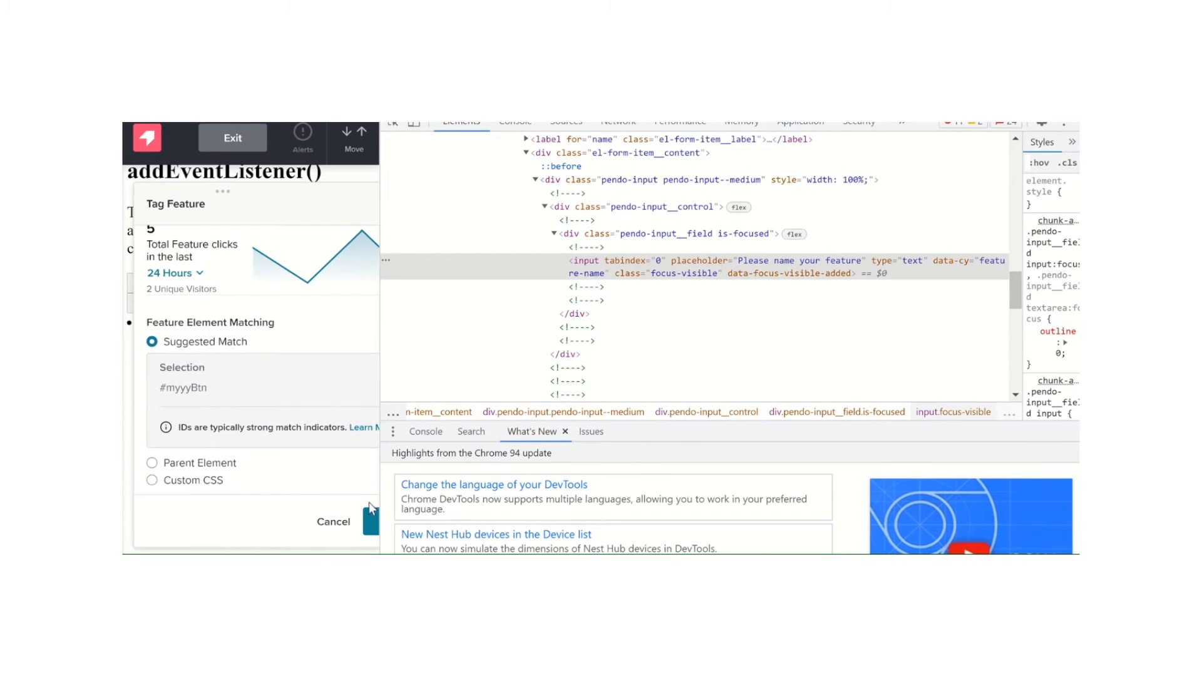
pyautogui.moveTo(380, 332); pyautogui.dragTo(536, 357)
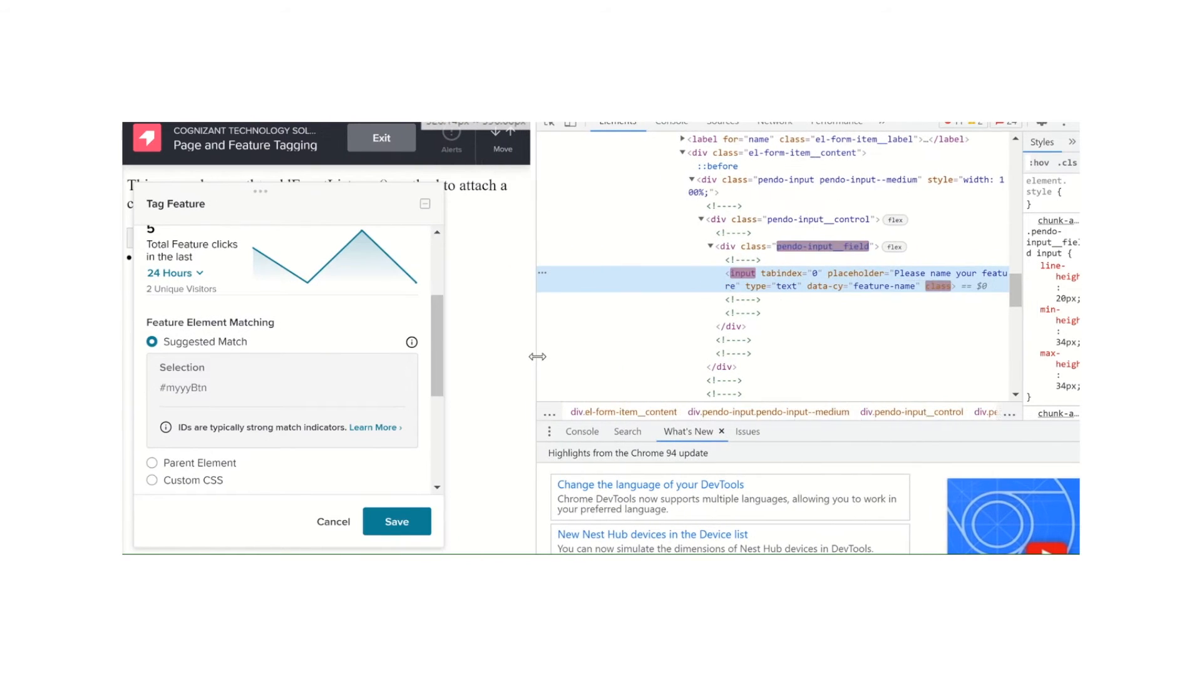
pyautogui.scroll(3, 388, 438)
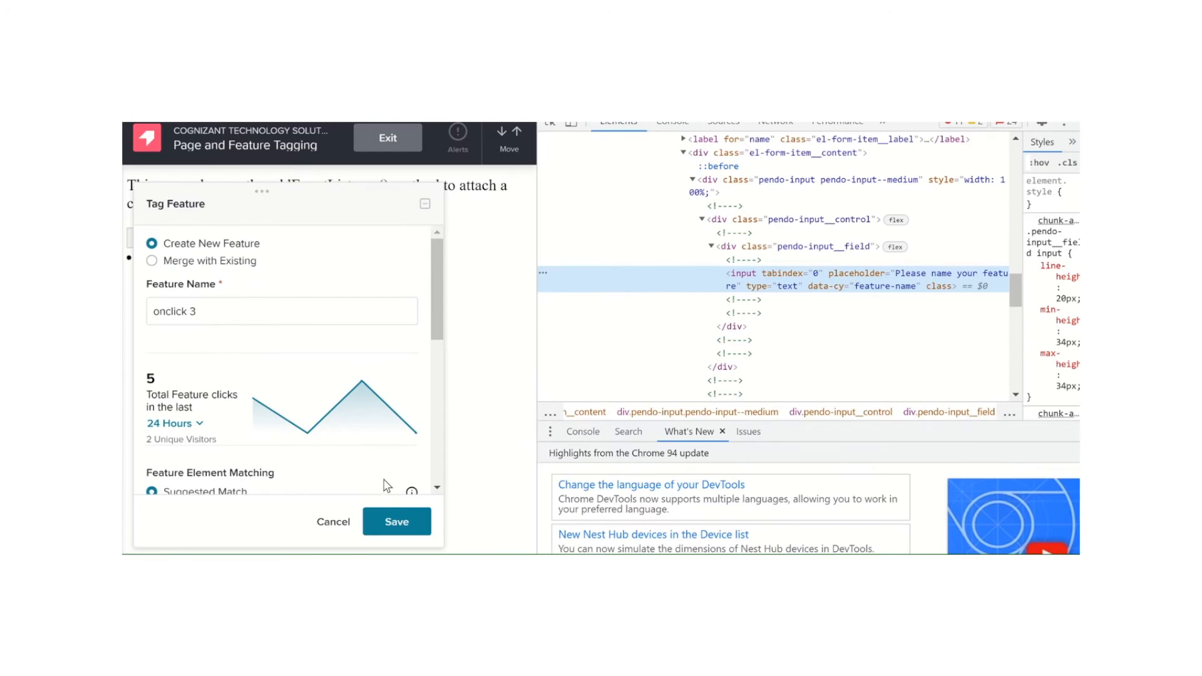
pyautogui.click(396, 519)
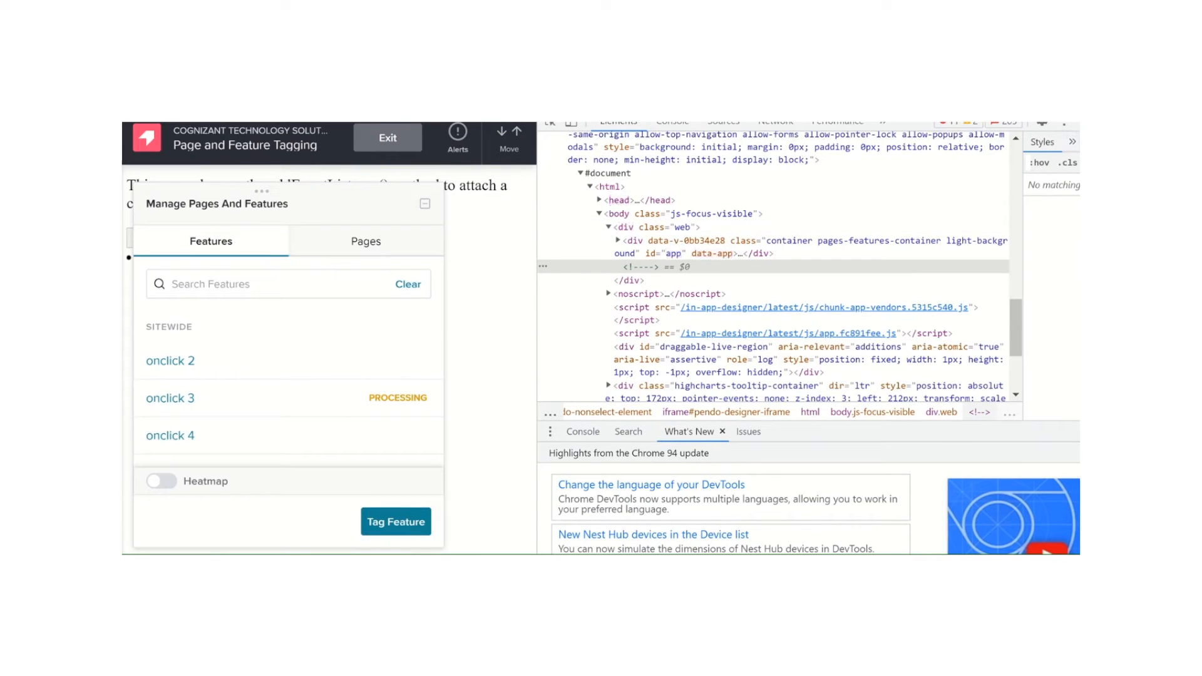
pyautogui.press('F12')
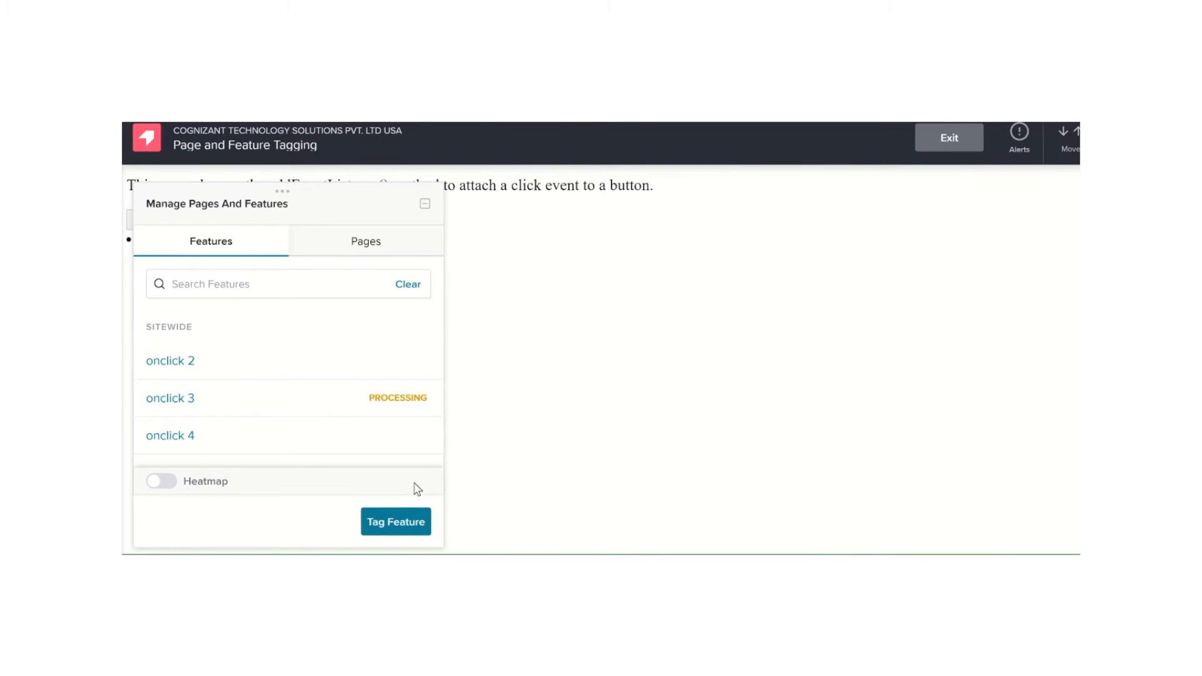
# Check the onclick 3 feature's details, return to the feature list and exit the in-app designer
pyautogui.click(344, 413)
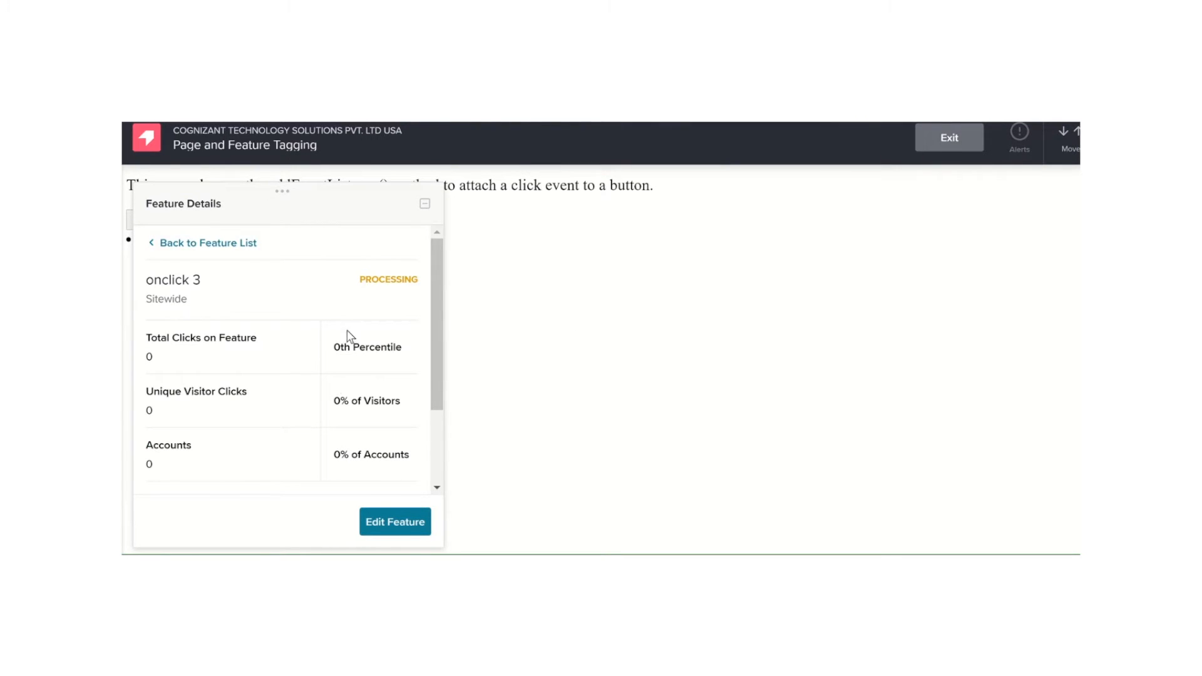
pyautogui.click(187, 244)
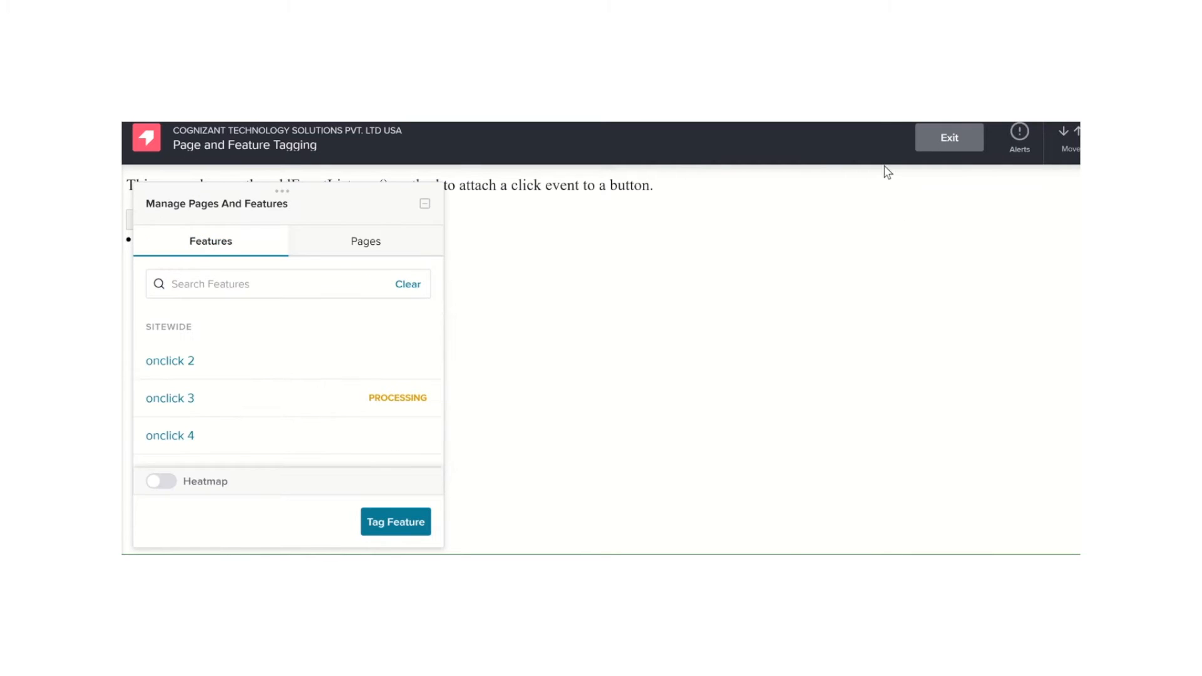
pyautogui.click(961, 144)
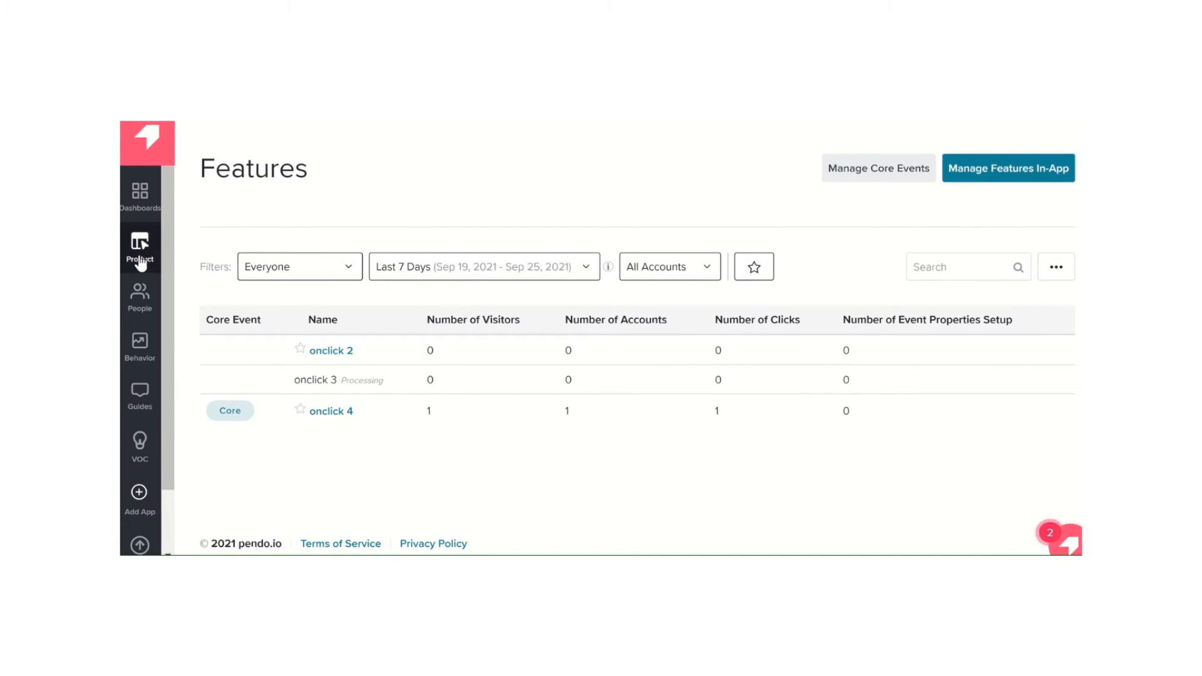
# Open the product's Track Events list, then examine the pendo.track "Registered" call and its plan and accountType properties in the page's source code
pyautogui.moveTo(140, 259)
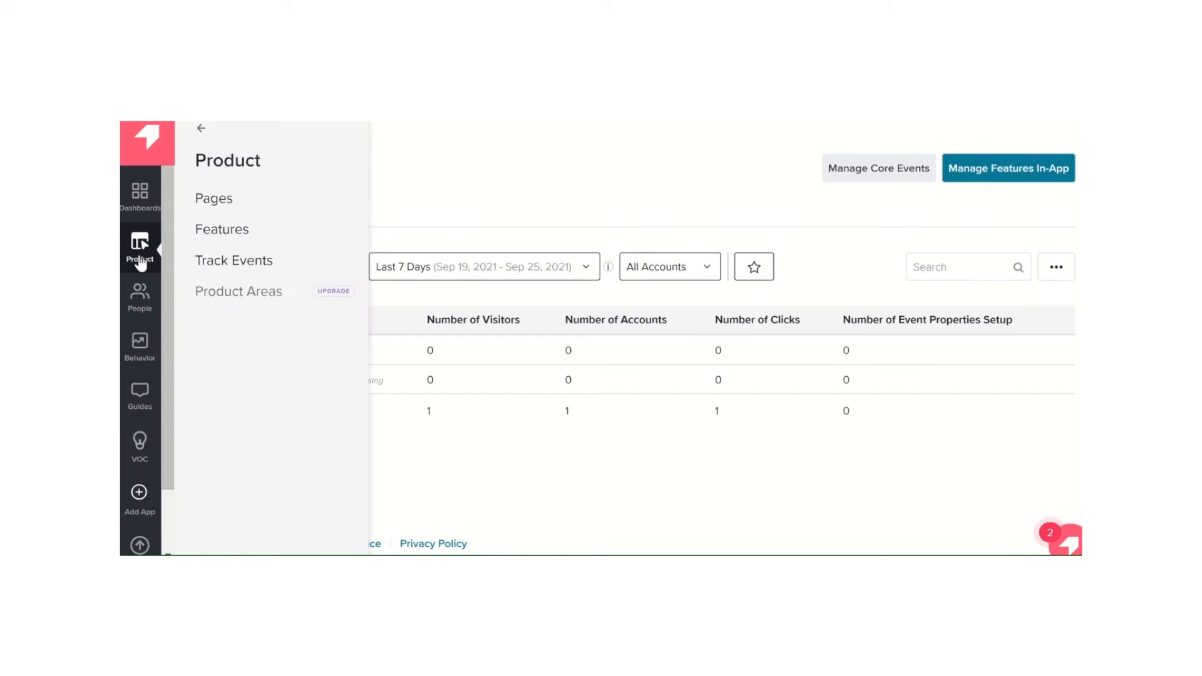
pyautogui.click(263, 266)
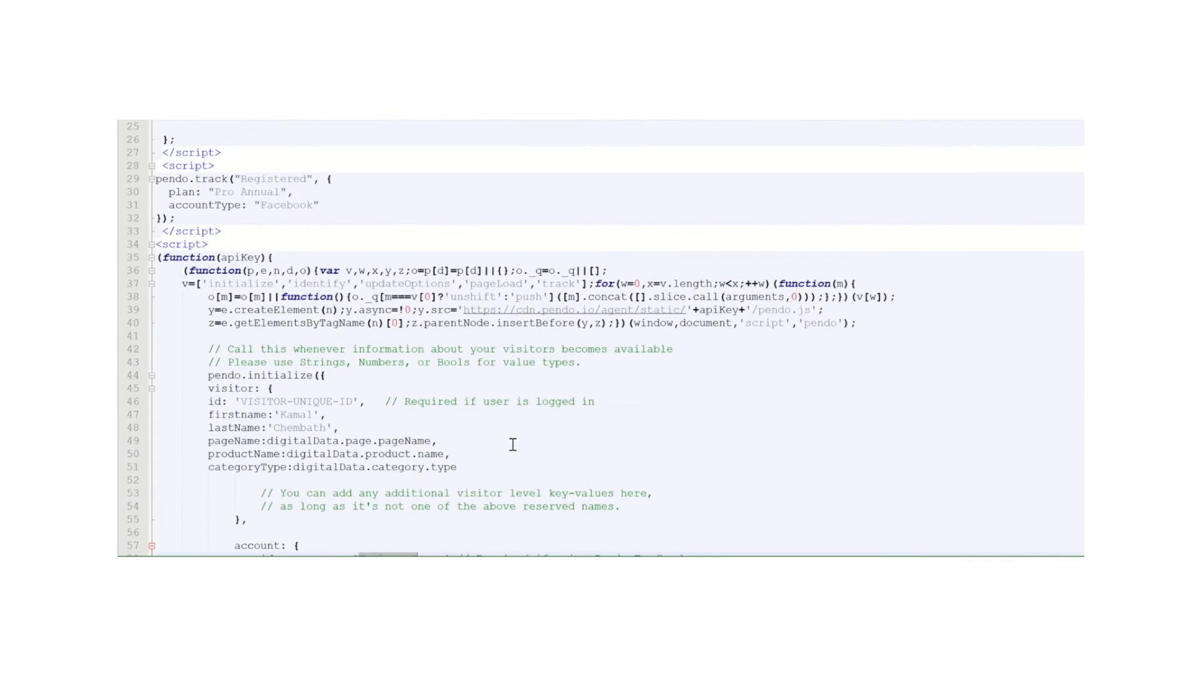
pyautogui.scroll(1, 512, 445)
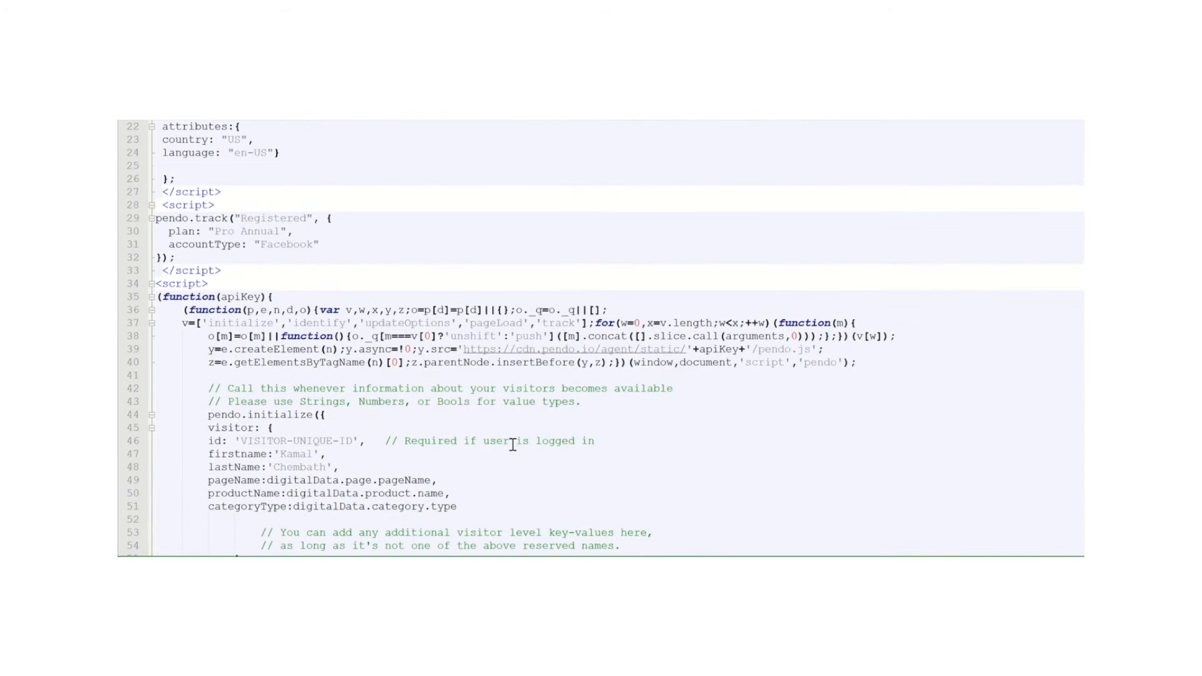
pyautogui.moveTo(157, 218); pyautogui.dragTo(231, 217)
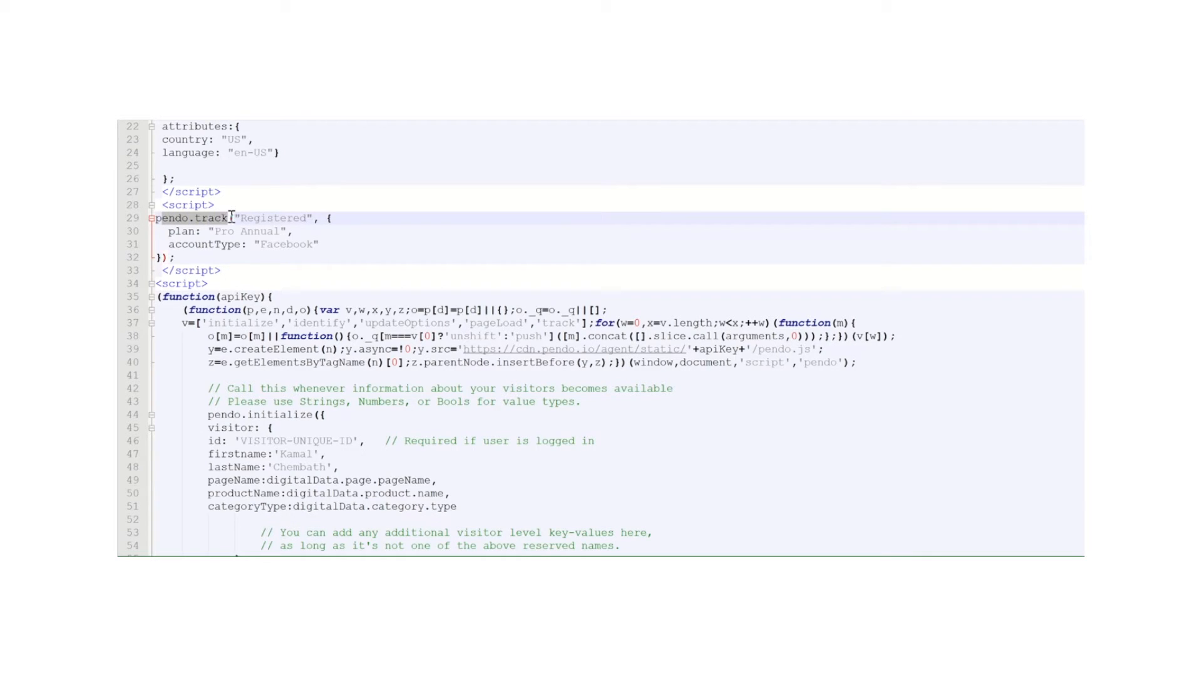
pyautogui.doubleClick(281, 218)
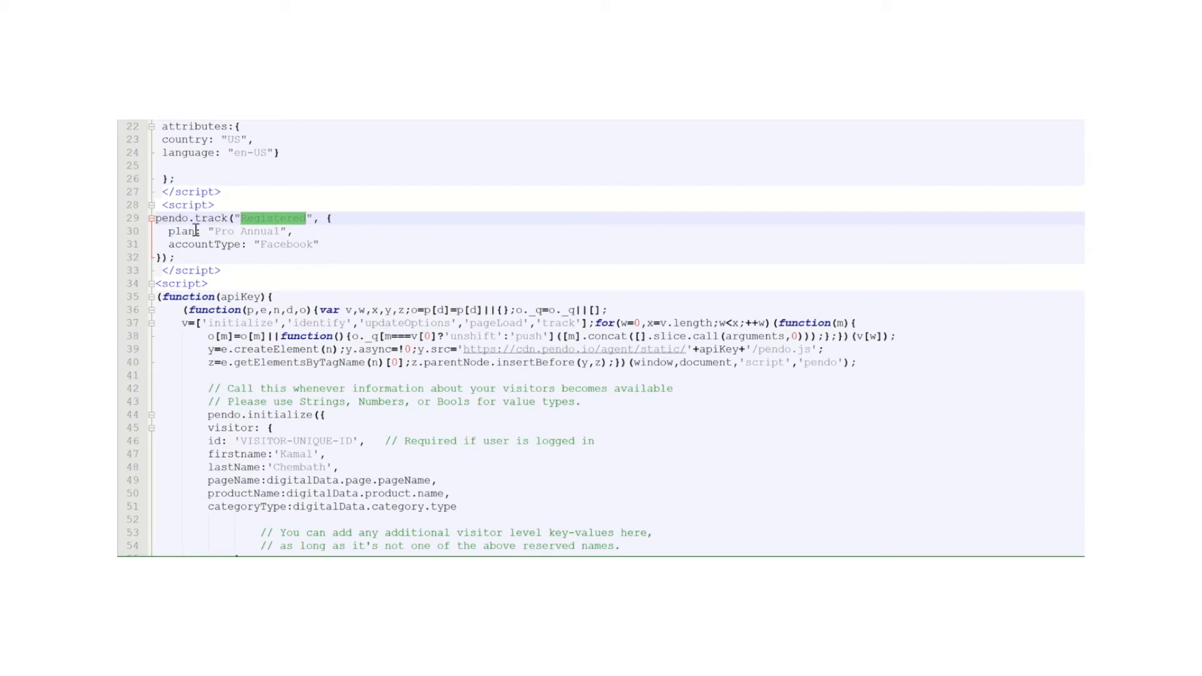
pyautogui.moveTo(167, 231); pyautogui.dragTo(327, 244)
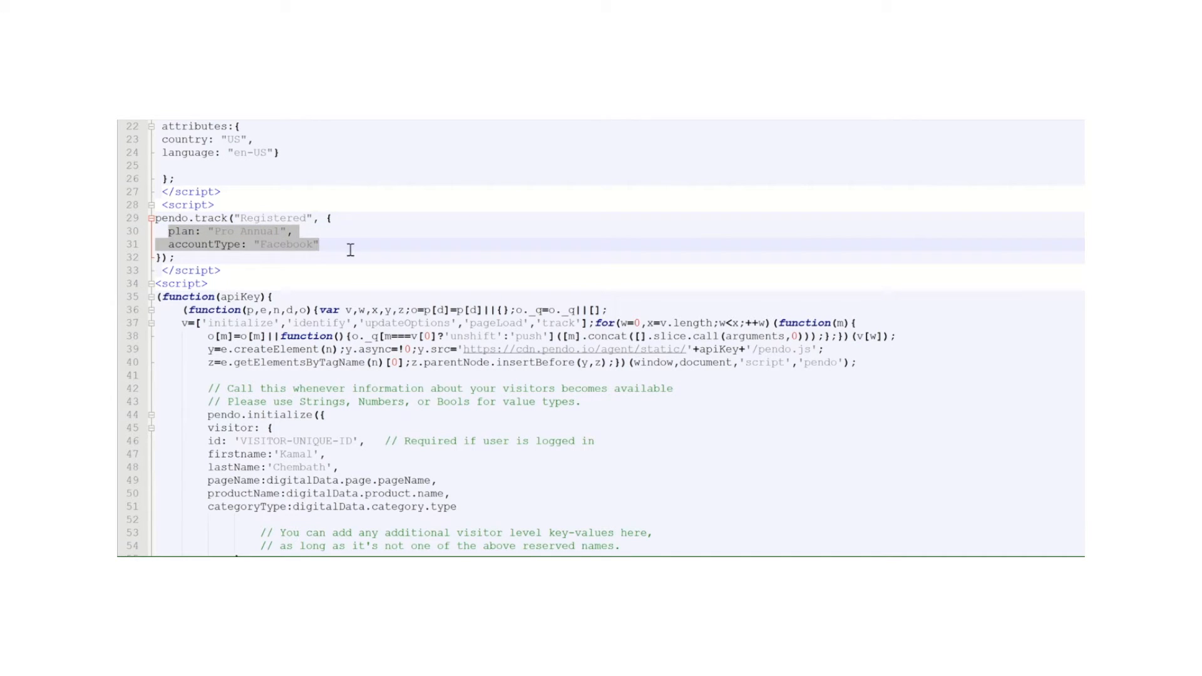
pyautogui.click(444, 292)
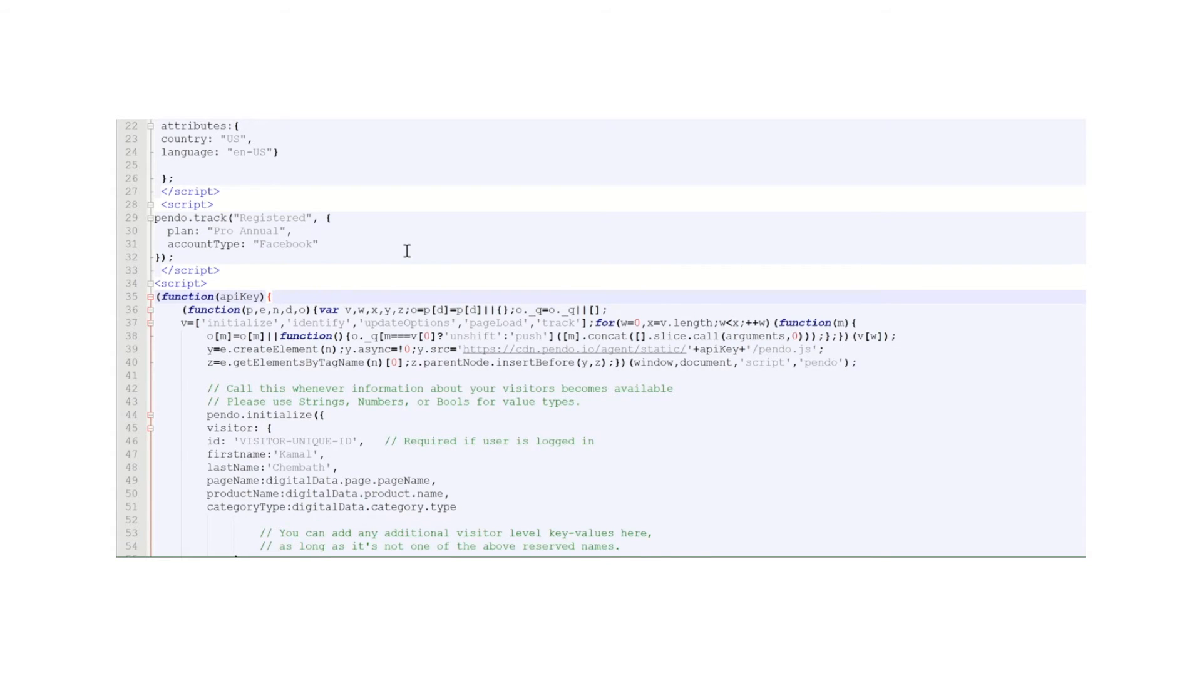
# Switch back to Pendo, open the Segments list for People and start creating a new segment
pyautogui.hotkey('alt', 'Tab')
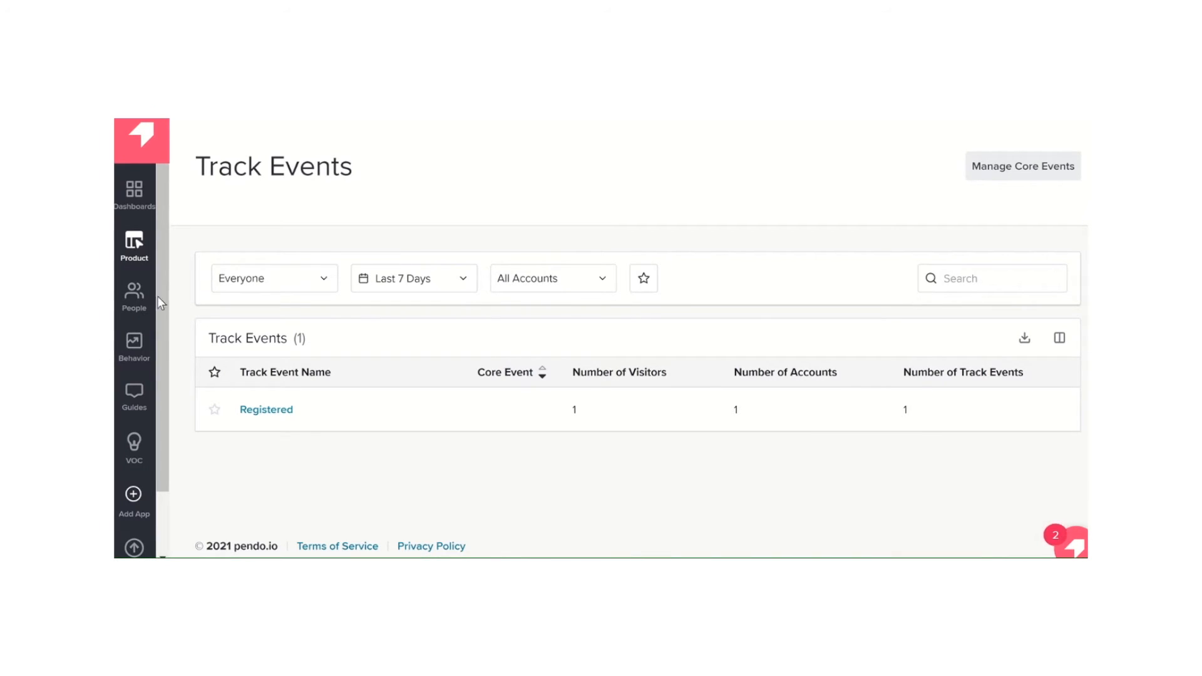
pyautogui.click(133, 299)
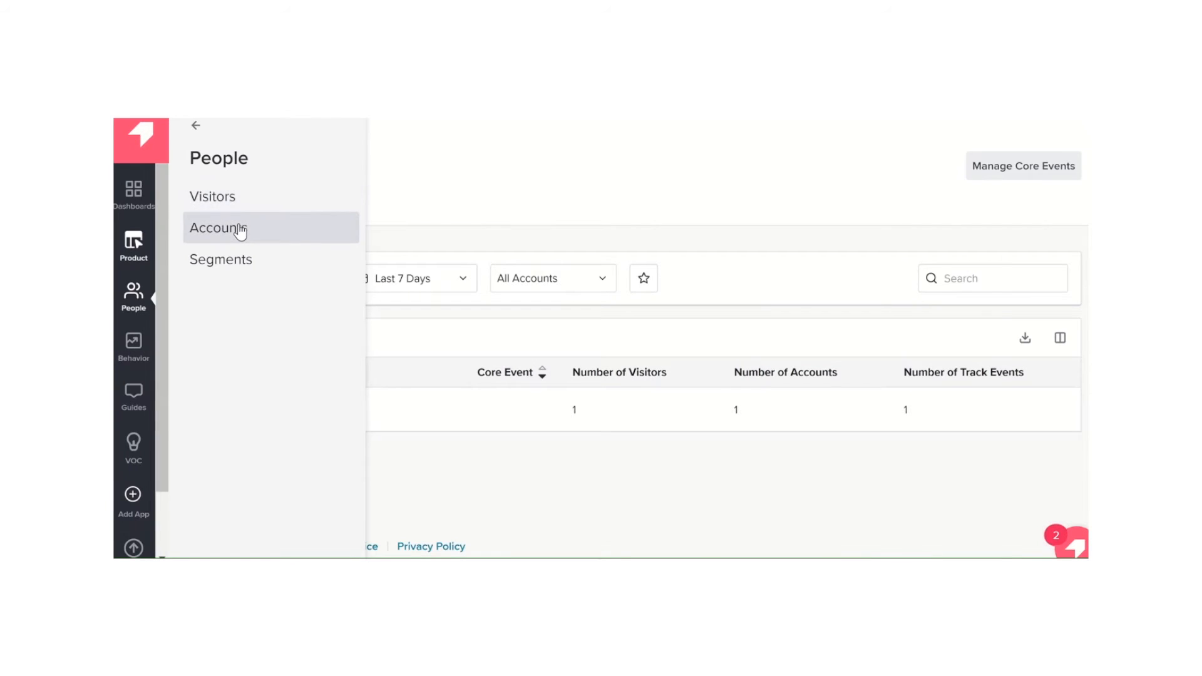
pyautogui.click(238, 266)
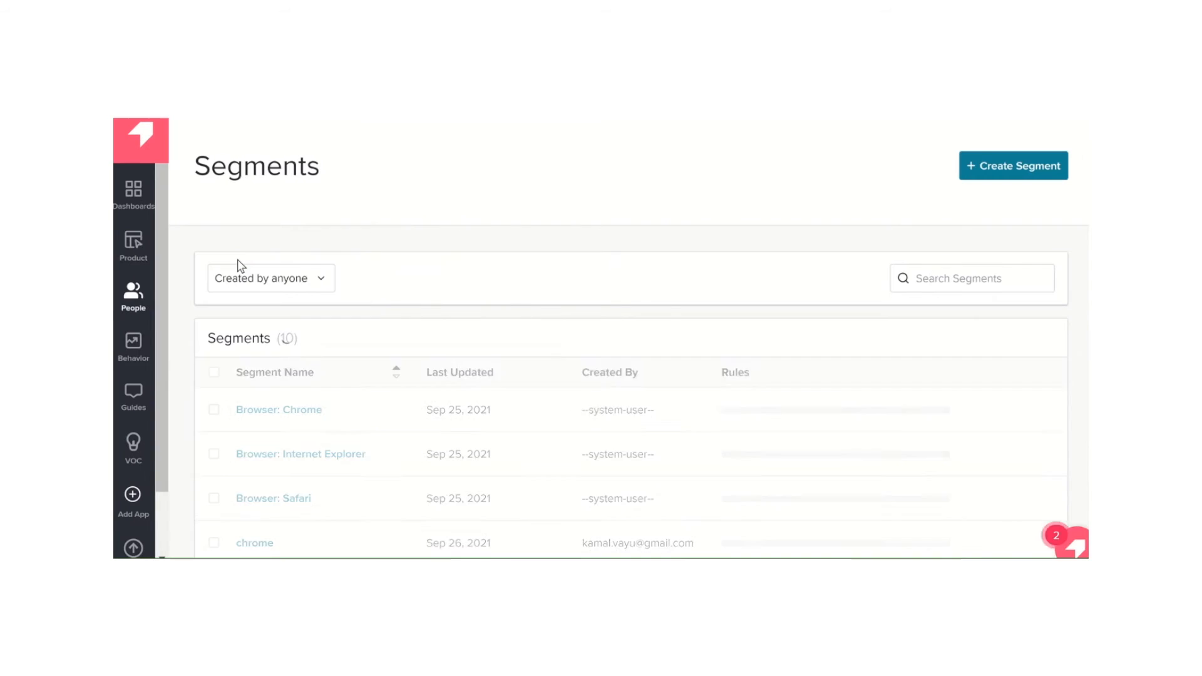
pyautogui.click(999, 169)
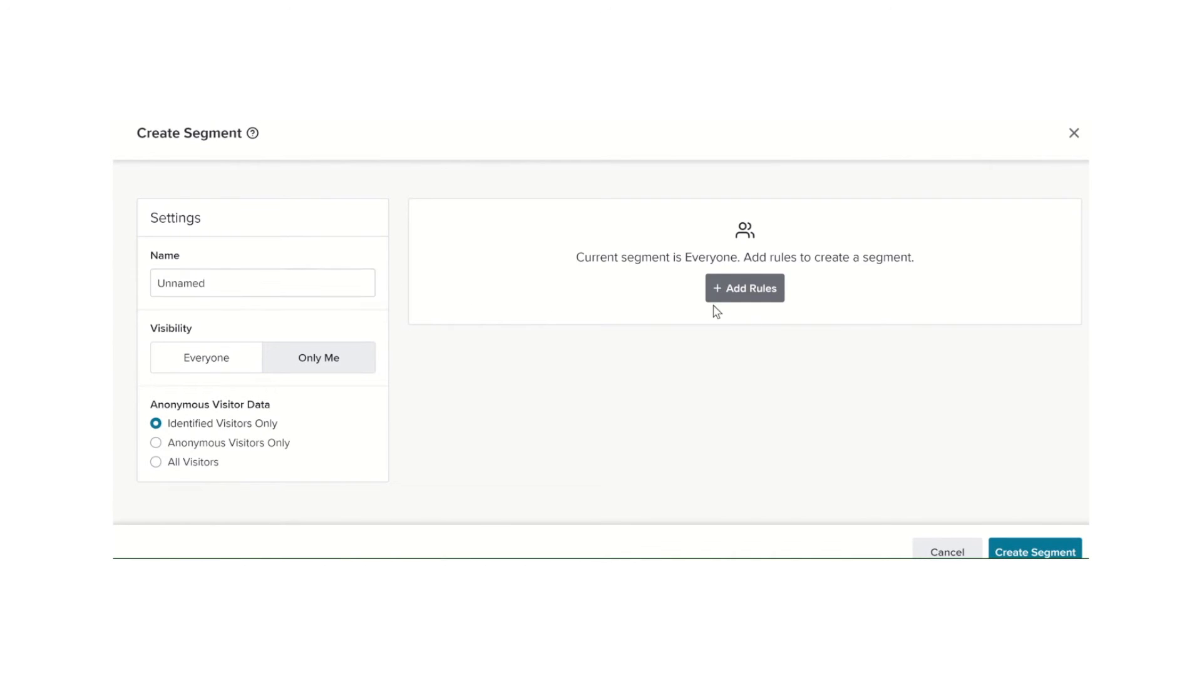
# Add a segment rule requiring the firstname visitor field to be equal to the visitor's first name
pyautogui.click(741, 292)
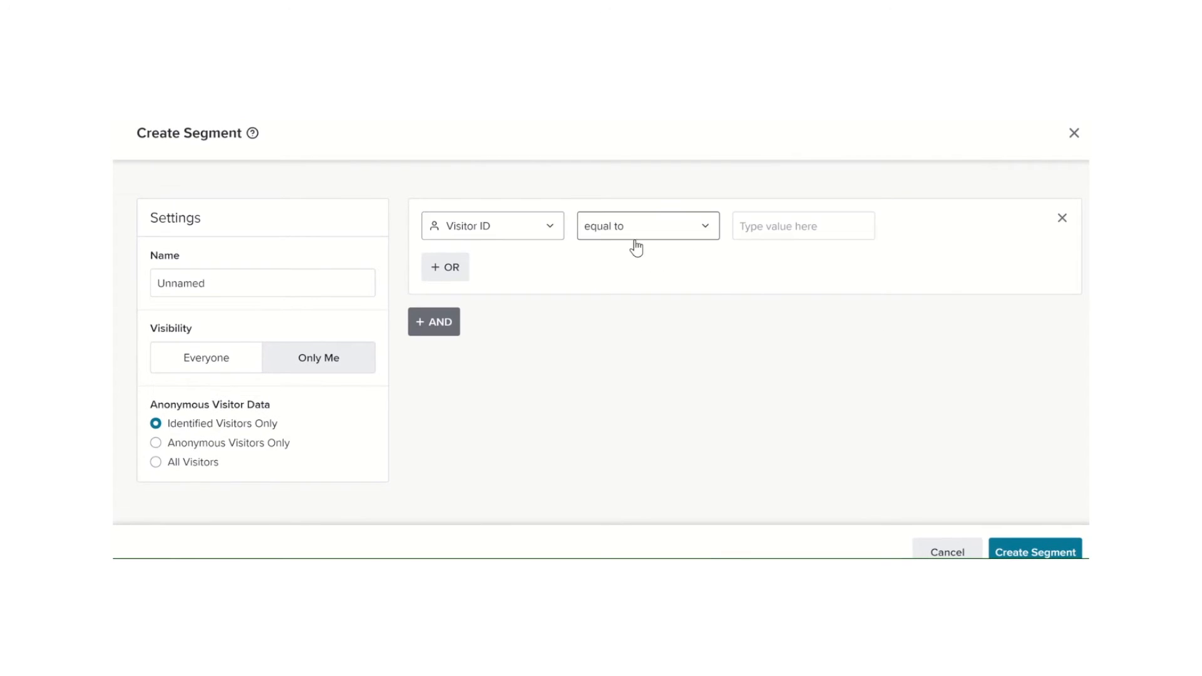
pyautogui.click(521, 222)
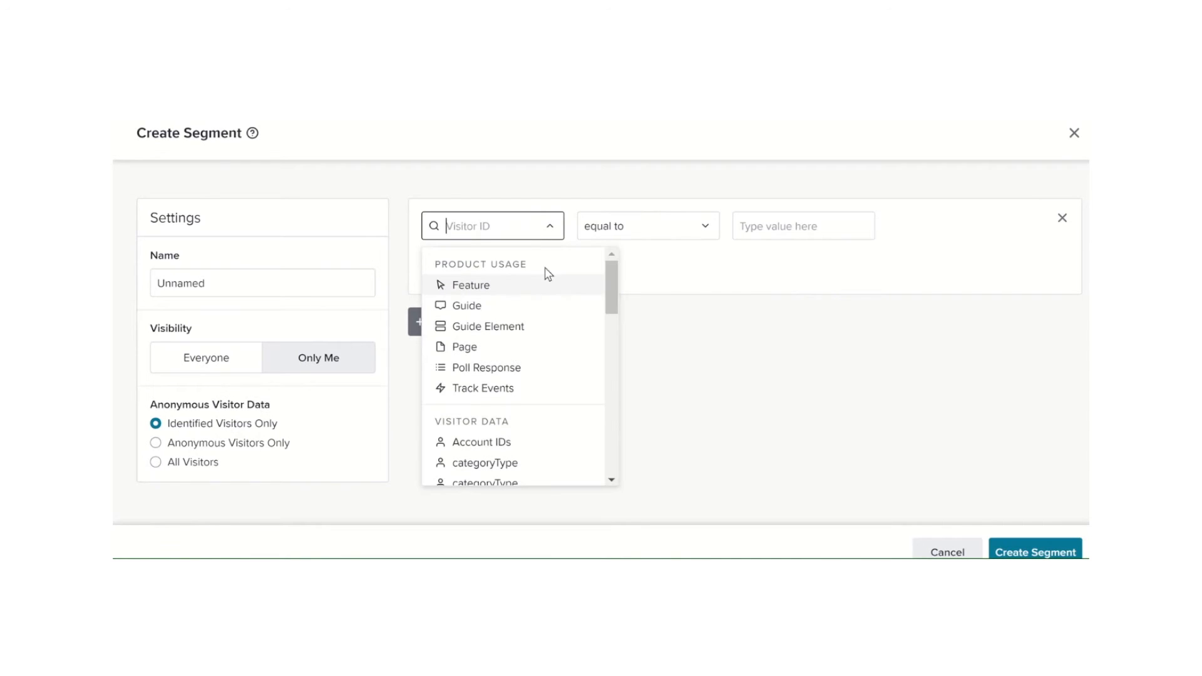
pyautogui.scroll(-2, 518, 378)
pyautogui.scroll(-1, 518, 378)
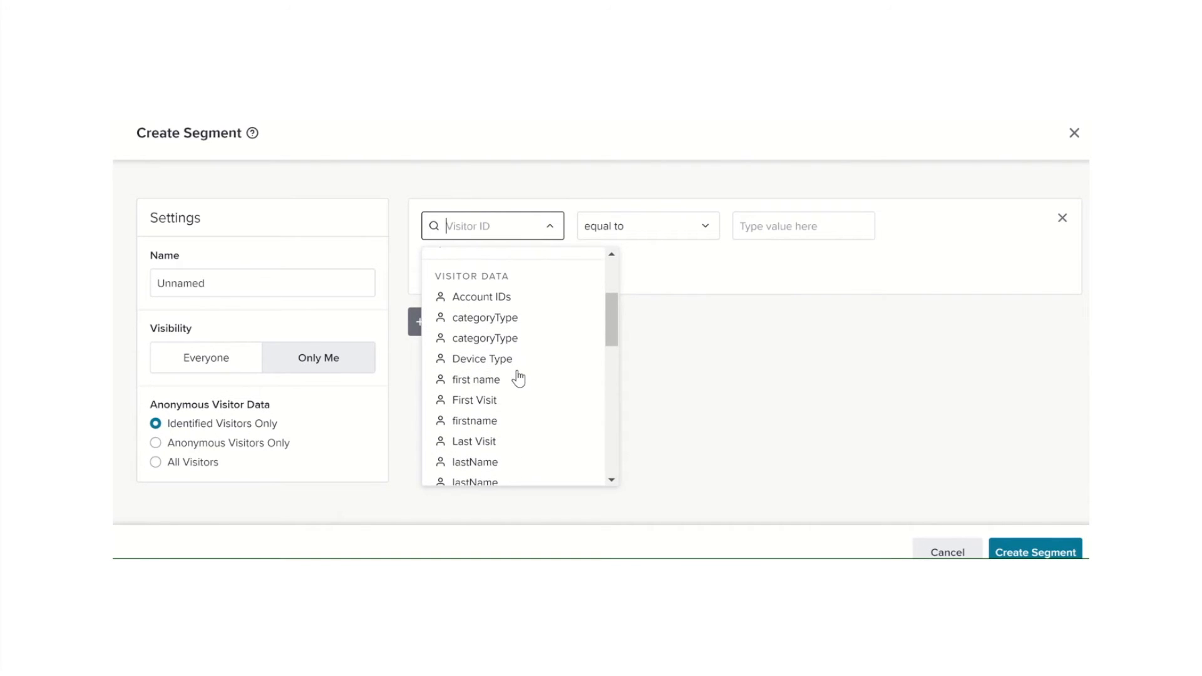
pyautogui.click(486, 422)
pyautogui.click(787, 229)
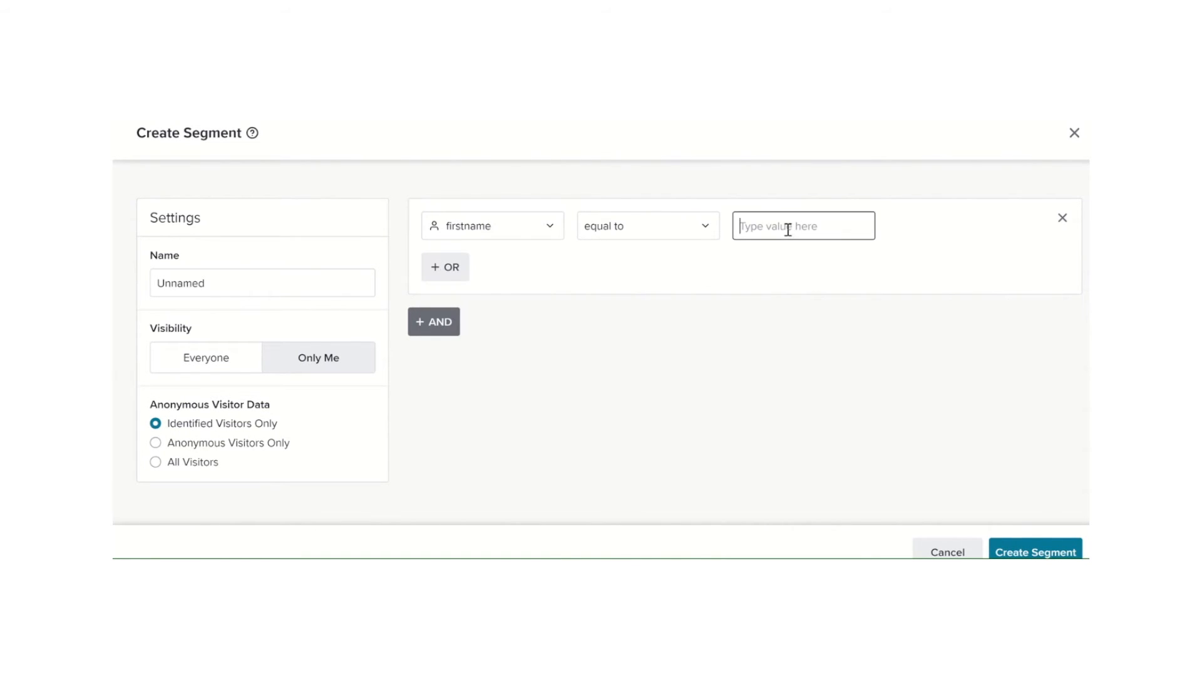
pyautogui.write('kamal')
# Name the segment firstName, create it and check it in the Segments list
pyautogui.click(361, 282)
pyautogui.moveTo(211, 276); pyautogui.dragTo(133, 281)
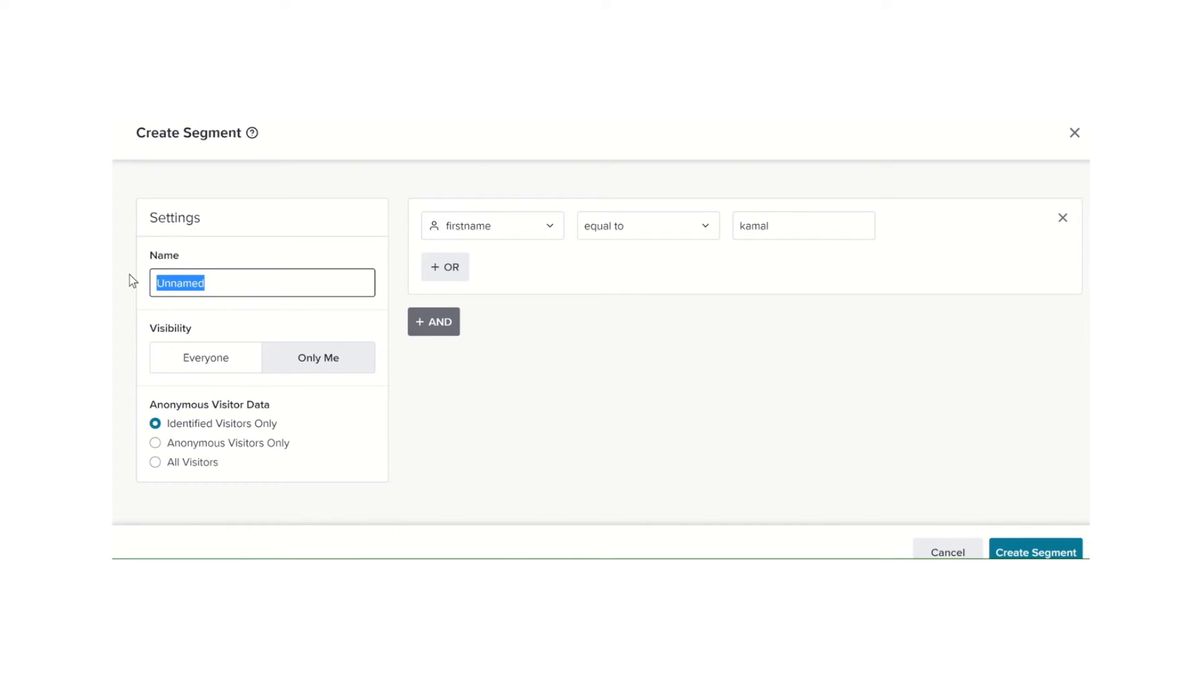
pyautogui.write('firstName')
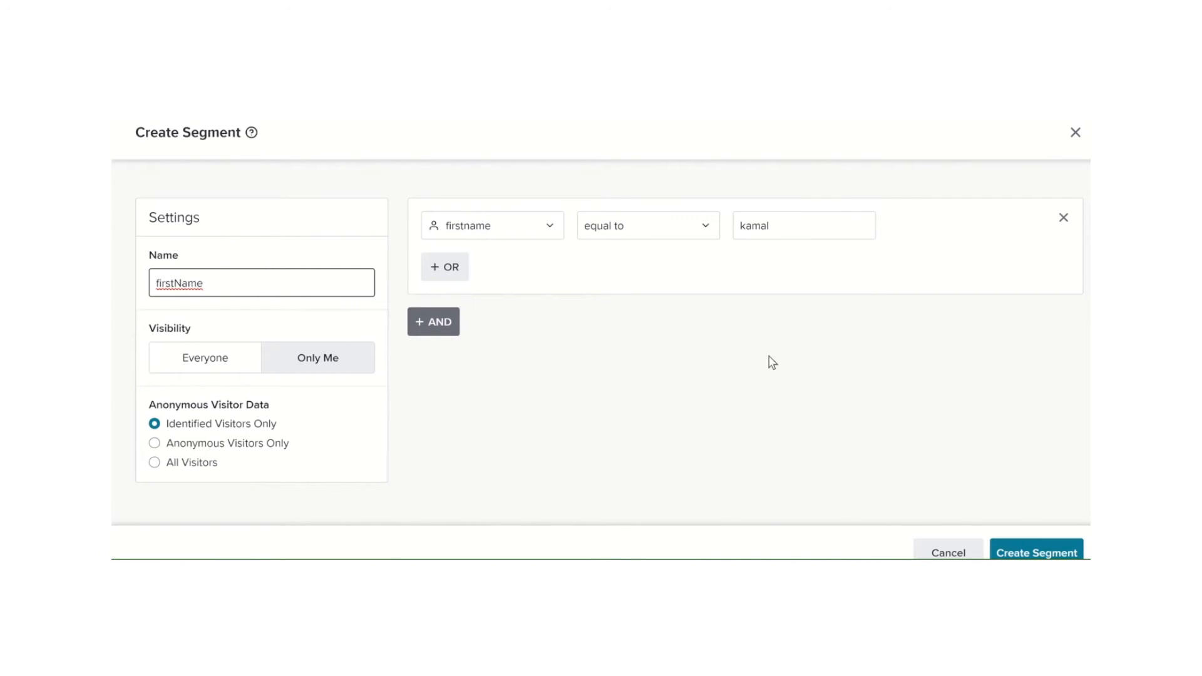
pyautogui.click(1027, 551)
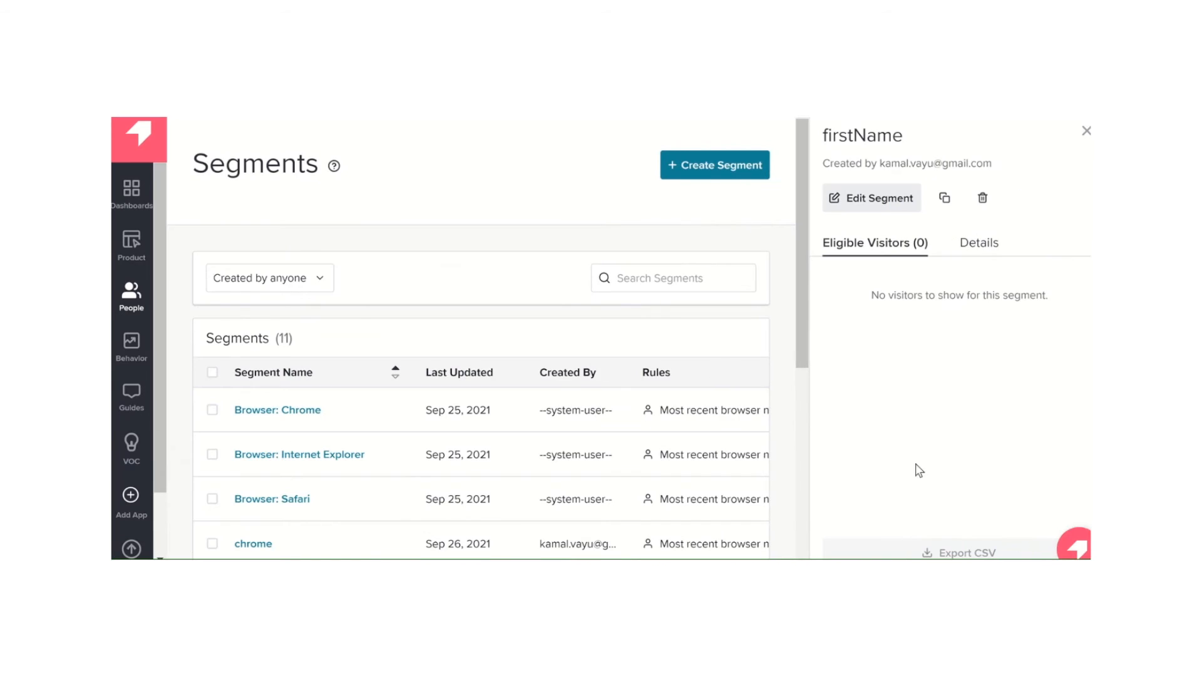
pyautogui.scroll(-3, 610, 423)
pyautogui.scroll(-3, 613, 431)
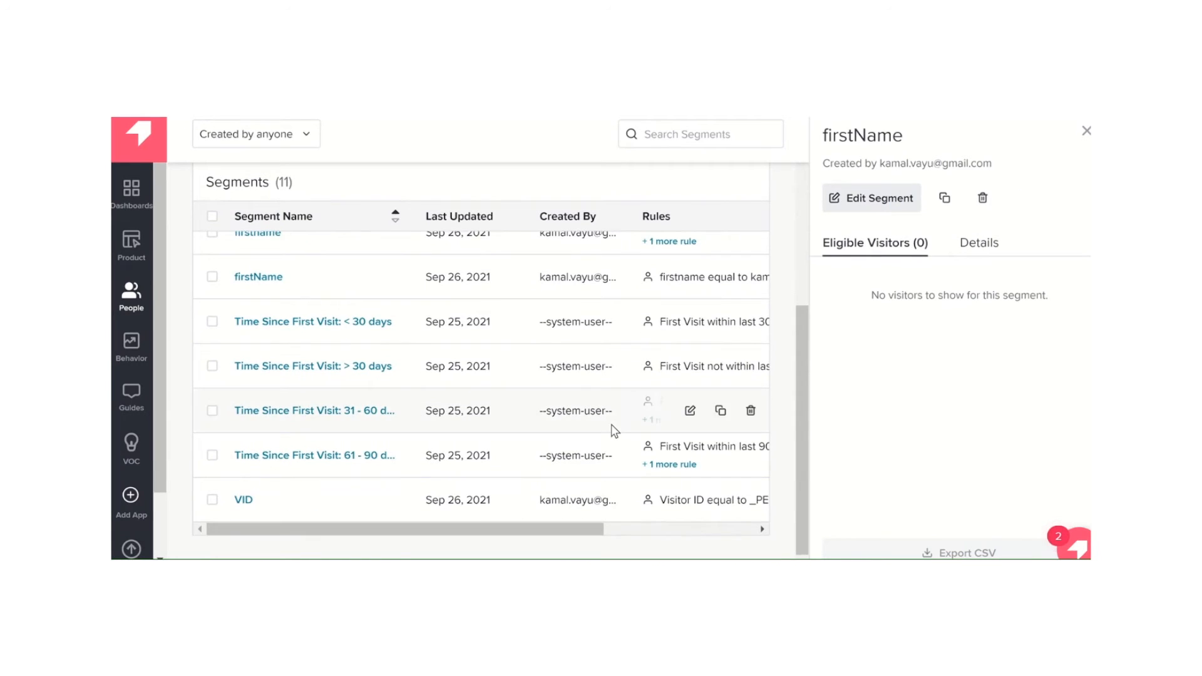
pyautogui.scroll(2, 614, 431)
pyautogui.scroll(1, 612, 431)
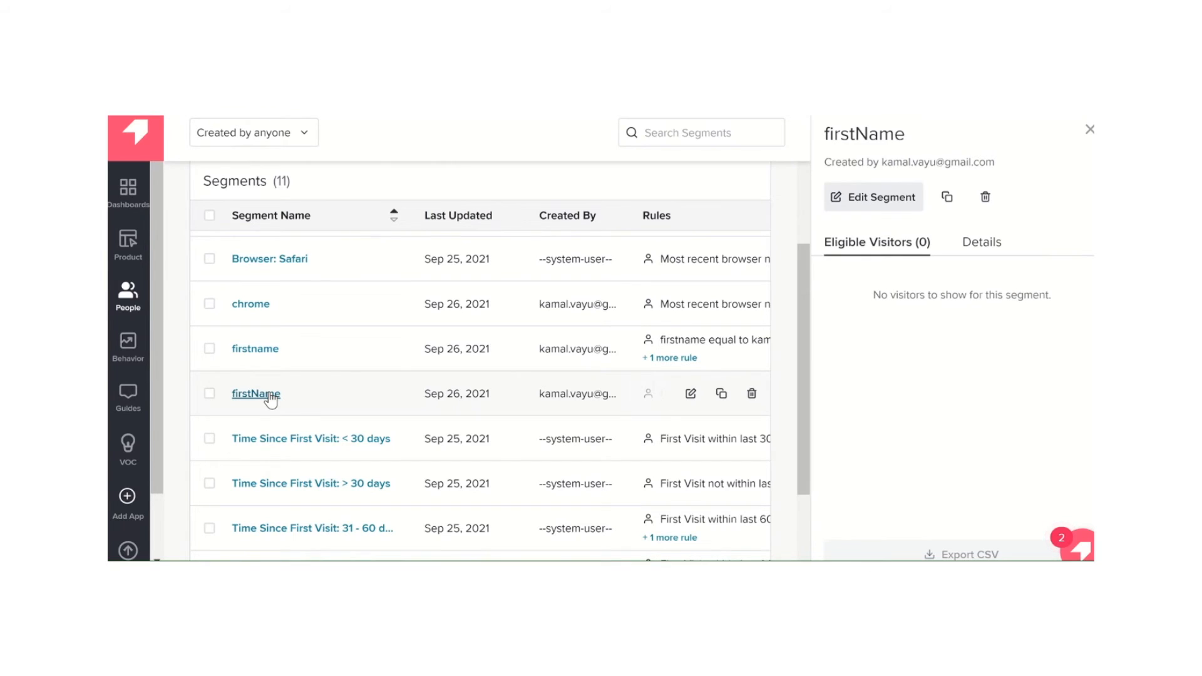
# Open Funnels under Behavior and review the Create a Funnel options for steps, date range and segment
pyautogui.click(132, 348)
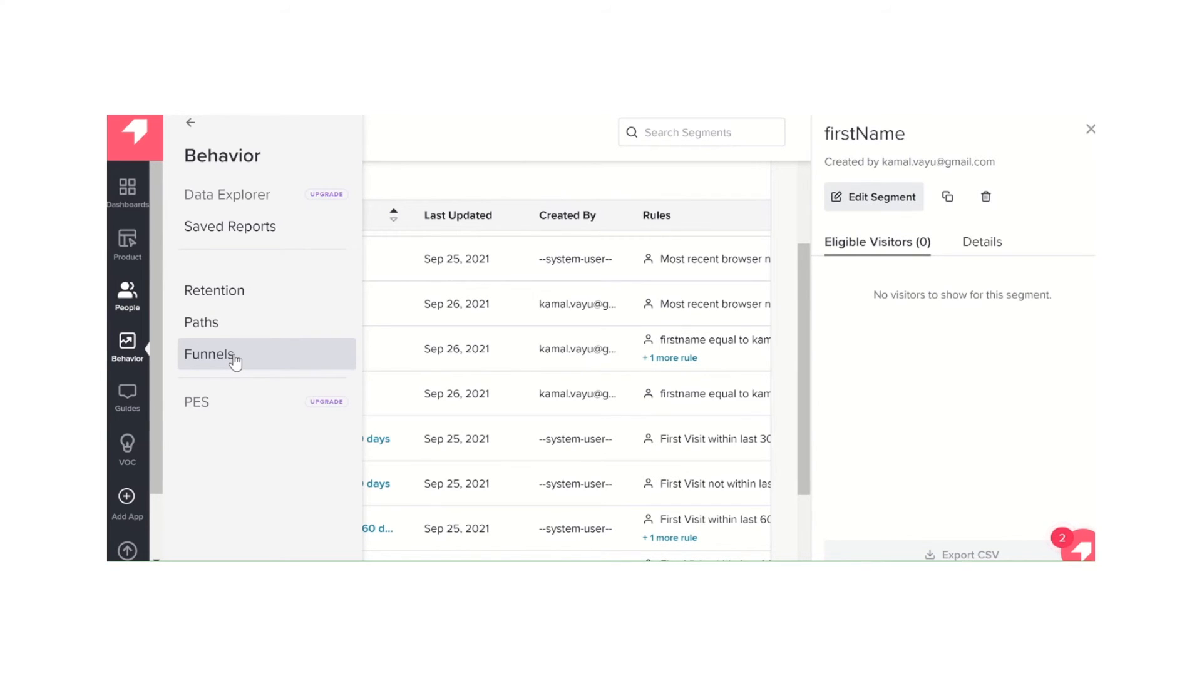
pyautogui.click(199, 355)
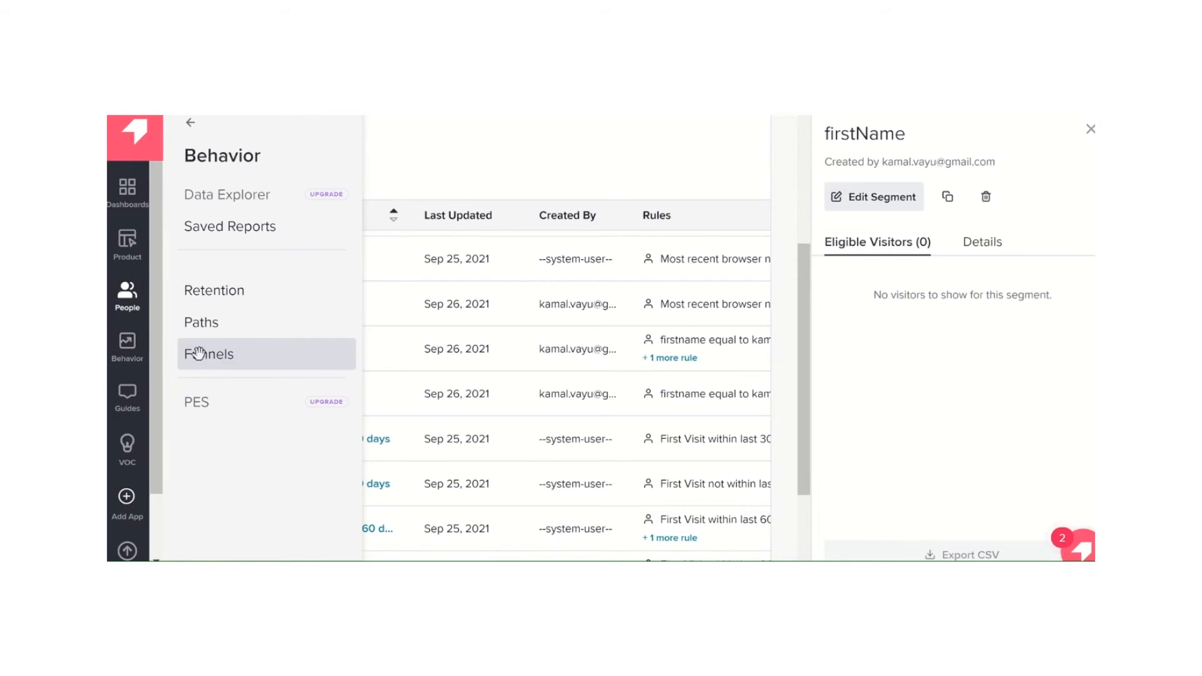
pyautogui.scroll(-2, 452, 410)
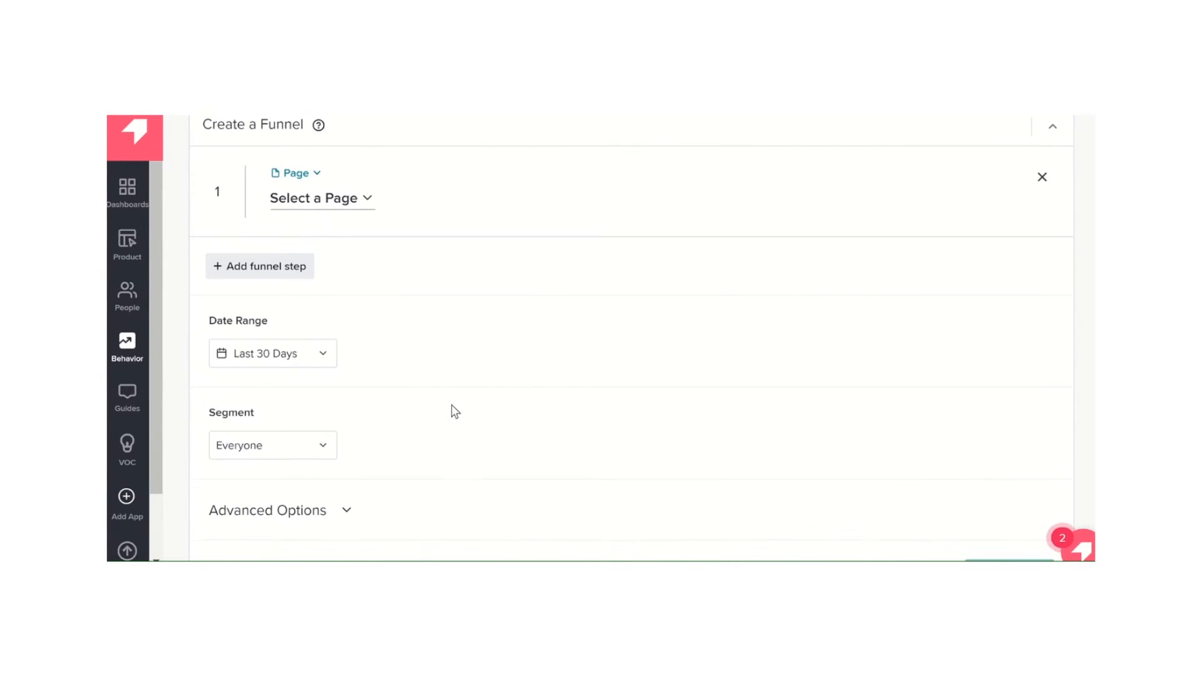
pyautogui.scroll(-2, 455, 412)
pyautogui.scroll(4, 455, 412)
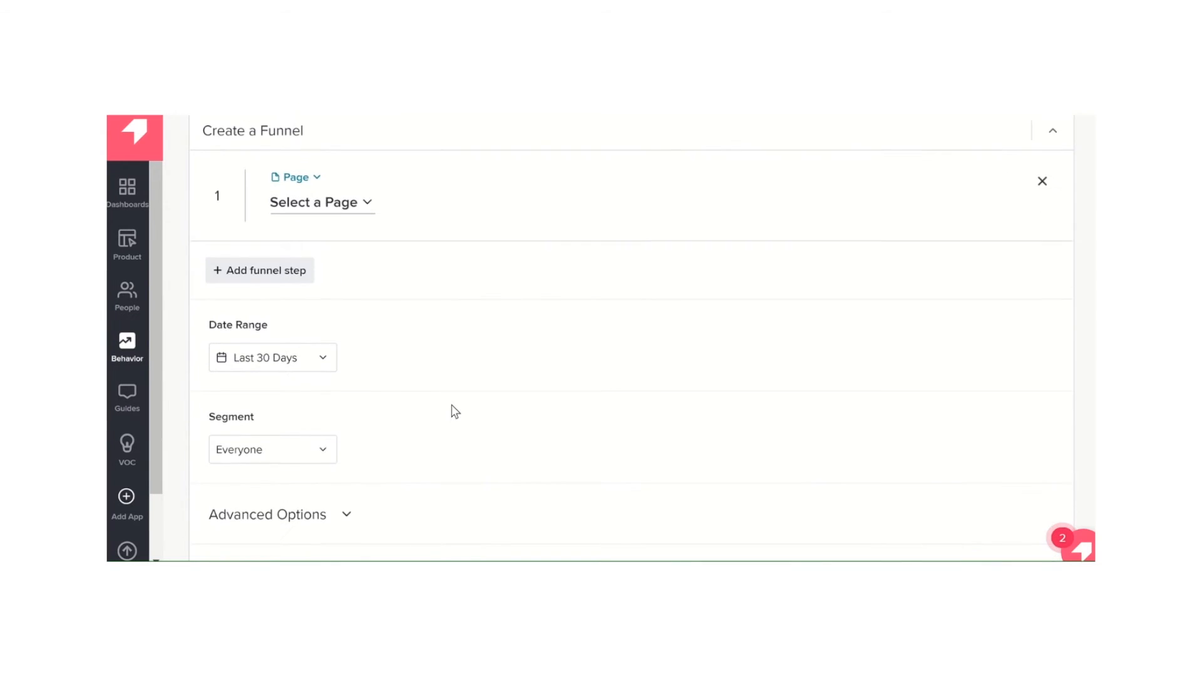
pyautogui.scroll(-1, 452, 405)
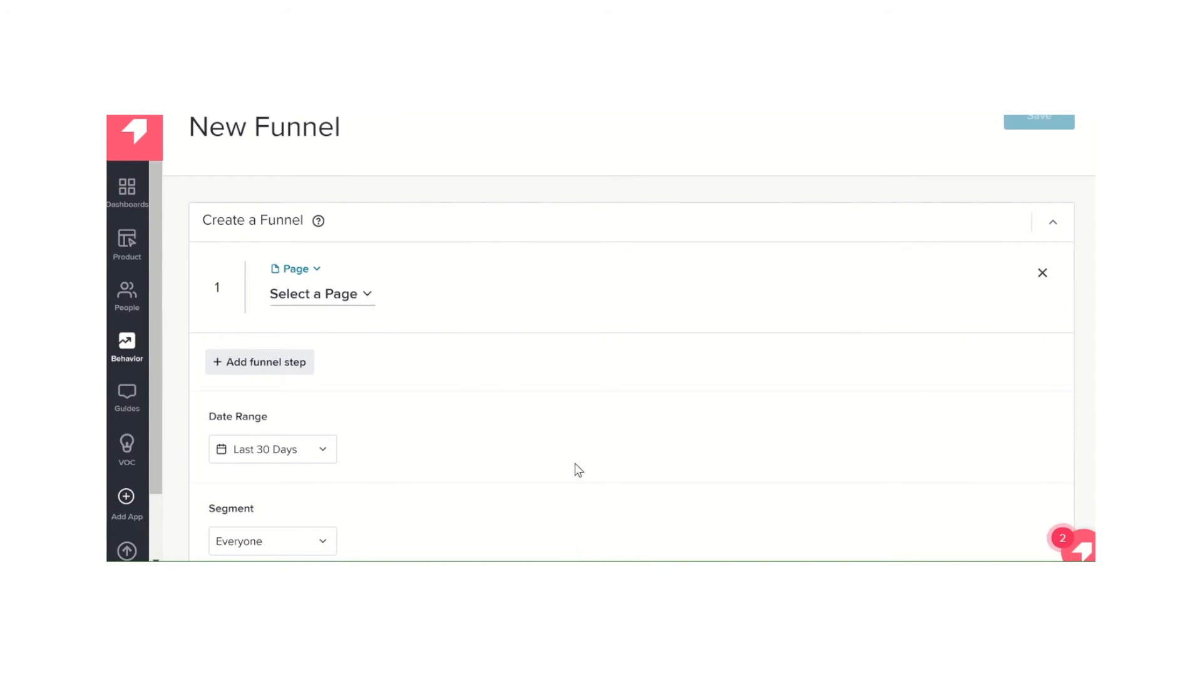
pyautogui.scroll(-1, 472, 396)
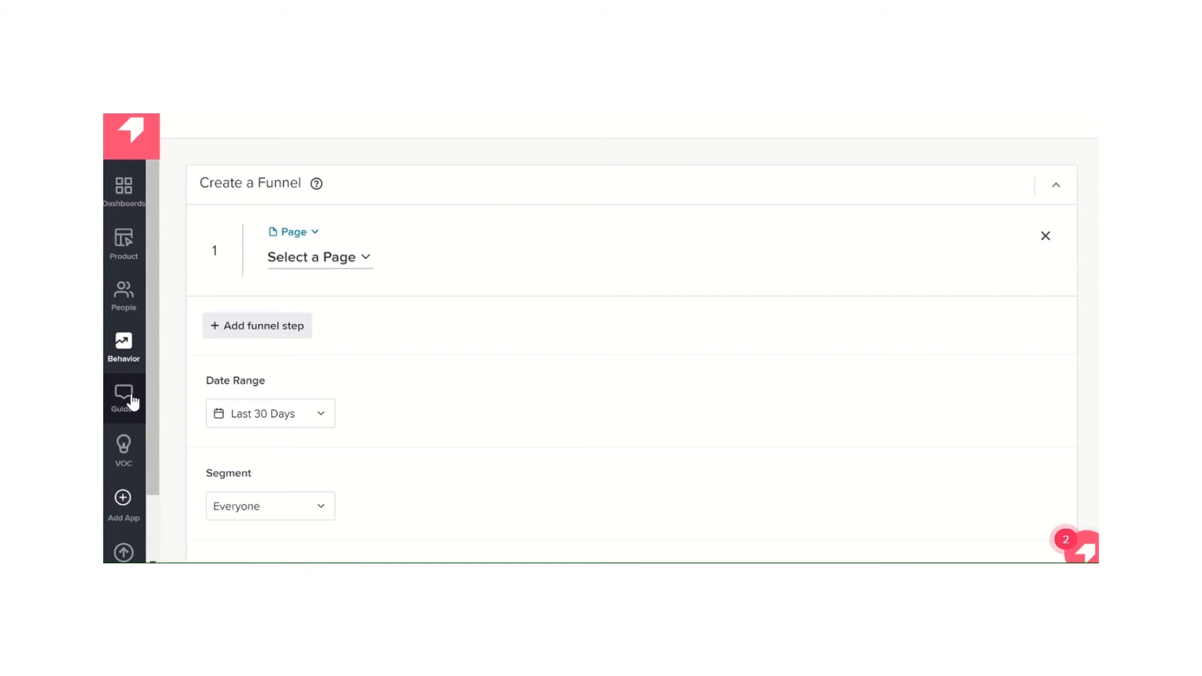
# Open the Guides overview, look over the existing guides and start creating a new guide
pyautogui.click(133, 401)
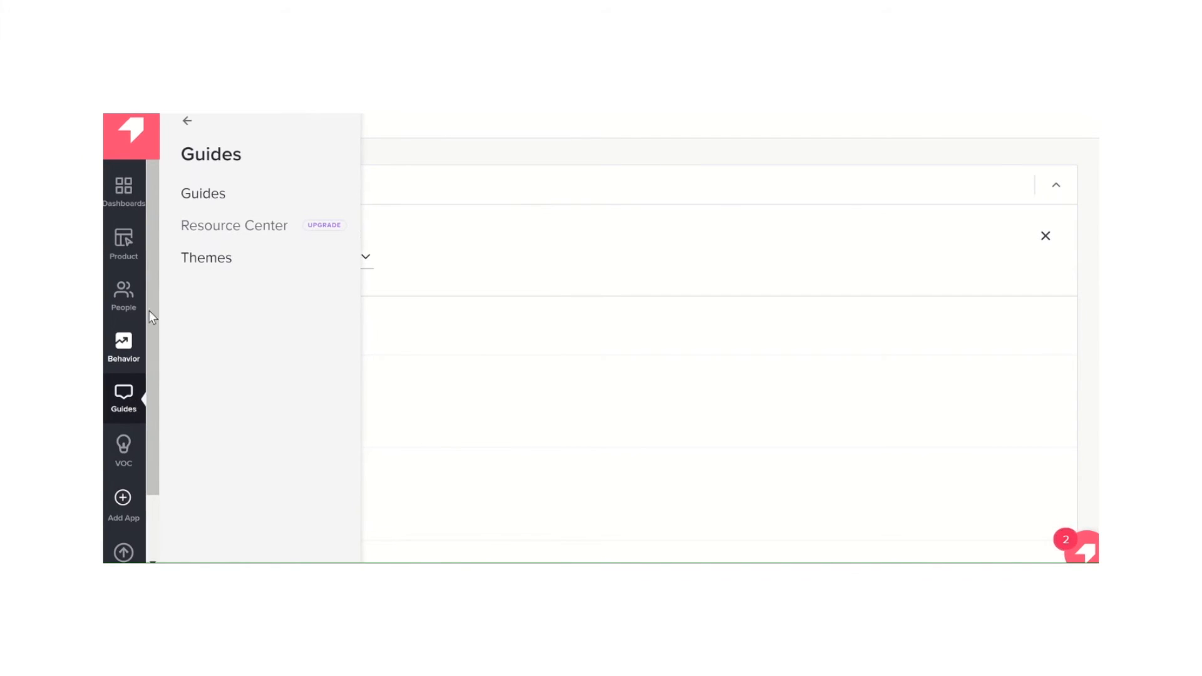
pyautogui.click(209, 193)
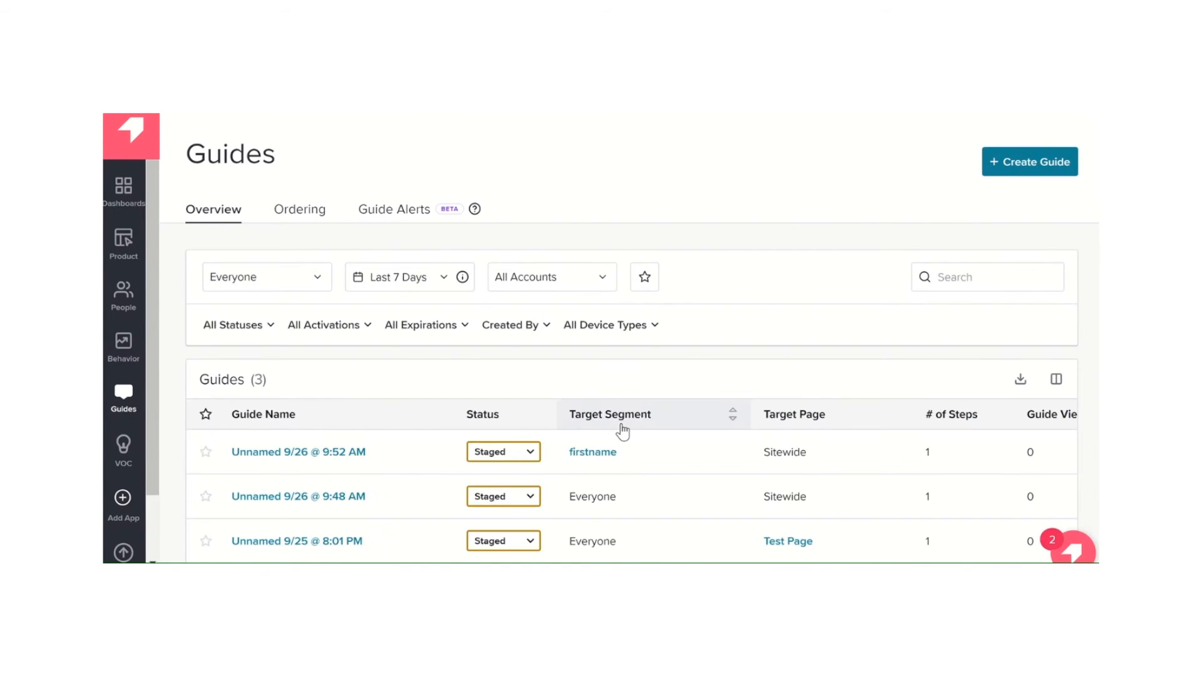
pyautogui.scroll(-2, 622, 431)
pyautogui.scroll(1, 622, 431)
pyautogui.scroll(1, 622, 431)
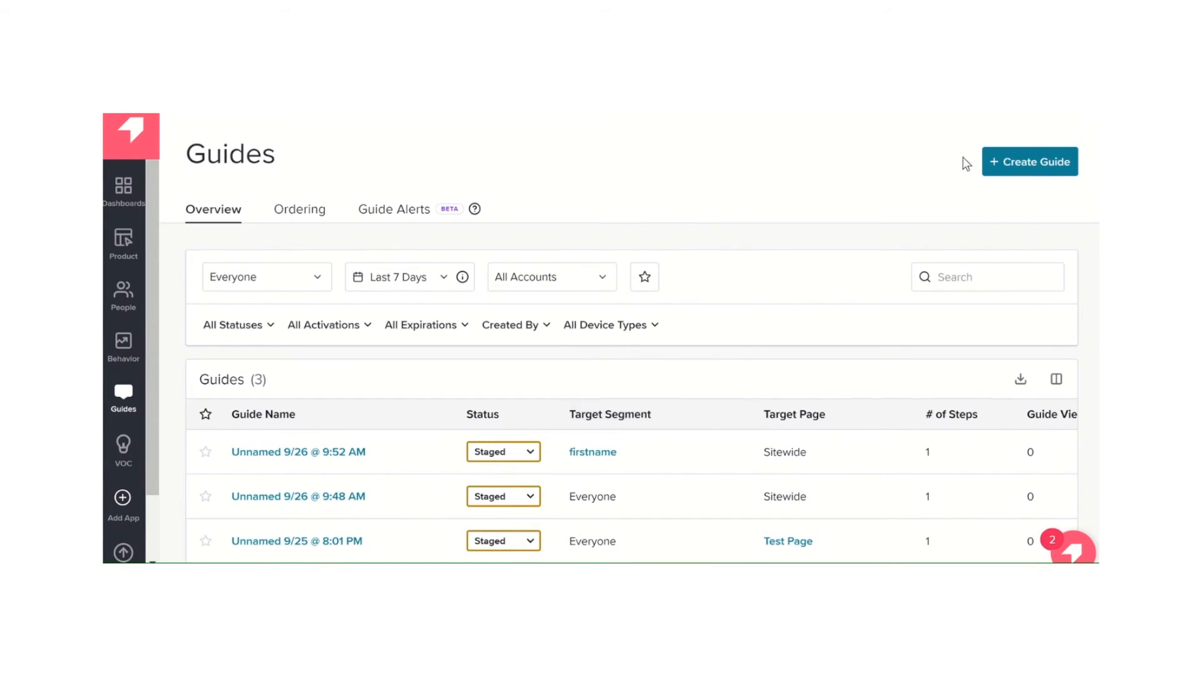
pyautogui.click(1029, 166)
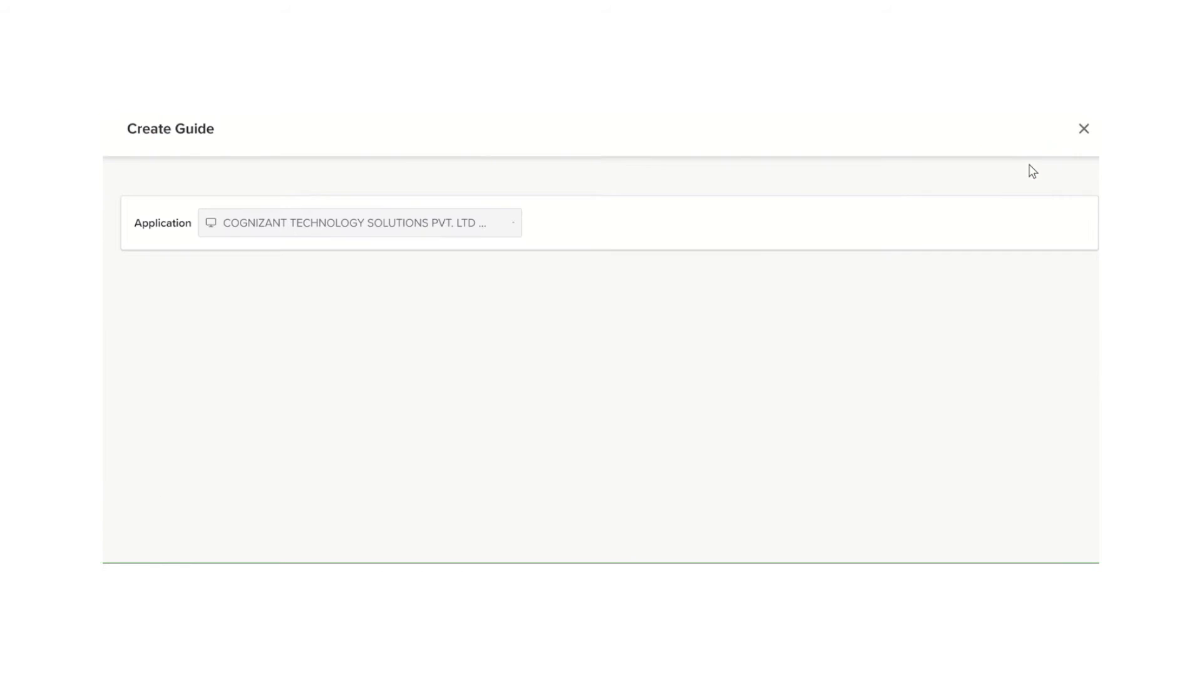
# Look through the default guide layouts, including banners, lightboxes, tooltips, polls and announcements
pyautogui.moveTo(699, 423)
pyautogui.scroll(-2, 699, 423)
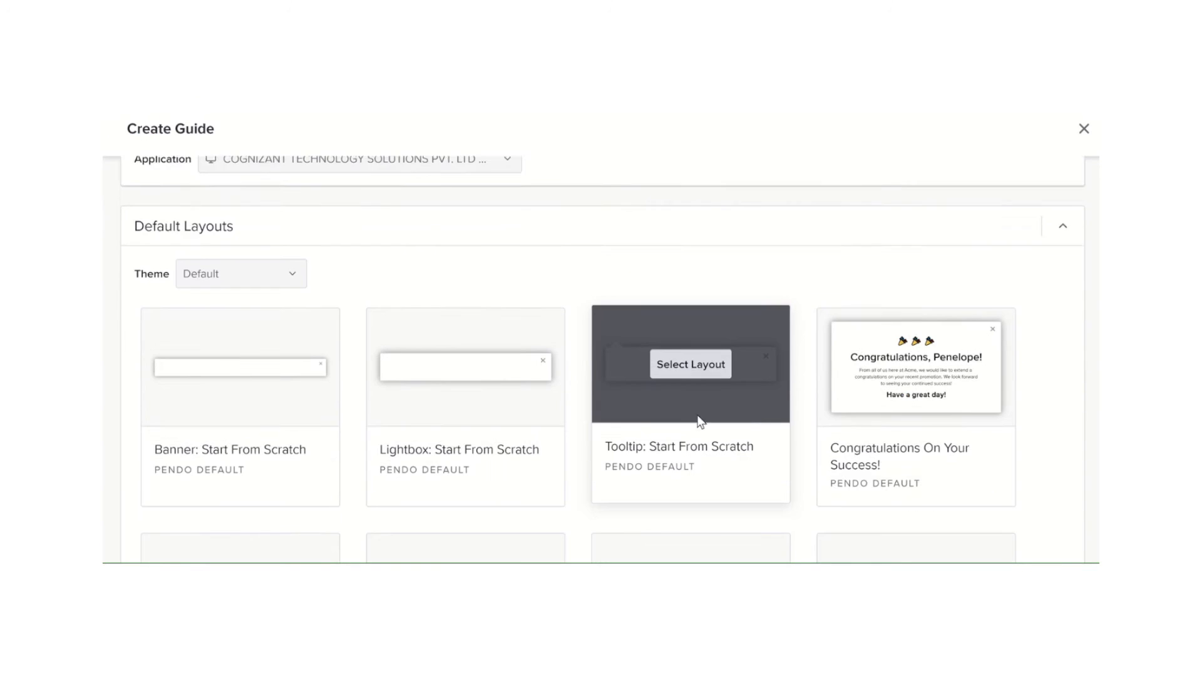
pyautogui.scroll(-1, 699, 422)
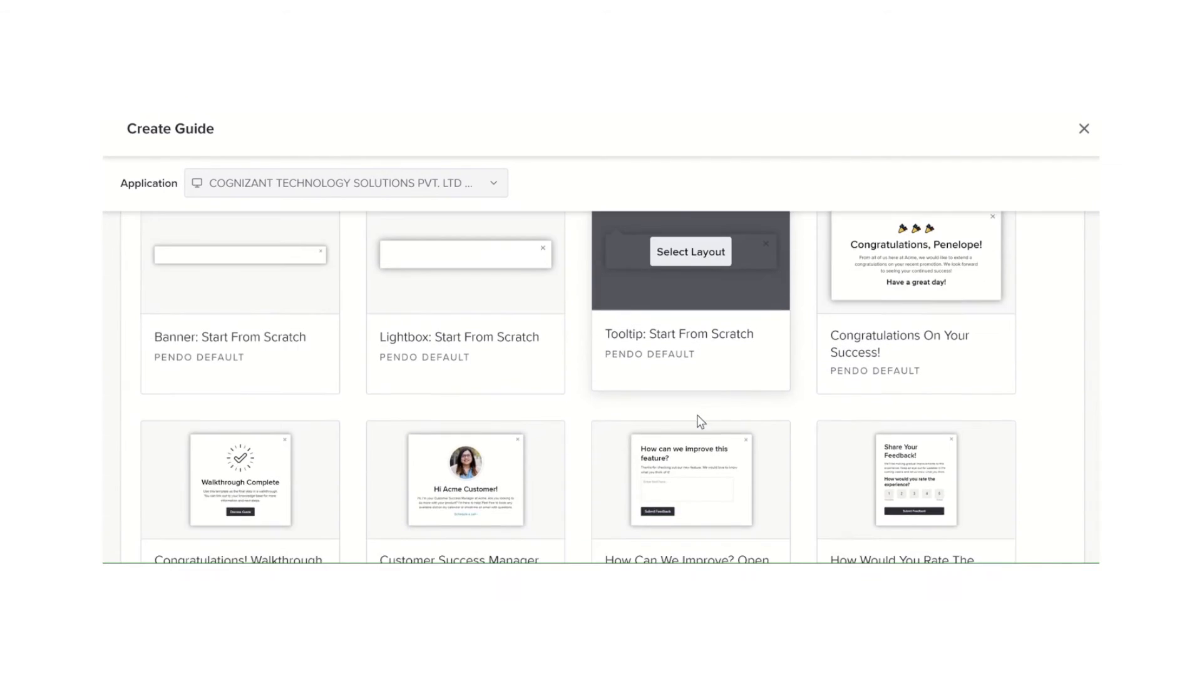
pyautogui.scroll(2, 697, 415)
pyautogui.scroll(-2, 699, 420)
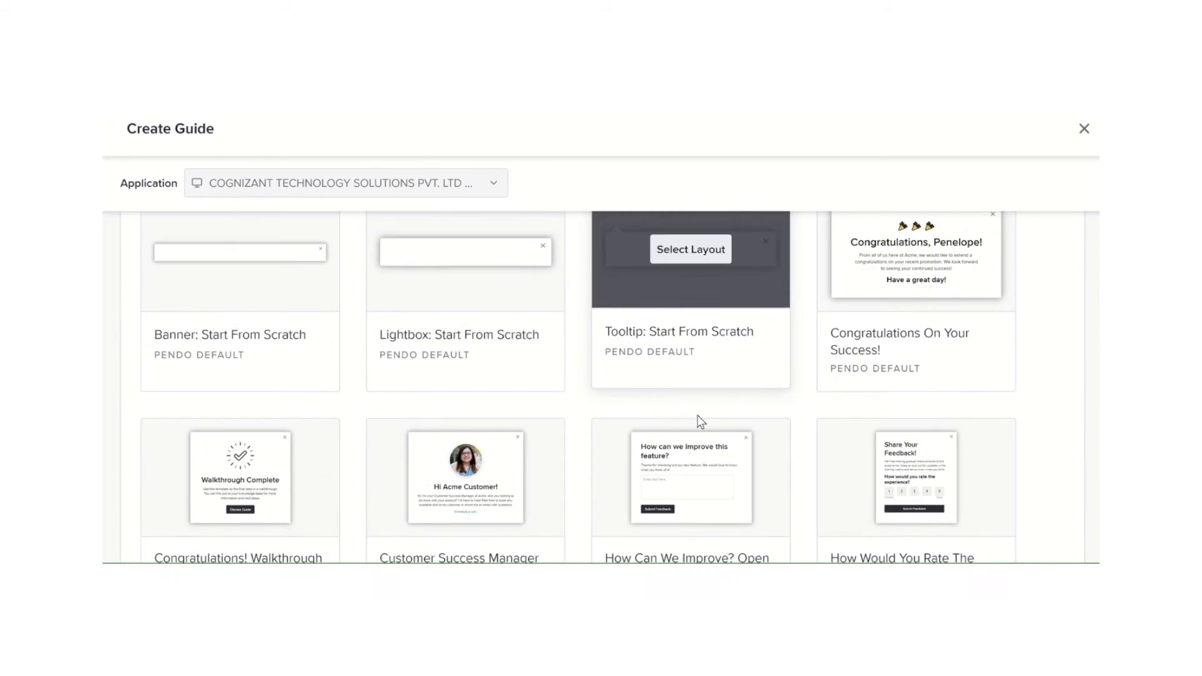
pyautogui.scroll(-2, 699, 419)
pyautogui.scroll(2, 699, 420)
pyautogui.scroll(1, 697, 415)
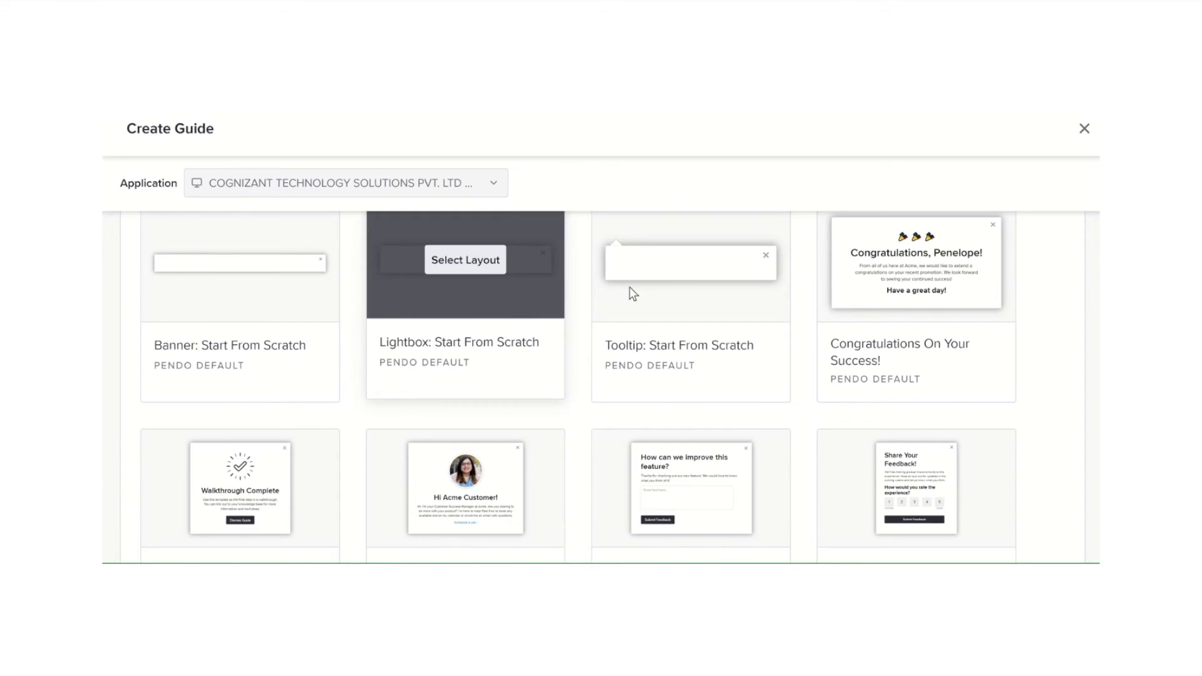
pyautogui.moveTo(687, 288)
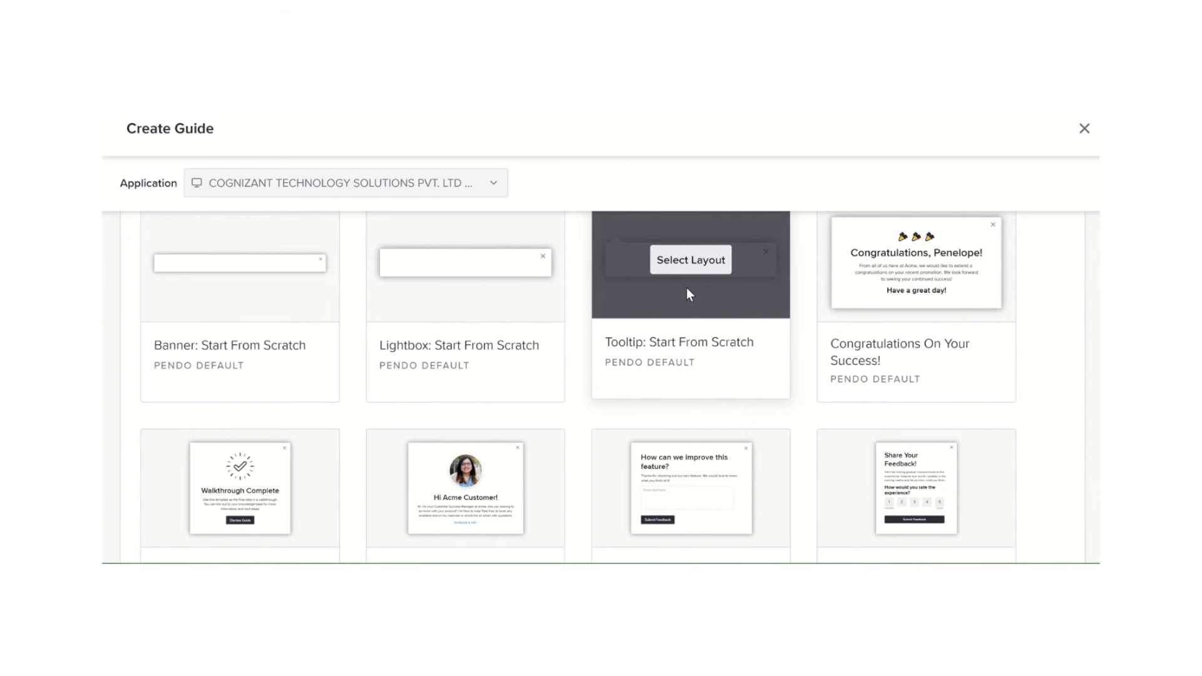
pyautogui.scroll(-1, 687, 289)
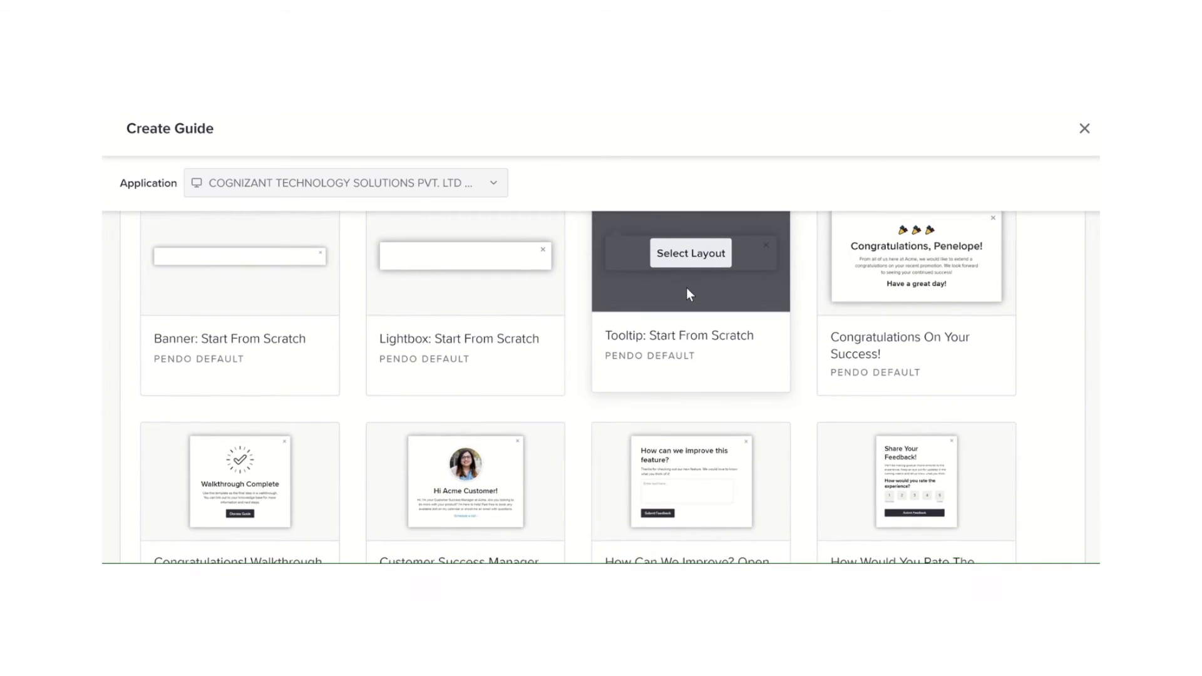
pyautogui.scroll(2, 687, 289)
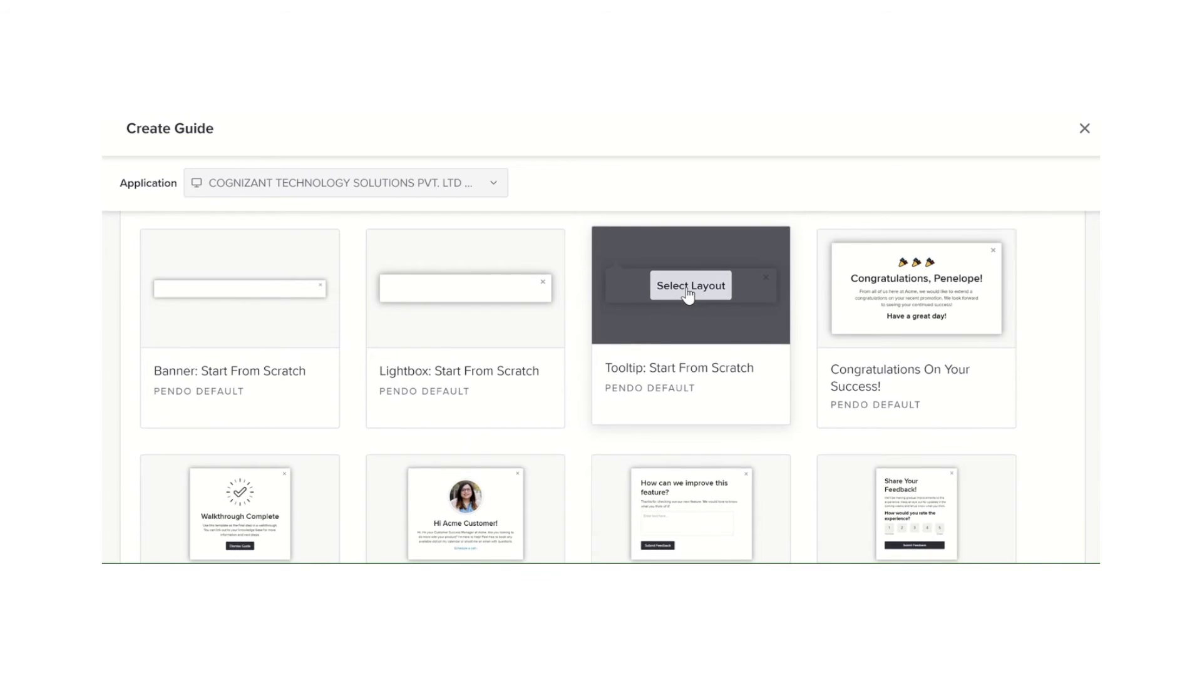
pyautogui.scroll(-2, 688, 292)
pyautogui.scroll(-3, 687, 291)
pyautogui.scroll(-4, 687, 292)
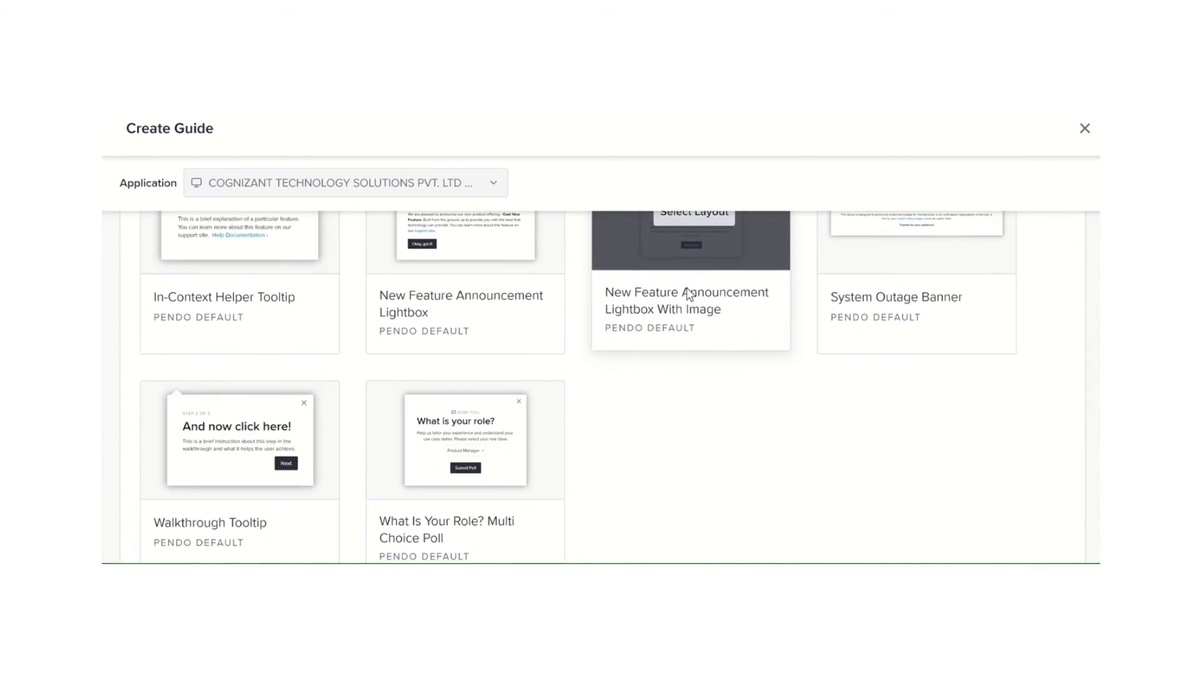
pyautogui.scroll(1, 676, 520)
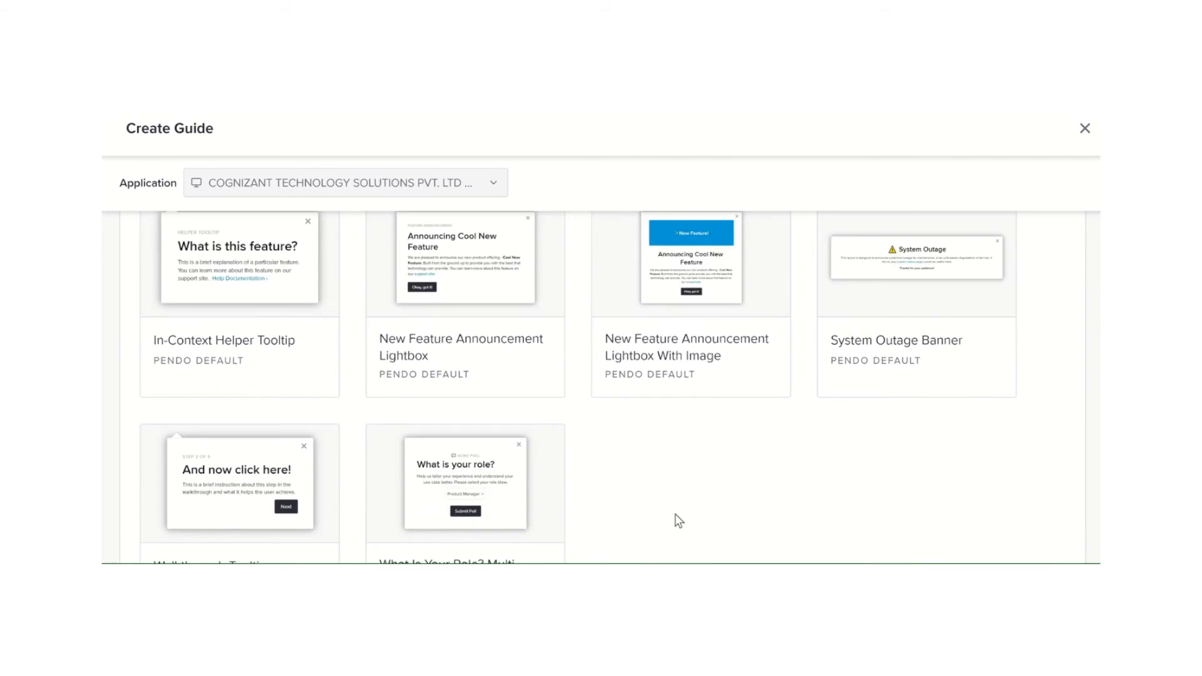
pyautogui.scroll(3, 675, 514)
pyautogui.scroll(1, 675, 516)
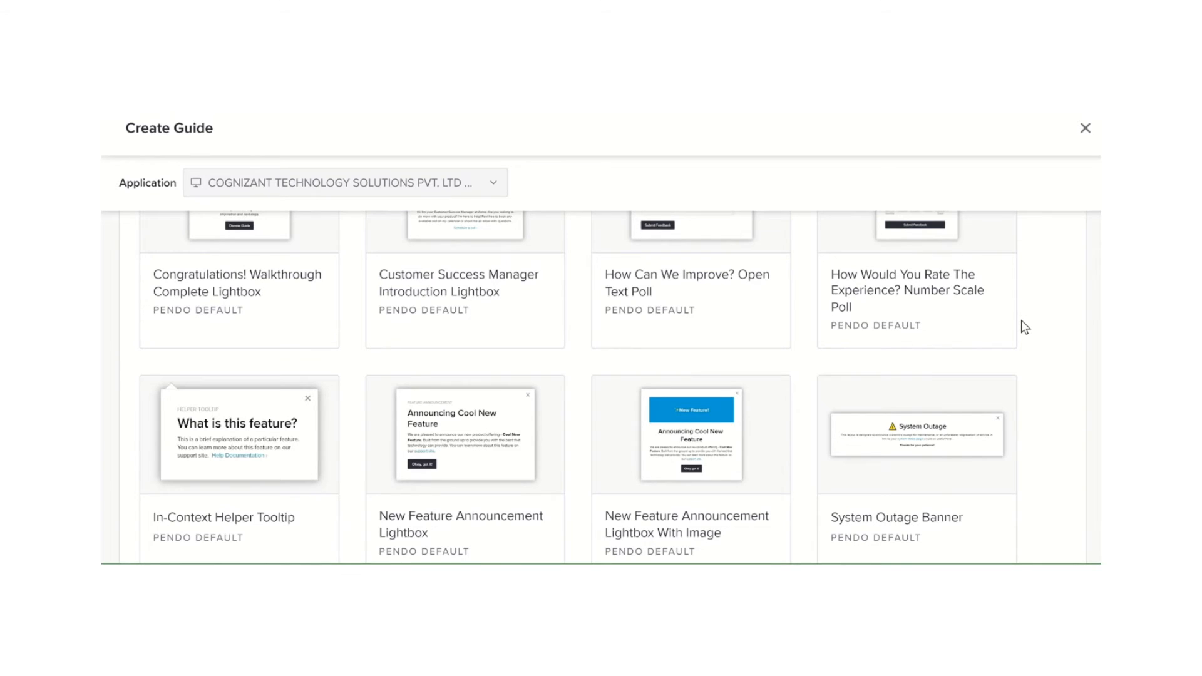
pyautogui.scroll(2, 1023, 326)
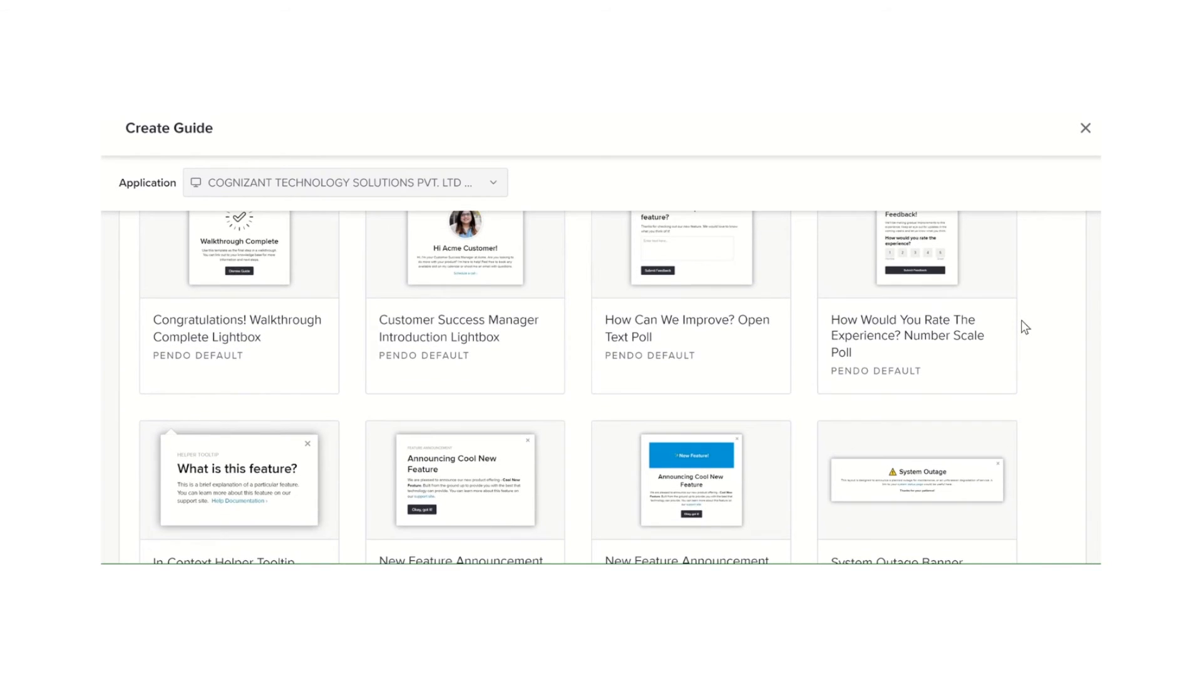
pyautogui.scroll(1, 1025, 326)
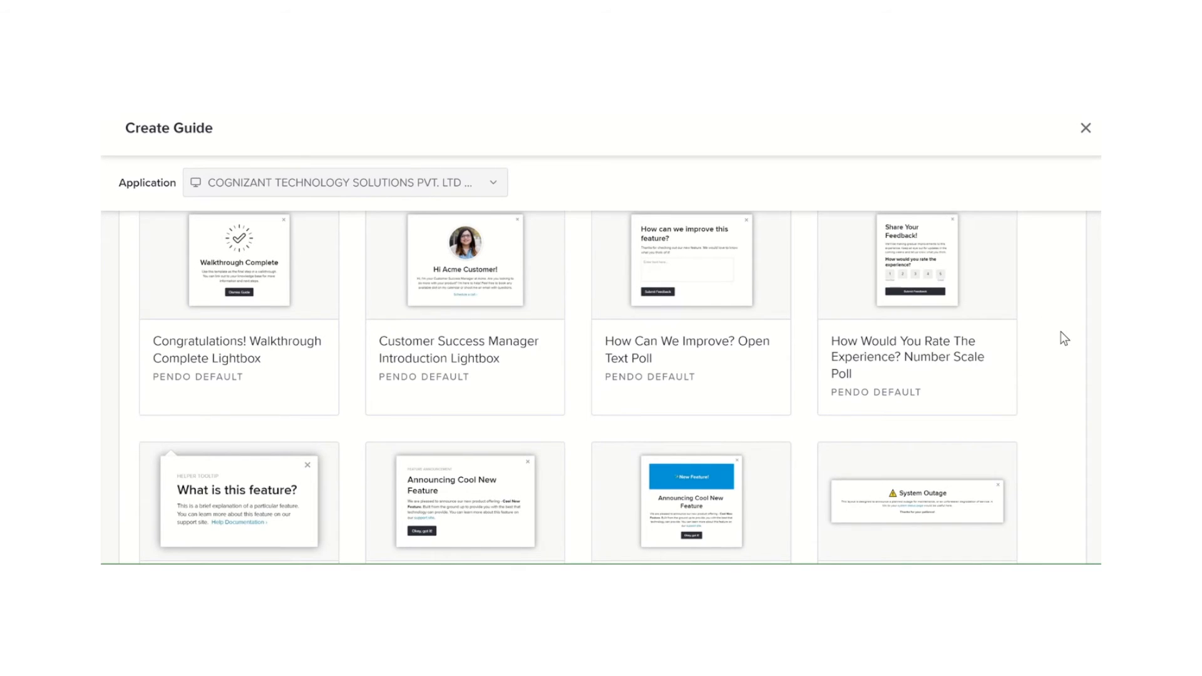
pyautogui.scroll(3, 1060, 331)
pyautogui.scroll(3, 1060, 332)
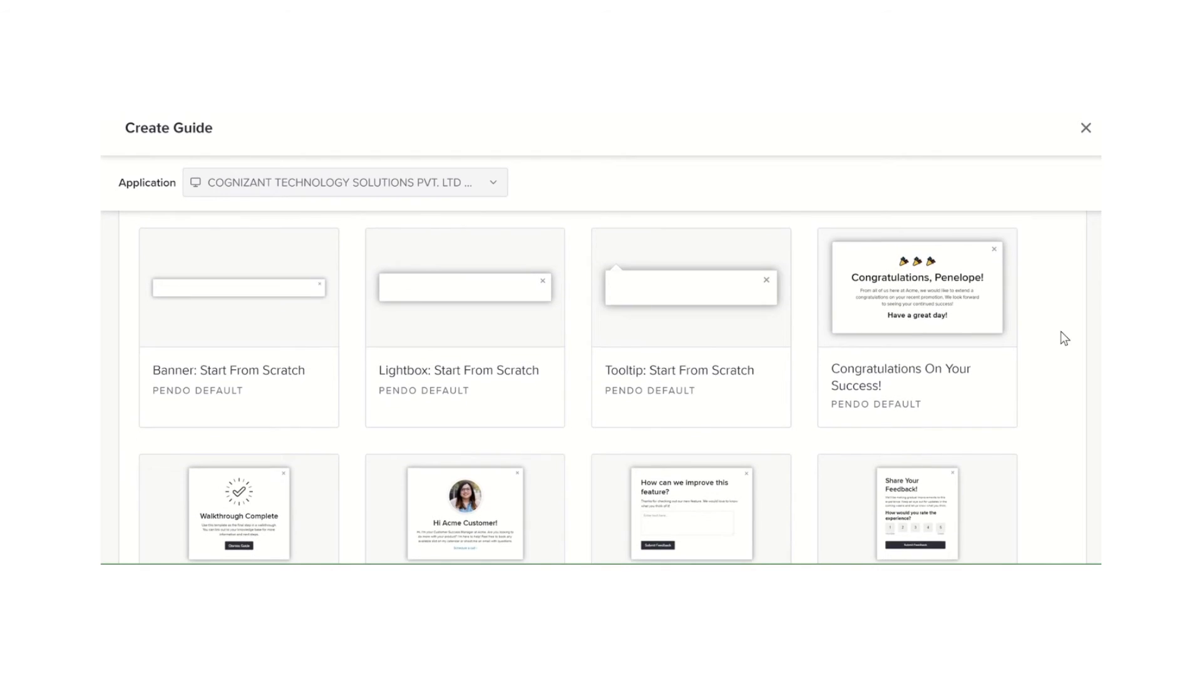
# Choose the Lightbox: Start From Scratch layout and dismiss the conversion tracking notice
pyautogui.moveTo(427, 311)
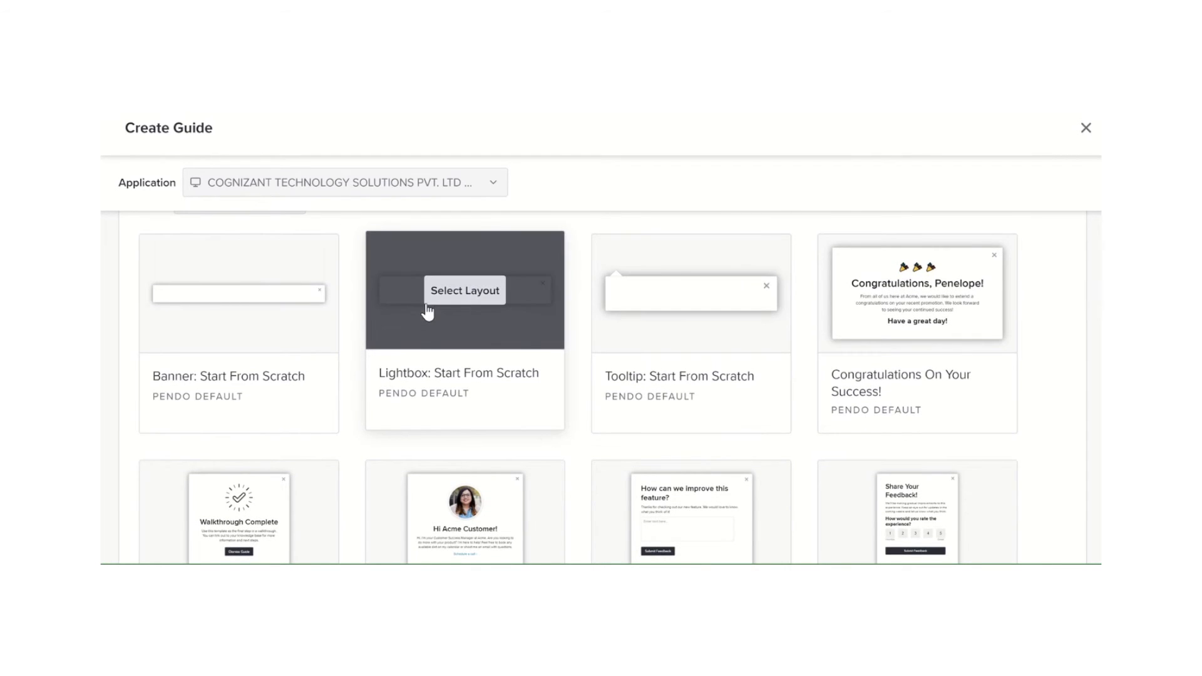
pyautogui.click(445, 294)
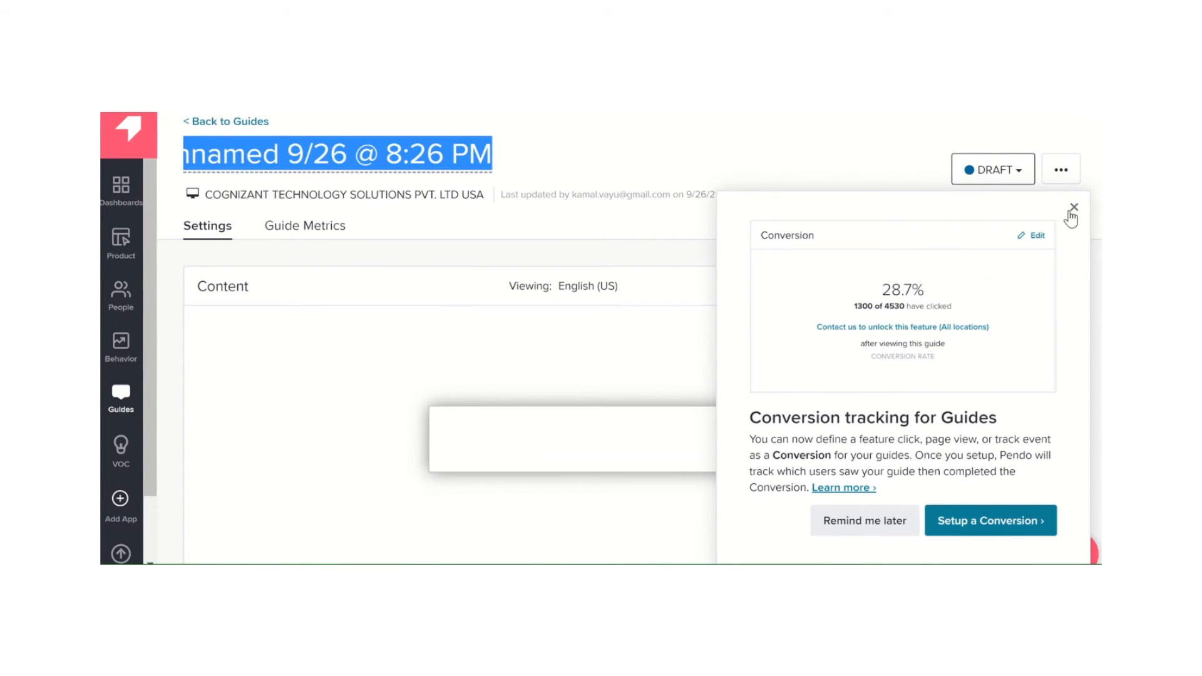
pyautogui.click(1074, 208)
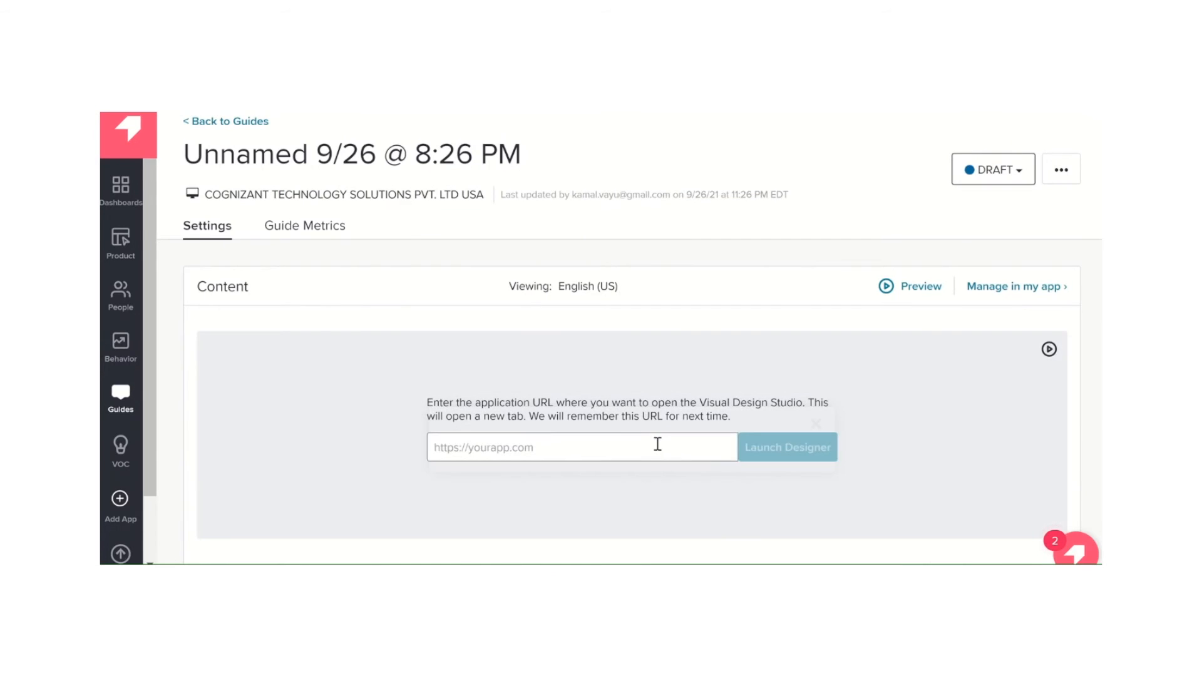
pyautogui.click(649, 443)
pyautogui.write('http://localhost/JS/jsjquery.html')
pyautogui.click(798, 448)
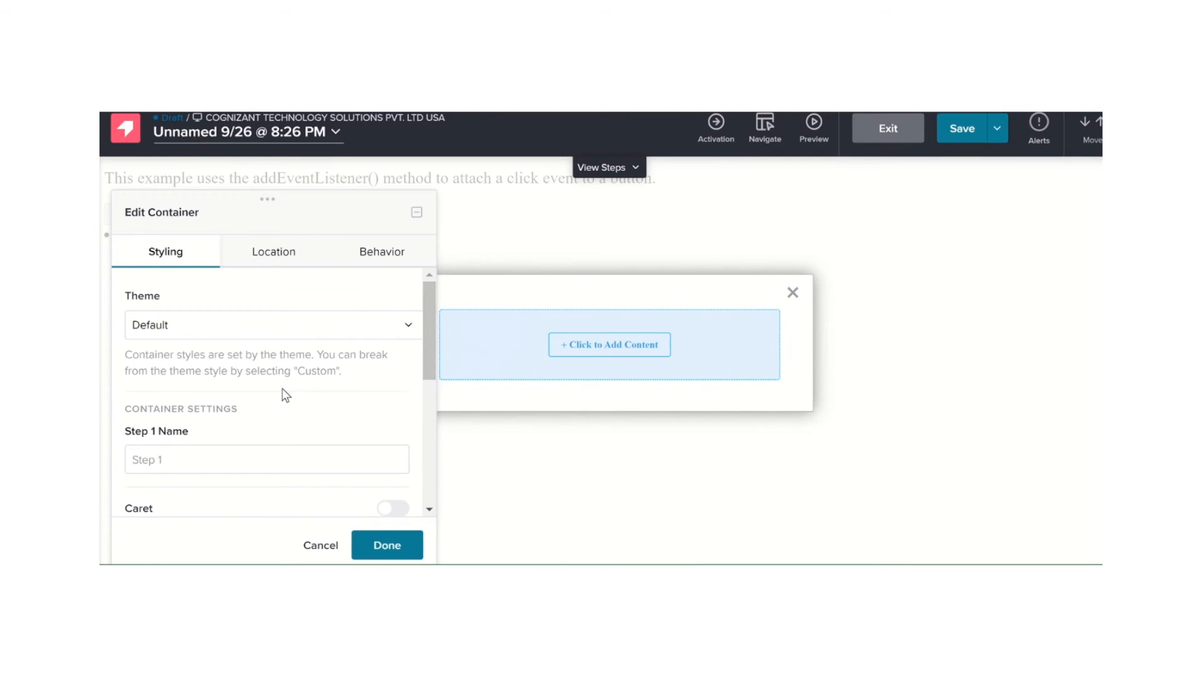
# Add a button block to the lightbox and set its style to Secondary Button
pyautogui.click(604, 355)
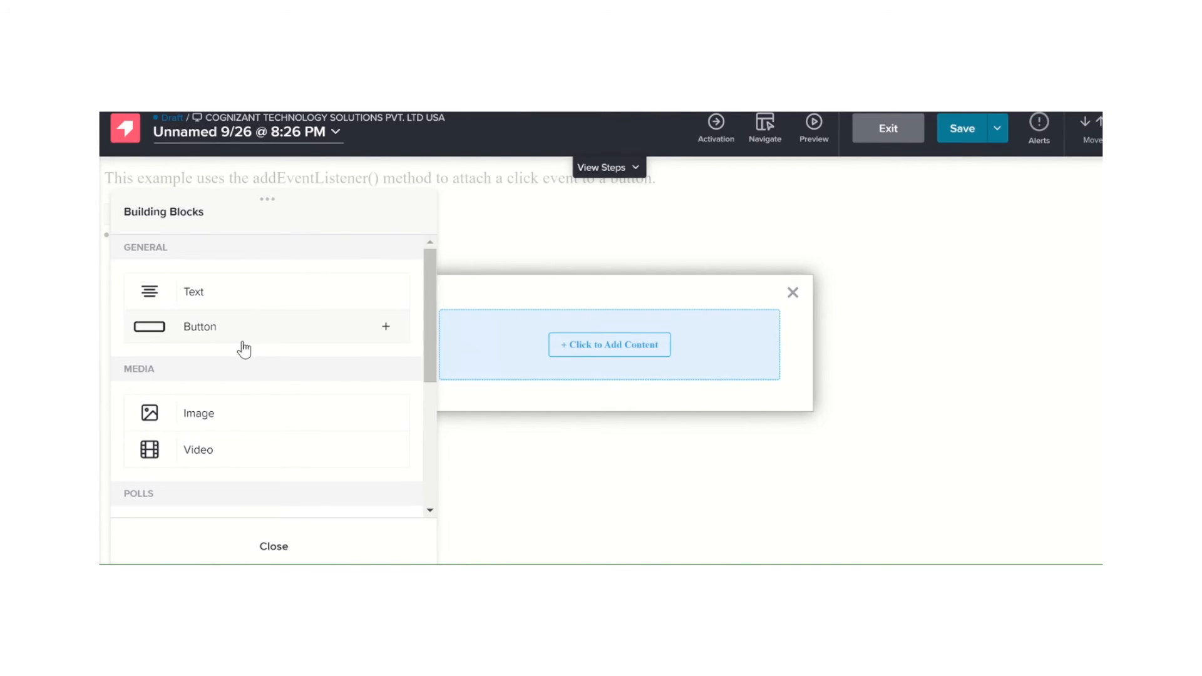
pyautogui.click(222, 330)
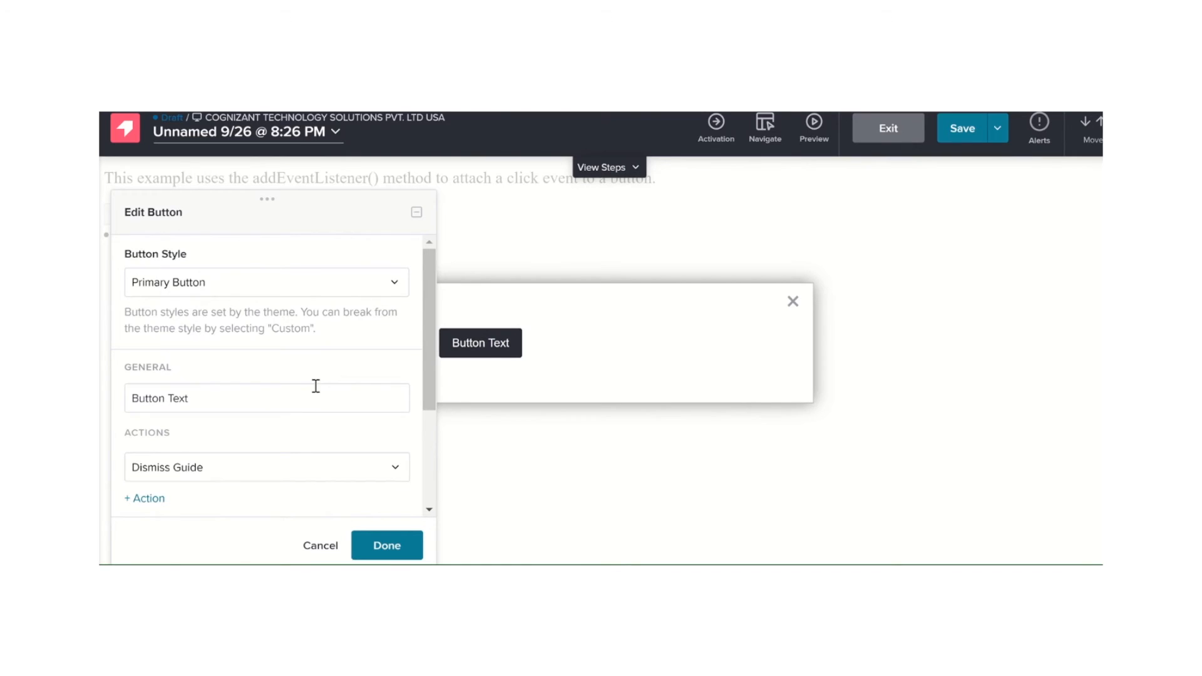
pyautogui.click(299, 292)
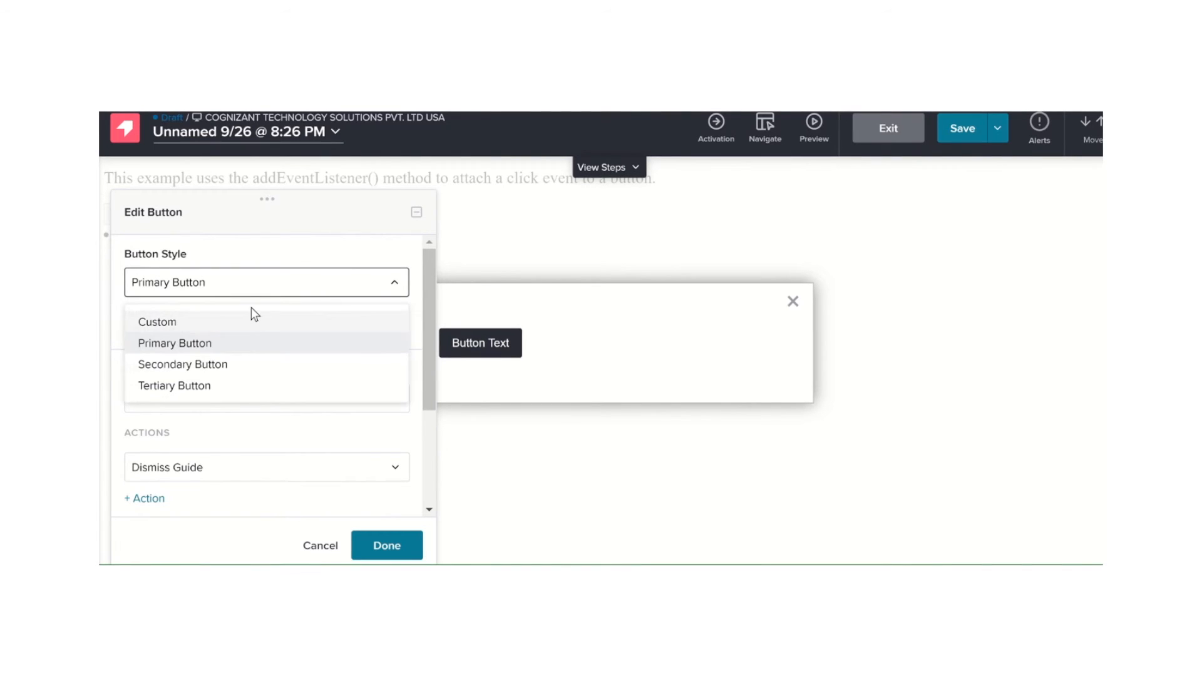
pyautogui.click(216, 368)
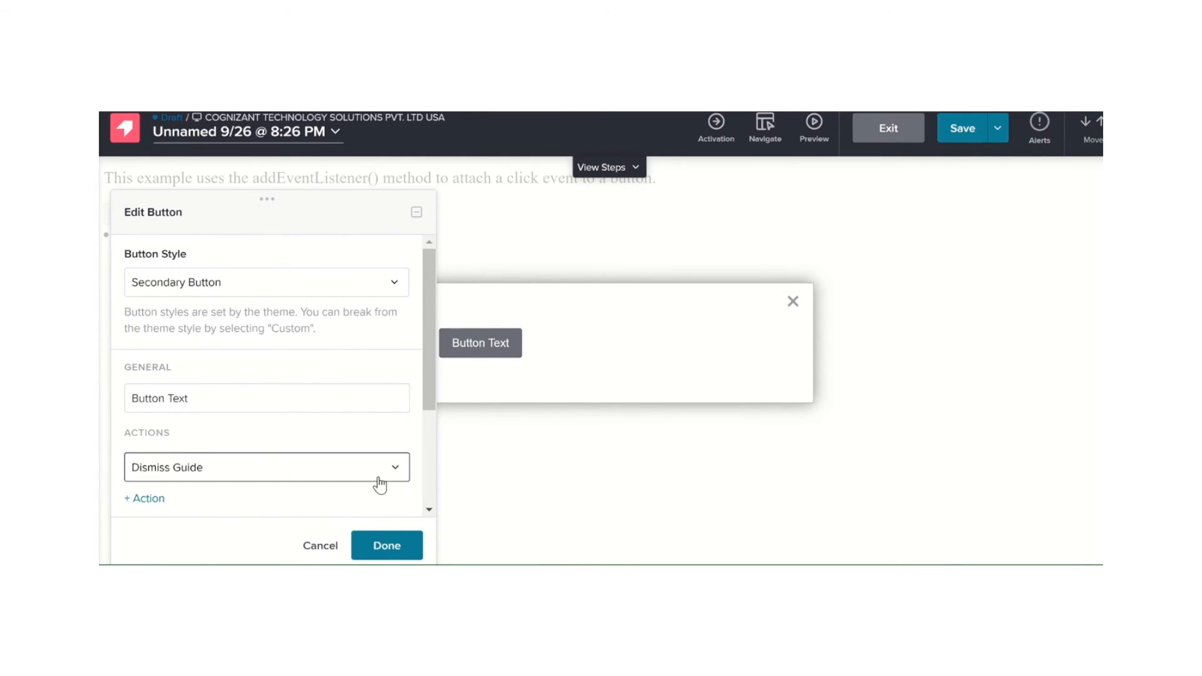
pyautogui.click(386, 545)
# Add a text block before the button and replace its placeholder content with "click me"
pyautogui.moveTo(498, 344)
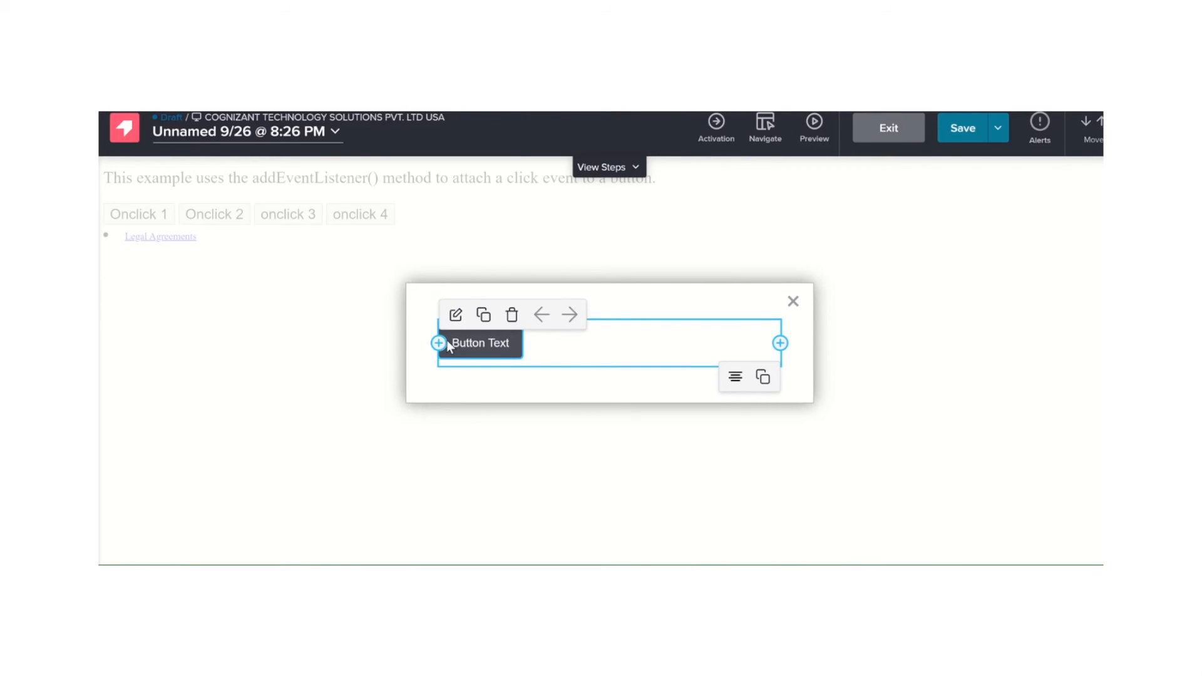
pyautogui.click(439, 343)
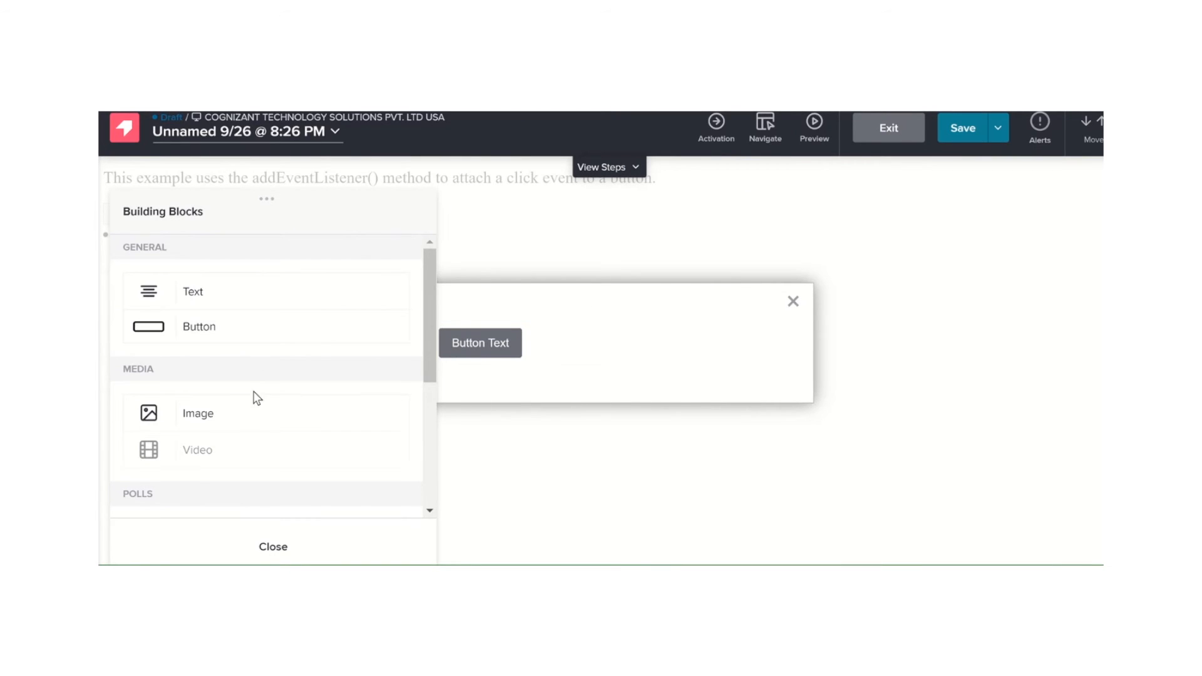
pyautogui.click(209, 302)
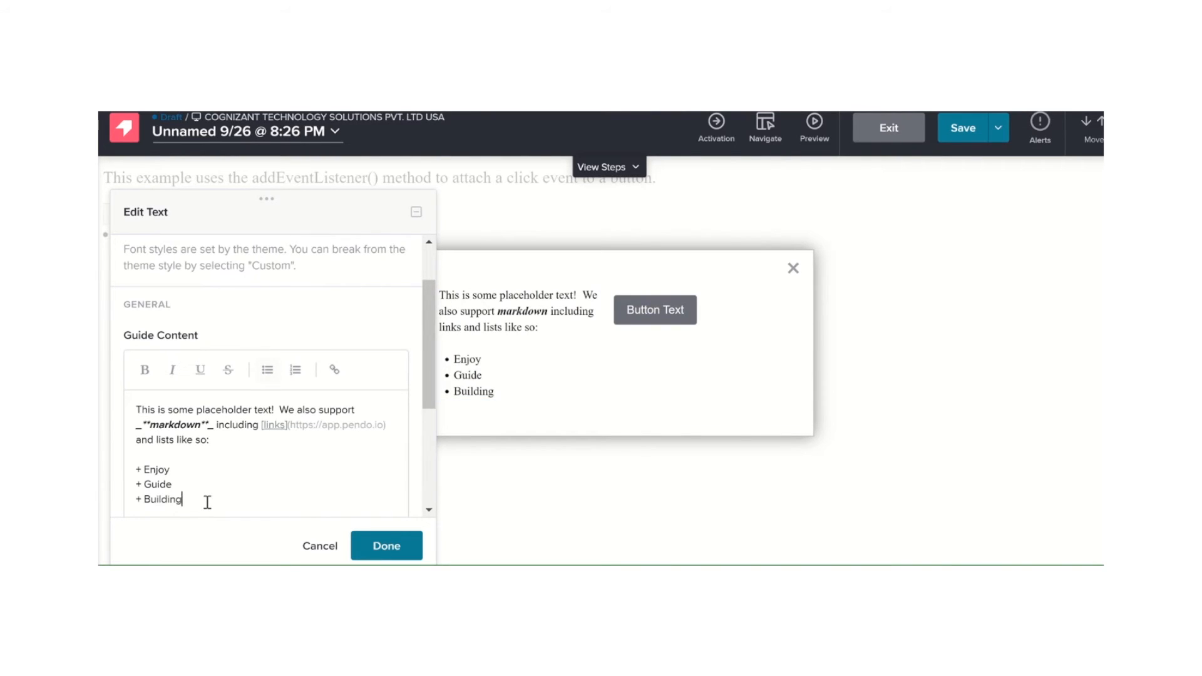
pyautogui.rightClick(134, 431)
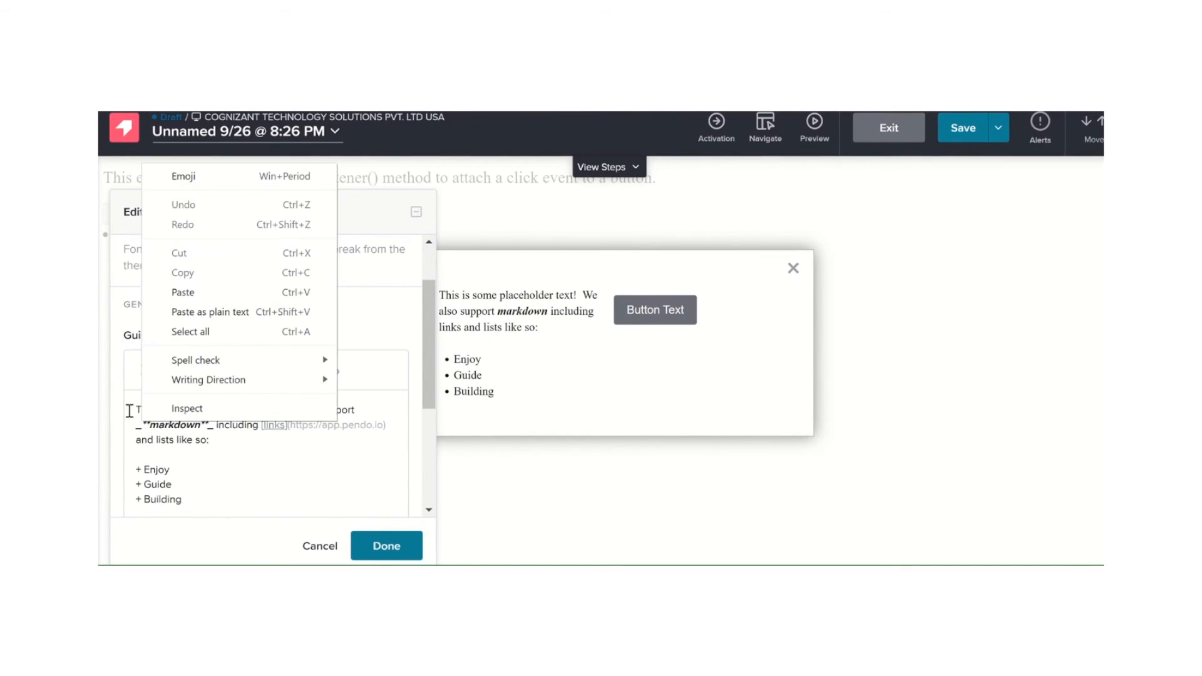
pyautogui.click(130, 410)
pyautogui.moveTo(137, 409); pyautogui.dragTo(203, 496)
pyautogui.write('click me')
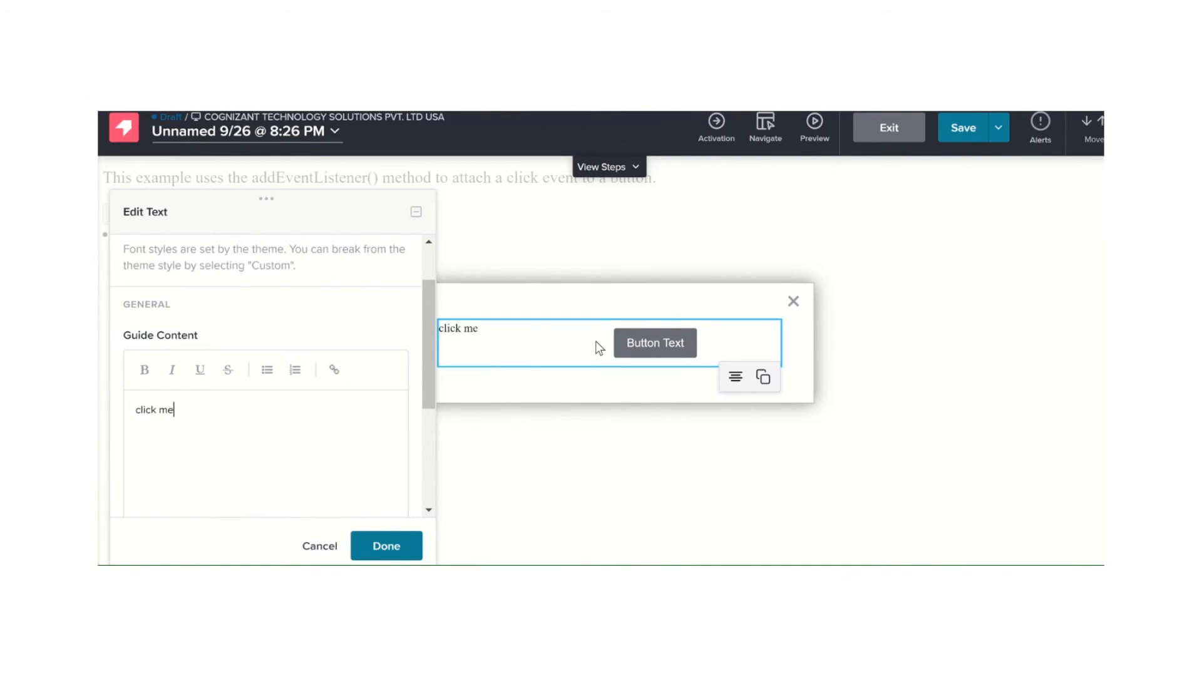
pyautogui.click(388, 547)
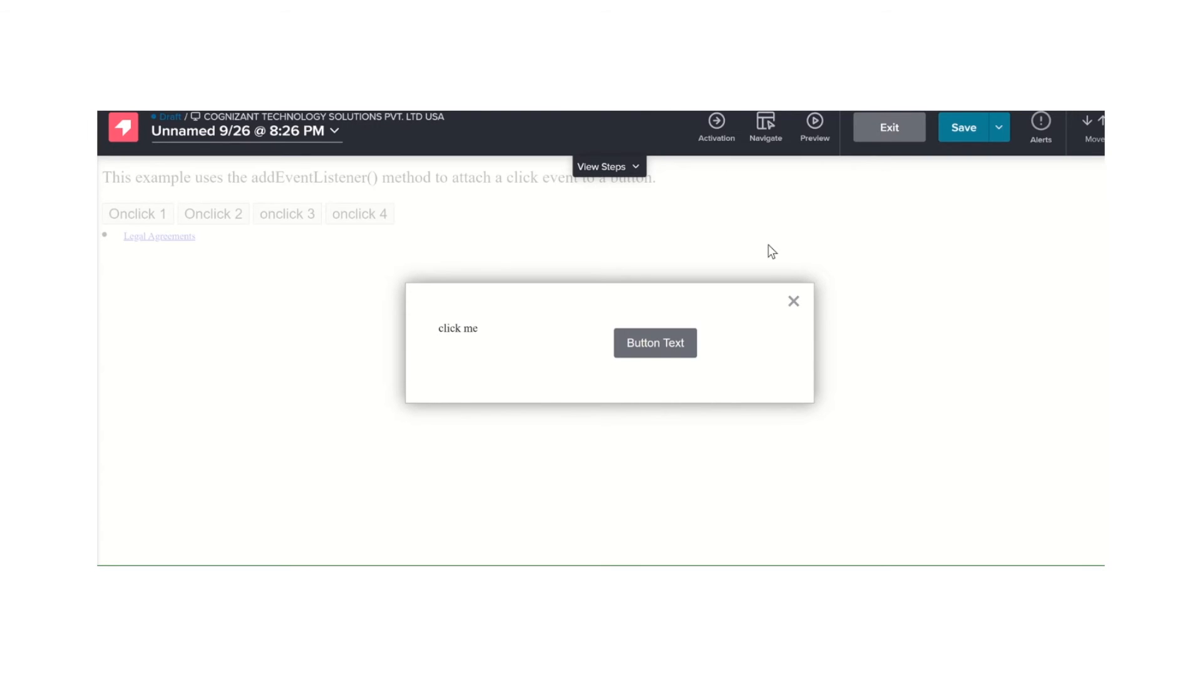
# Save the guide and exit the designer to its settings page
pyautogui.click(965, 142)
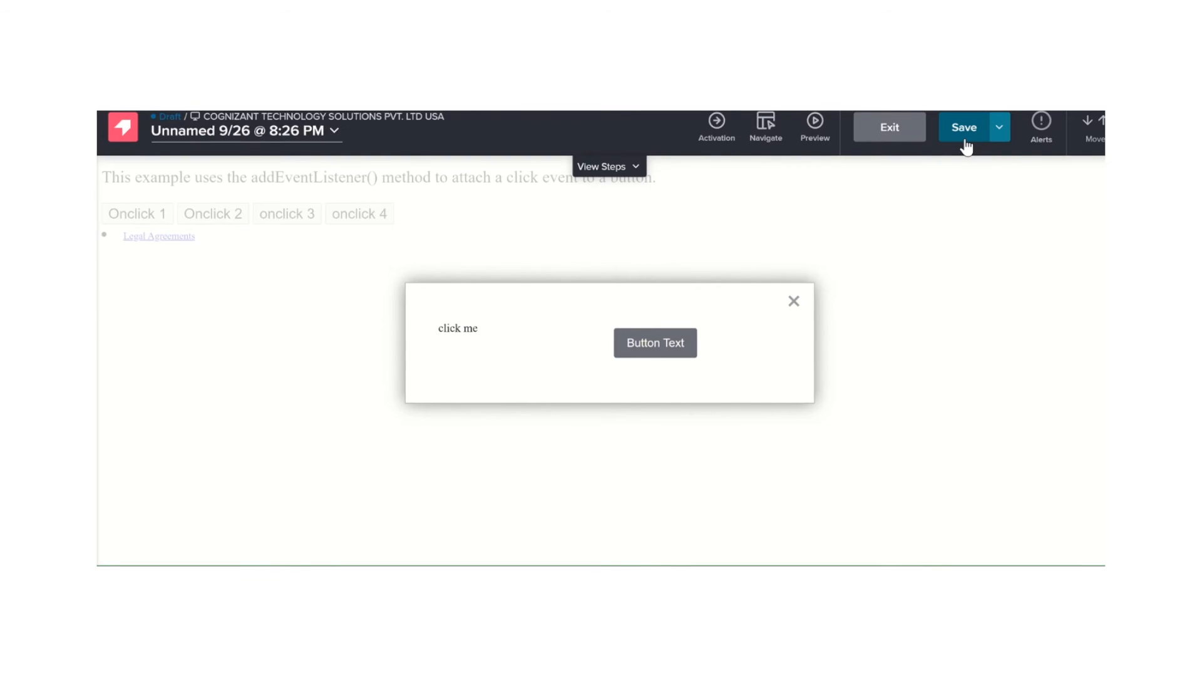
pyautogui.click(897, 125)
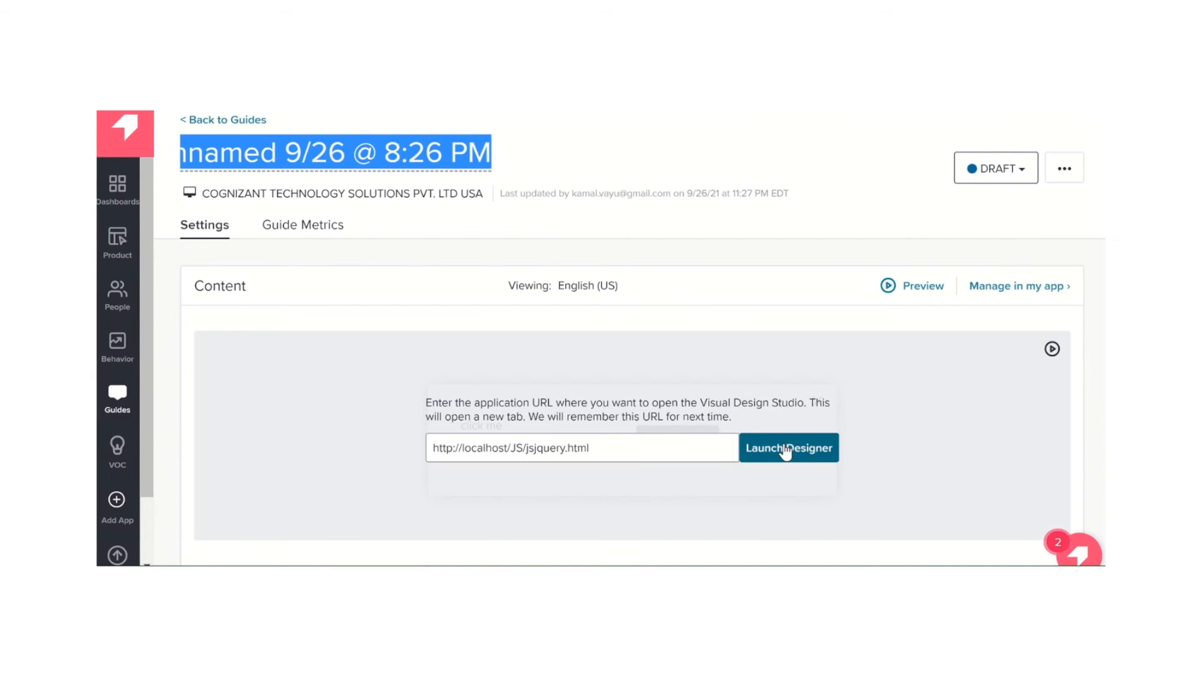
# Set the guide's target segment to firstname and save the segment setting
pyautogui.scroll(-3, 785, 447)
pyautogui.scroll(-5, 788, 450)
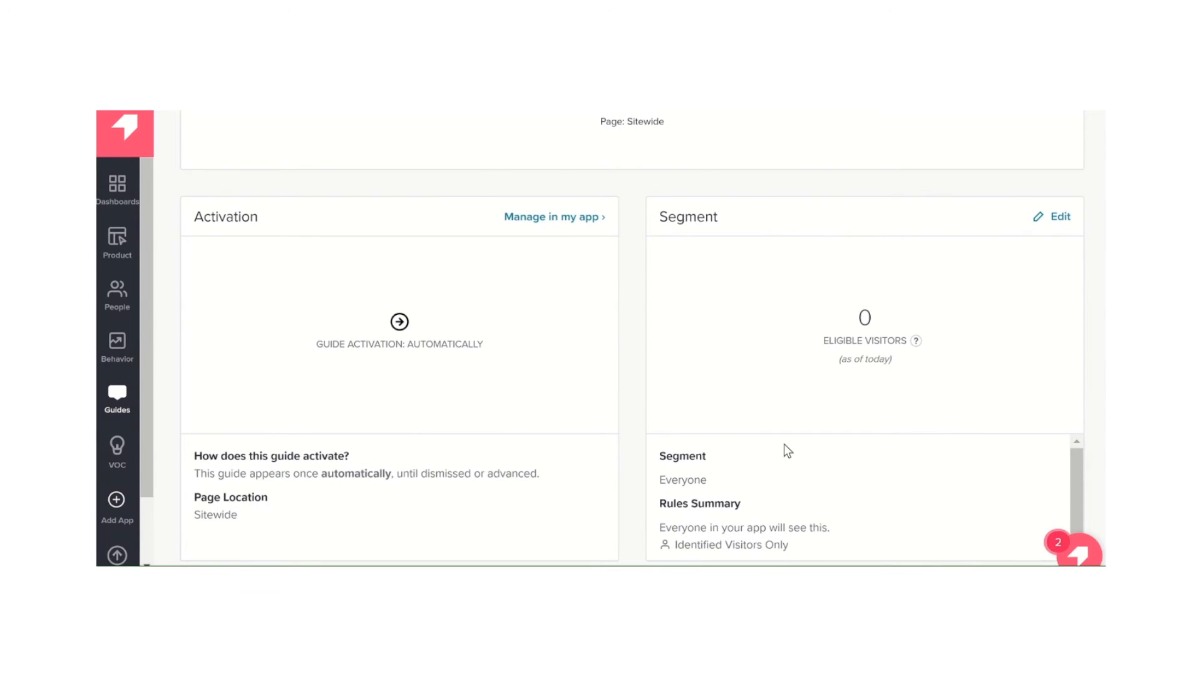
pyautogui.scroll(8, 786, 450)
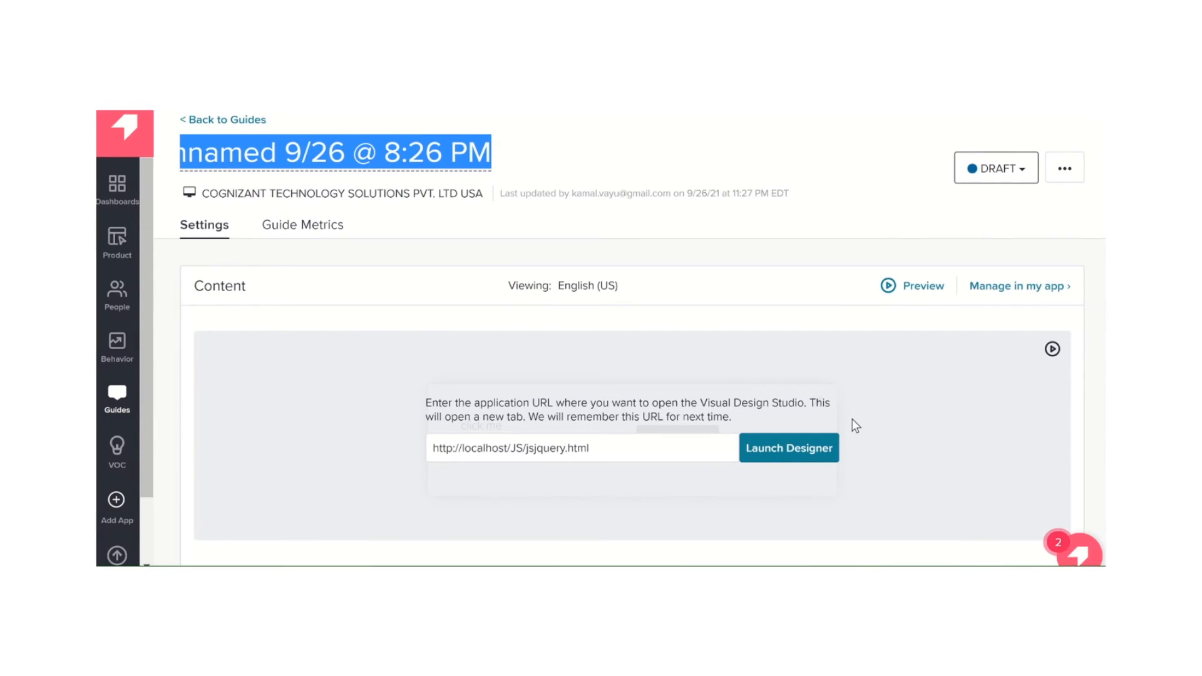
pyautogui.scroll(-6, 851, 419)
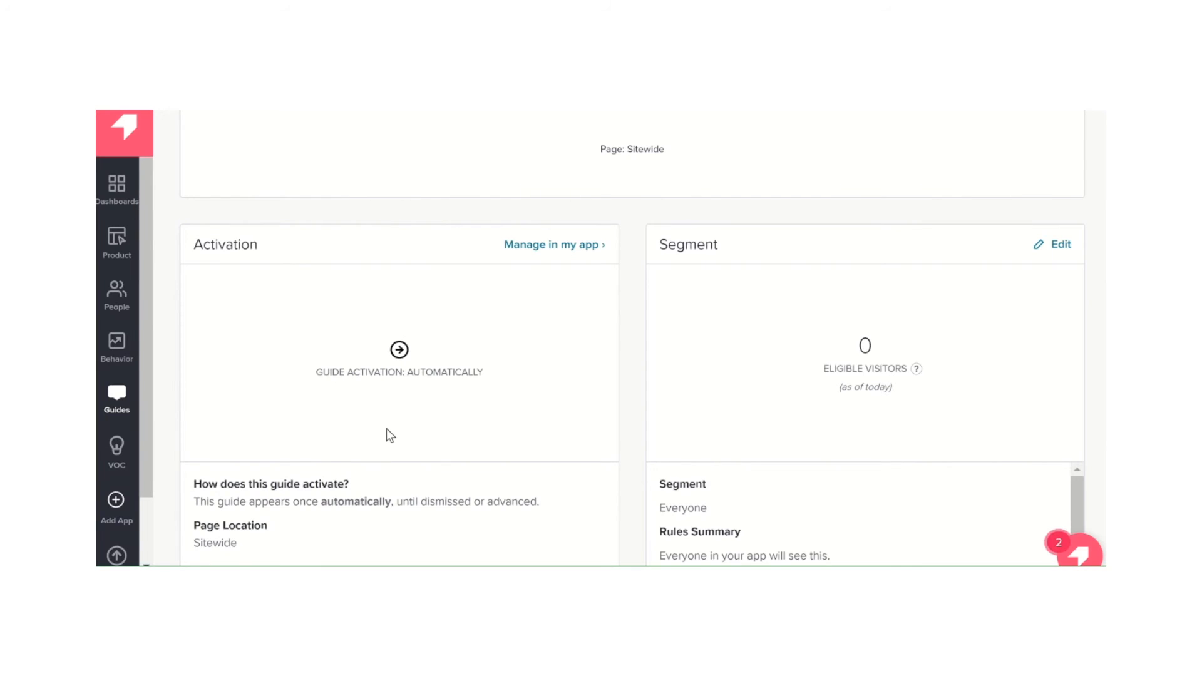
pyautogui.click(1058, 245)
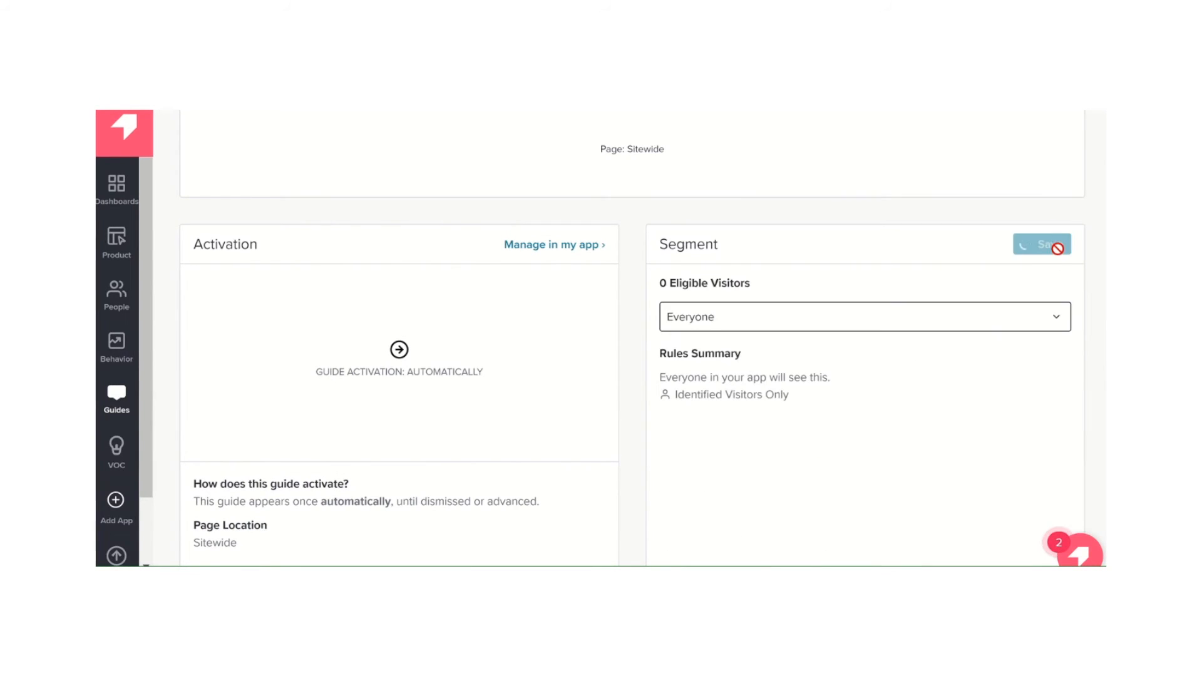
pyautogui.click(1058, 327)
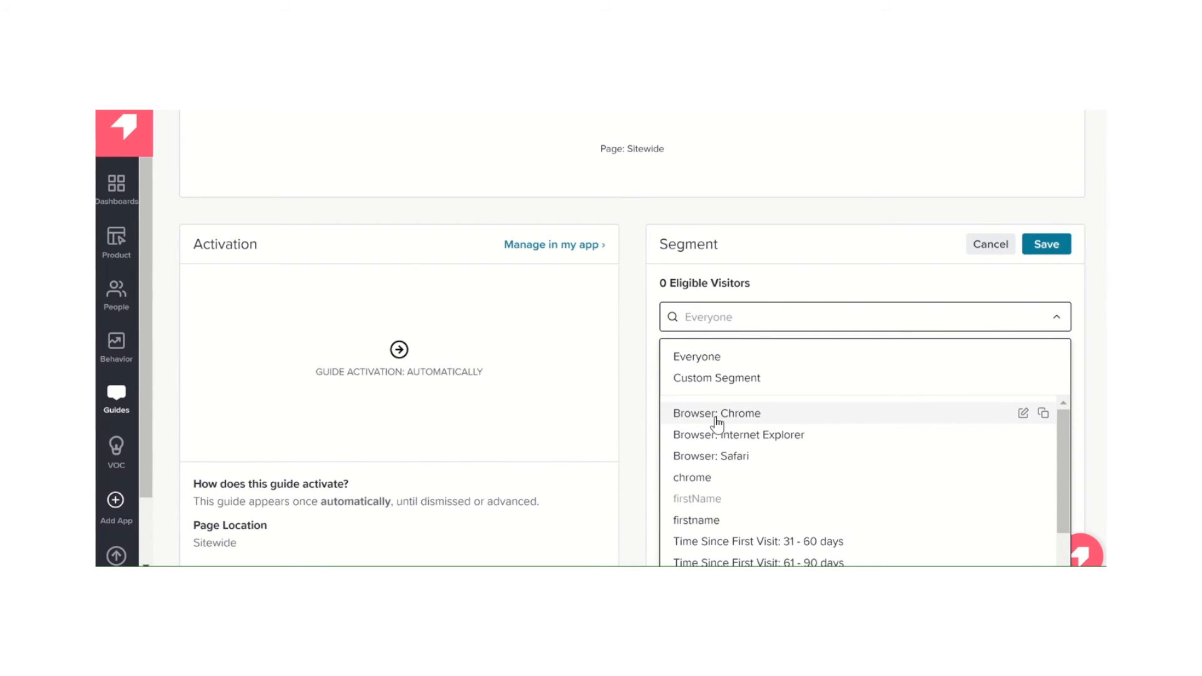
pyautogui.scroll(-1, 805, 459)
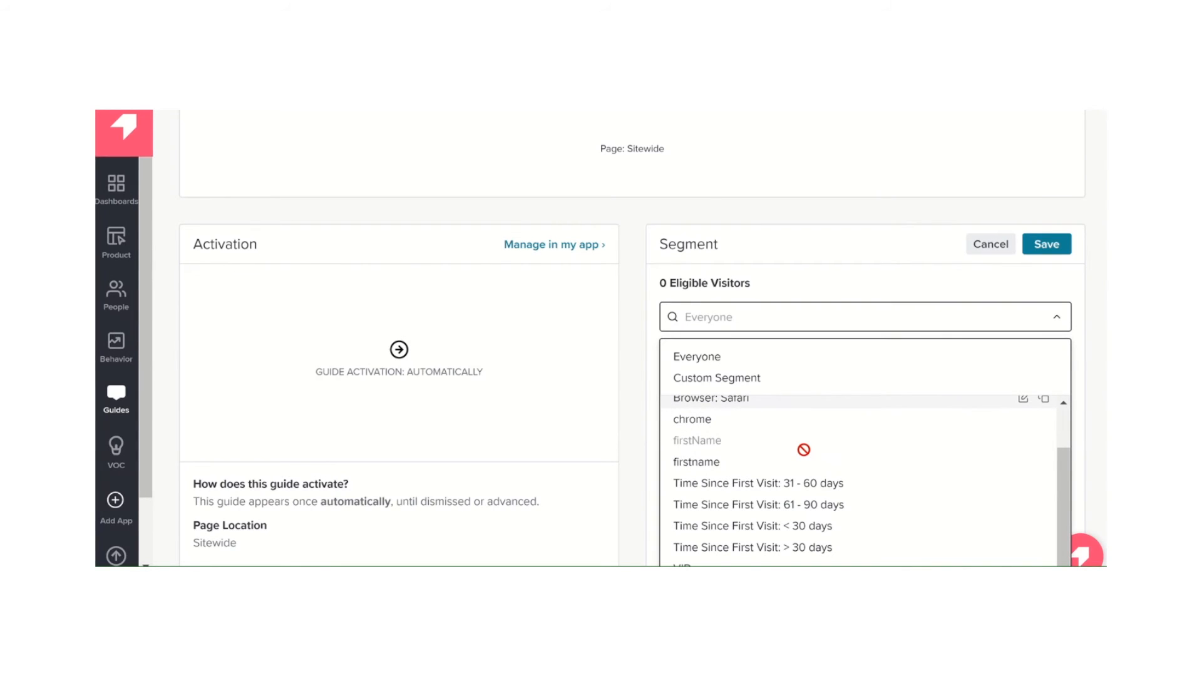
pyautogui.scroll(1, 804, 449)
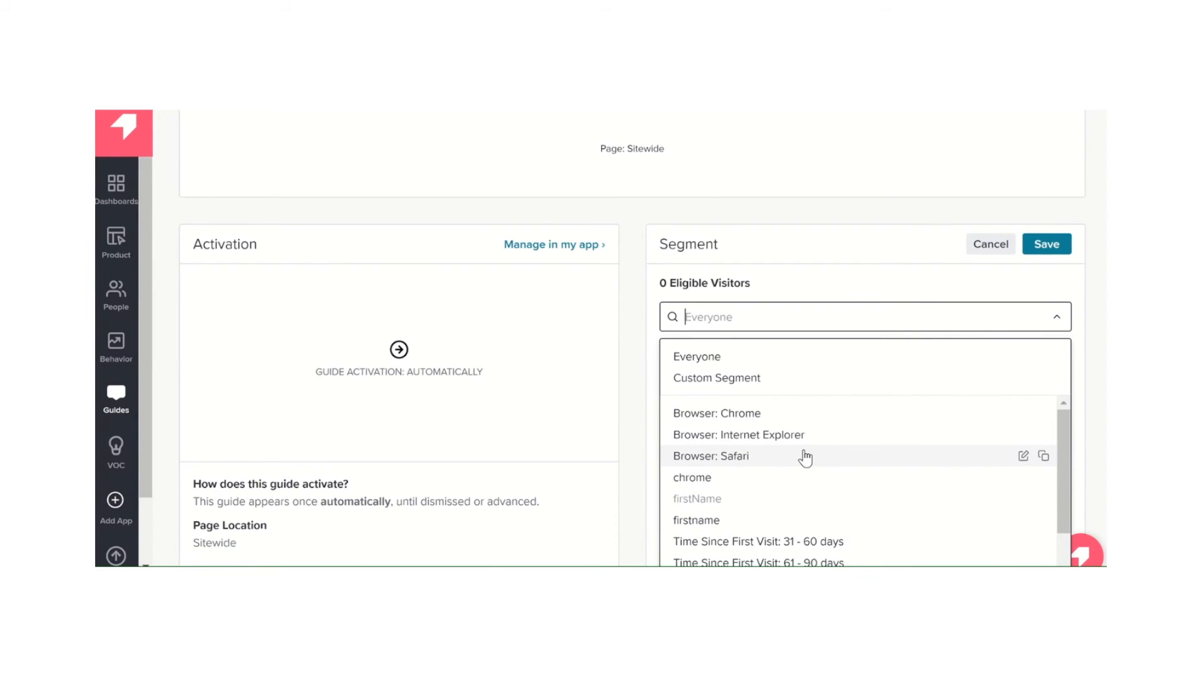
pyautogui.scroll(-1, 805, 459)
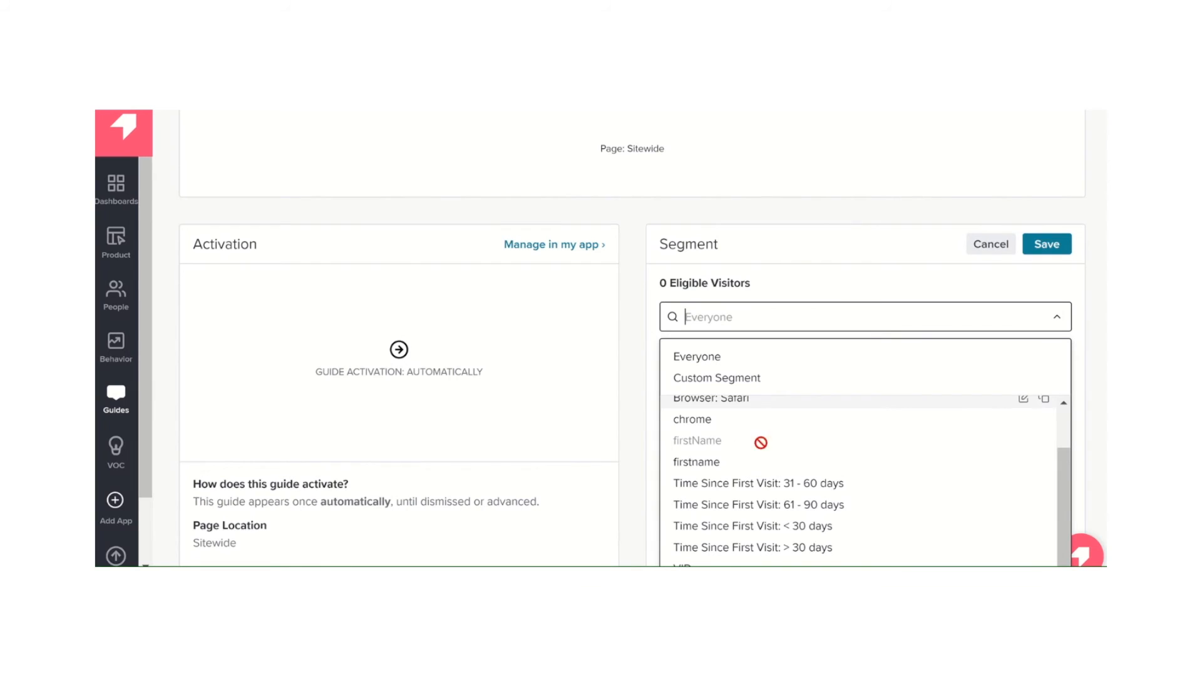
pyautogui.moveTo(700, 441)
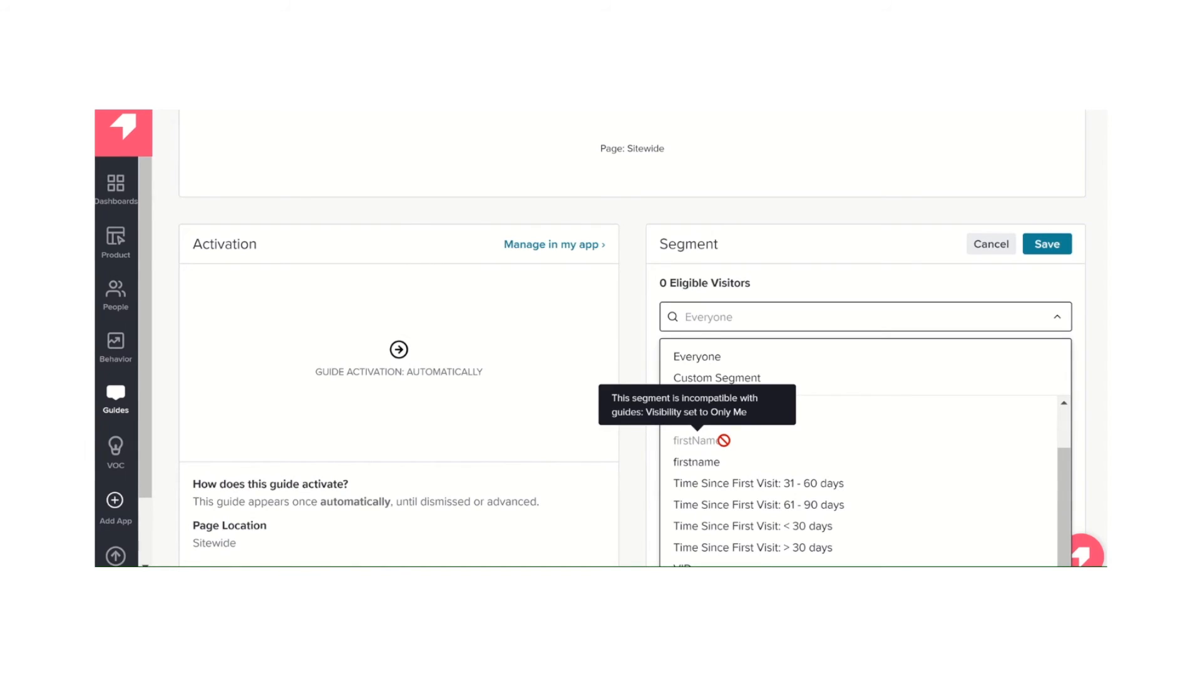
pyautogui.click(708, 474)
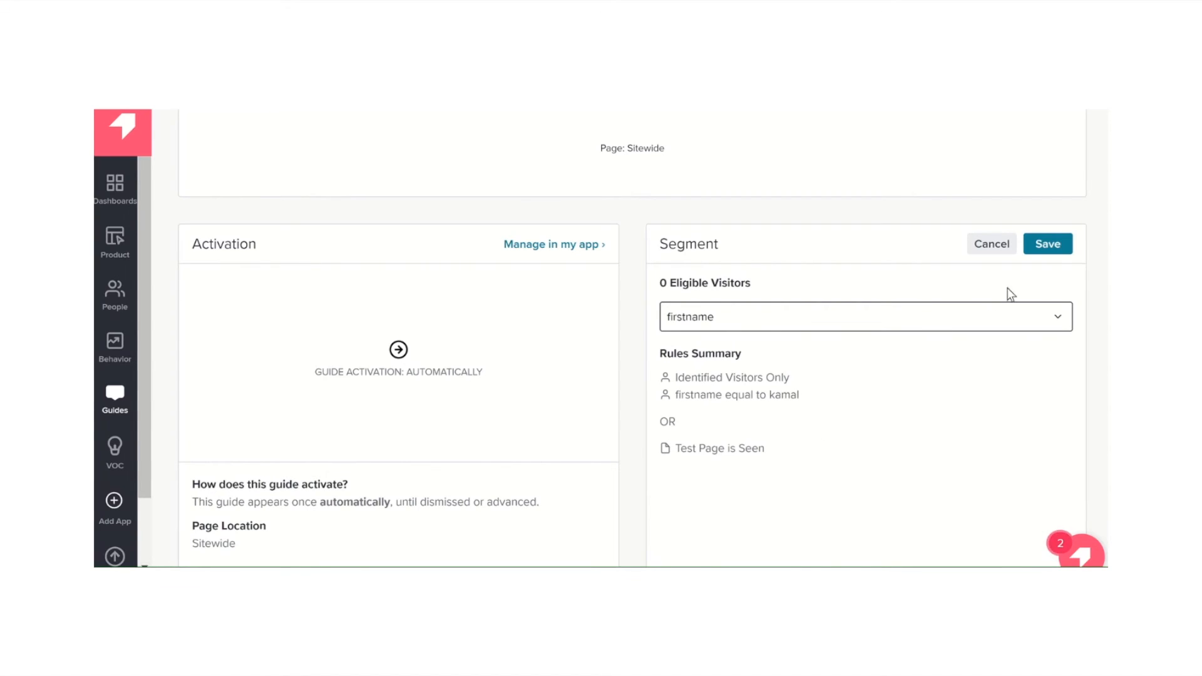
pyautogui.click(1063, 251)
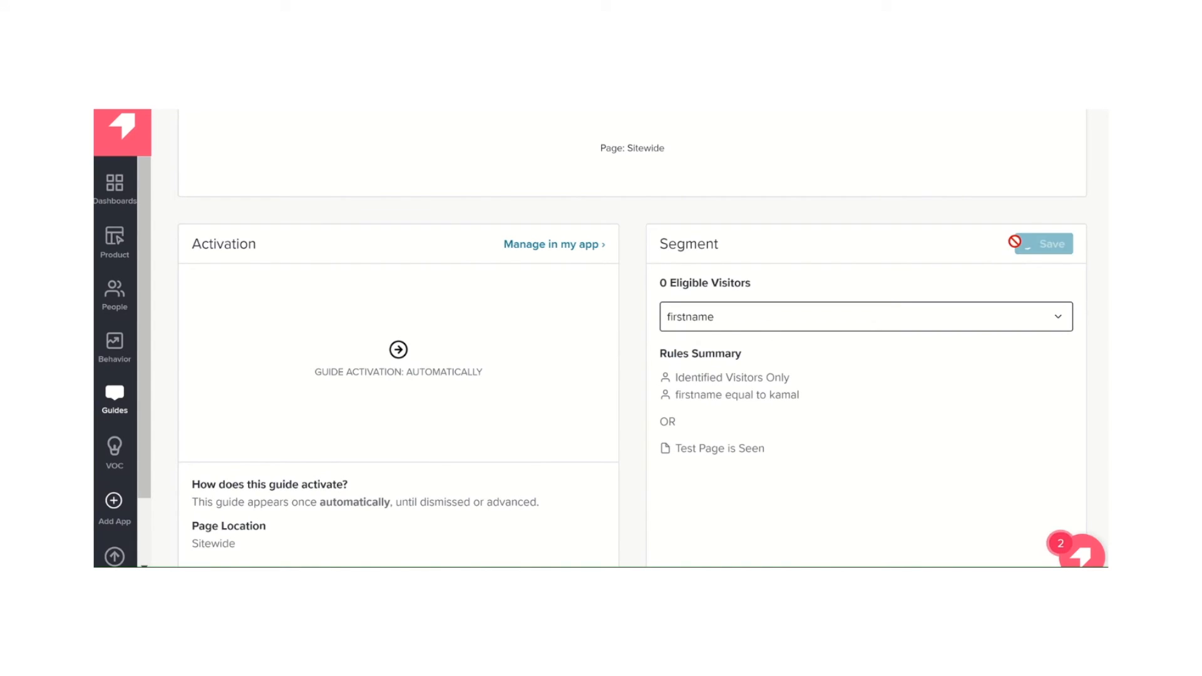
pyautogui.scroll(4, 749, 351)
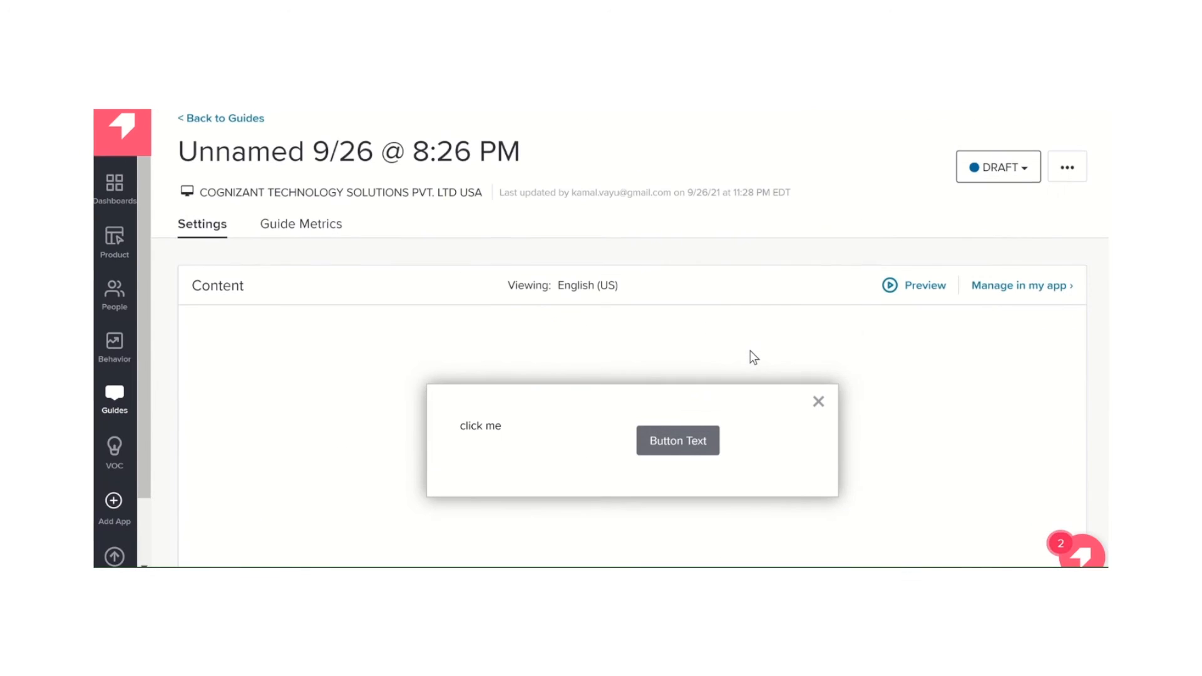
pyautogui.scroll(-2, 750, 351)
pyautogui.scroll(-10, 751, 357)
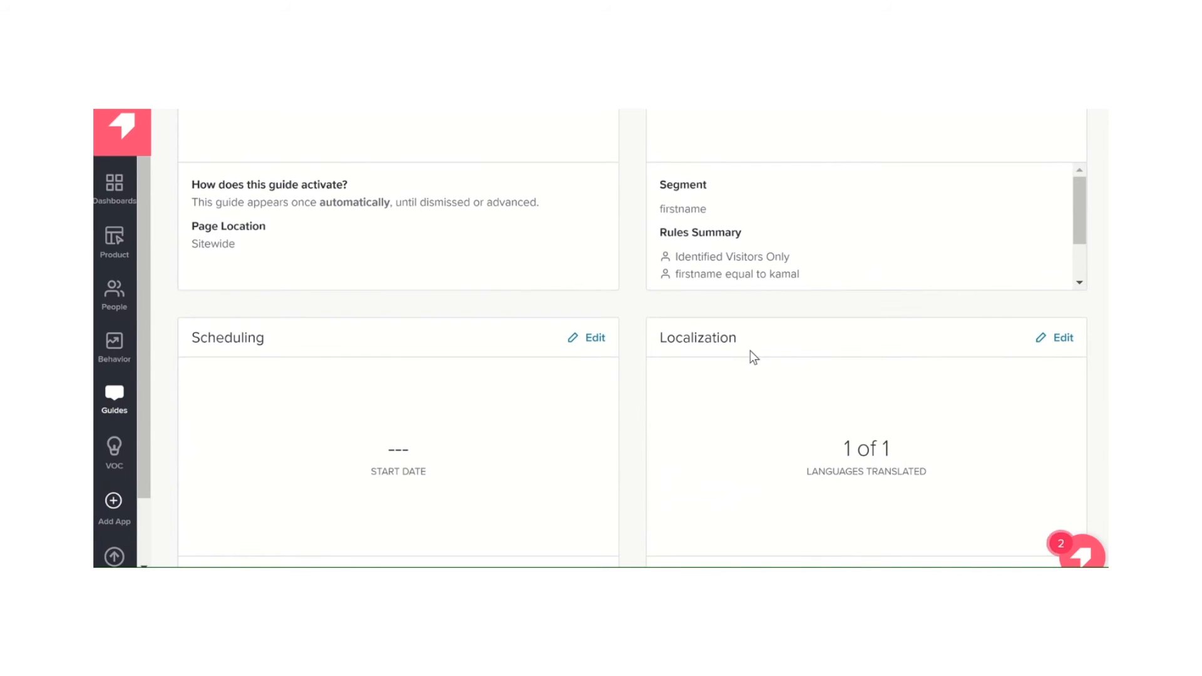
pyautogui.scroll(5, 750, 351)
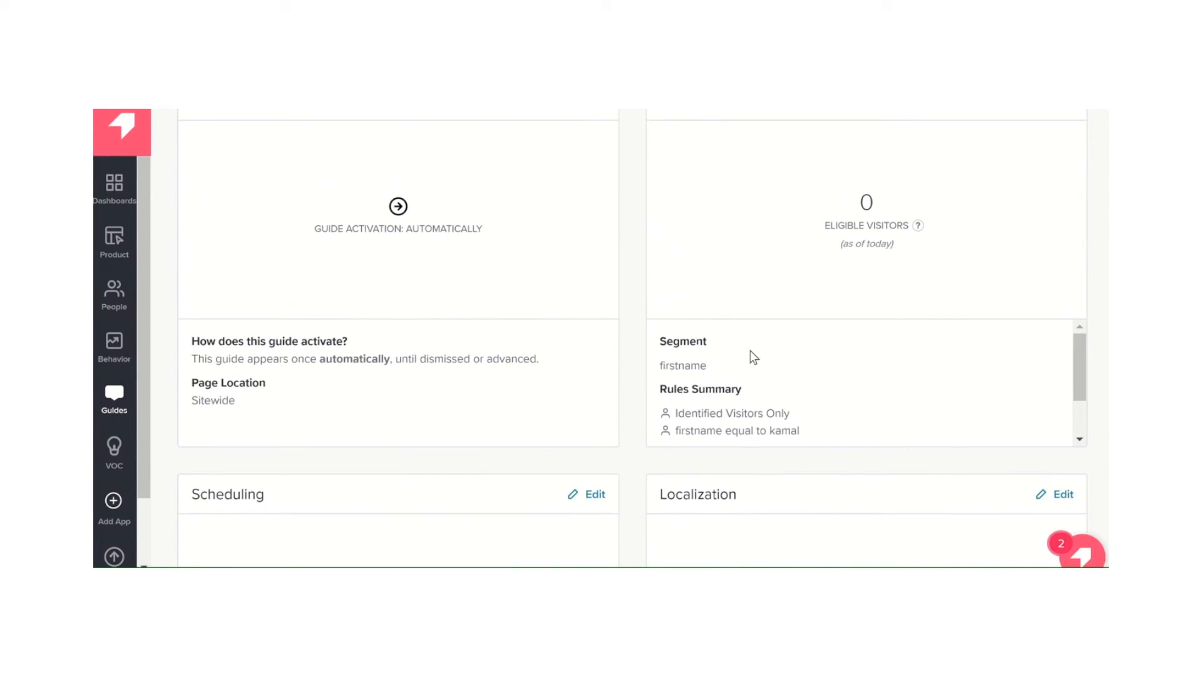
pyautogui.scroll(3, 750, 351)
pyautogui.moveTo(700, 326)
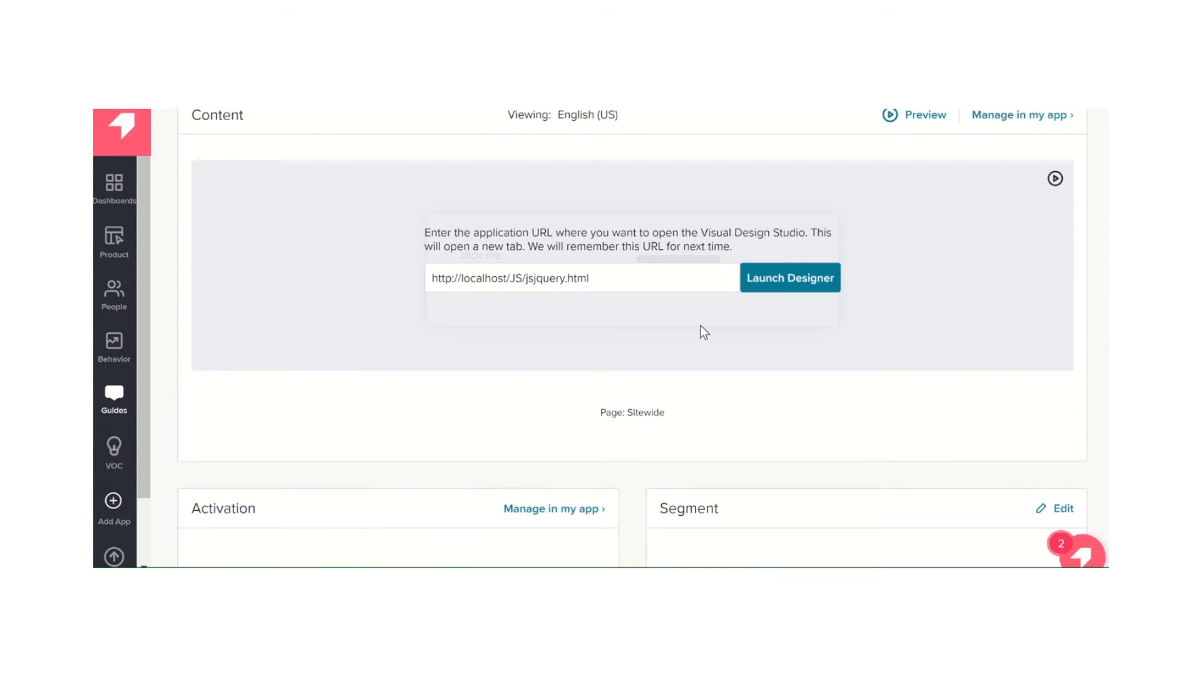
pyautogui.click(785, 284)
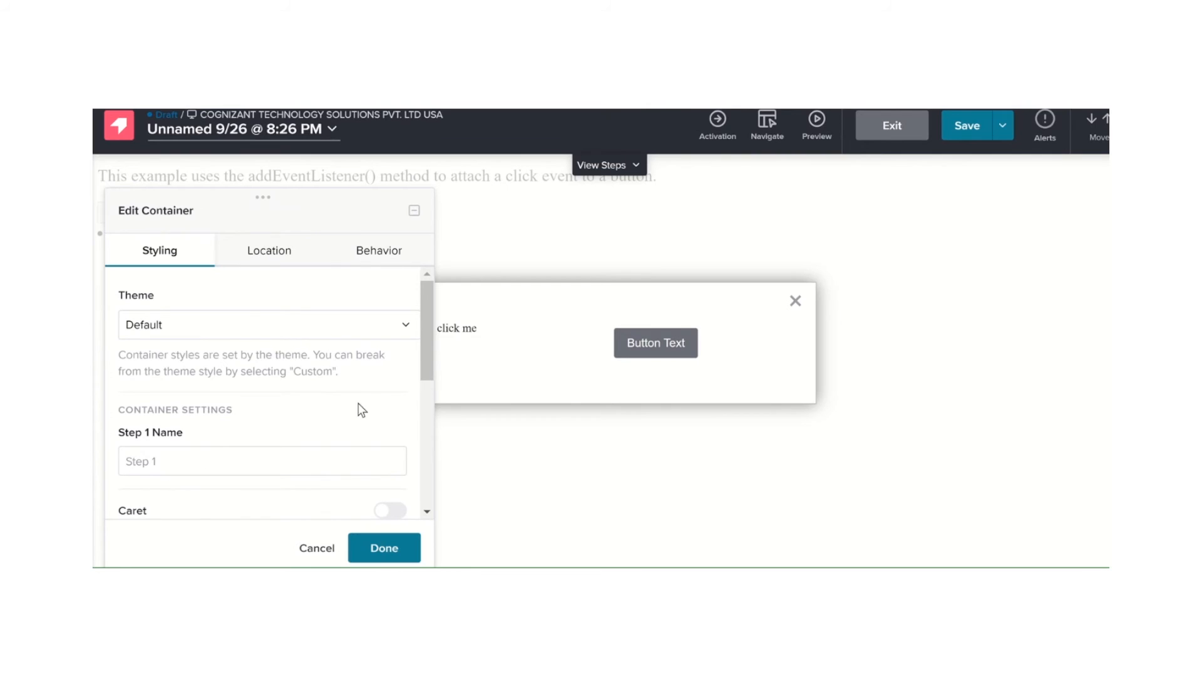
# Examine the lightbox container's styling settings, from theme and step name through backdrop and close button to dimensions
pyautogui.scroll(-3, 219, 425)
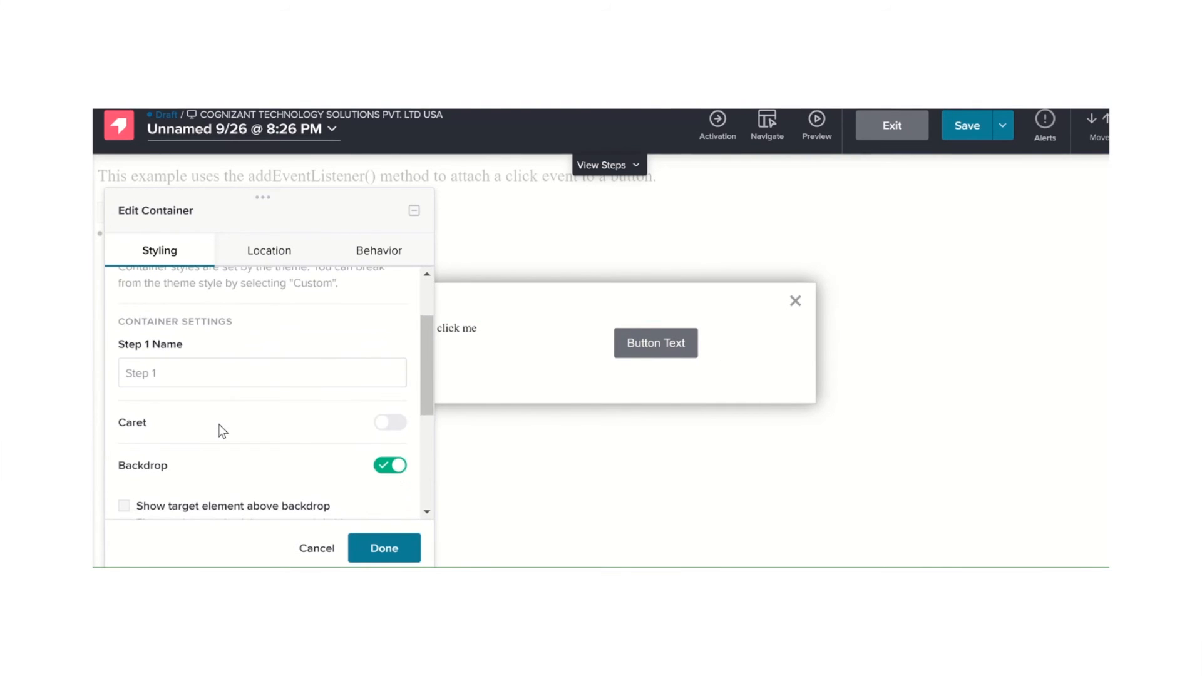
pyautogui.scroll(-4, 219, 423)
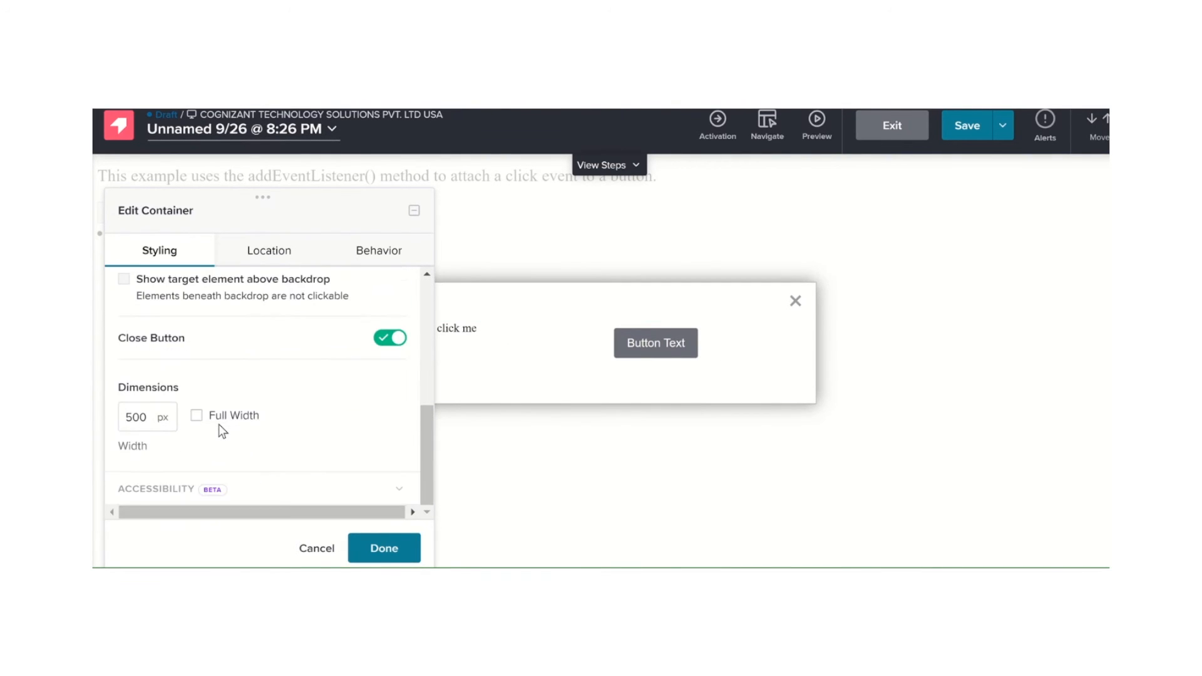
pyautogui.scroll(7, 219, 423)
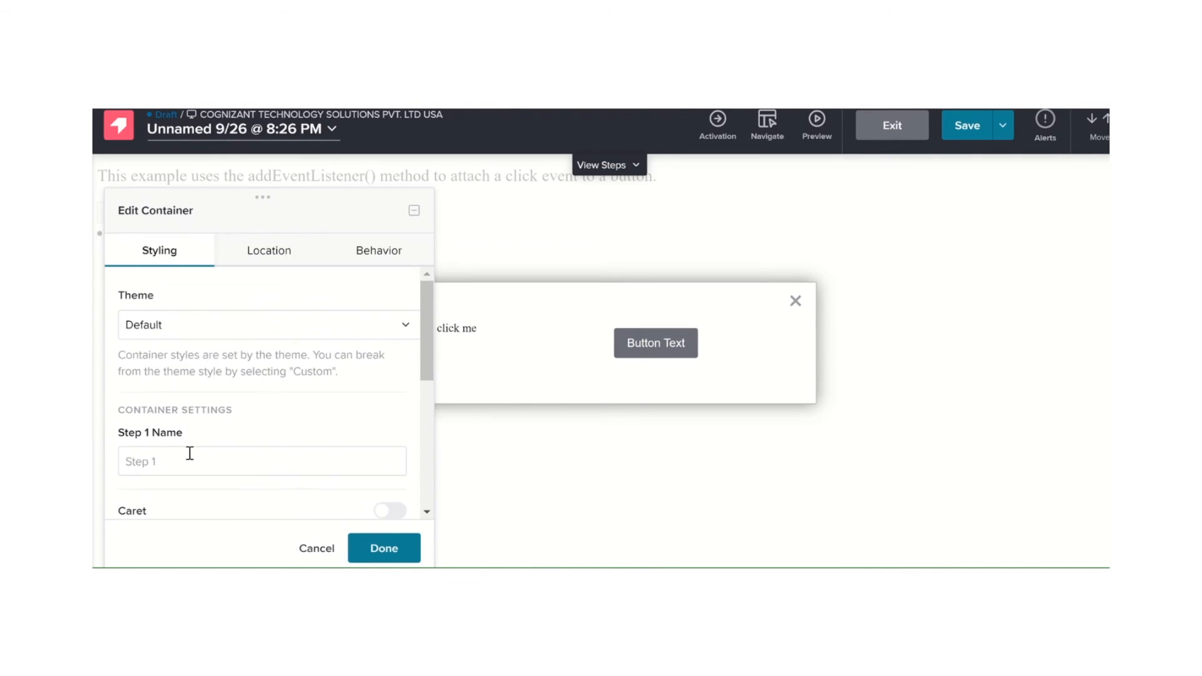
pyautogui.click(187, 463)
pyautogui.scroll(-3, 188, 466)
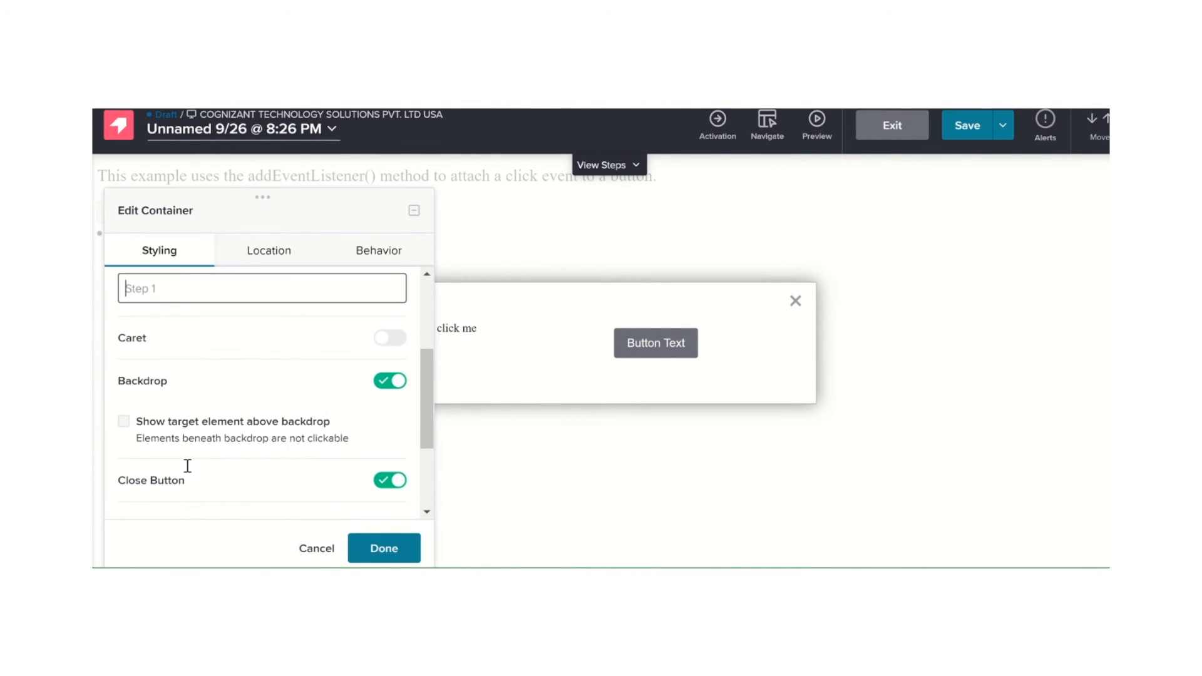
pyautogui.scroll(-2, 187, 466)
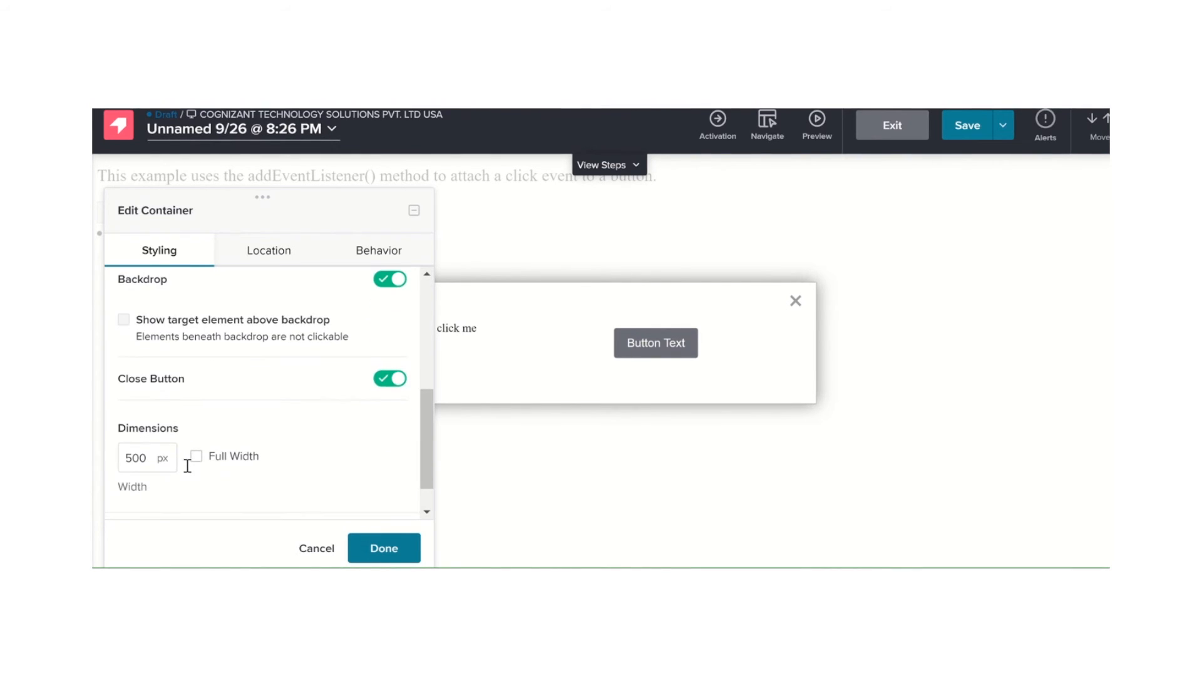
# Anchor the lightbox container to the Legal Agreements link on the page and check the suggested match and location options
pyautogui.click(266, 259)
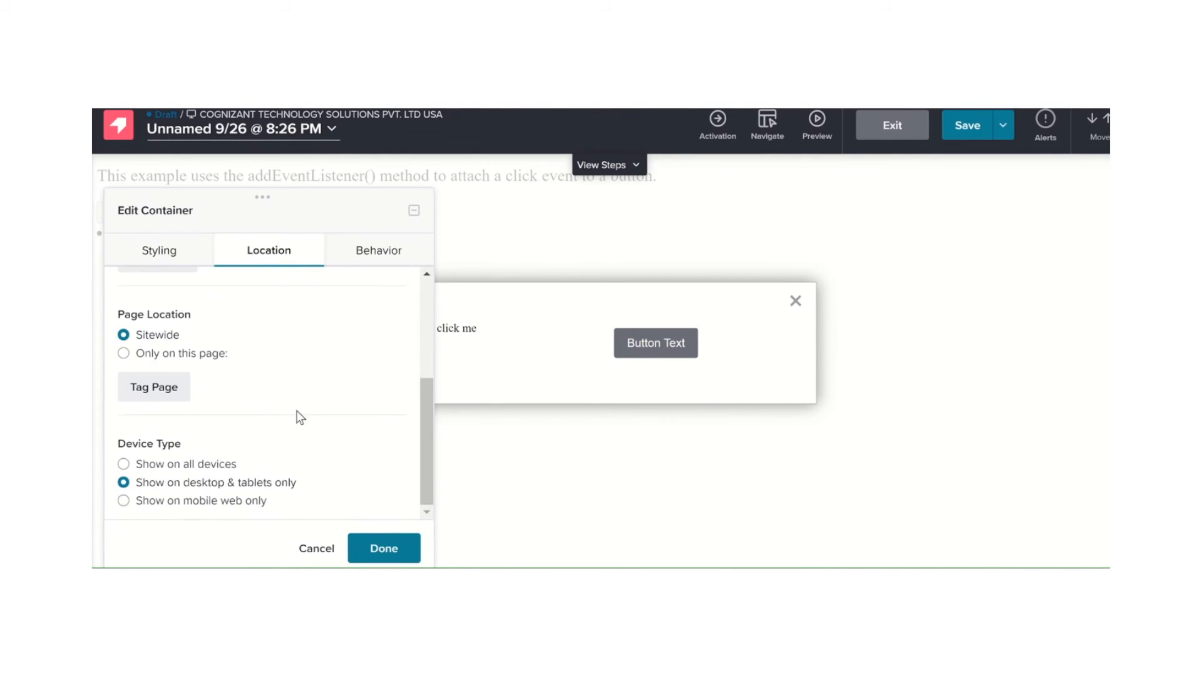
pyautogui.scroll(3, 297, 415)
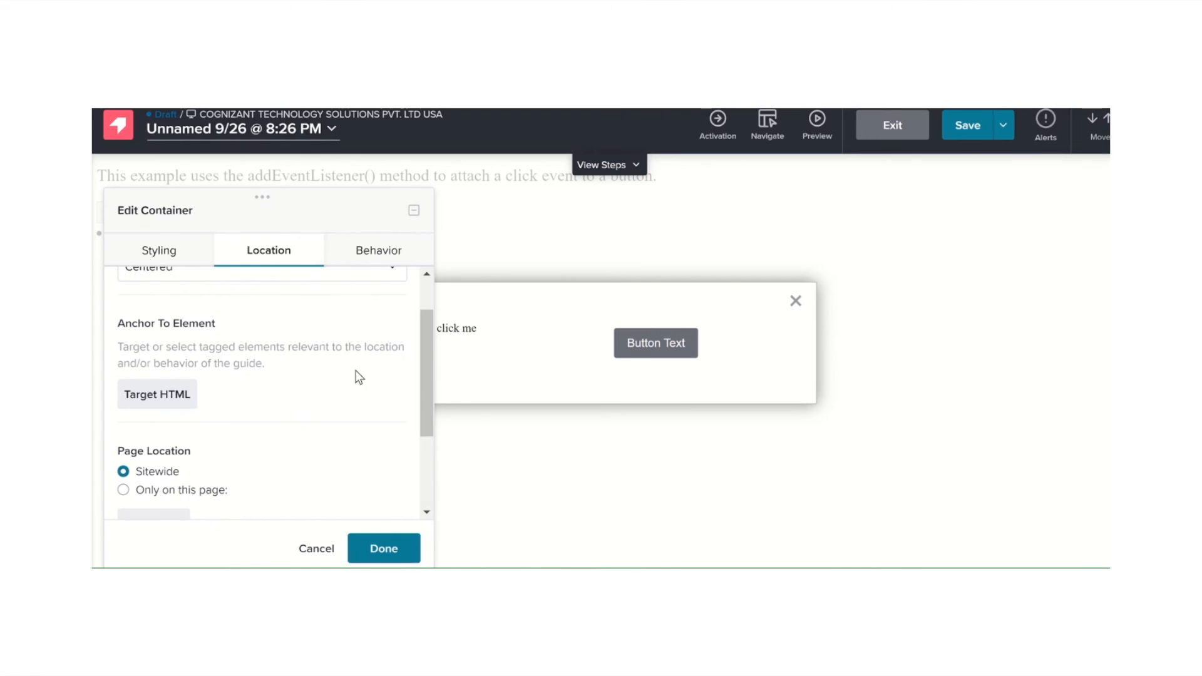
pyautogui.click(153, 394)
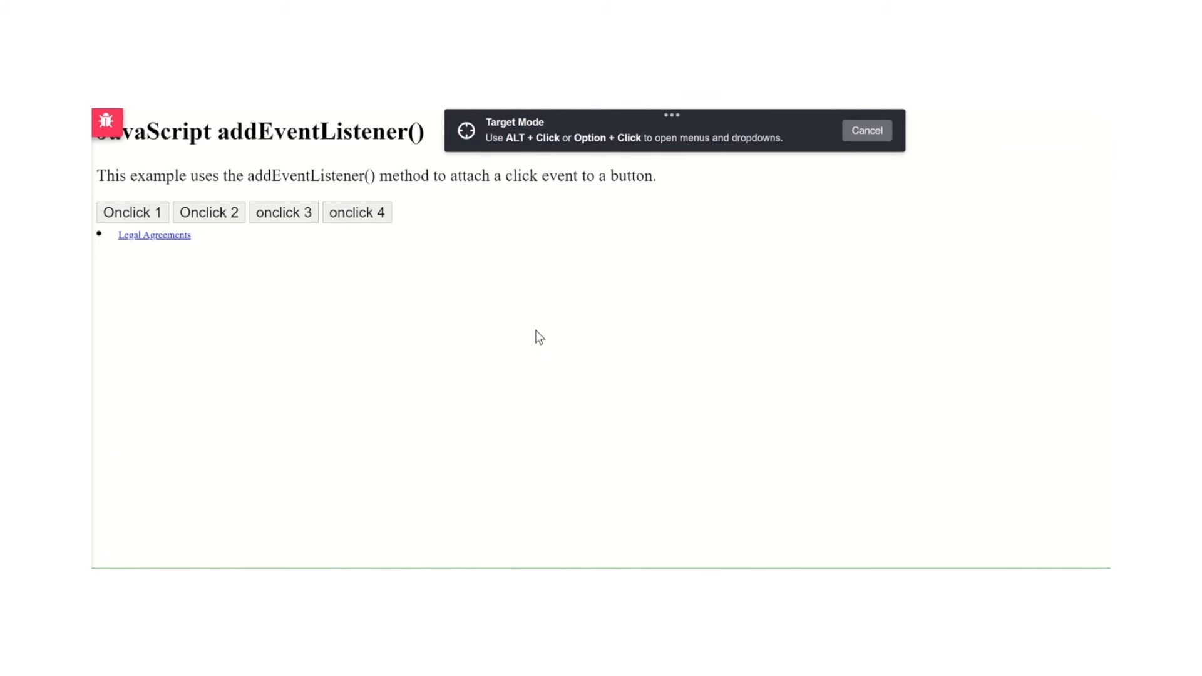
pyautogui.click(149, 240)
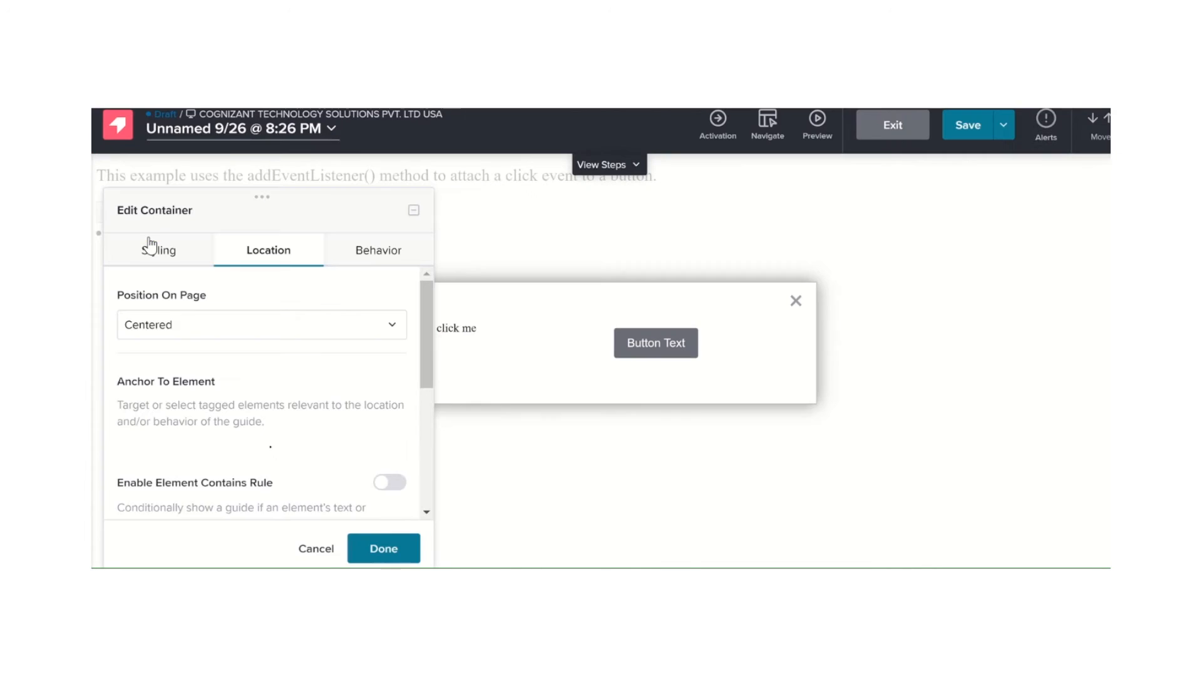
pyautogui.scroll(-1, 283, 434)
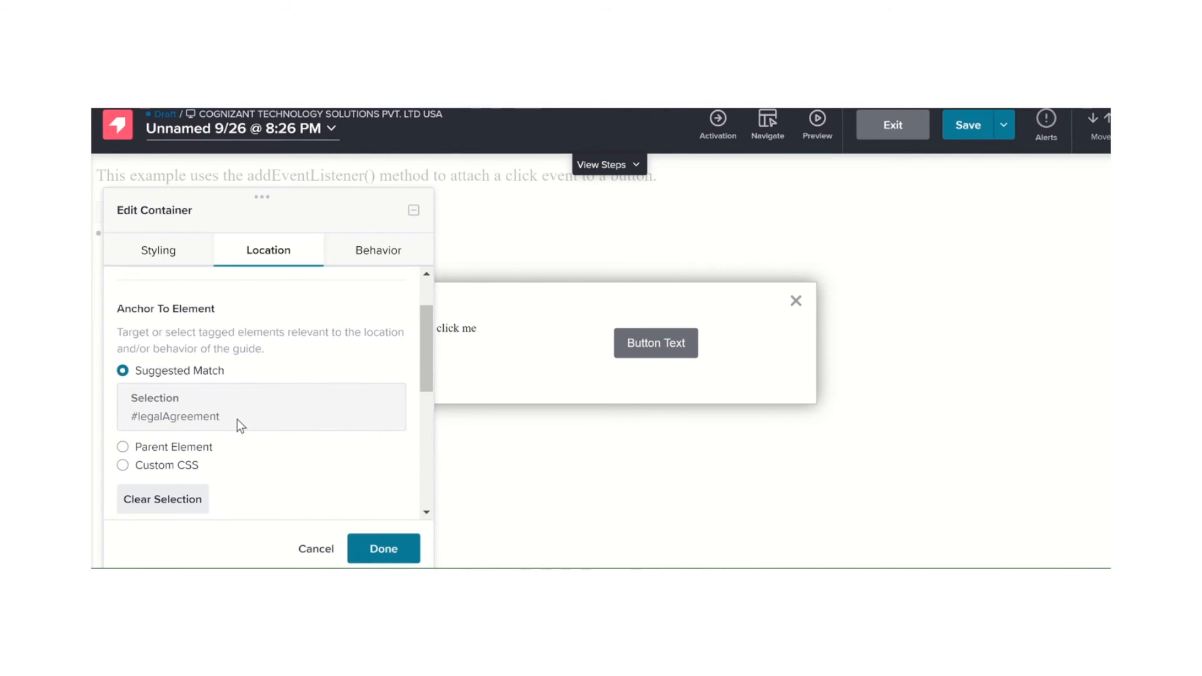
pyautogui.scroll(-1, 237, 419)
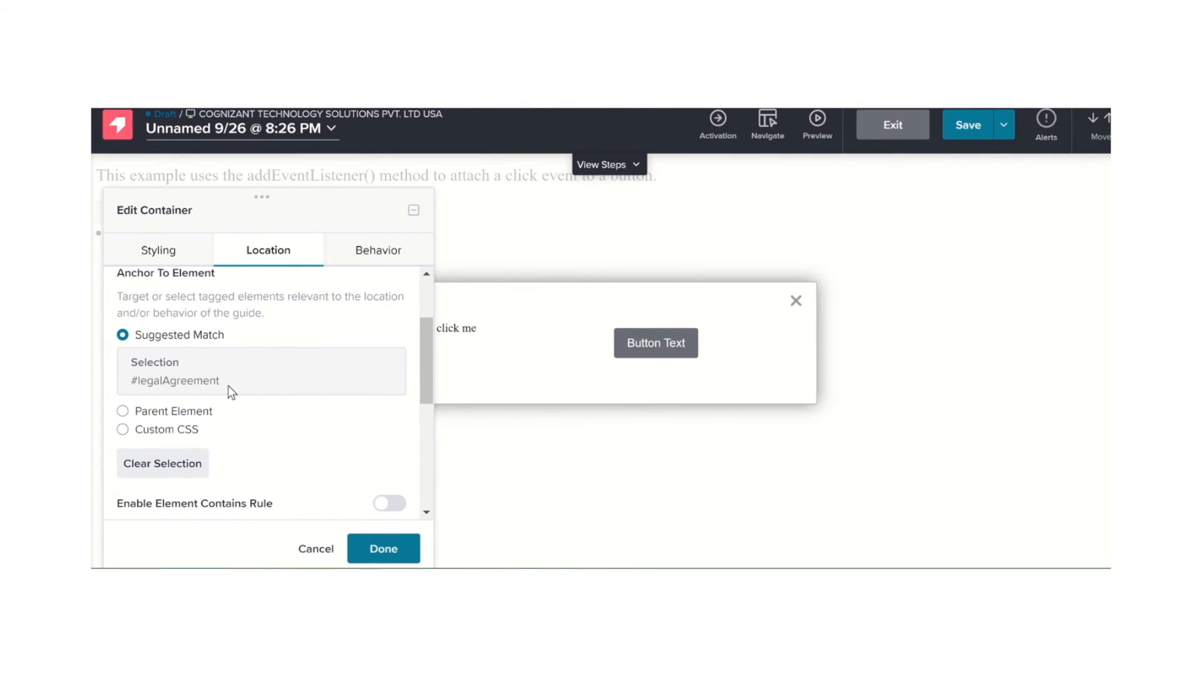
pyautogui.scroll(-1, 246, 393)
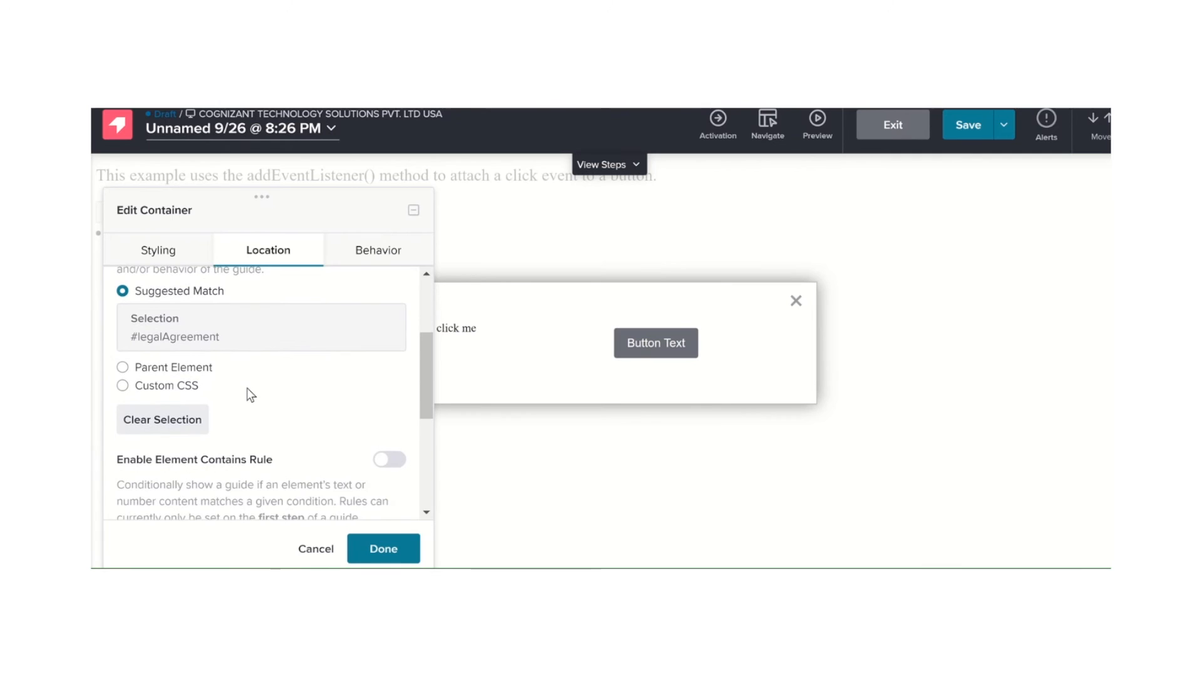
pyautogui.scroll(-4, 248, 395)
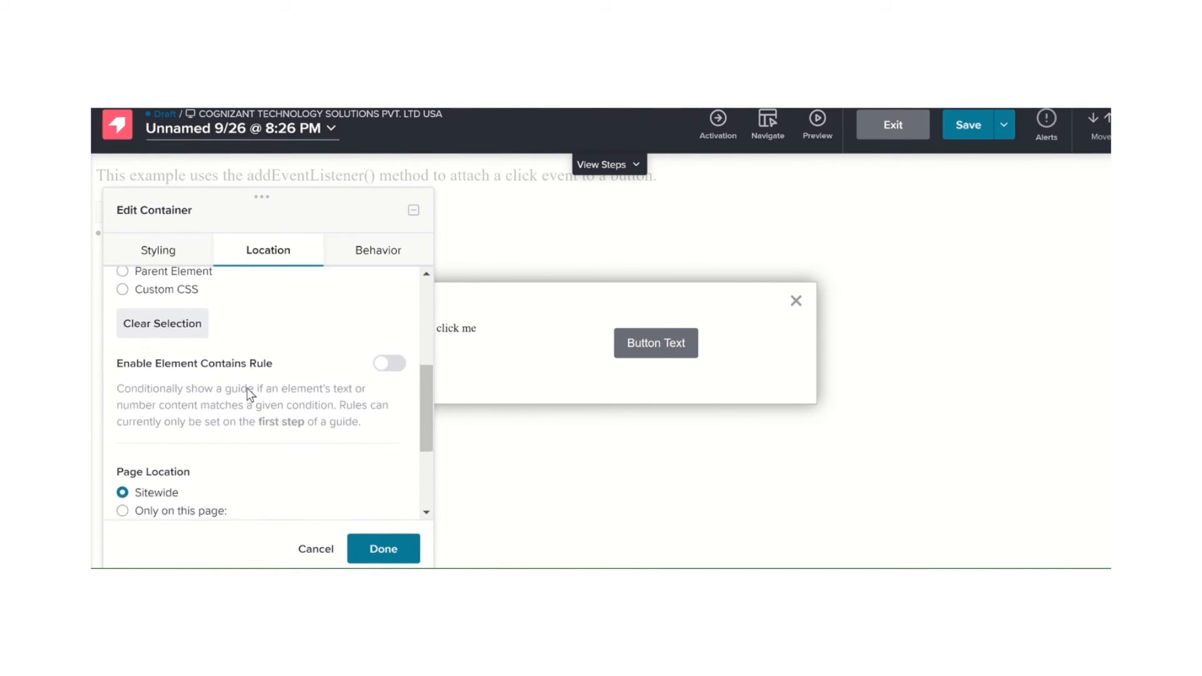
pyautogui.scroll(4, 248, 391)
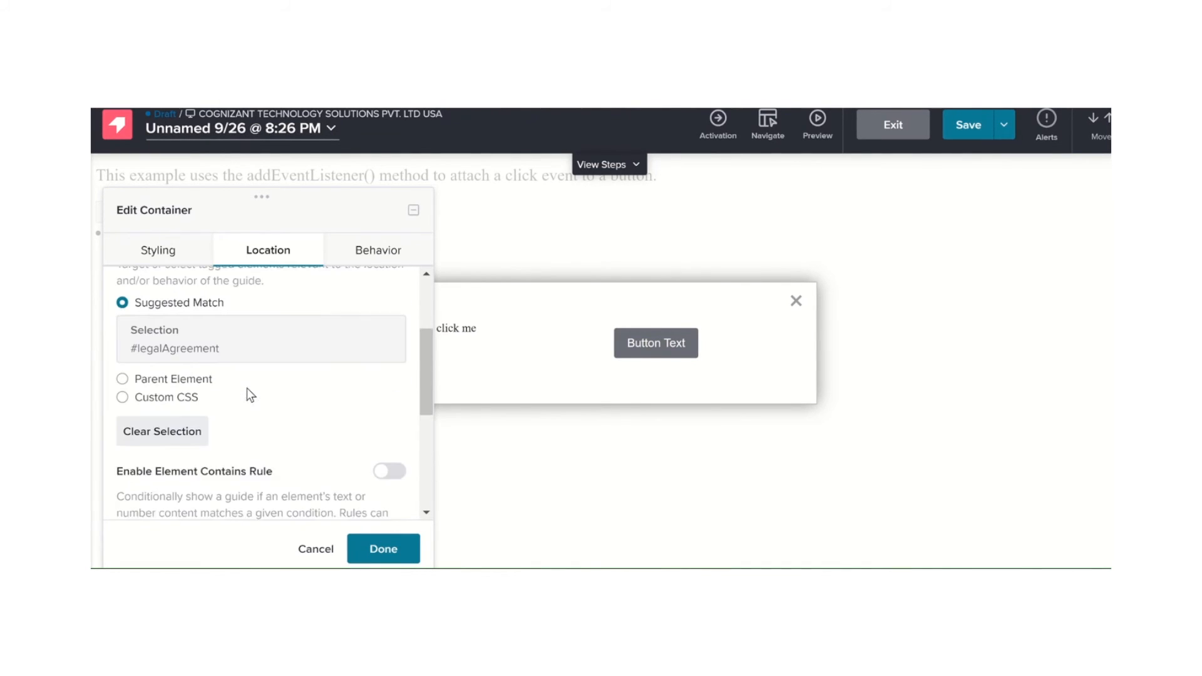
# Add an Advance on Element Hover action for the #legalAgreement element to the container's behavior
pyautogui.click(363, 254)
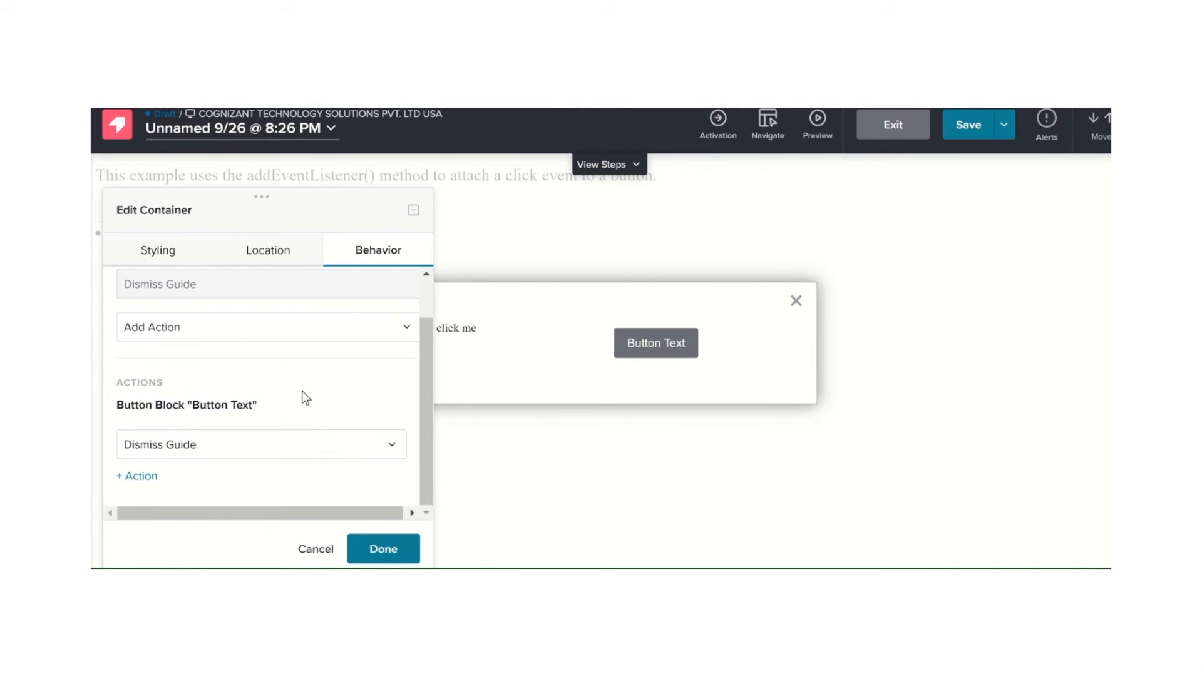
pyautogui.scroll(1, 302, 390)
pyautogui.scroll(-1, 301, 390)
pyautogui.scroll(1, 302, 390)
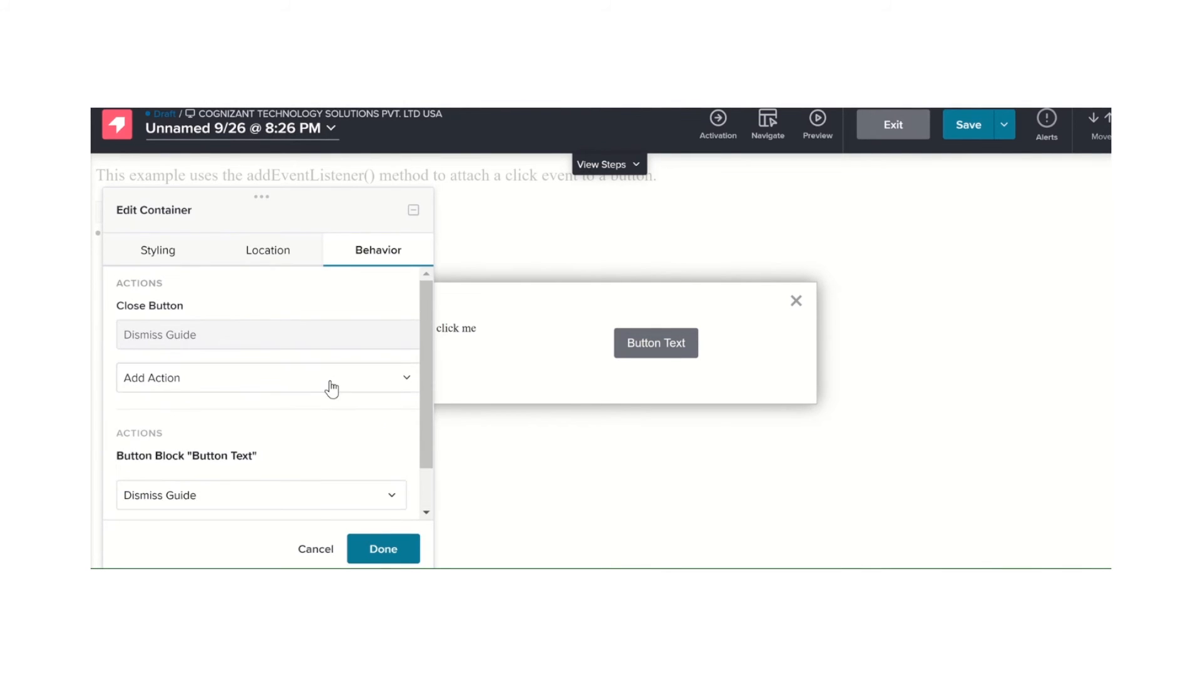
pyautogui.click(330, 381)
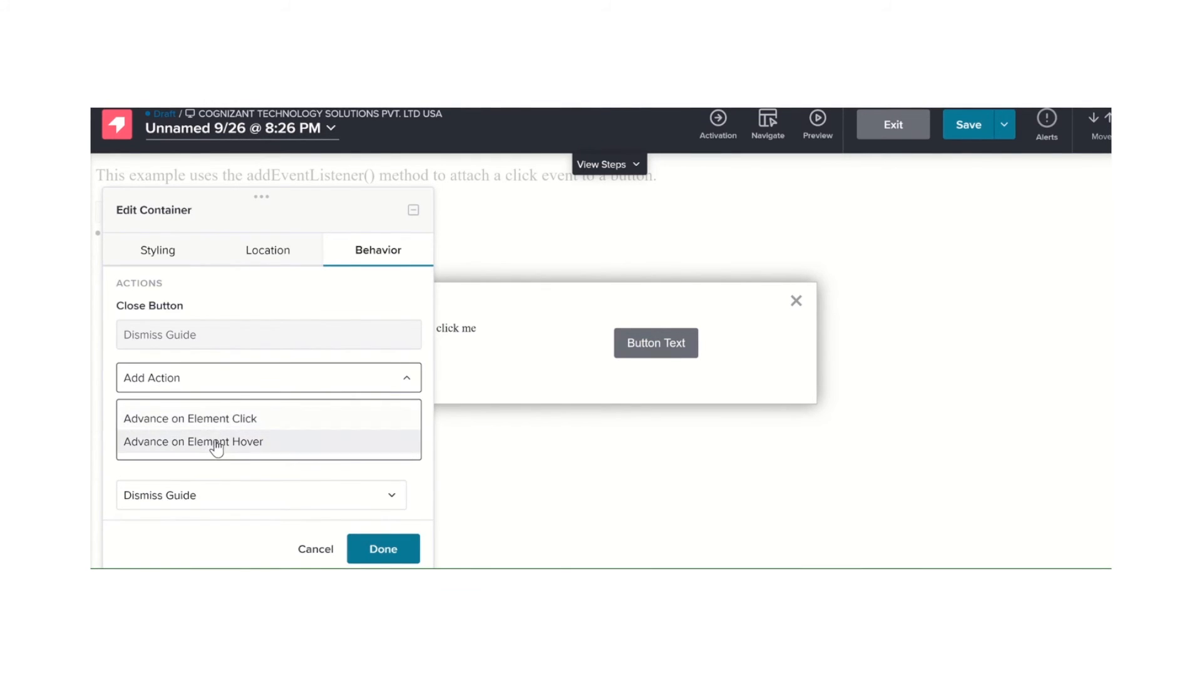
pyautogui.click(247, 442)
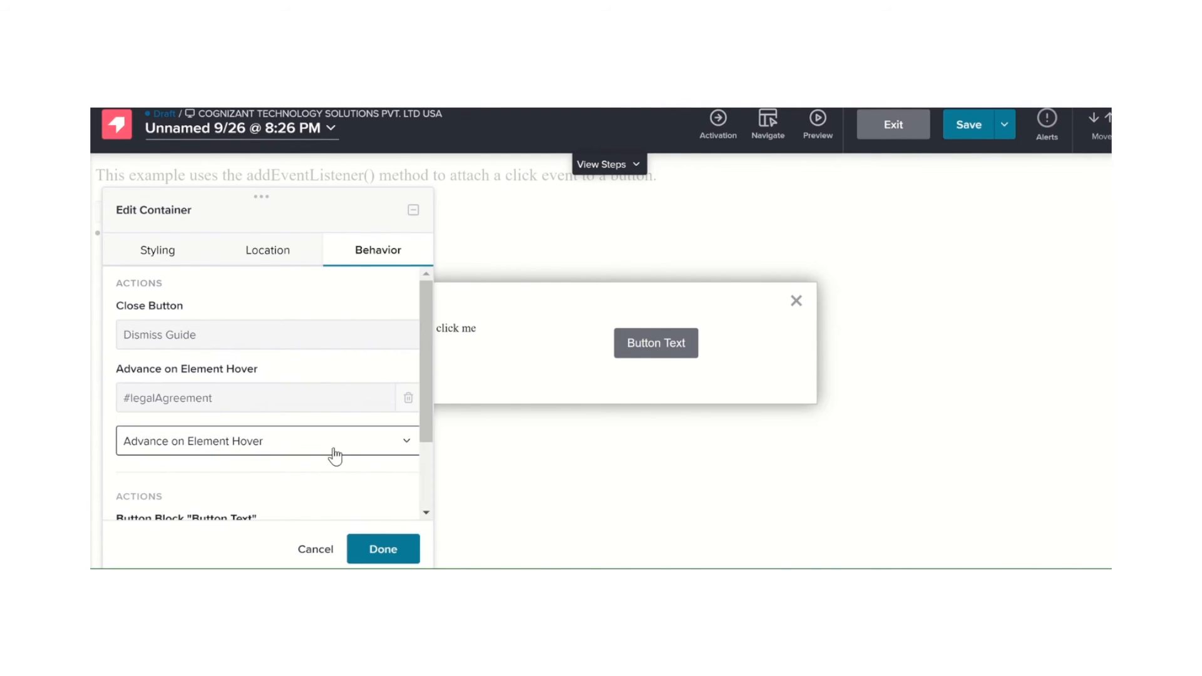
pyautogui.scroll(-2, 349, 456)
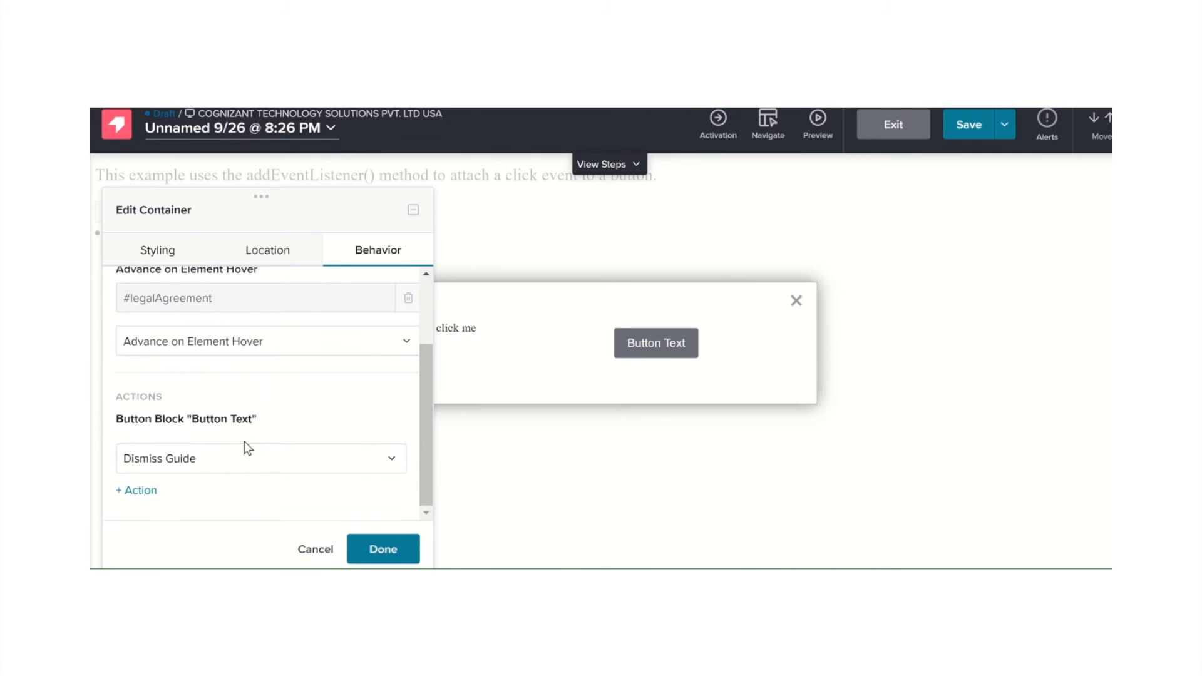
# Check the button block's action options and enable Show target element above backdrop for the lightbox container
pyautogui.click(357, 469)
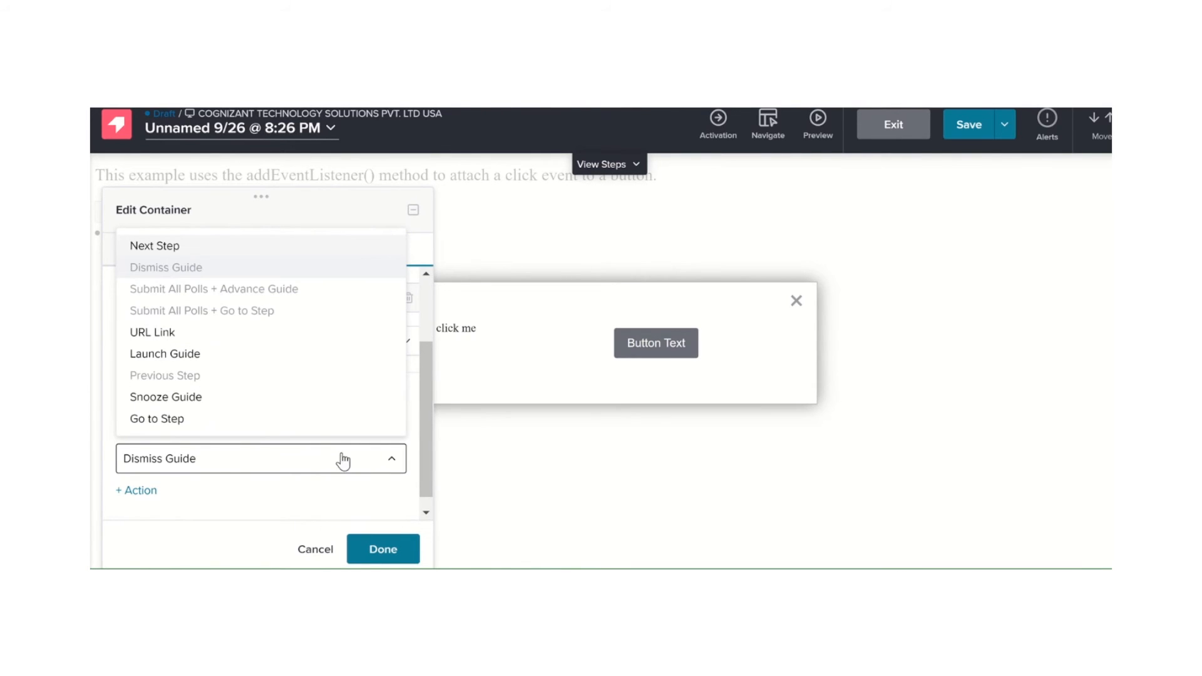
pyautogui.click(229, 500)
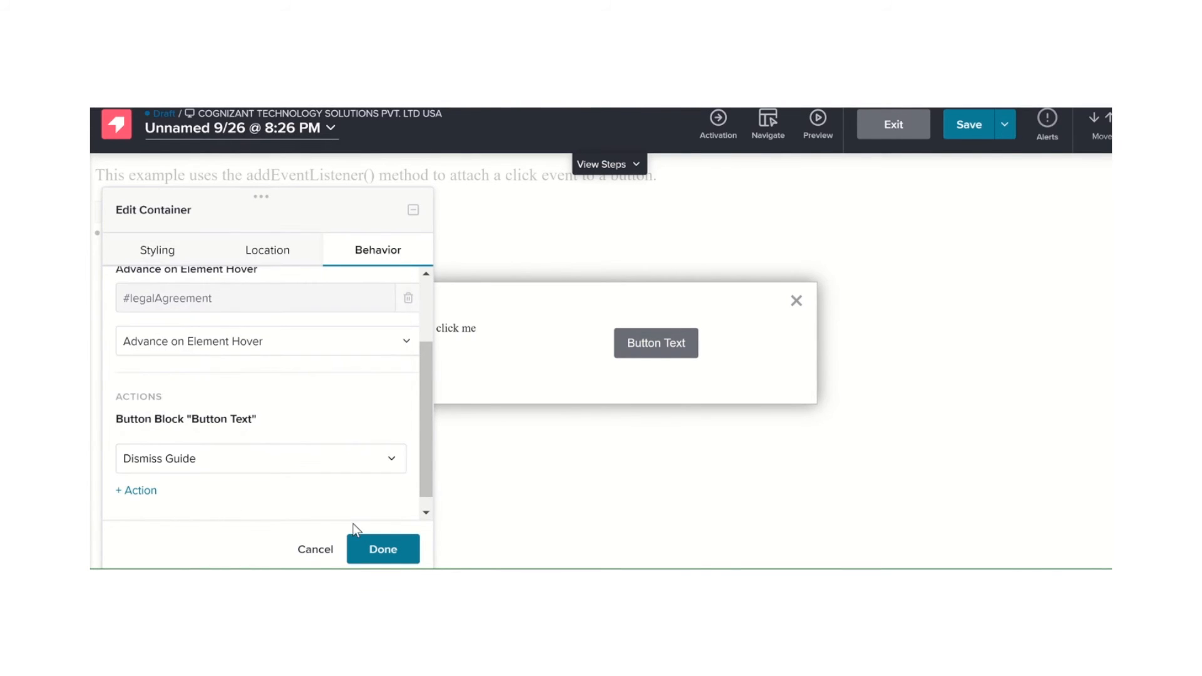
pyautogui.click(169, 254)
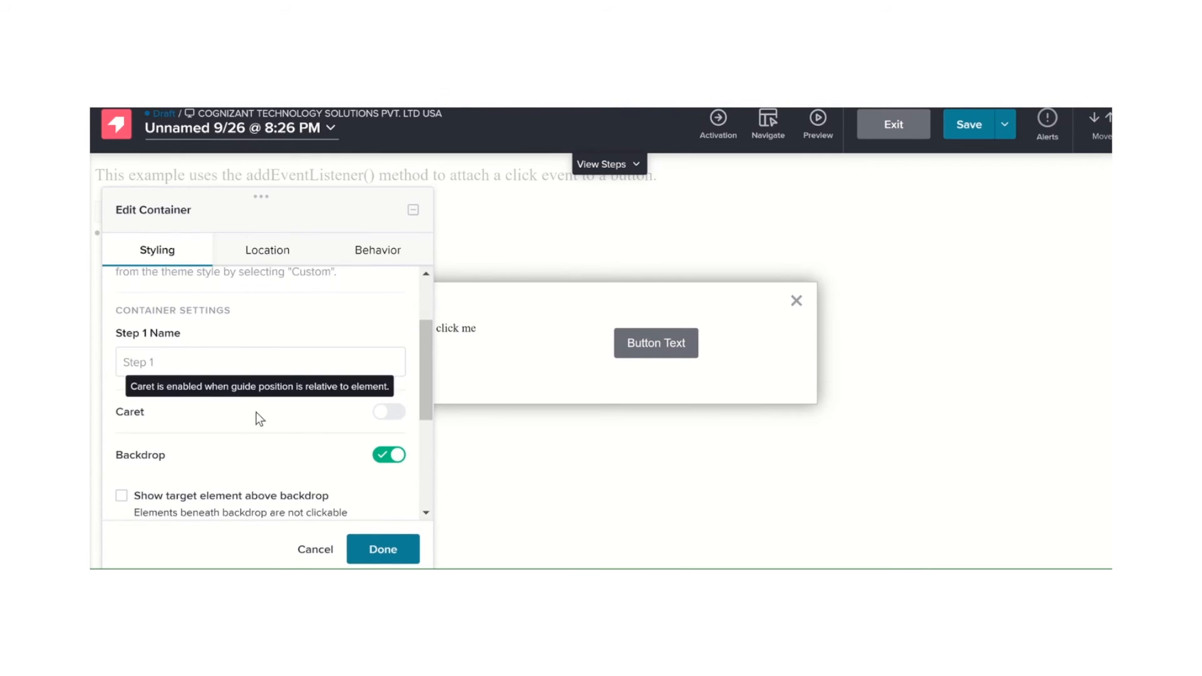
pyautogui.scroll(2, 257, 411)
pyautogui.scroll(-3, 257, 412)
pyautogui.click(121, 390)
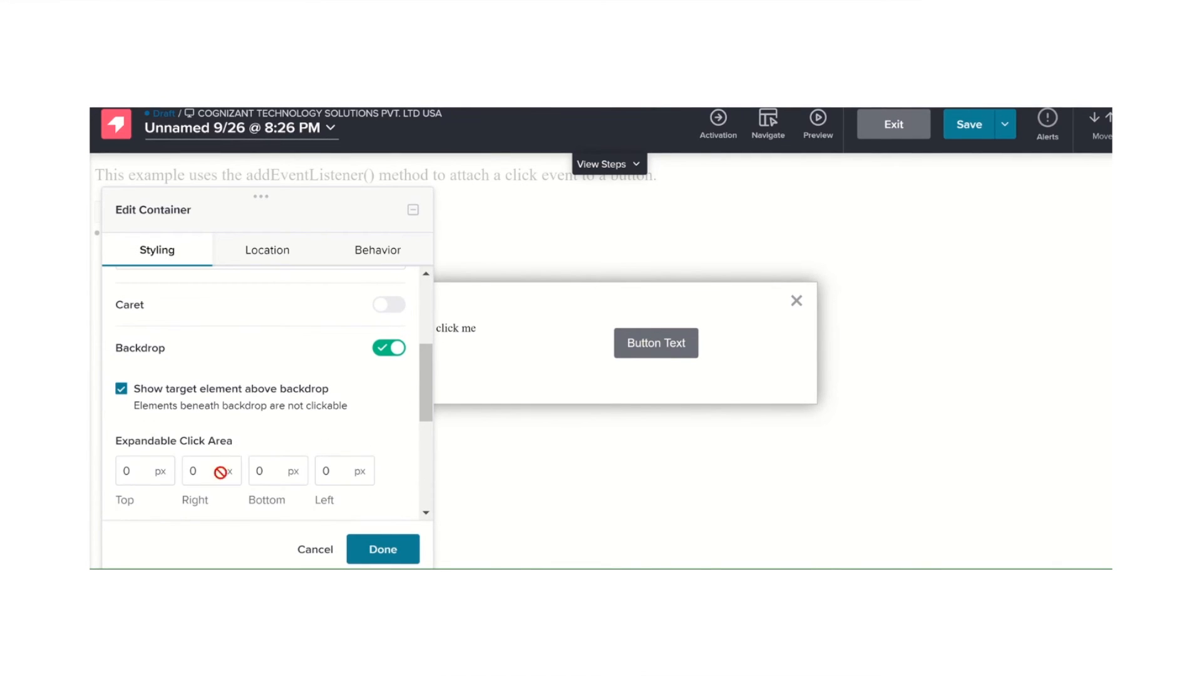
pyautogui.scroll(-3, 338, 516)
pyautogui.scroll(-3, 342, 519)
pyautogui.click(379, 549)
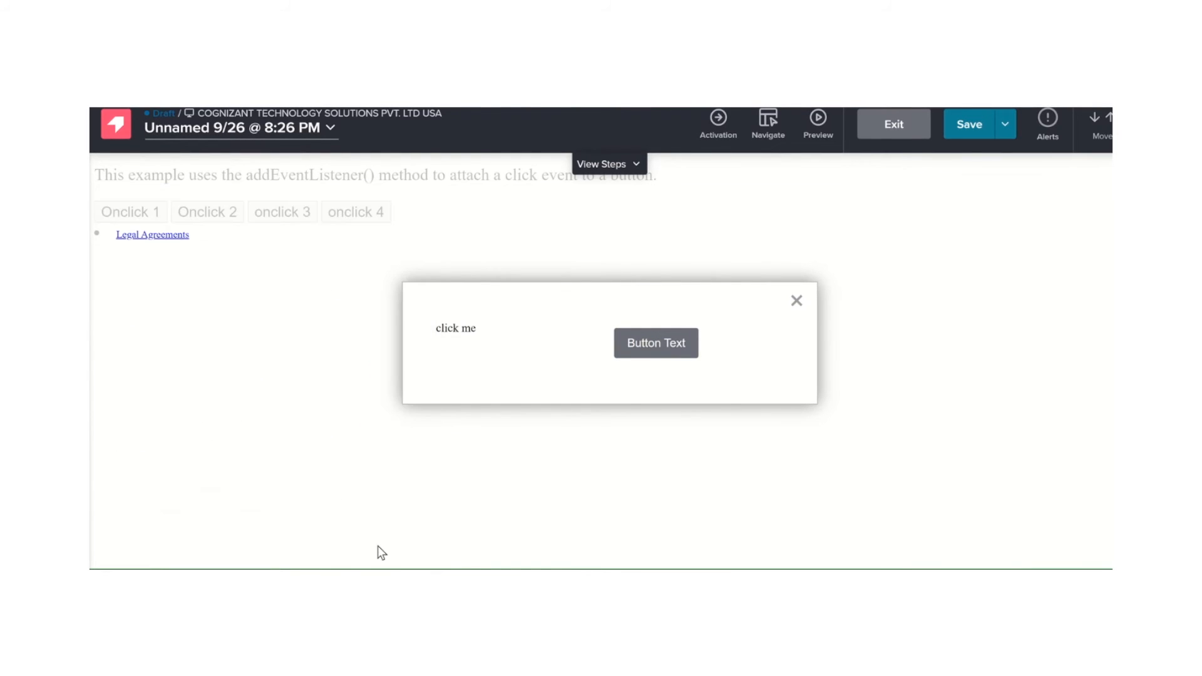
# Save the lightbox guide and exit the Visual Design Studio
pyautogui.moveTo(486, 333)
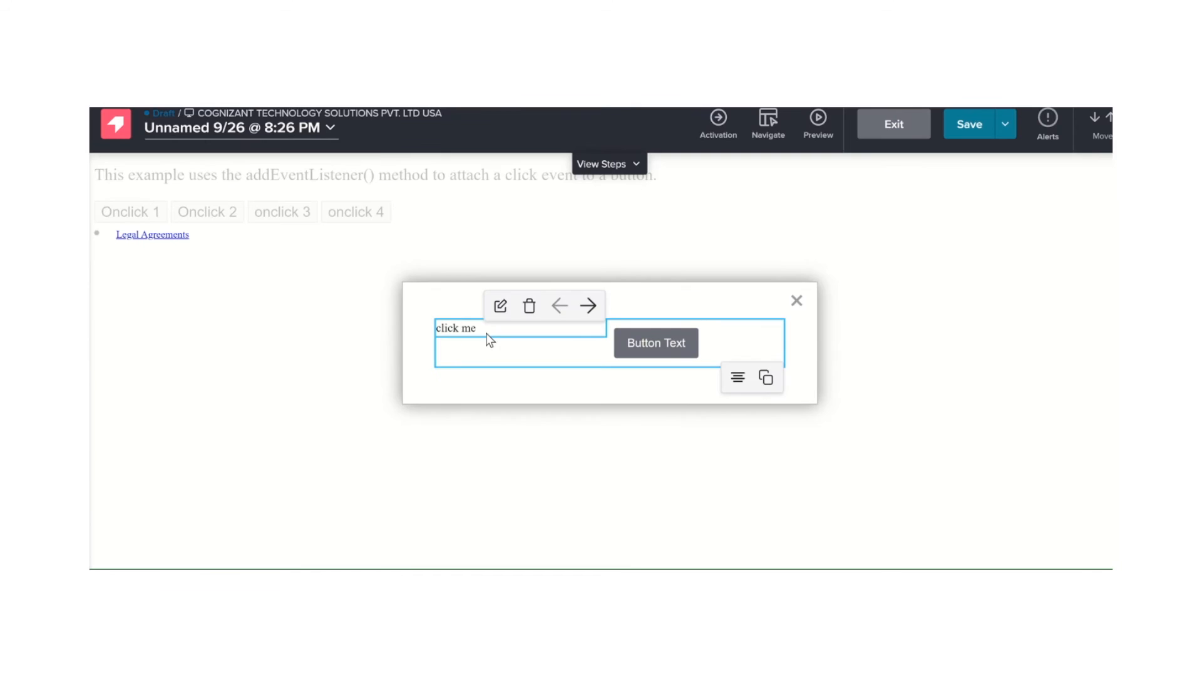
pyautogui.click(957, 134)
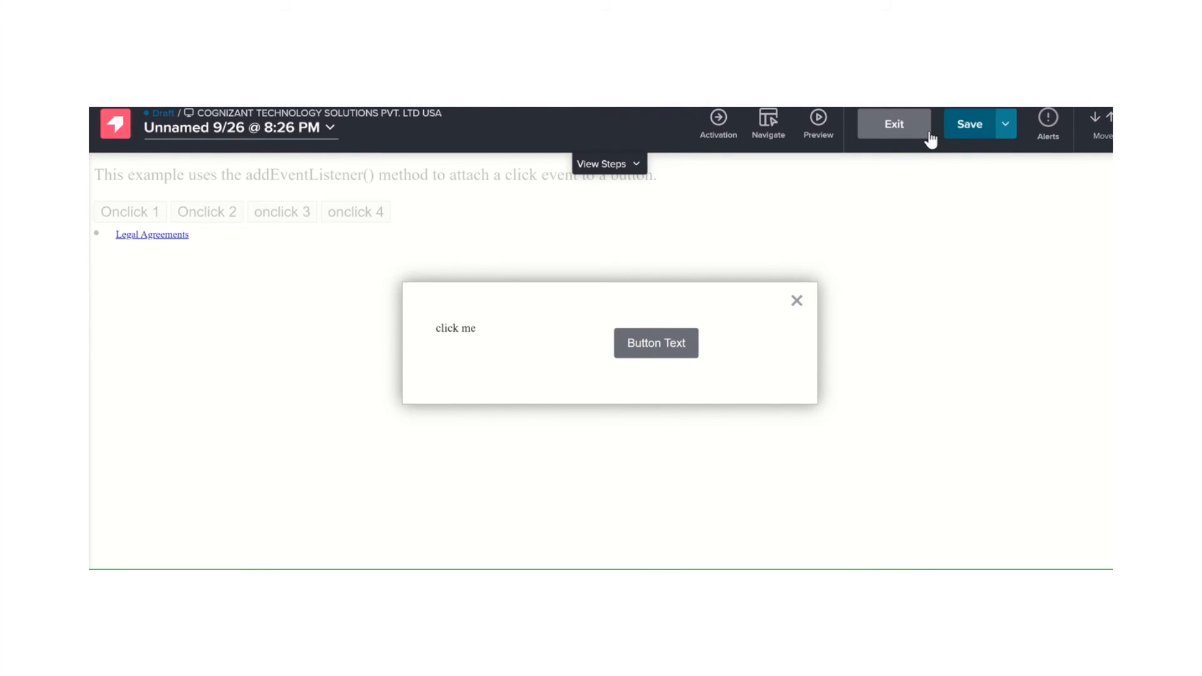
pyautogui.click(926, 133)
# Review the guide's content, activation and segment settings along with its Guide Metrics
pyautogui.scroll(-6, 470, 345)
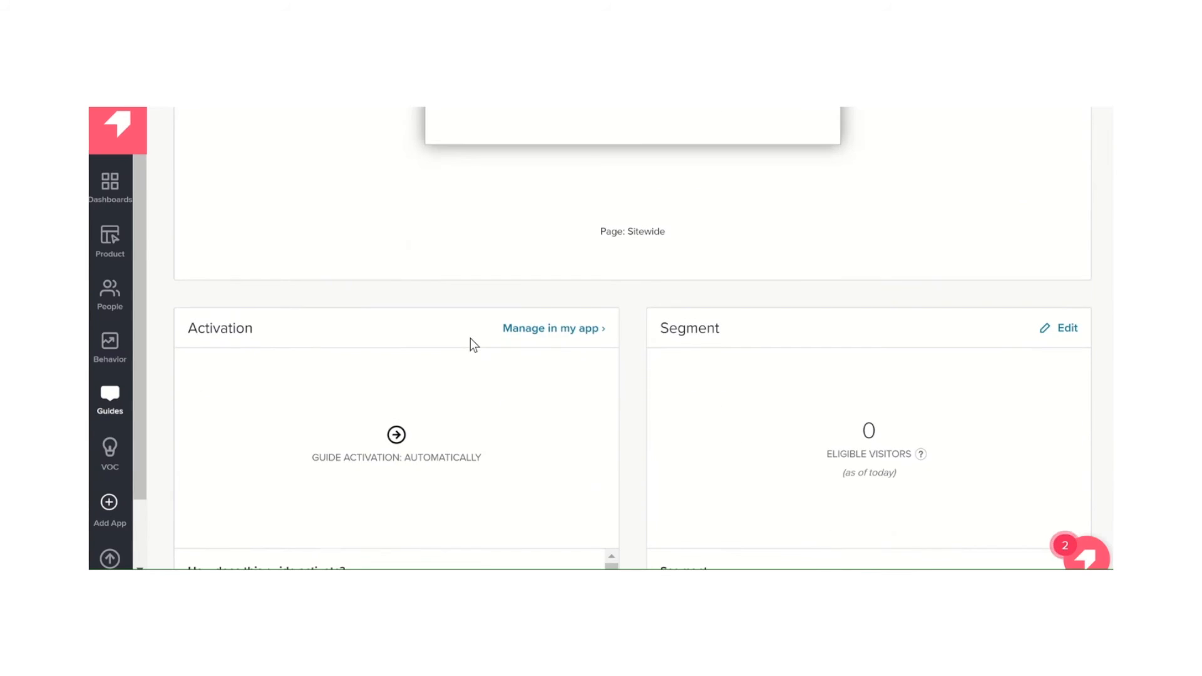
pyautogui.scroll(6, 471, 339)
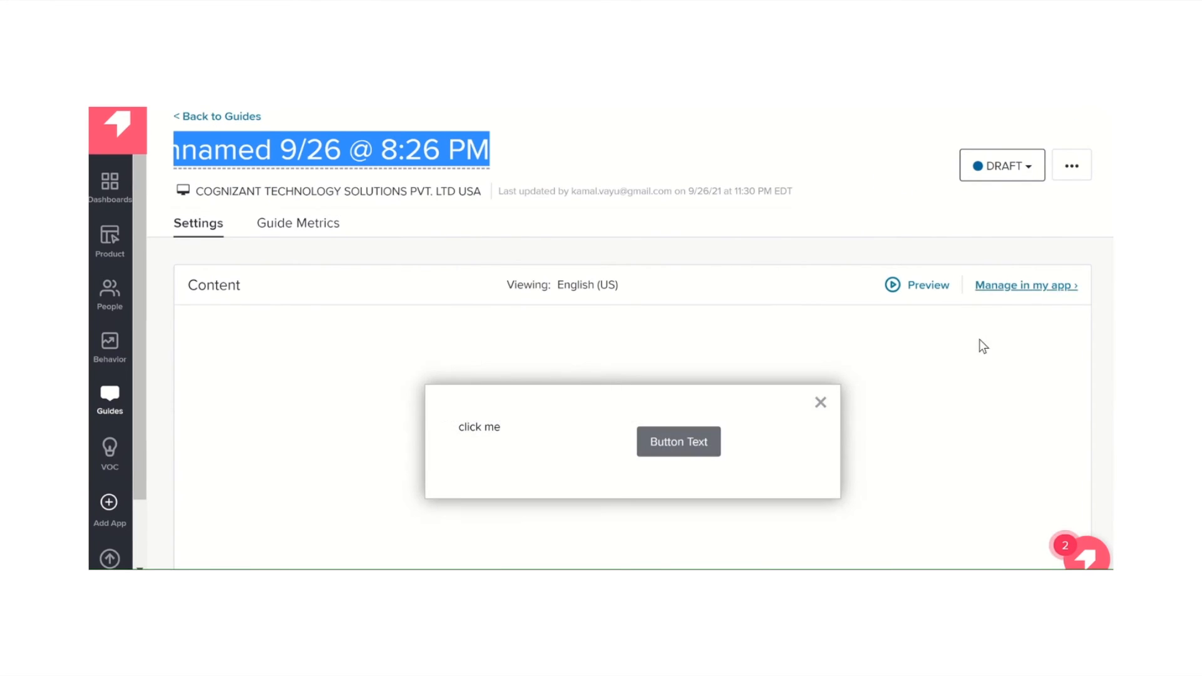
pyautogui.scroll(-2, 649, 368)
pyautogui.scroll(2, 619, 353)
pyautogui.click(289, 233)
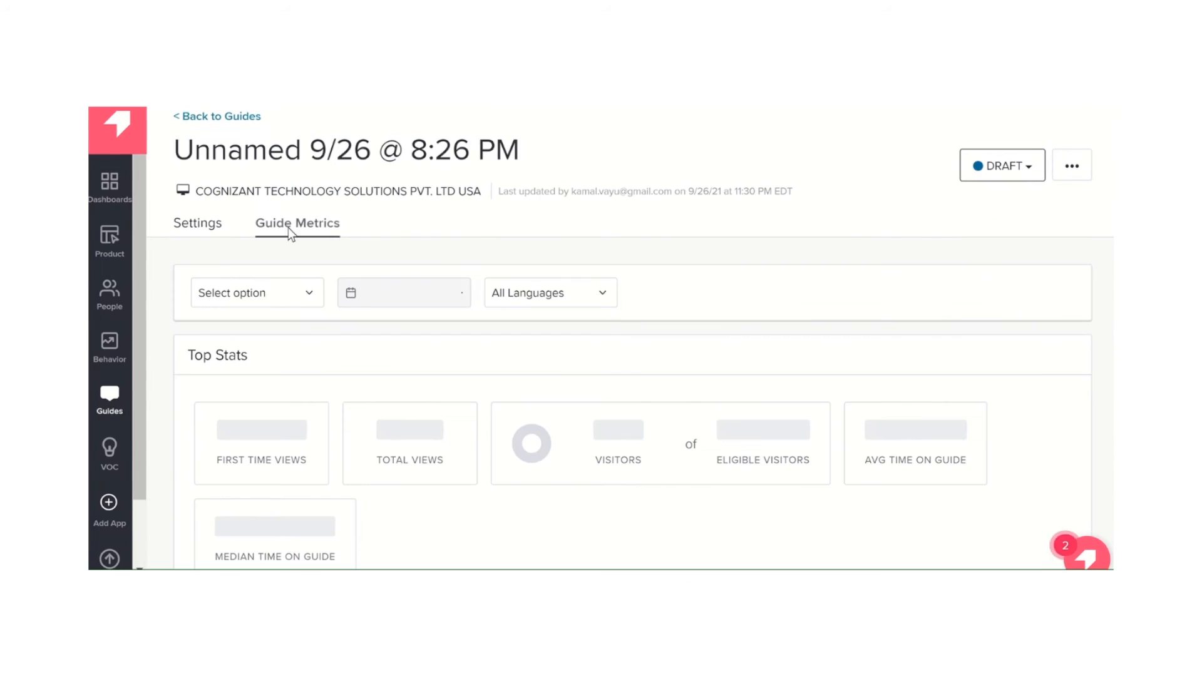
pyautogui.click(198, 227)
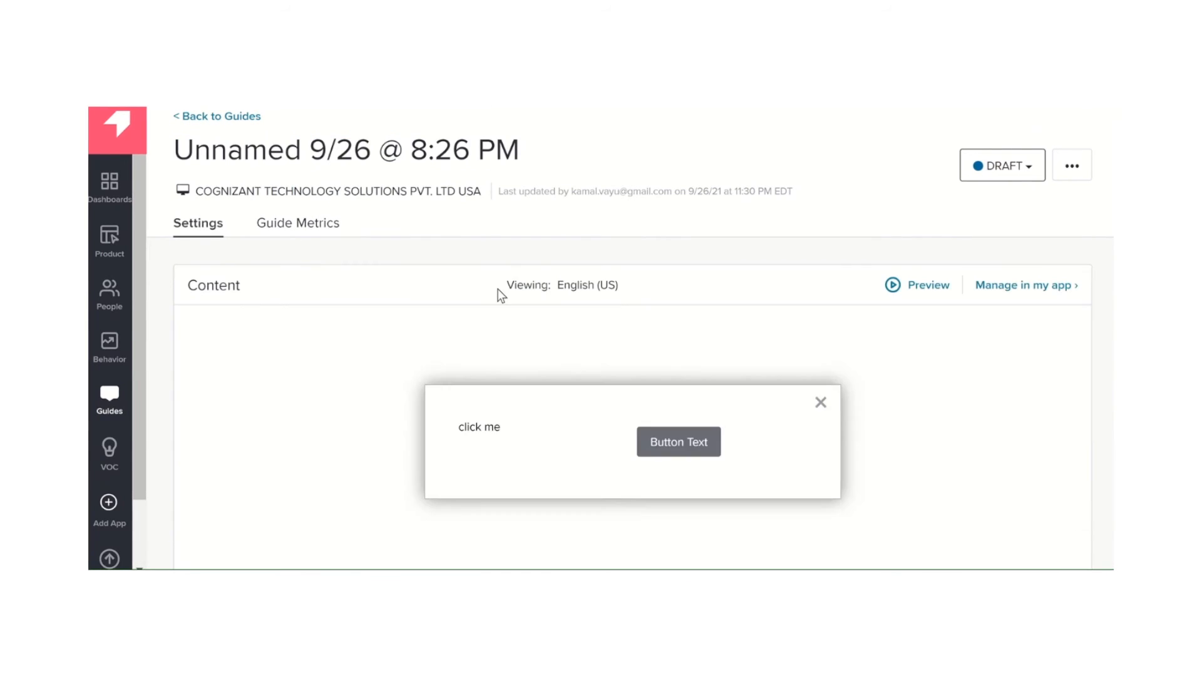
pyautogui.scroll(-5, 677, 367)
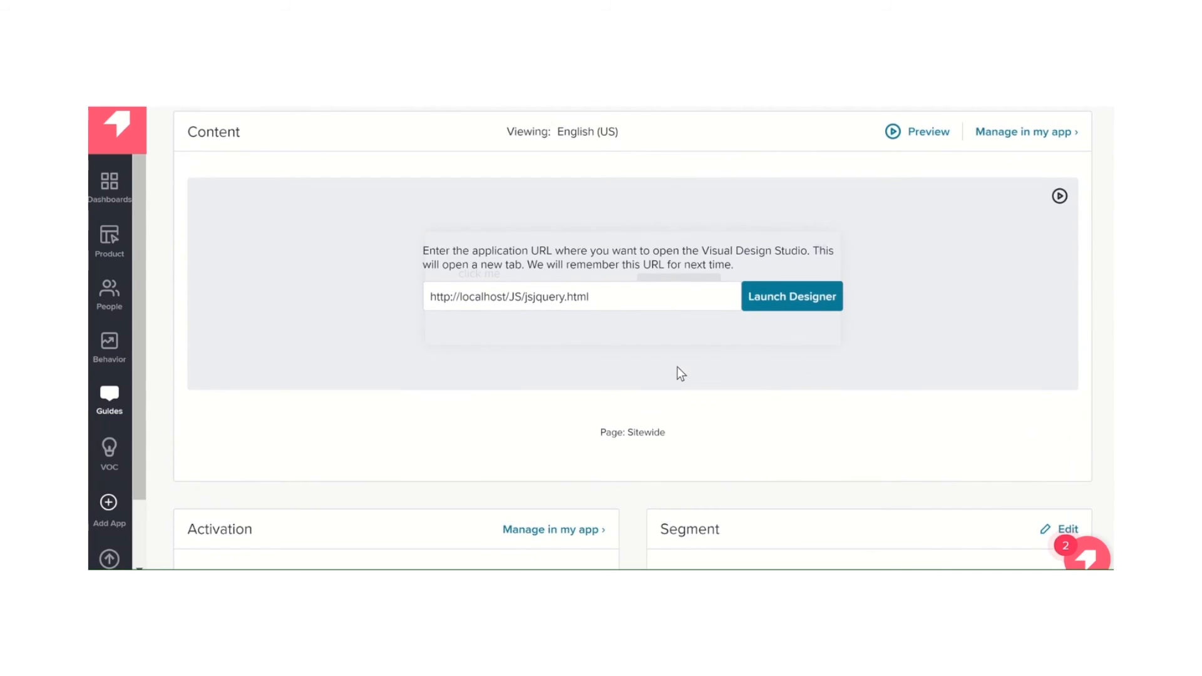
pyautogui.scroll(-3, 677, 367)
pyautogui.scroll(8, 677, 367)
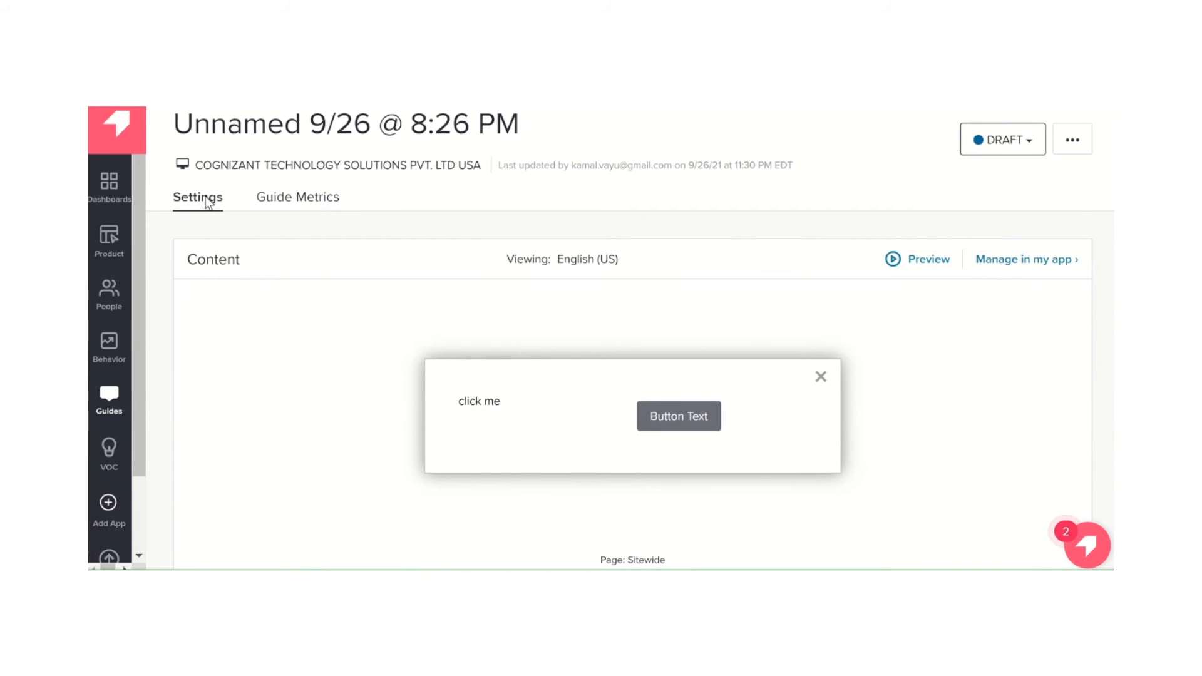
pyautogui.scroll(1, 207, 201)
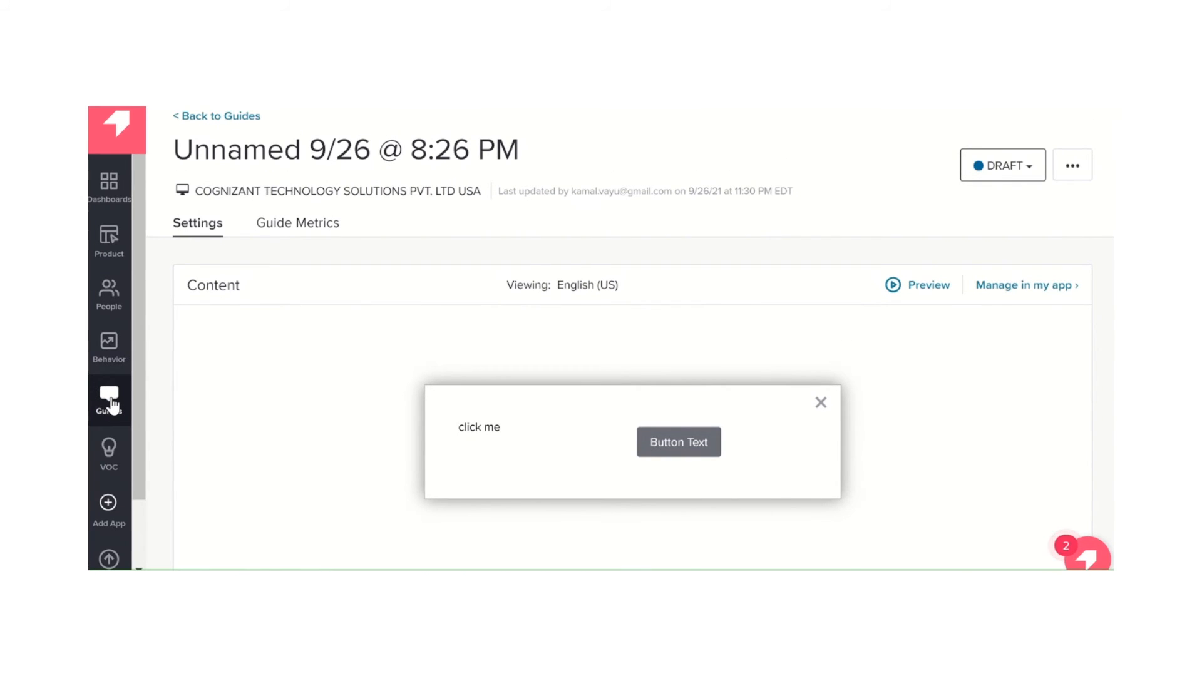
# Return to the Guides overview and look over the statuses, target segments and target pages in the list
pyautogui.moveTo(110, 402)
pyautogui.click(189, 198)
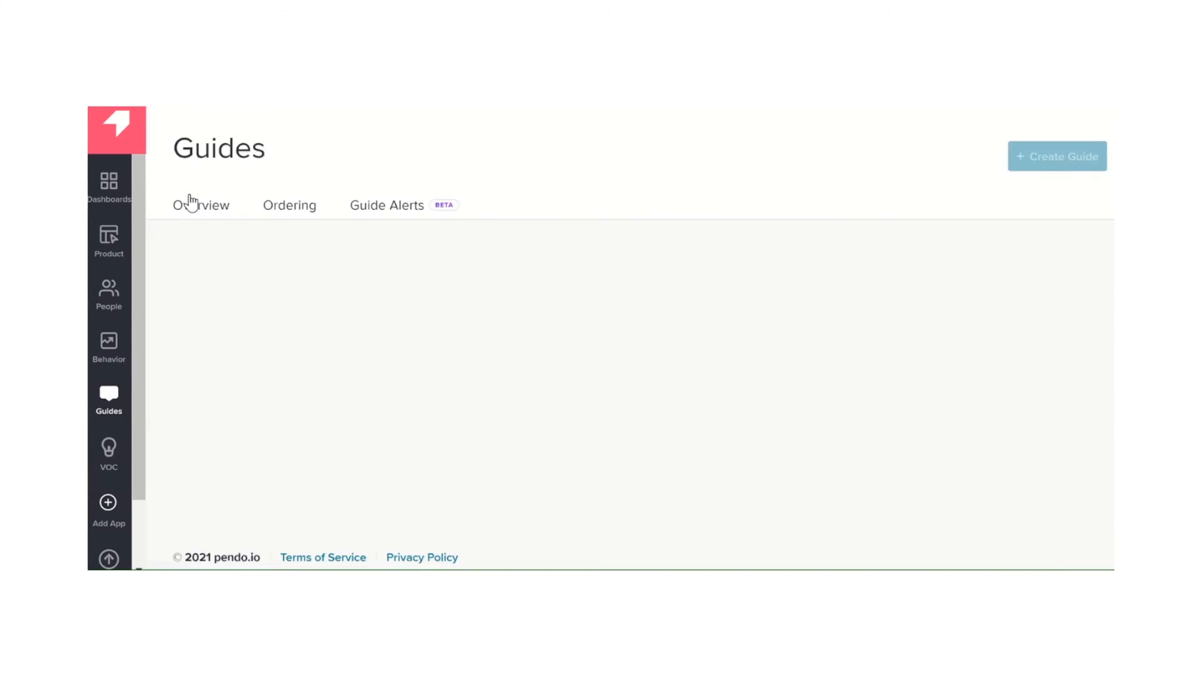
pyautogui.scroll(-2, 528, 357)
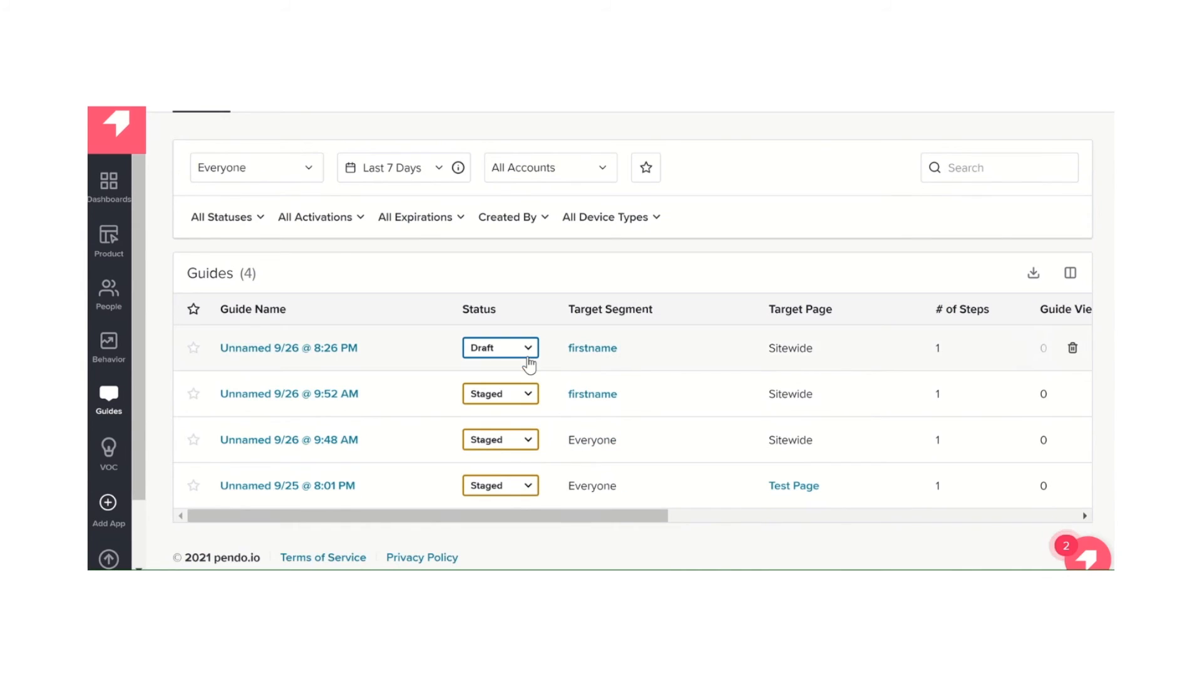
pyautogui.scroll(2, 960, 200)
# Create a new guide from the default layout How Would You Rate The Experience? Number Scale Poll
pyautogui.click(1042, 167)
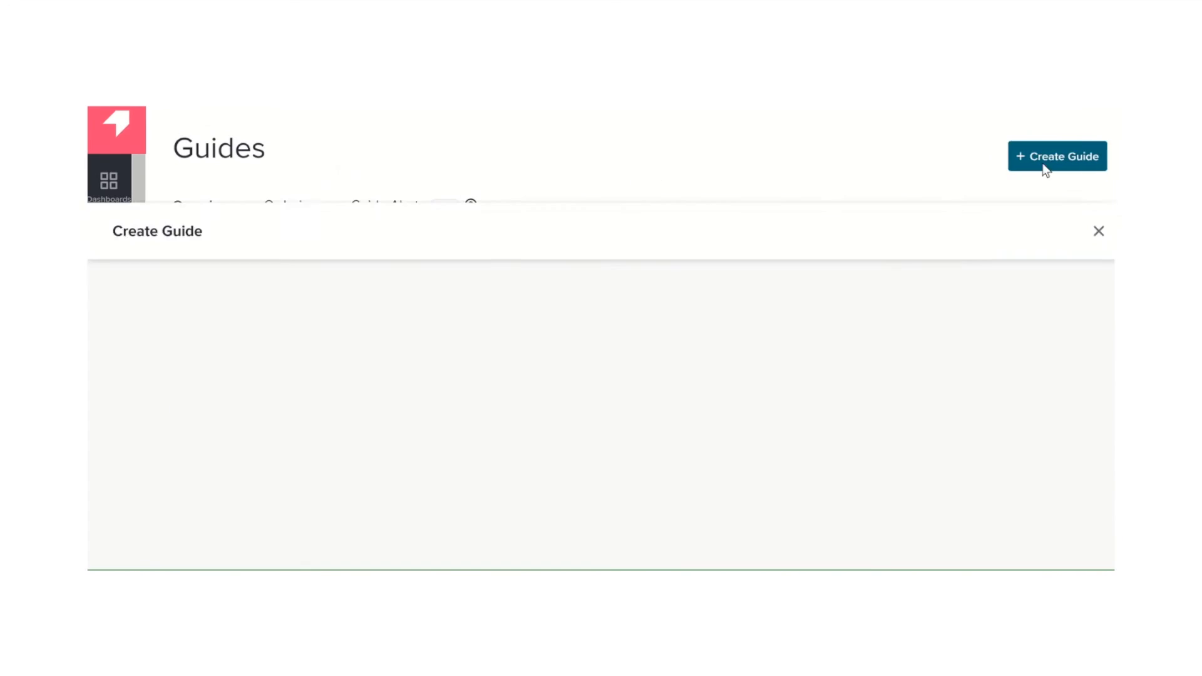
pyautogui.scroll(-2, 641, 417)
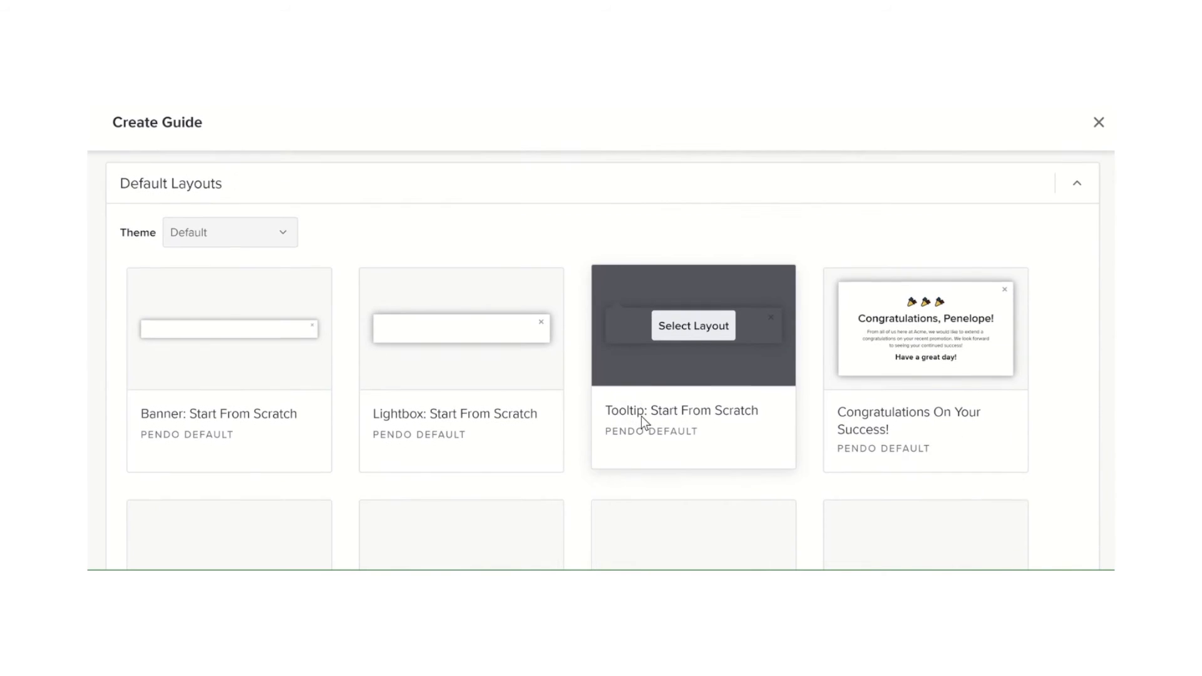
pyautogui.scroll(-3, 260, 453)
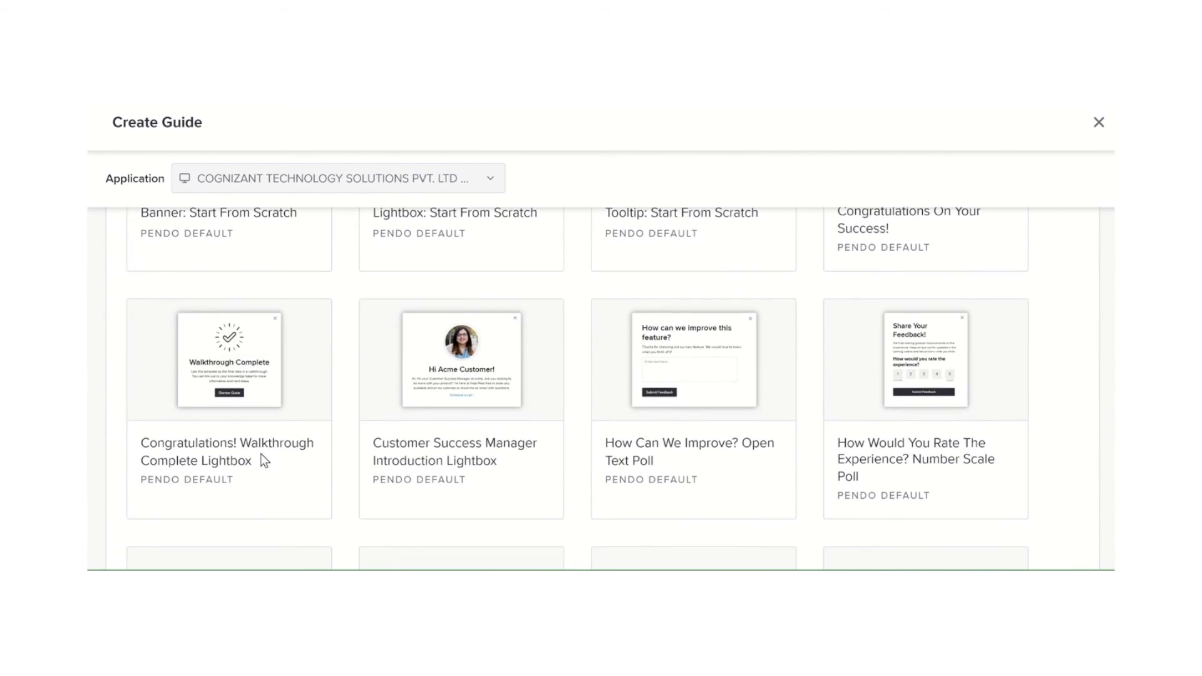
pyautogui.moveTo(681, 426)
pyautogui.scroll(-3, 681, 427)
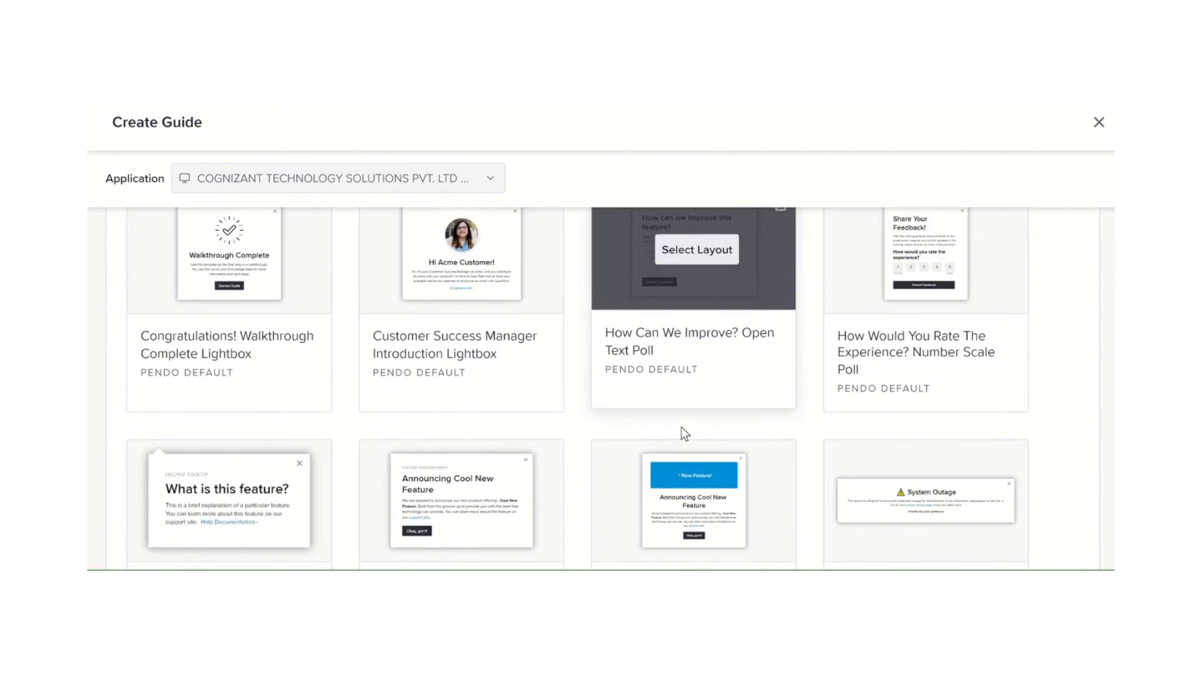
pyautogui.scroll(2, 681, 427)
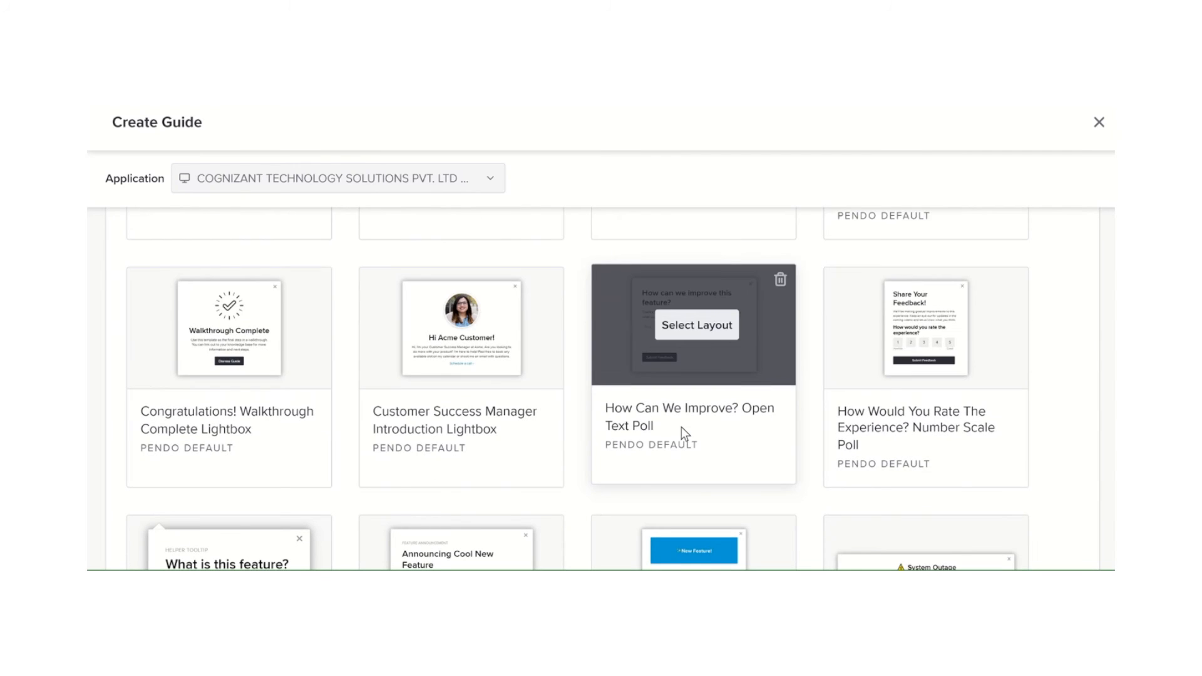
pyautogui.moveTo(955, 306)
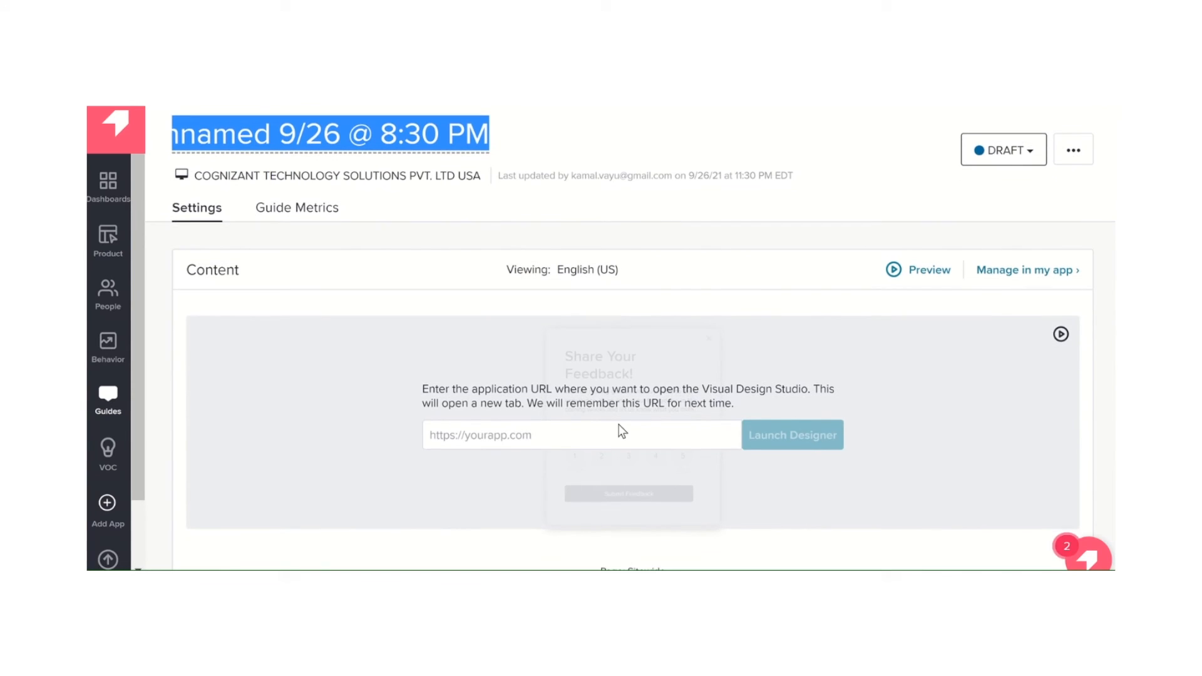
pyautogui.click(553, 434)
pyautogui.write('http://localhost/JS/jsjquery.html')
pyautogui.click(805, 432)
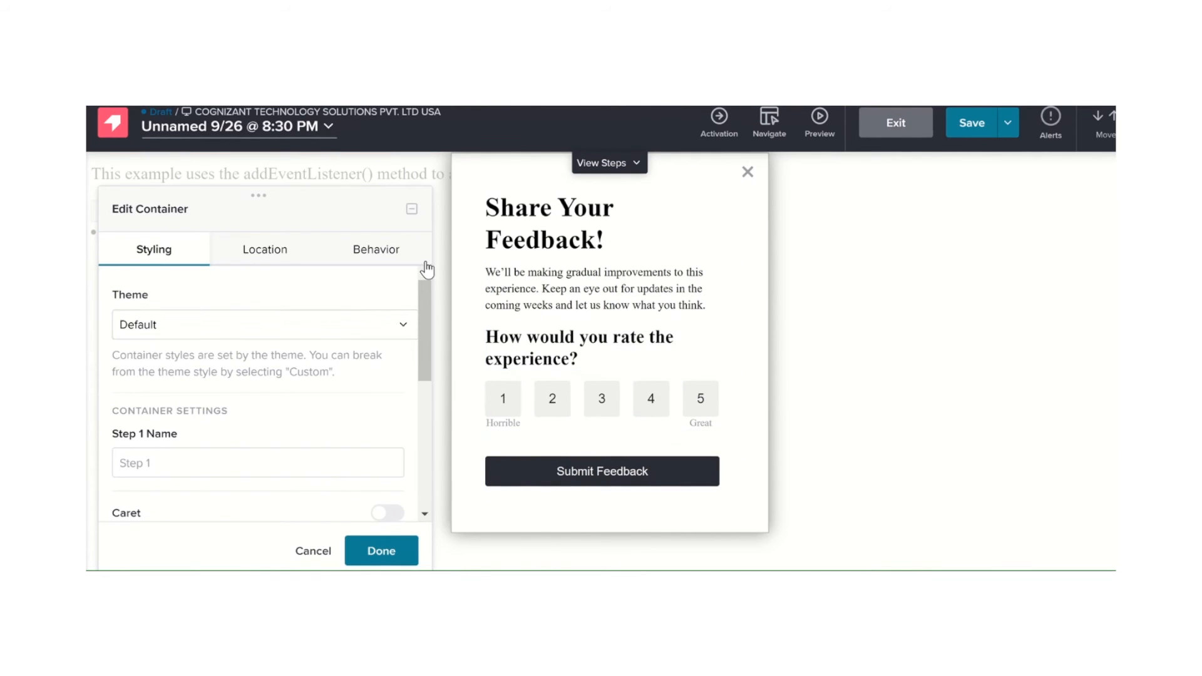
# Look through the poll container's styling settings and anchor it to the page's addEventListener() description paragraph
pyautogui.scroll(-1, 249, 426)
pyautogui.scroll(-3, 249, 427)
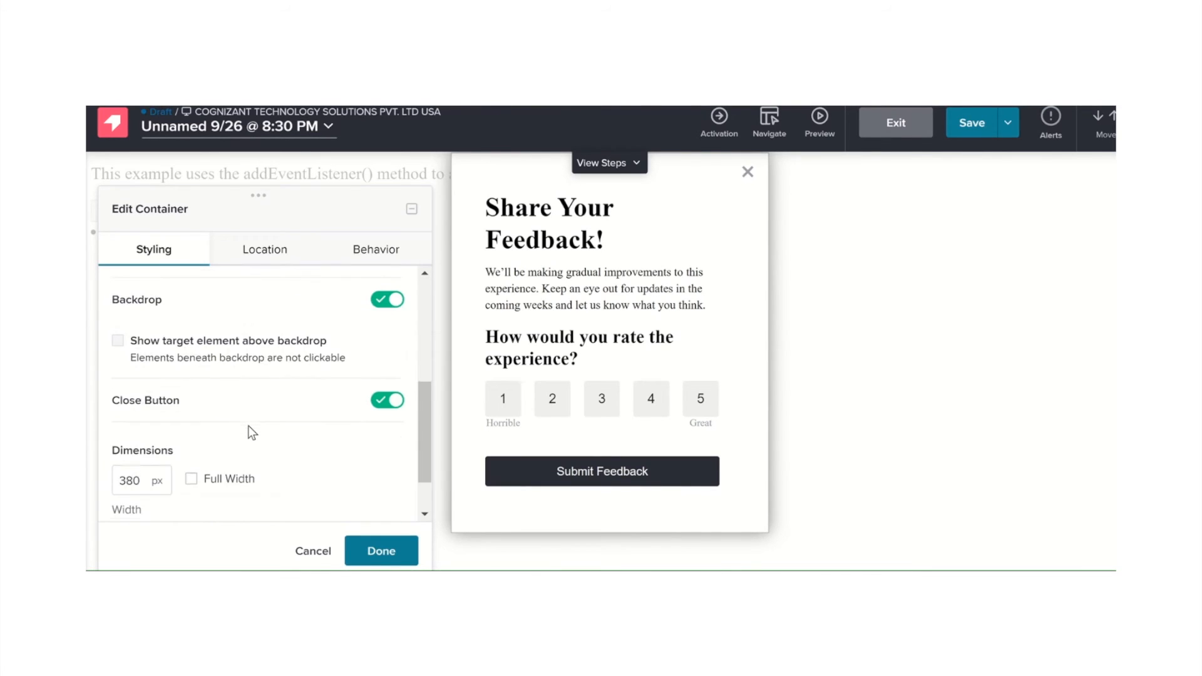
pyautogui.scroll(4, 248, 425)
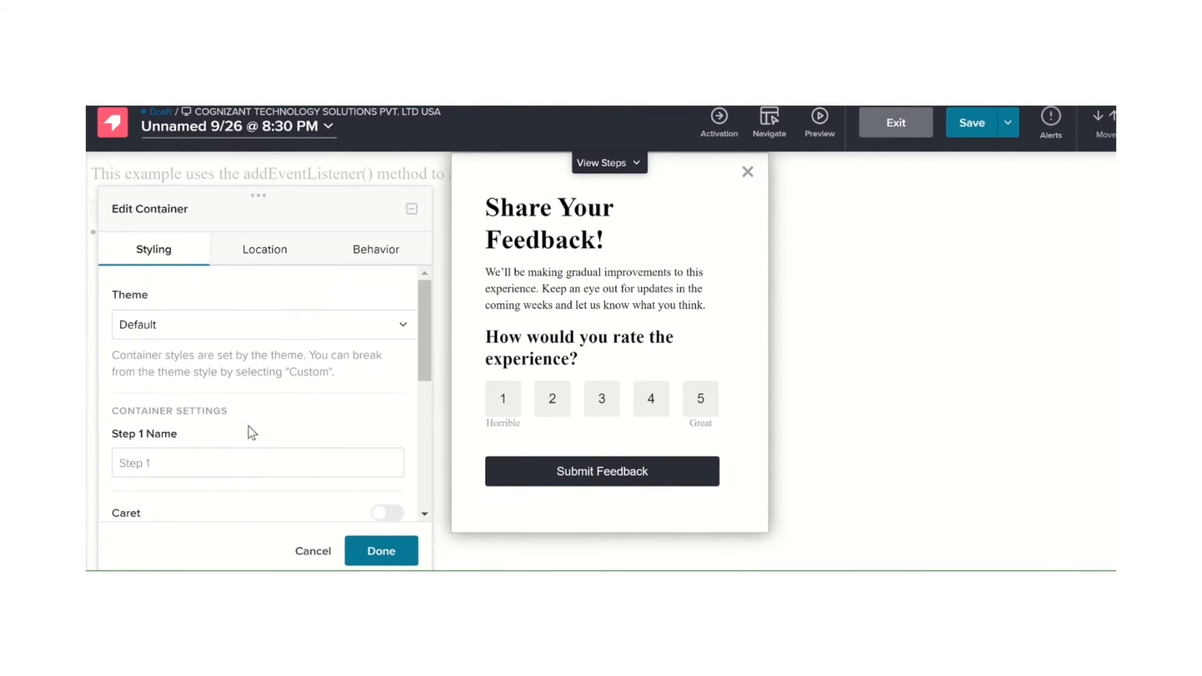
pyautogui.click(267, 251)
pyautogui.scroll(-1, 253, 477)
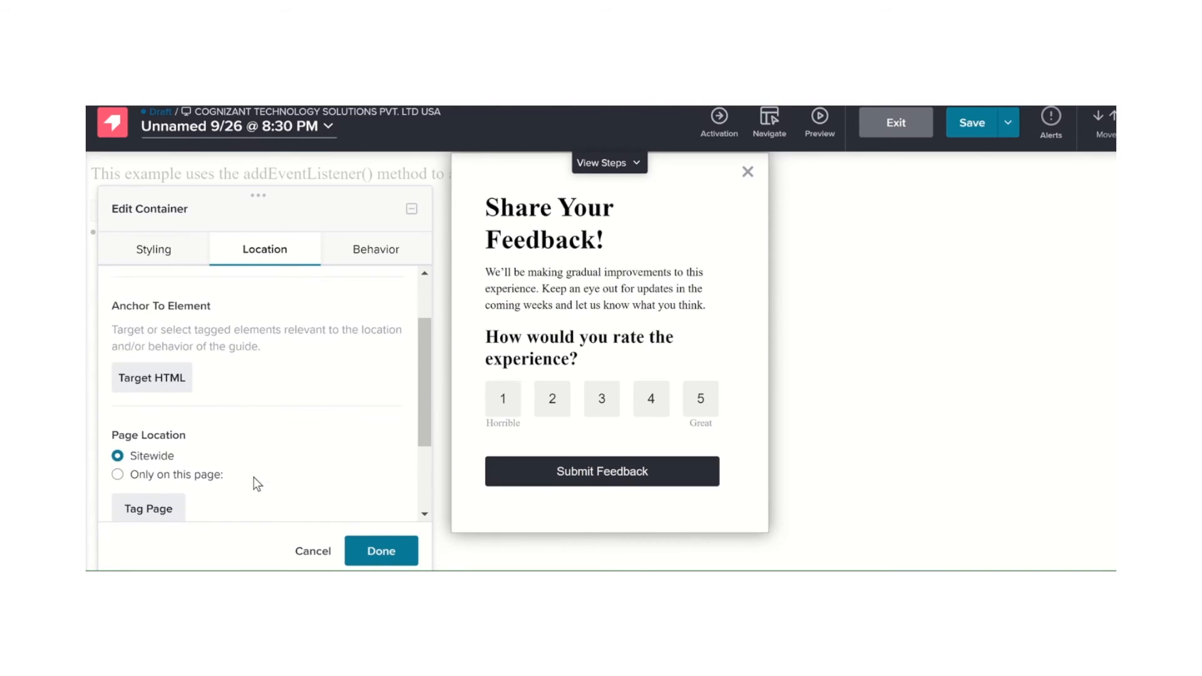
pyautogui.click(155, 379)
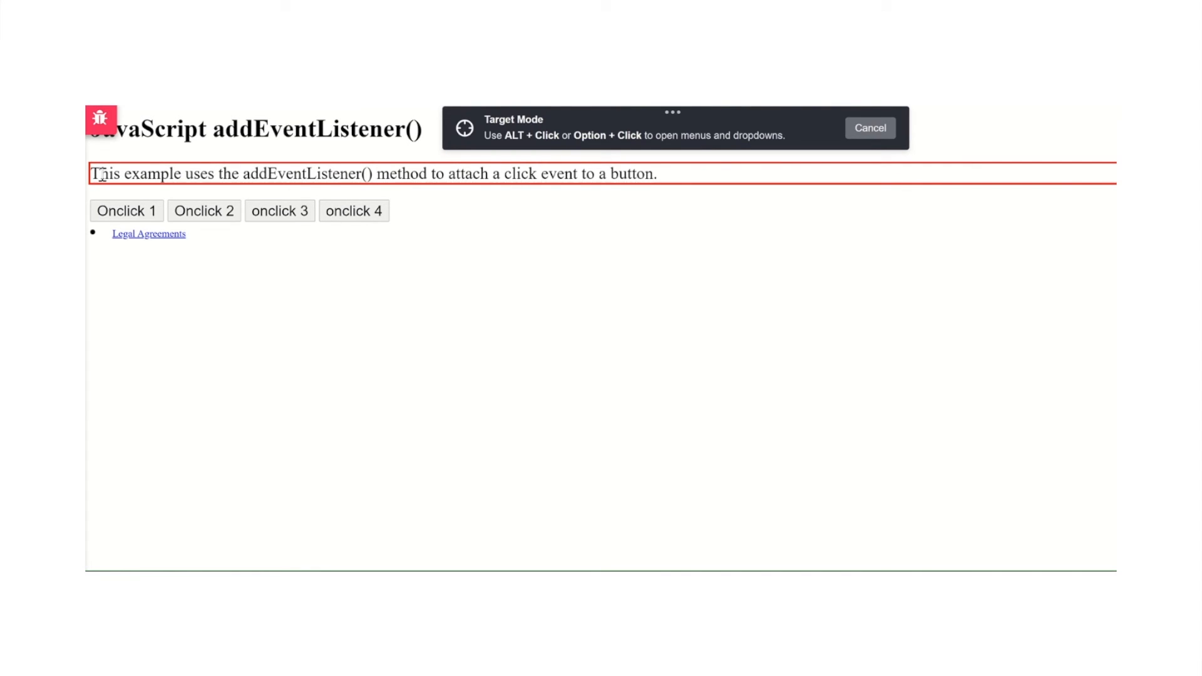
pyautogui.click(256, 170)
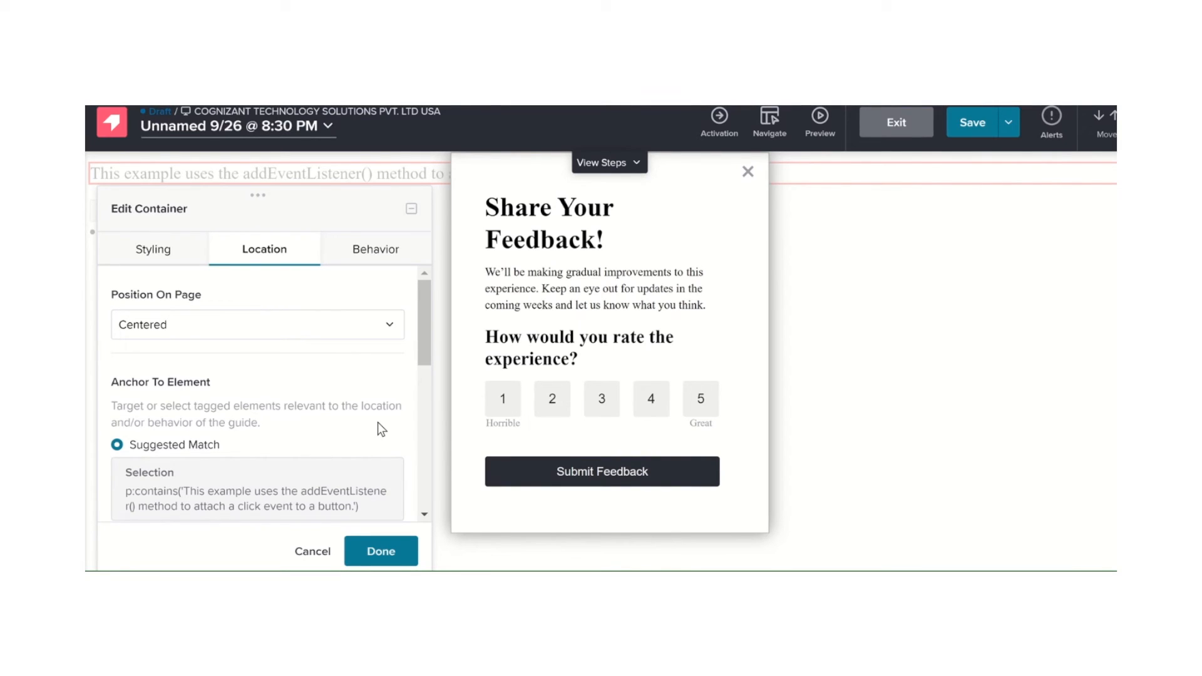
# Try the Top Aligned page position for the poll container, switch it to Right Aligned, and apply the container settings
pyautogui.scroll(-1, 378, 422)
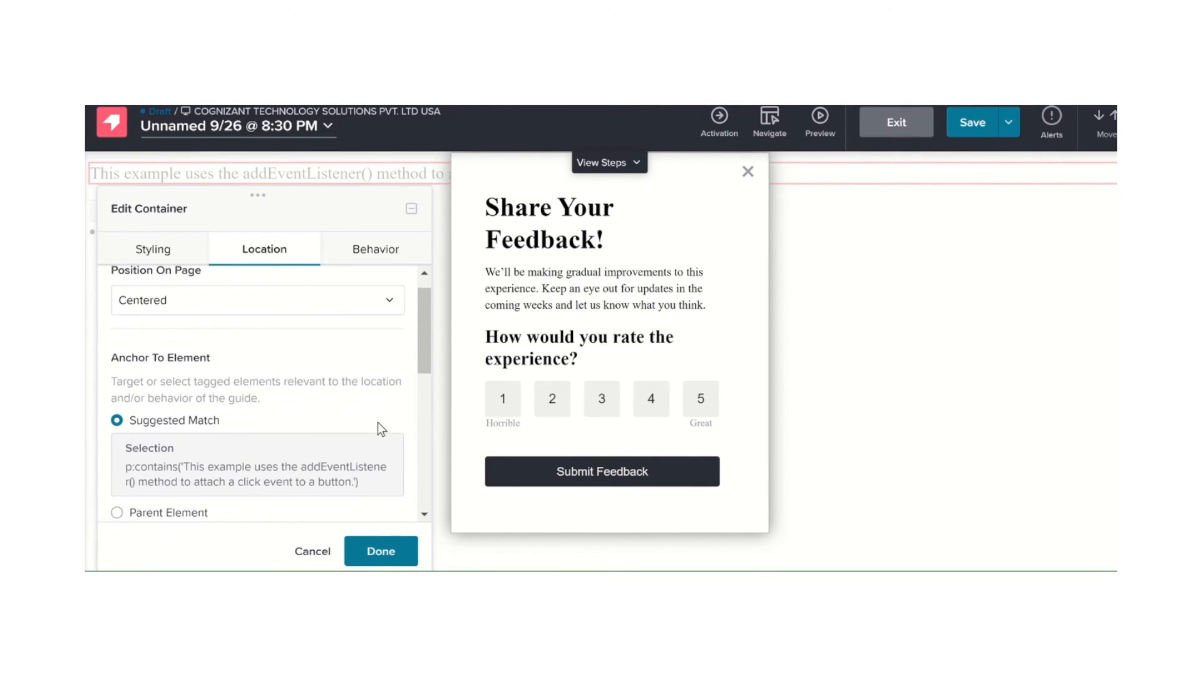
pyautogui.scroll(1, 377, 422)
pyautogui.click(374, 329)
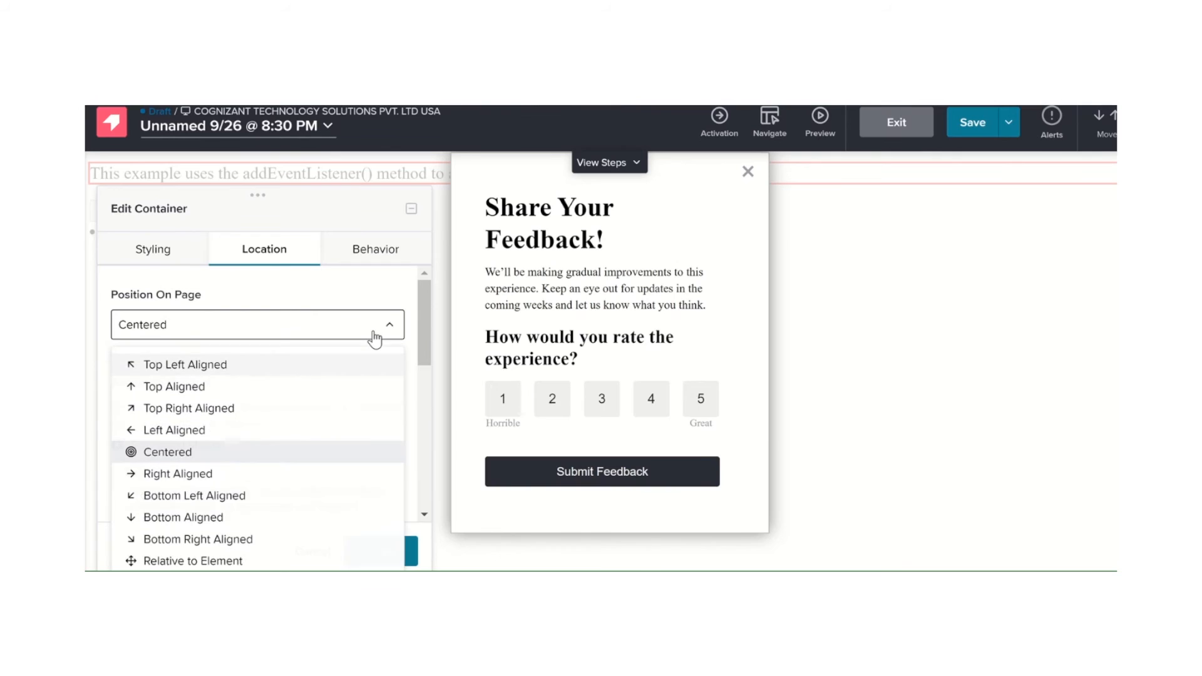
pyautogui.click(187, 386)
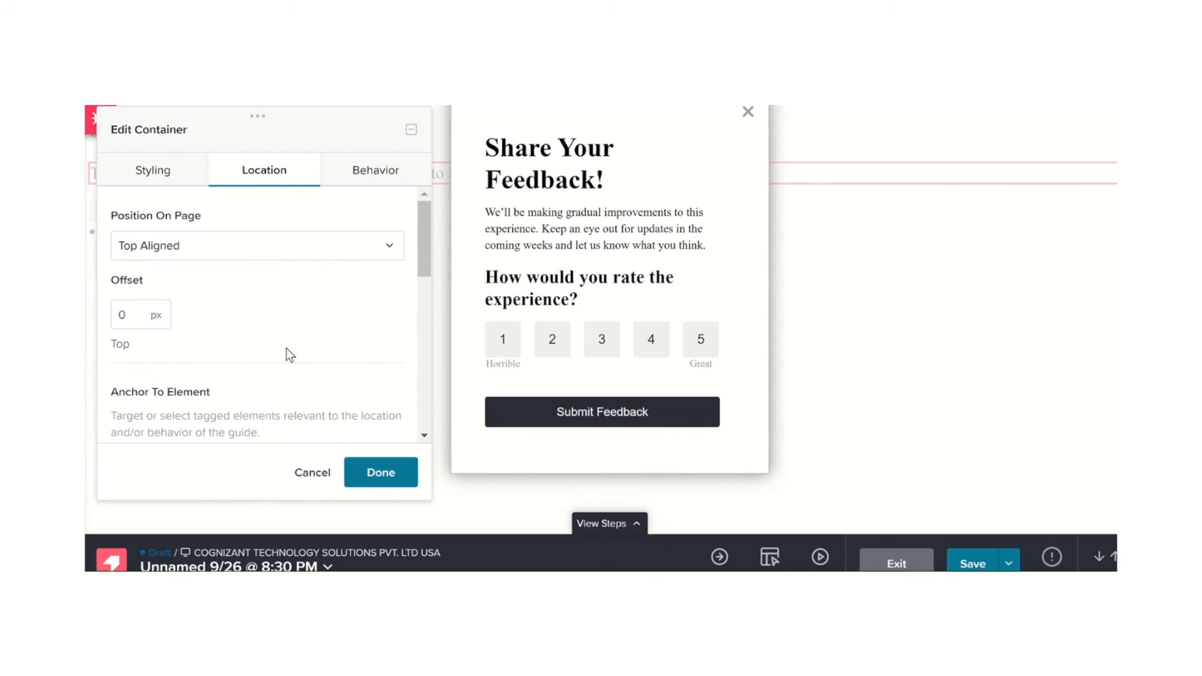
pyautogui.click(364, 257)
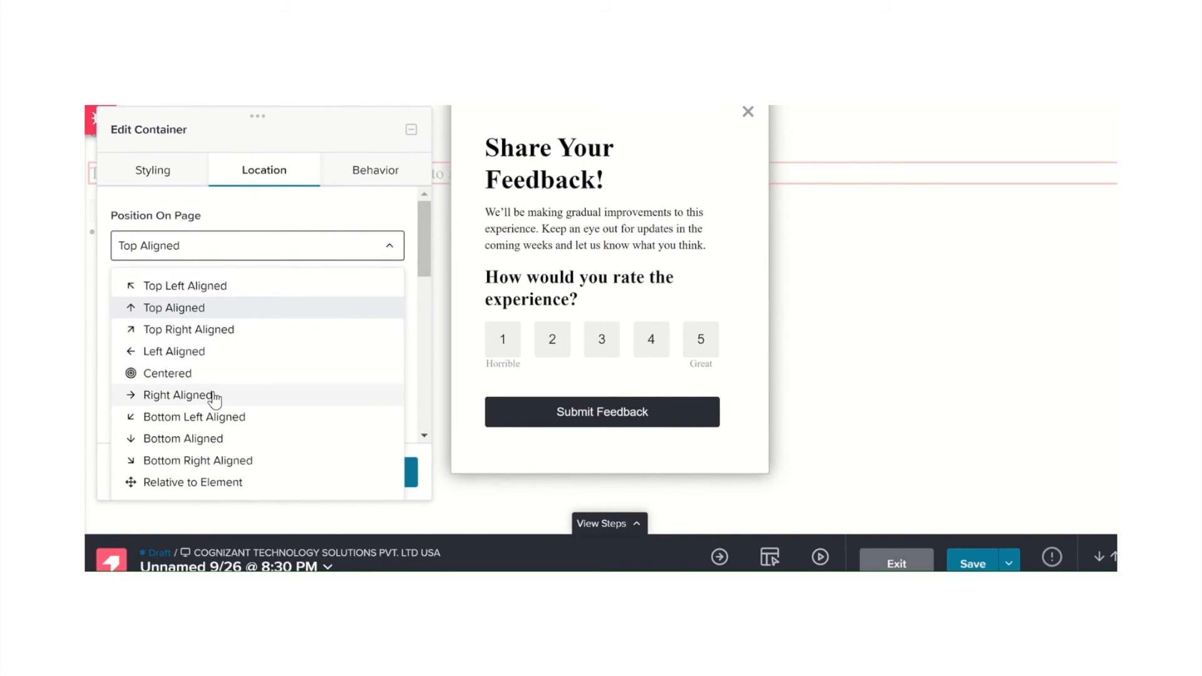
pyautogui.click(215, 395)
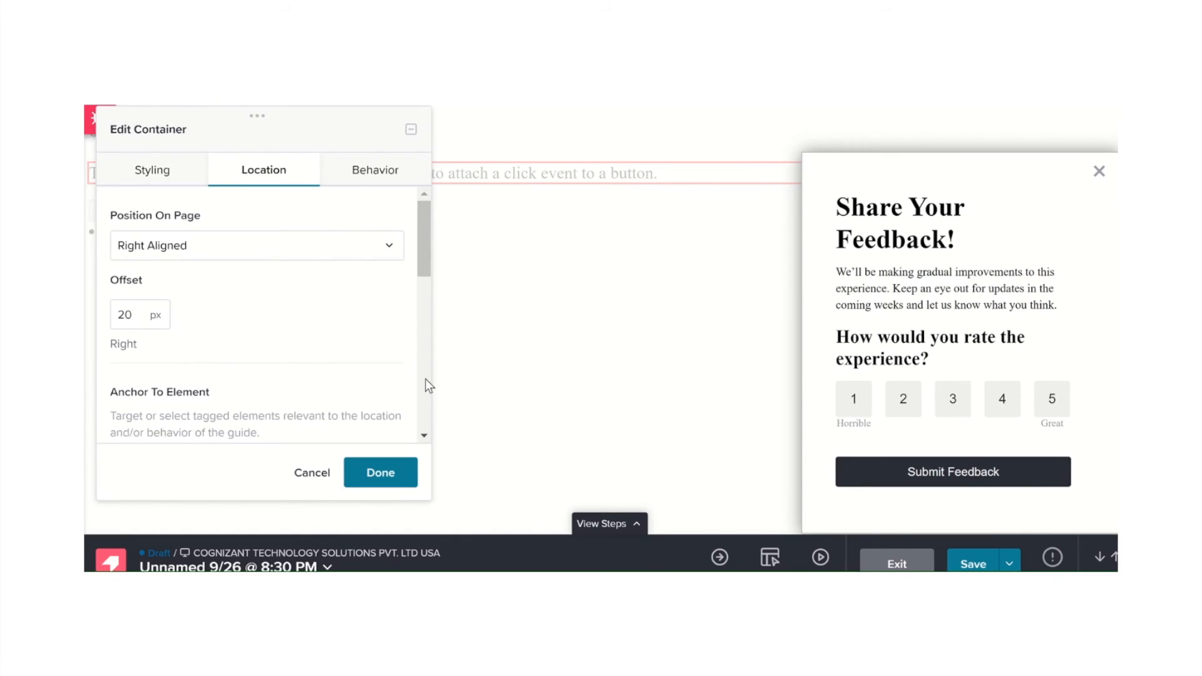
pyautogui.moveTo(278, 135); pyautogui.dragTo(355, 158)
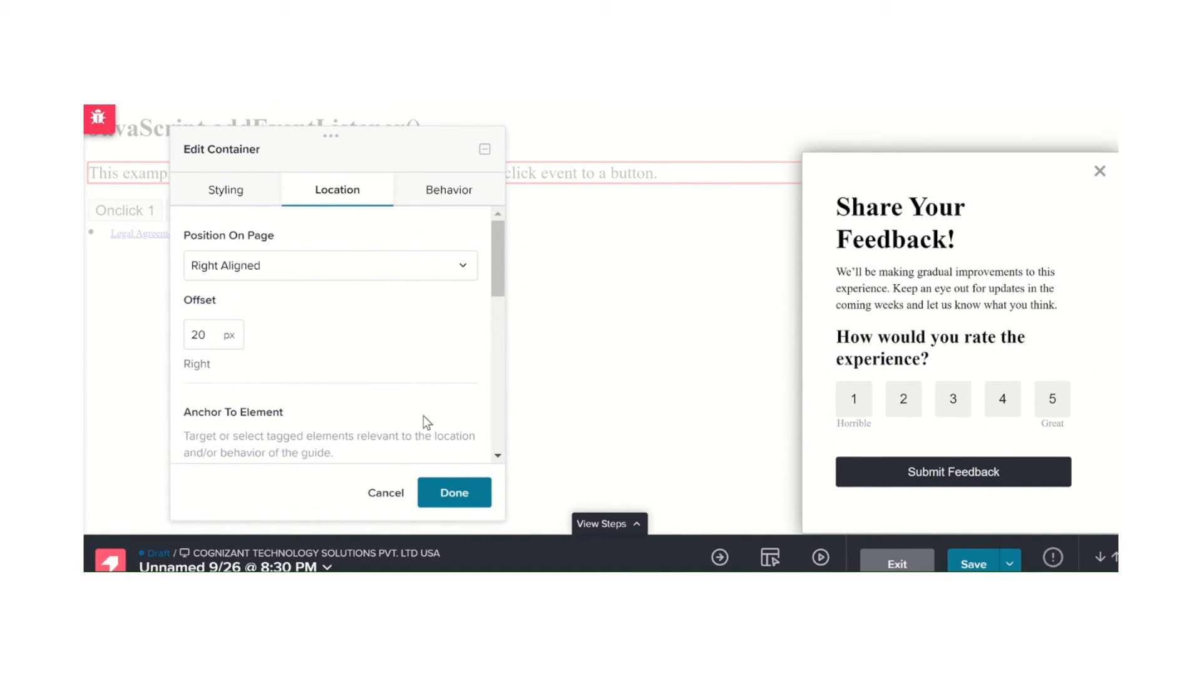
pyautogui.click(457, 482)
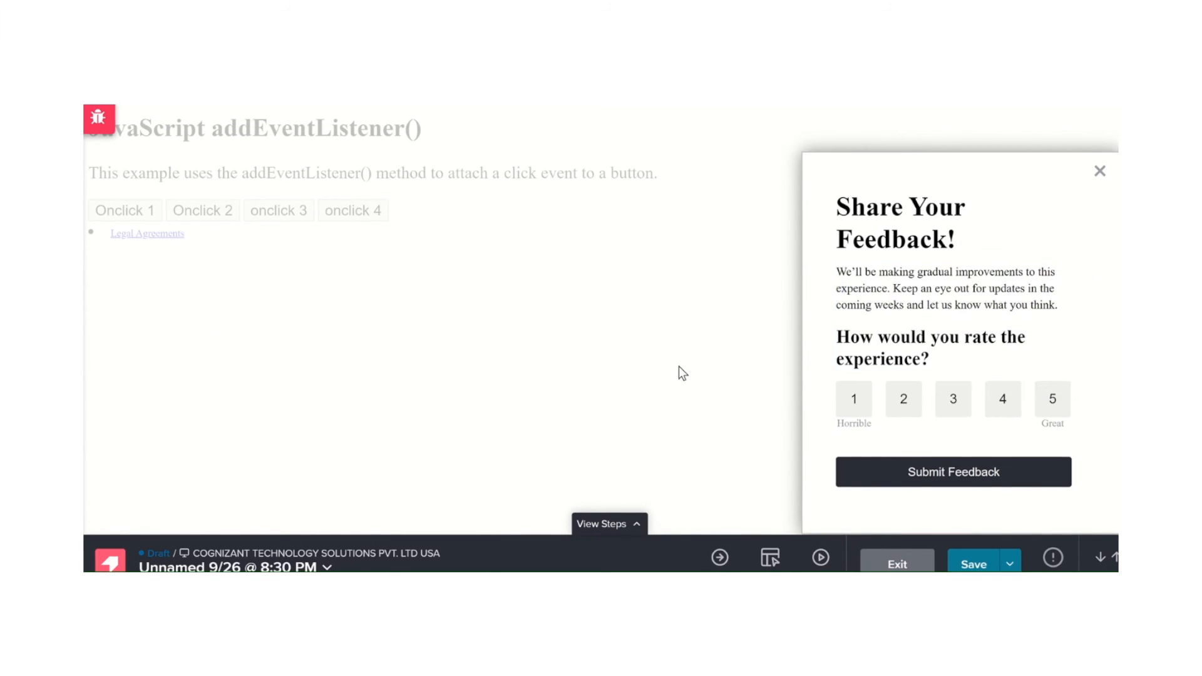
# Save the feedback poll guide and exit the Visual Design Studio
pyautogui.click(974, 563)
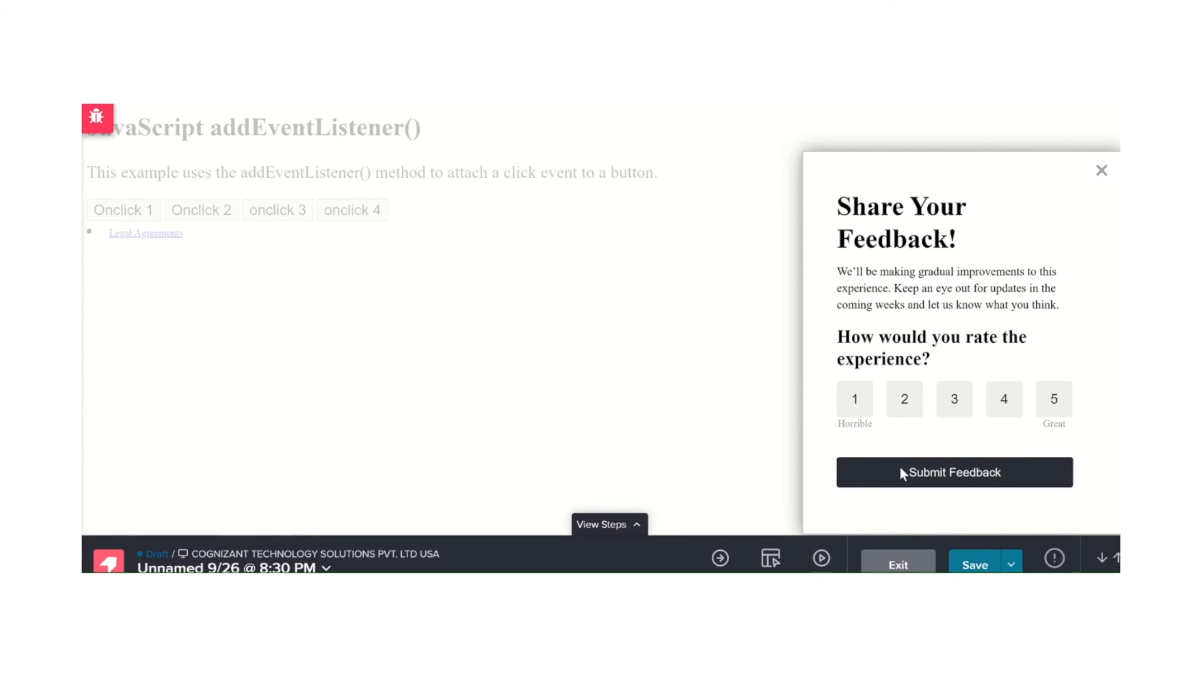
pyautogui.click(982, 567)
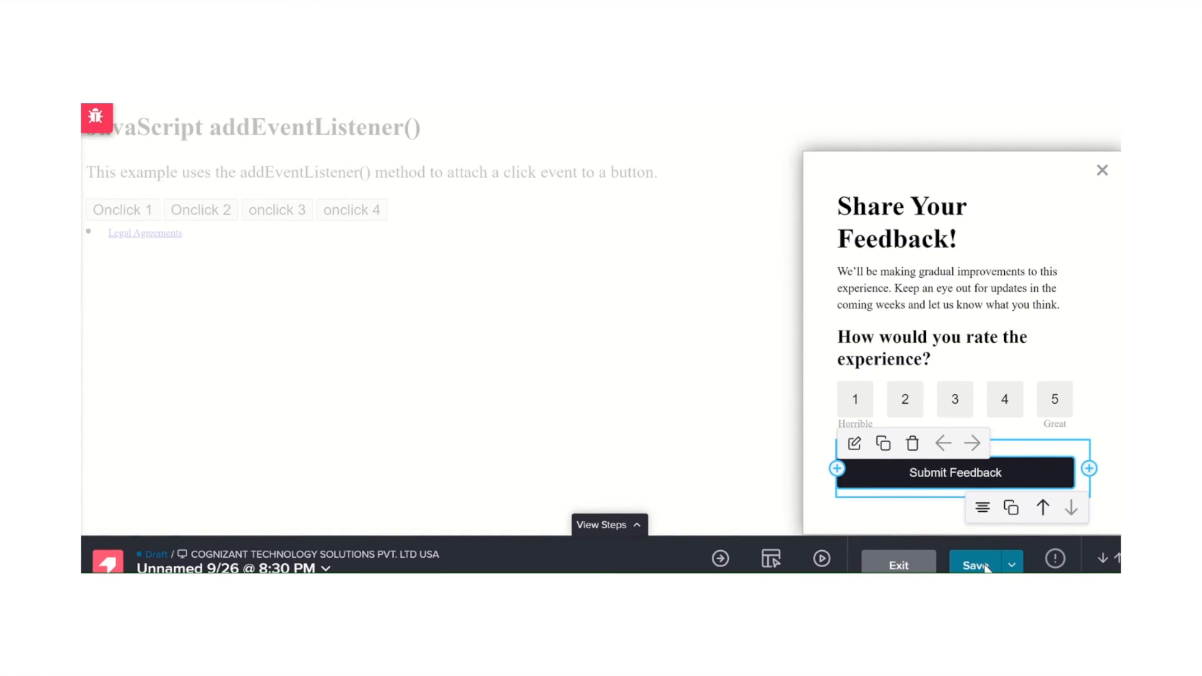
pyautogui.click(898, 564)
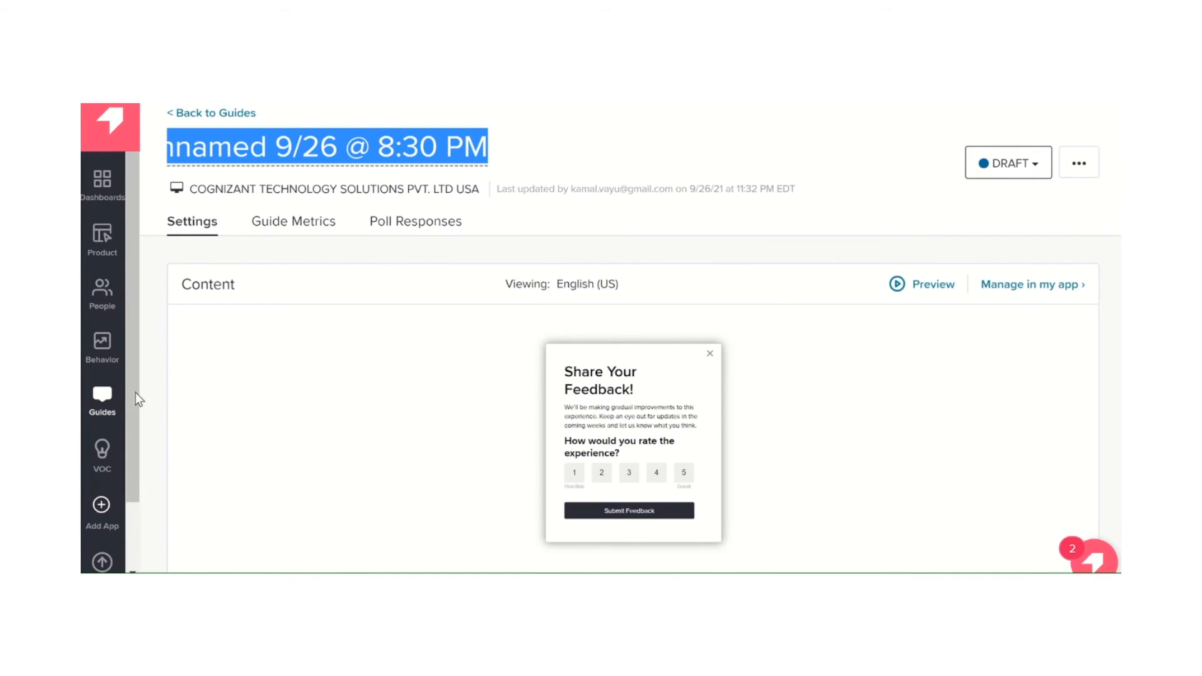
# Look through the VOC section and read the descriptions of the NPS and Feedback features
pyautogui.scroll(-1, 144, 432)
pyautogui.scroll(-2, 122, 474)
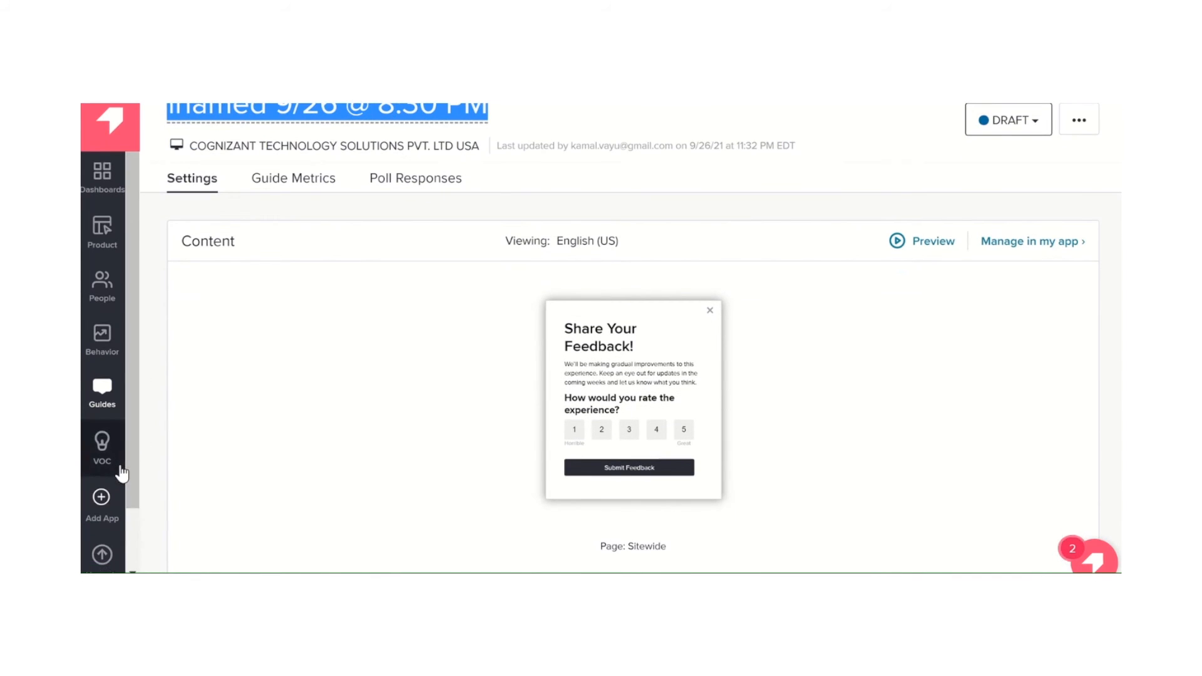
pyautogui.scroll(-1, 107, 389)
pyautogui.click(104, 383)
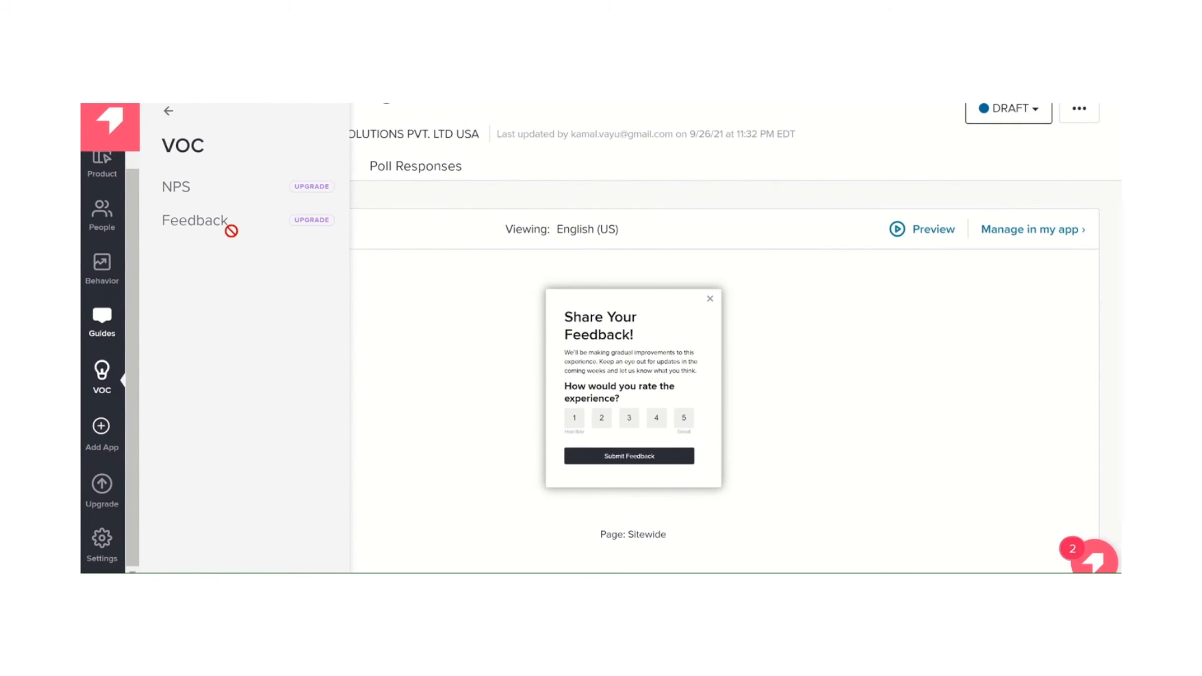
pyautogui.scroll(2, 288, 329)
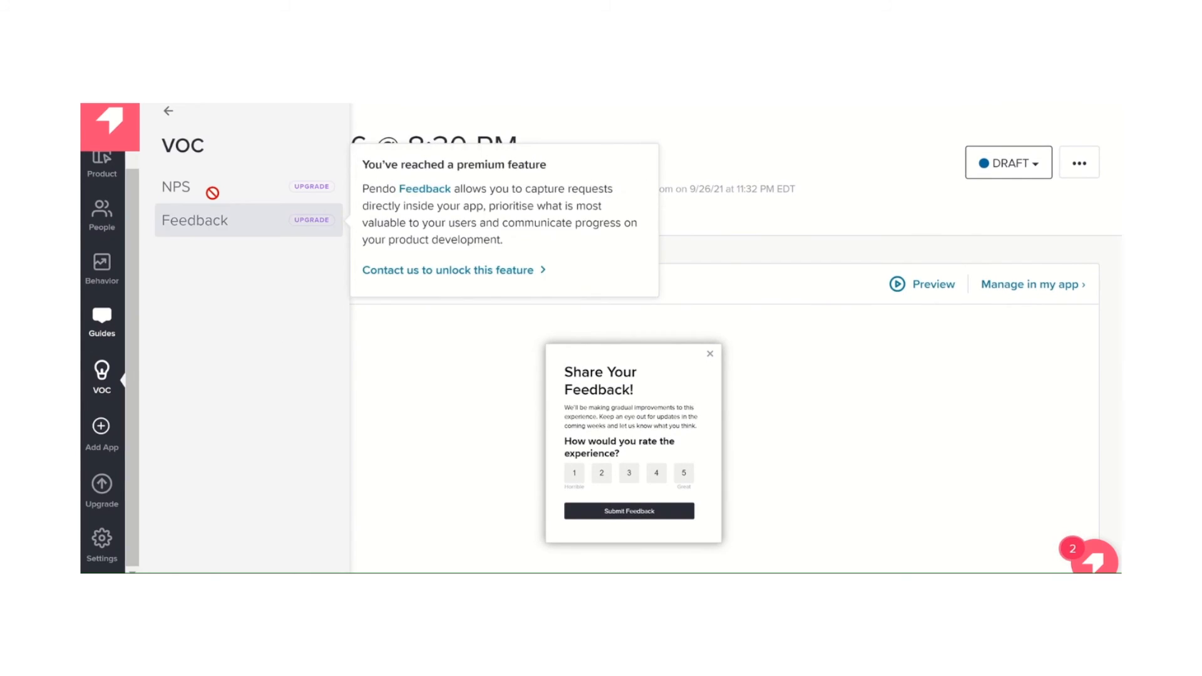
pyautogui.moveTo(212, 193)
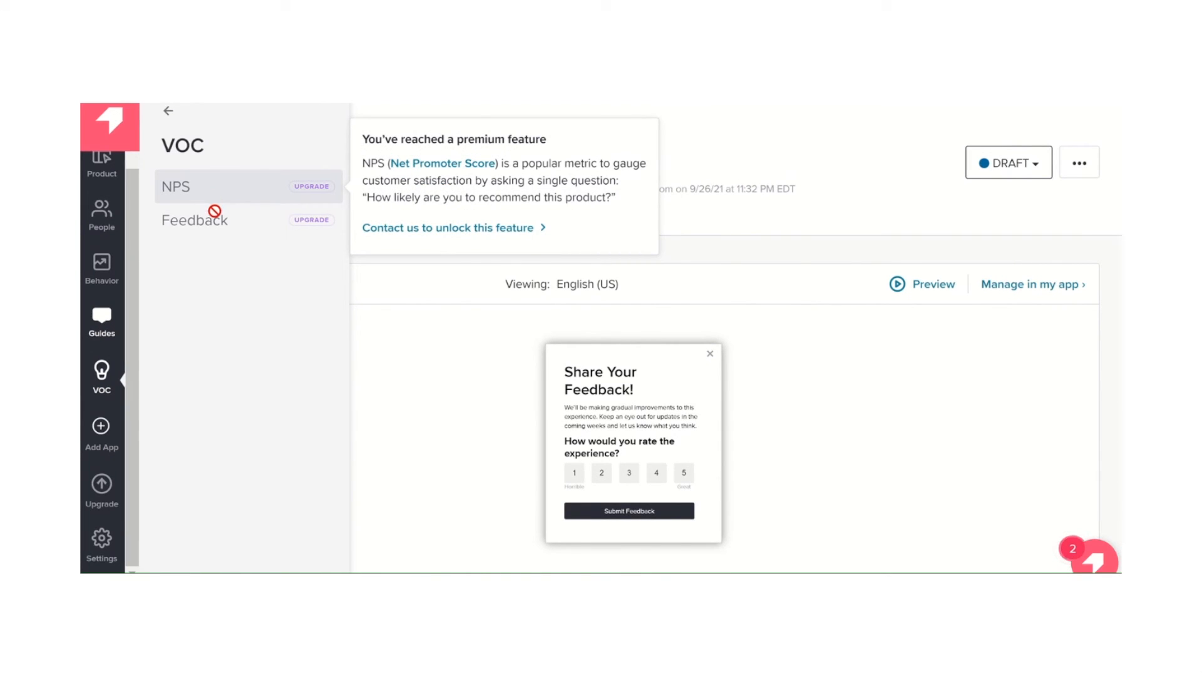
pyautogui.moveTo(217, 223)
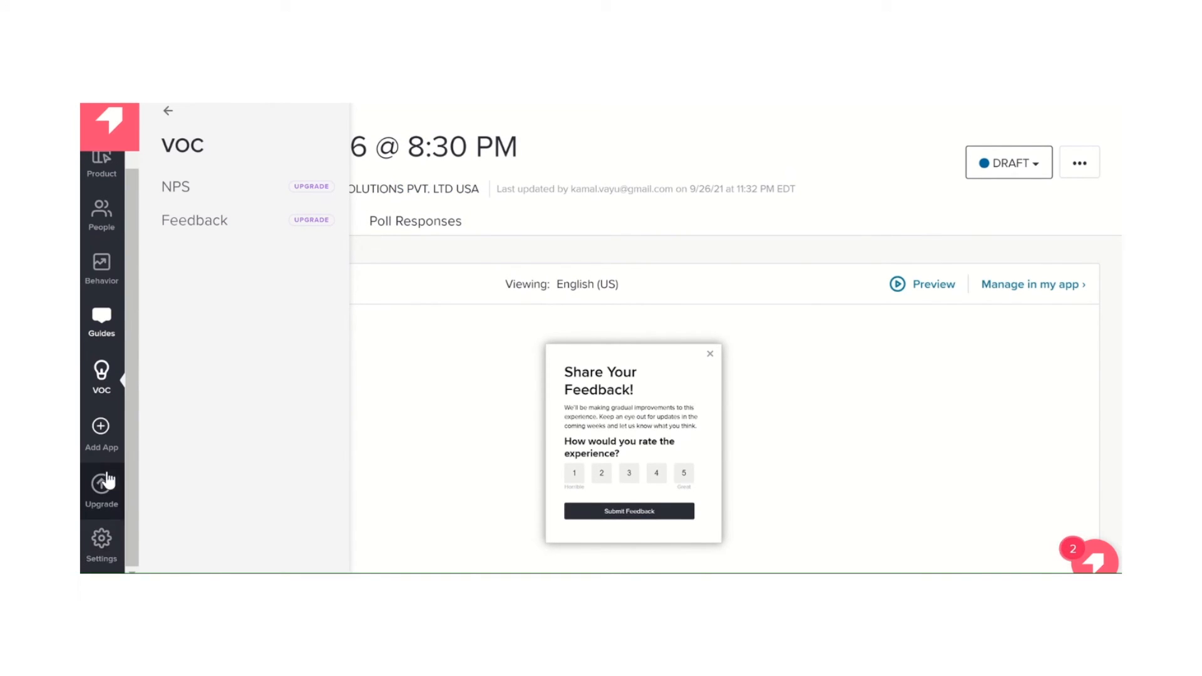
# Open the Data Mappings settings and examine the visitor-level metadata, including the data types available for categoryType
pyautogui.click(100, 541)
pyautogui.moveTo(257, 431)
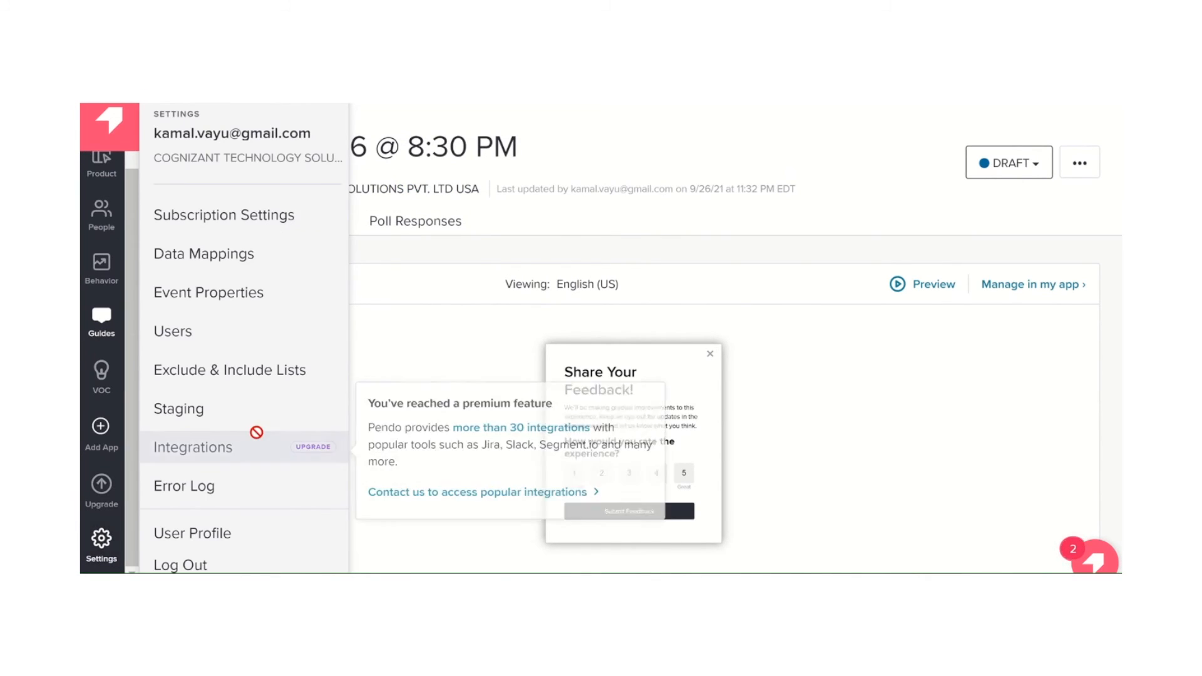
pyautogui.scroll(-1, 256, 432)
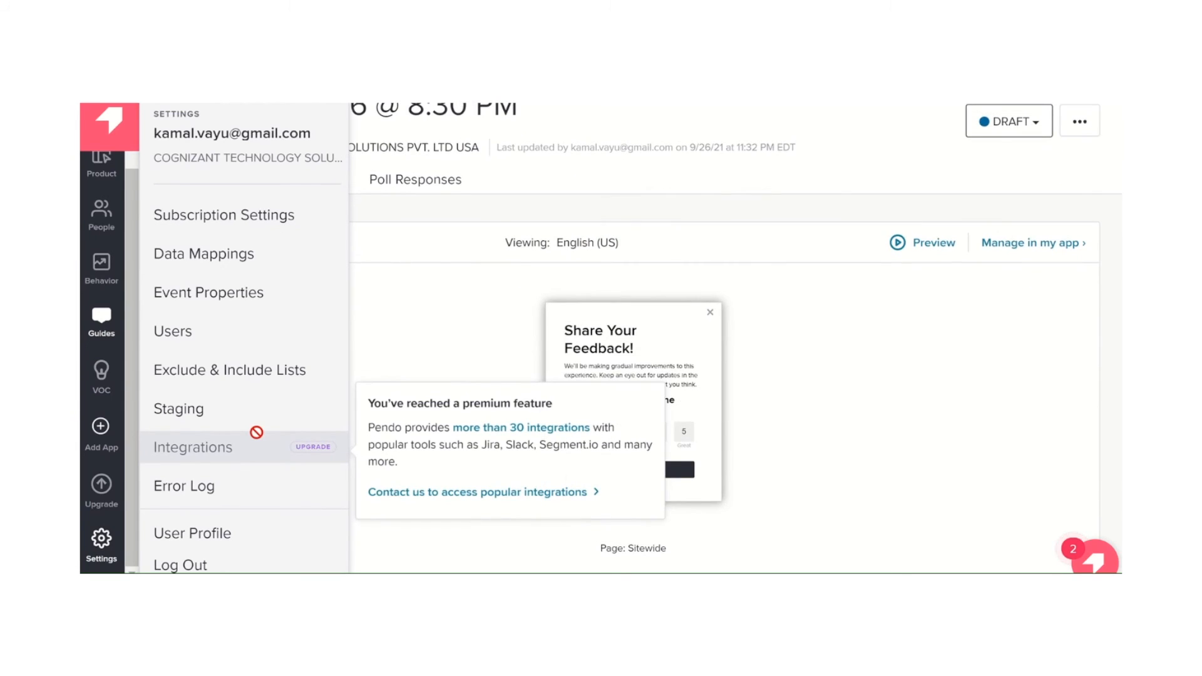
pyautogui.click(247, 254)
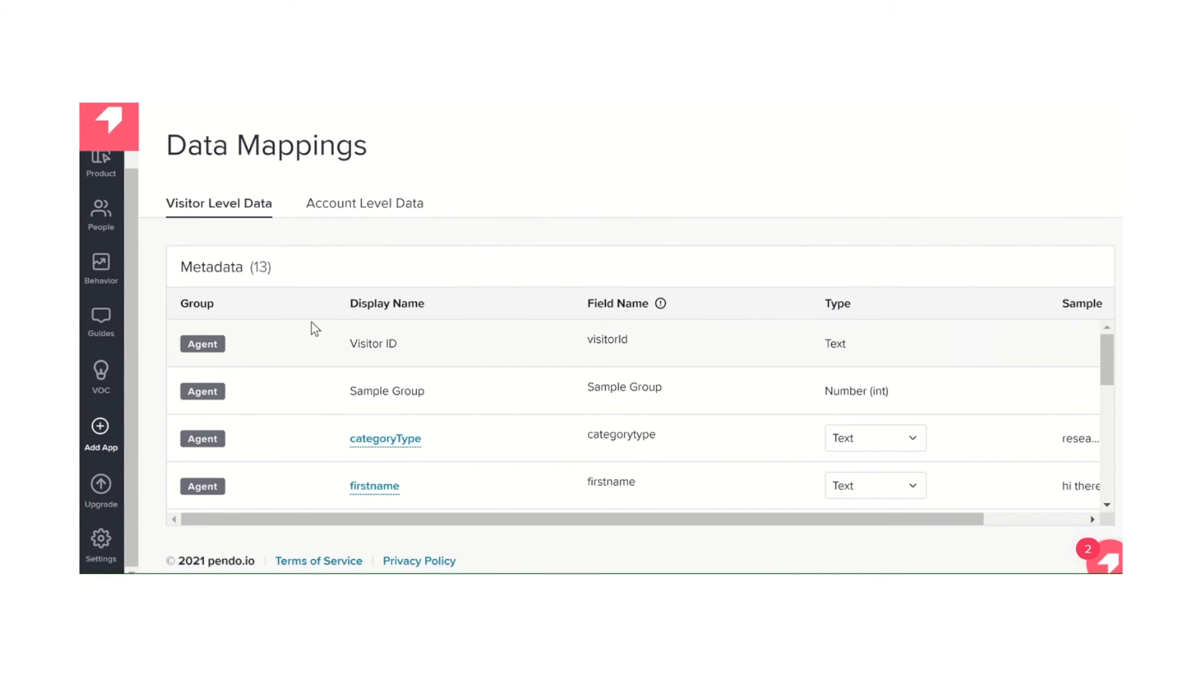
pyautogui.scroll(-1, 310, 322)
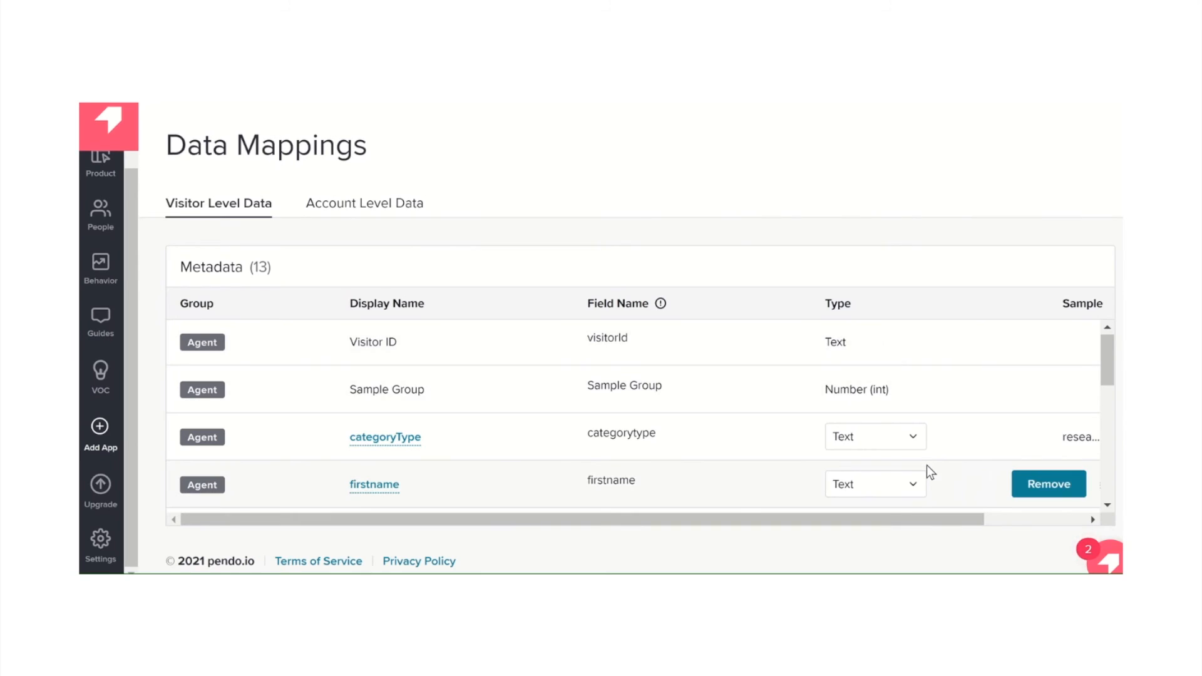
pyautogui.scroll(-1, 927, 466)
pyautogui.click(908, 378)
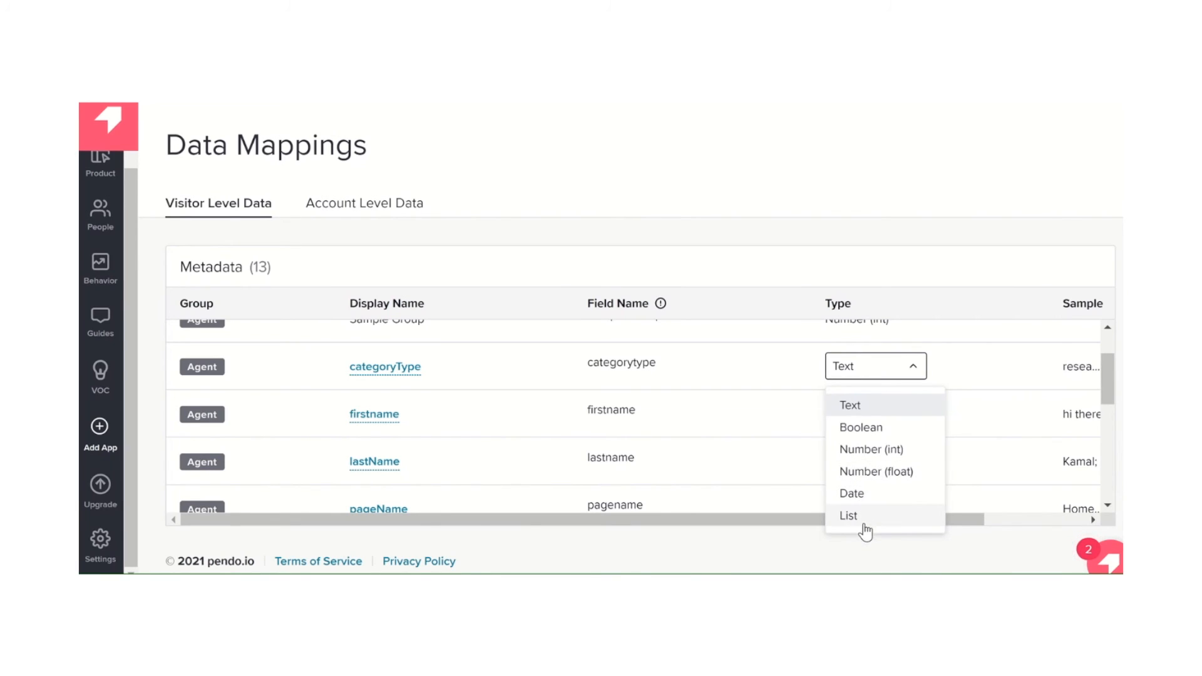
pyautogui.click(714, 546)
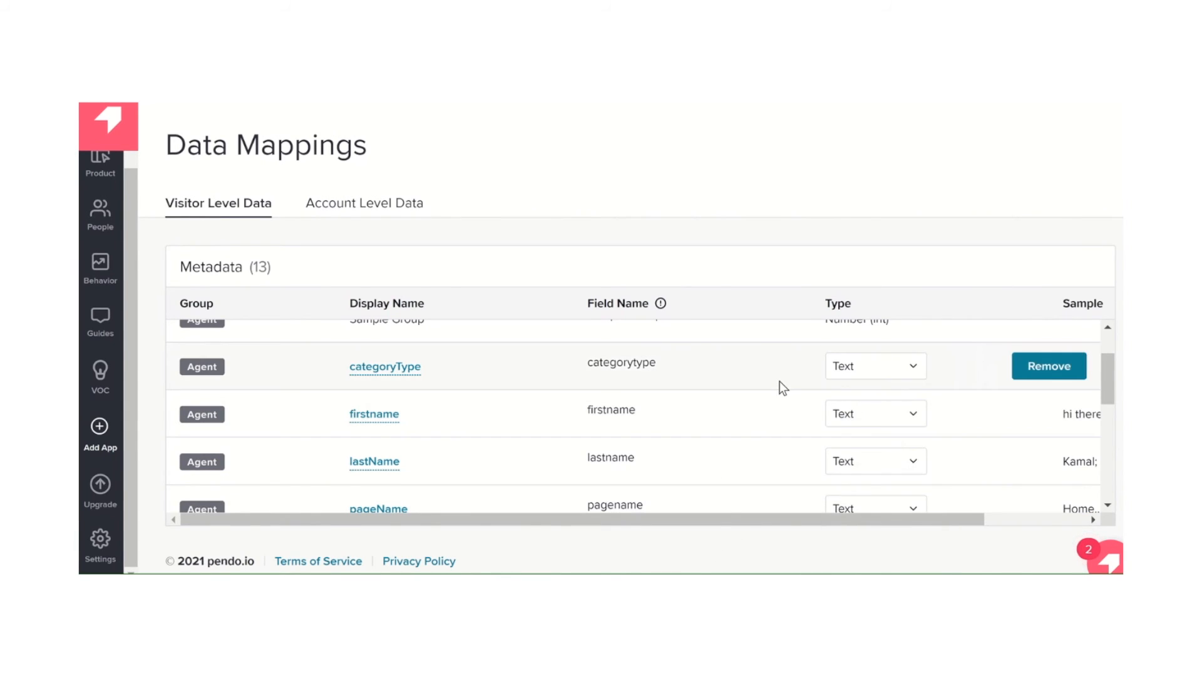
pyautogui.scroll(1, 779, 381)
pyautogui.scroll(-1, 779, 381)
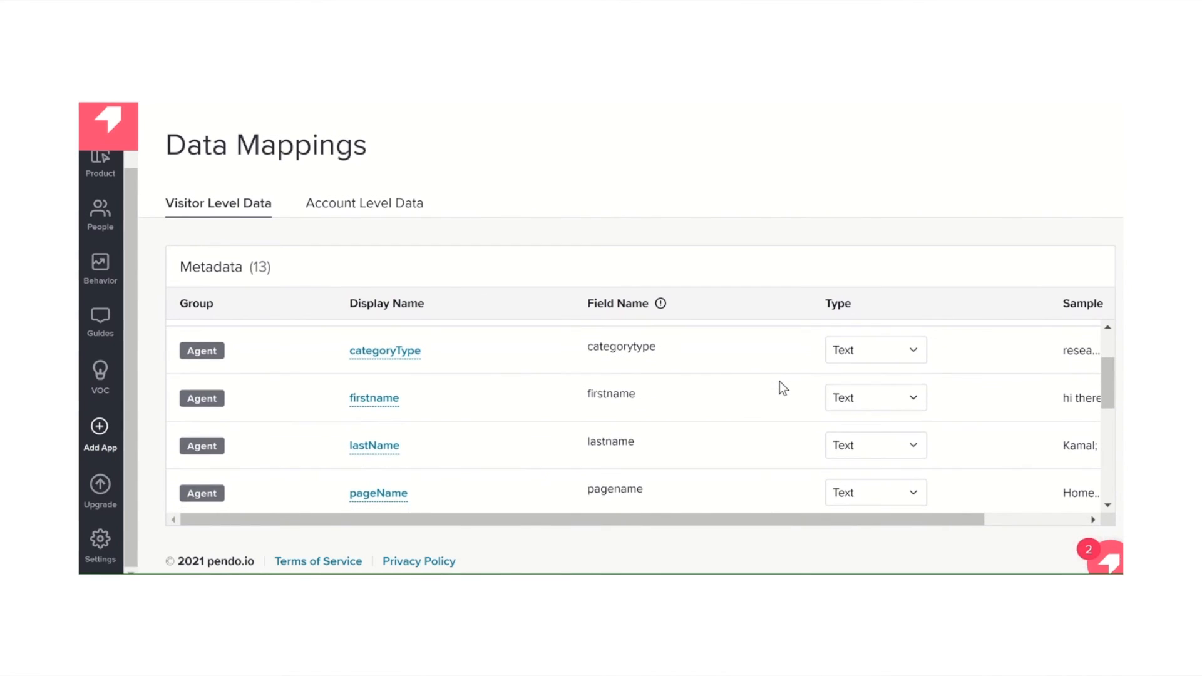
# Add a custom account-level metadata field named test with the type Number (int)
pyautogui.click(370, 213)
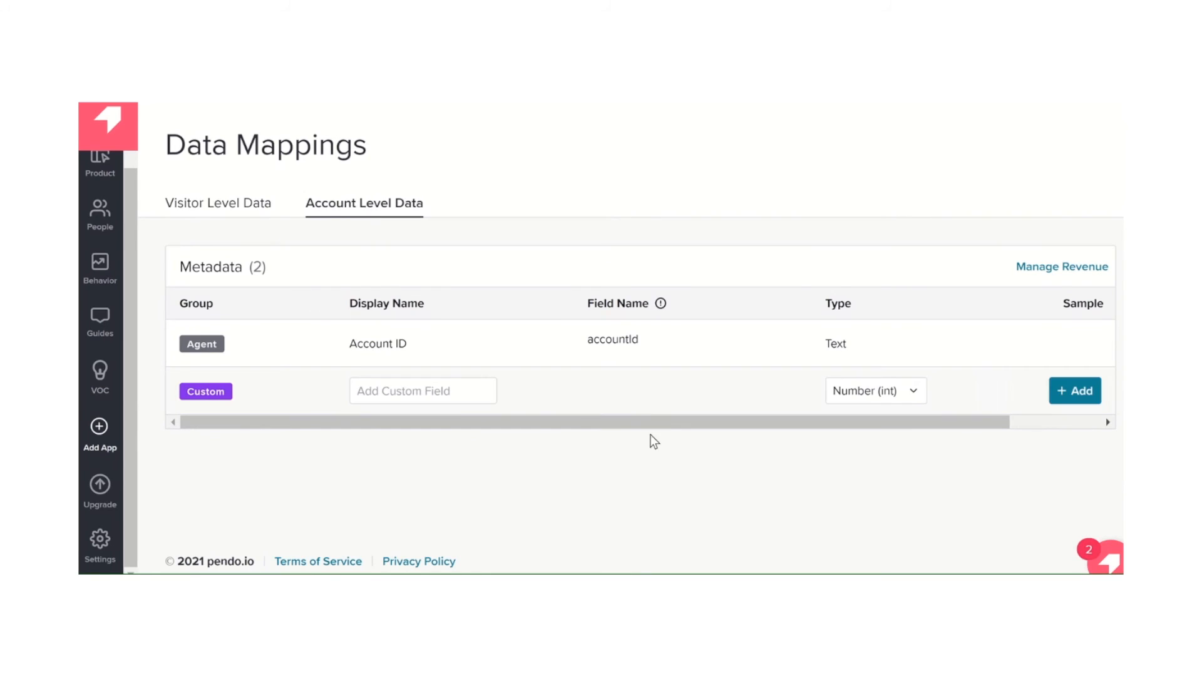
pyautogui.moveTo(864, 411)
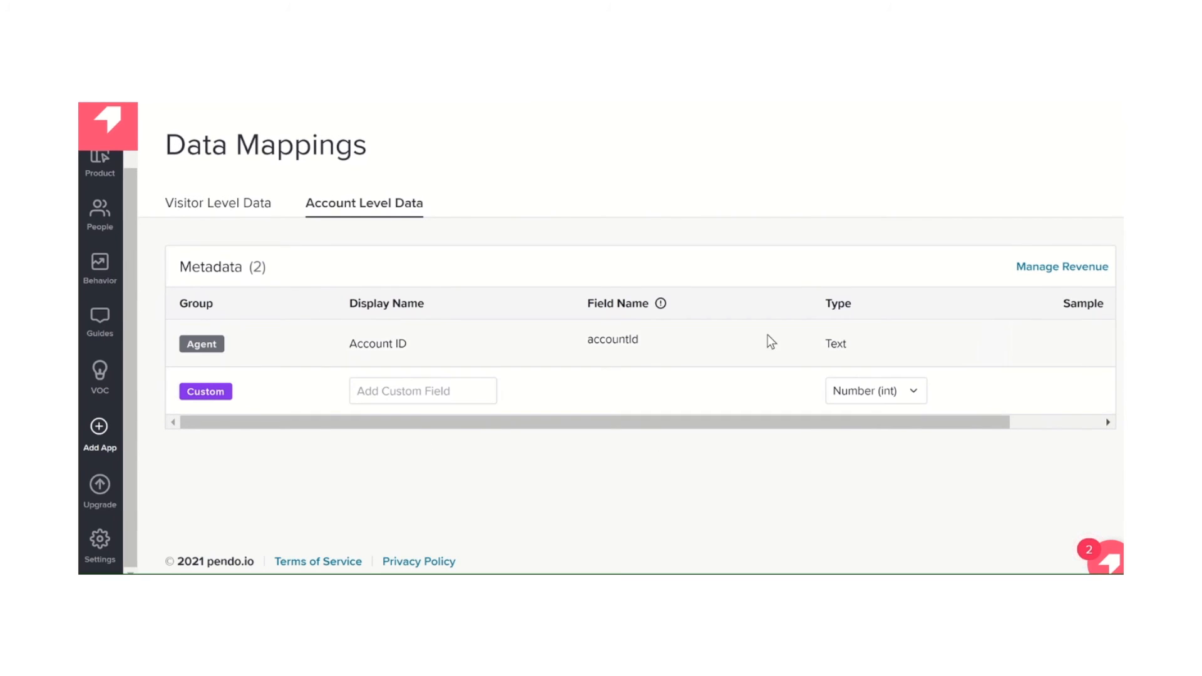
pyautogui.click(405, 392)
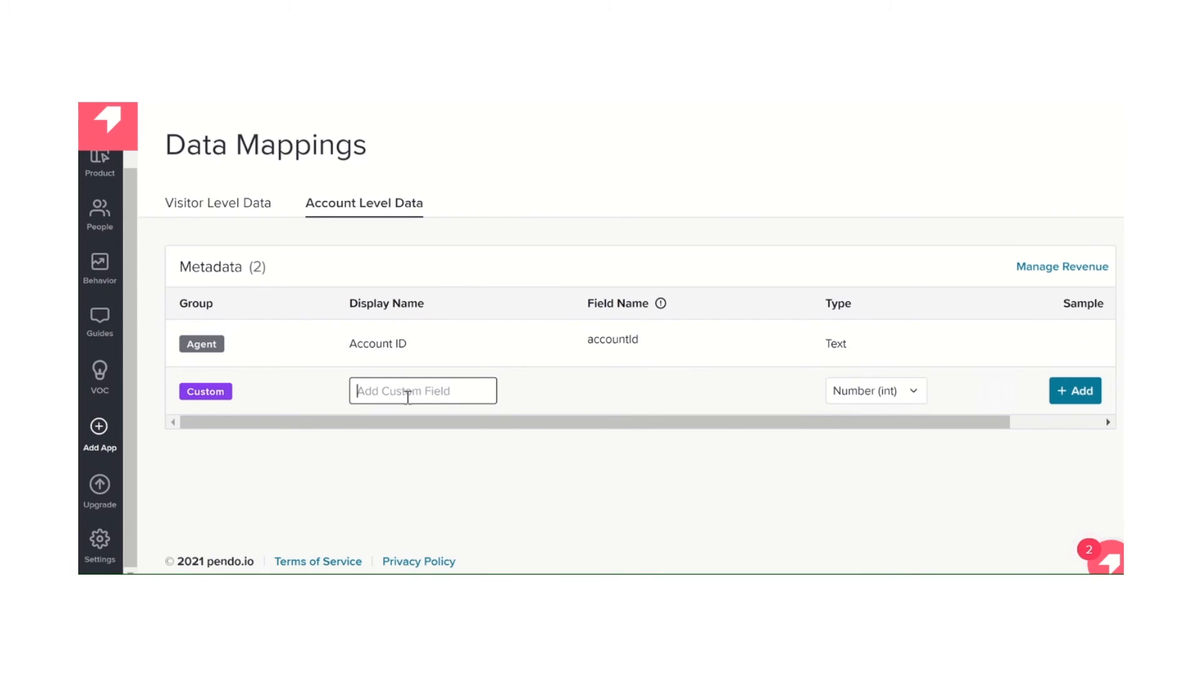
pyautogui.write('test')
pyautogui.click(1085, 393)
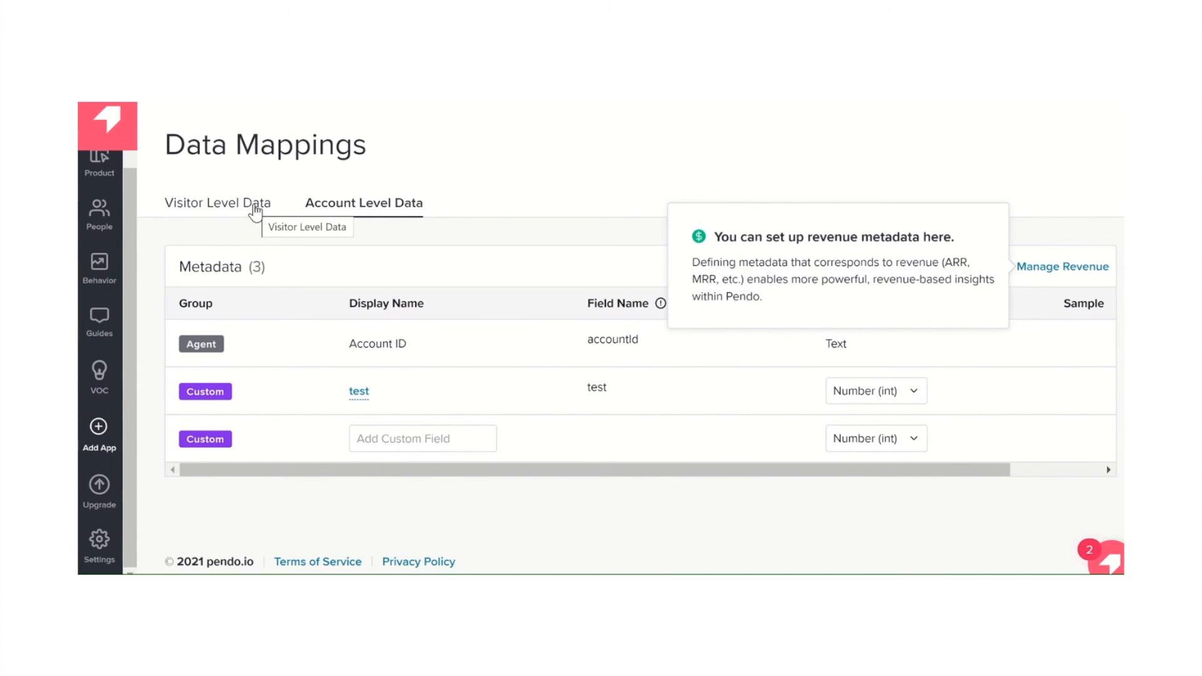
# Open the Event Properties settings and read the help notes for the properties and their types
pyautogui.click(99, 539)
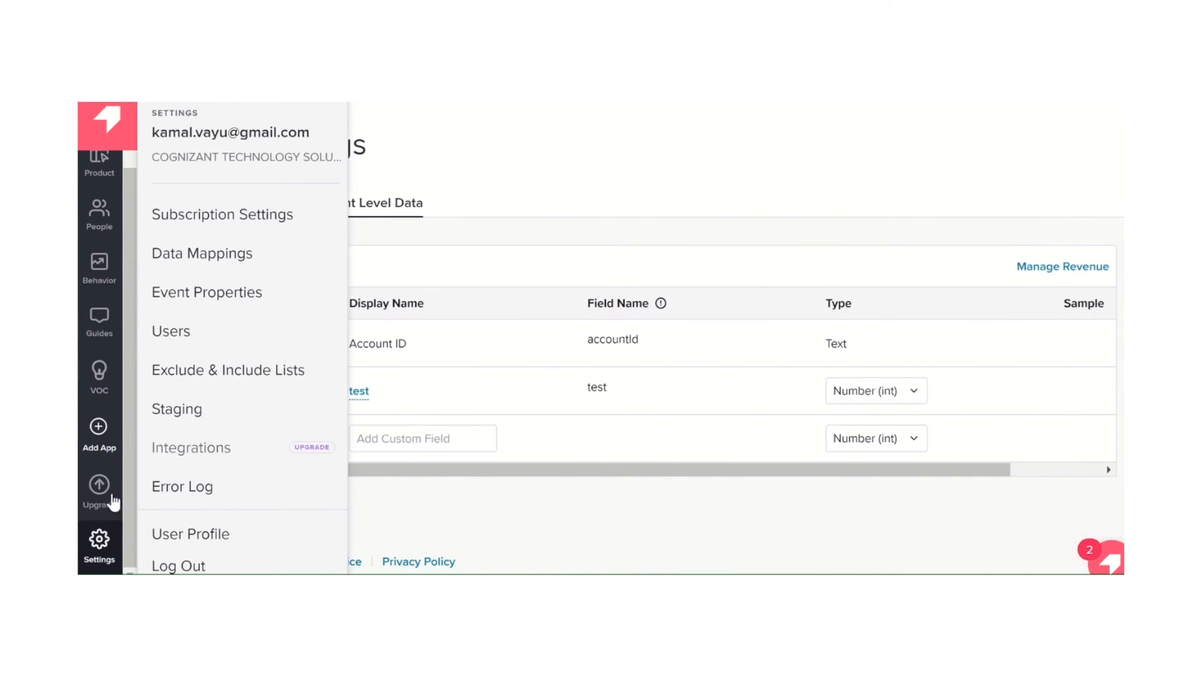
pyautogui.click(260, 292)
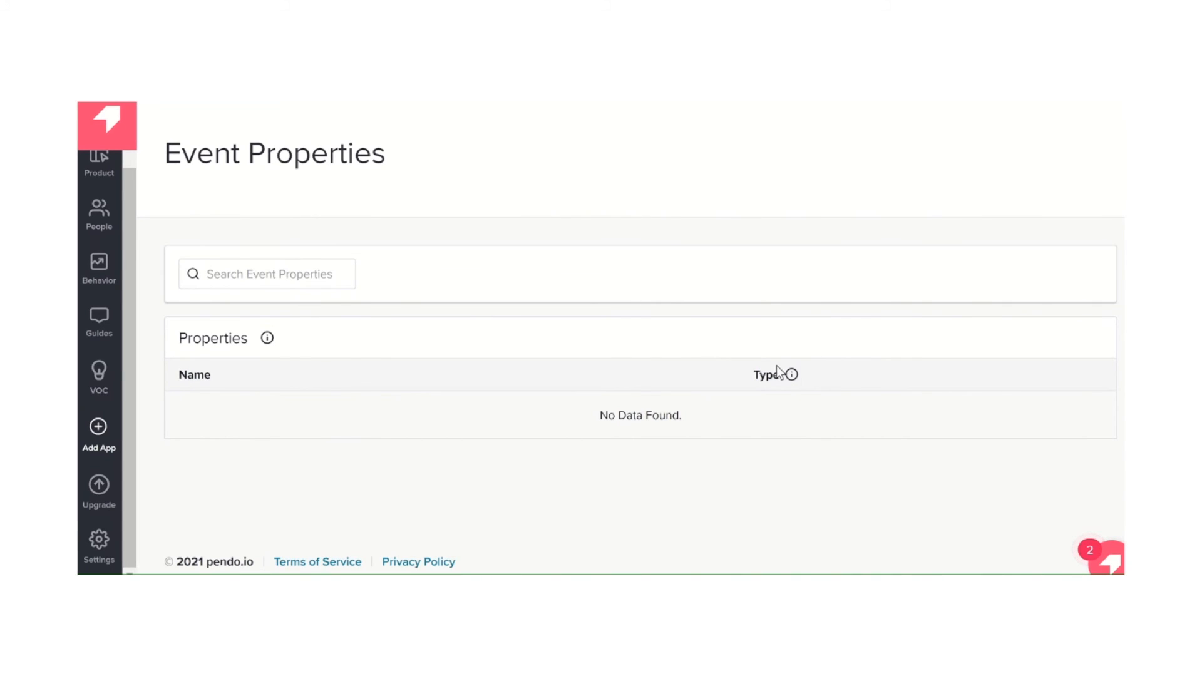
pyautogui.moveTo(794, 376)
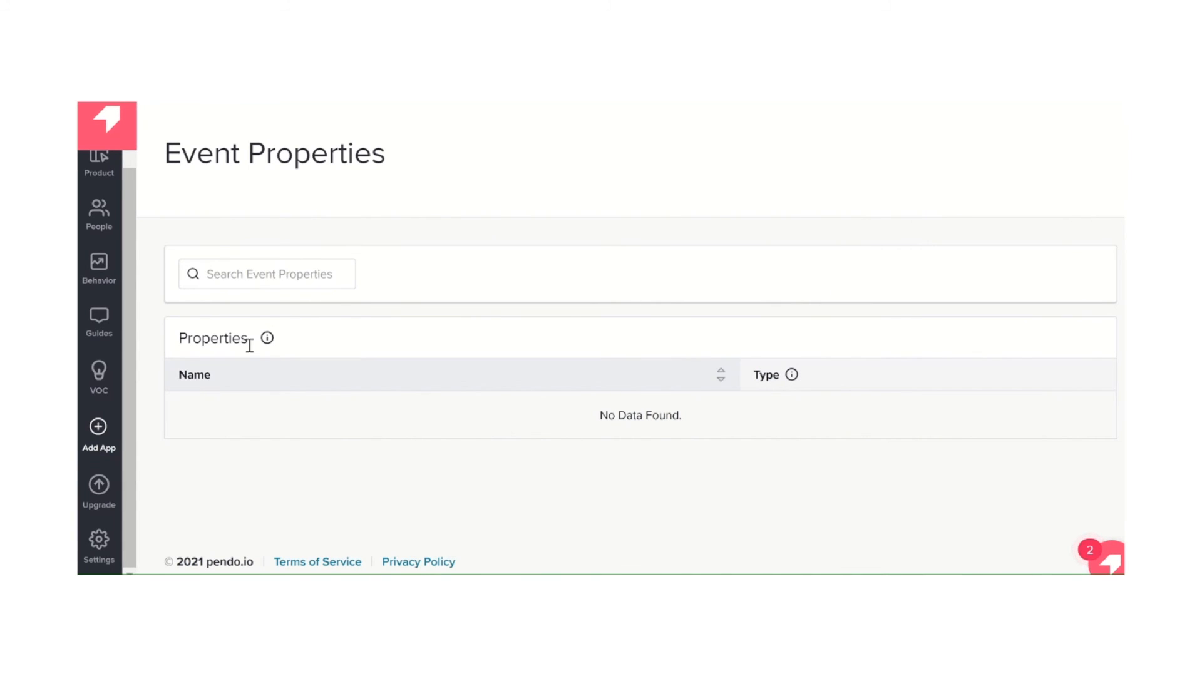
pyautogui.moveTo(267, 342)
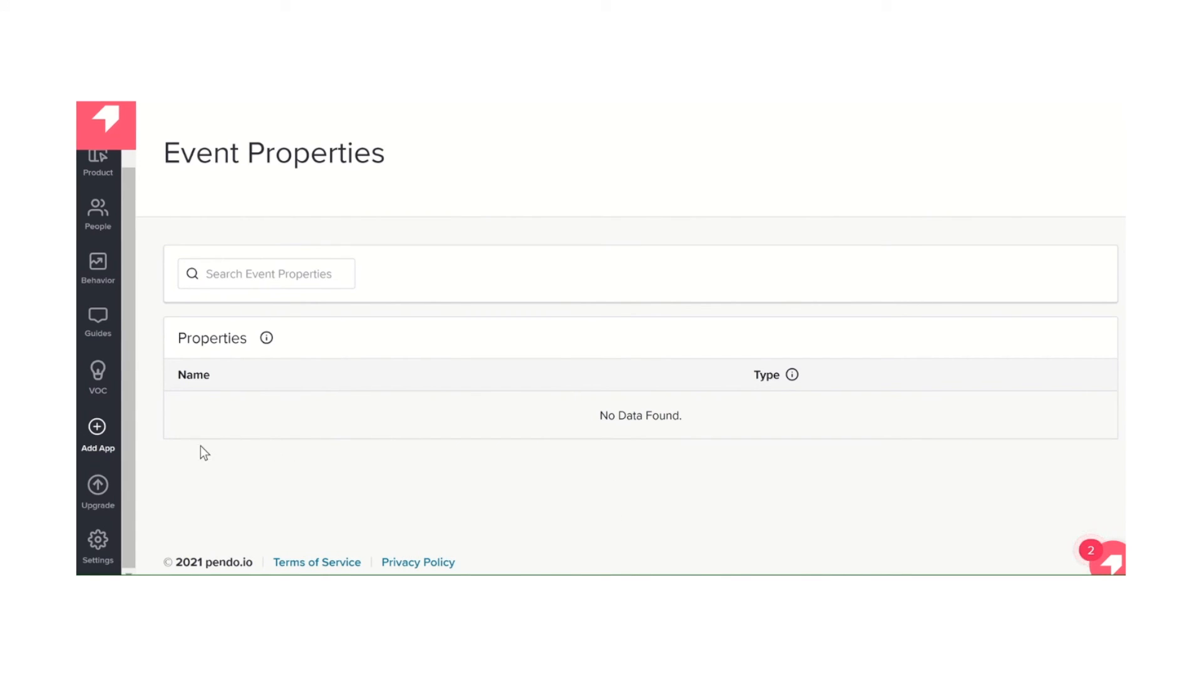
# Review the Exclude & Include Lists for server host/domain, IP address, visitor ID and account ID
pyautogui.click(98, 546)
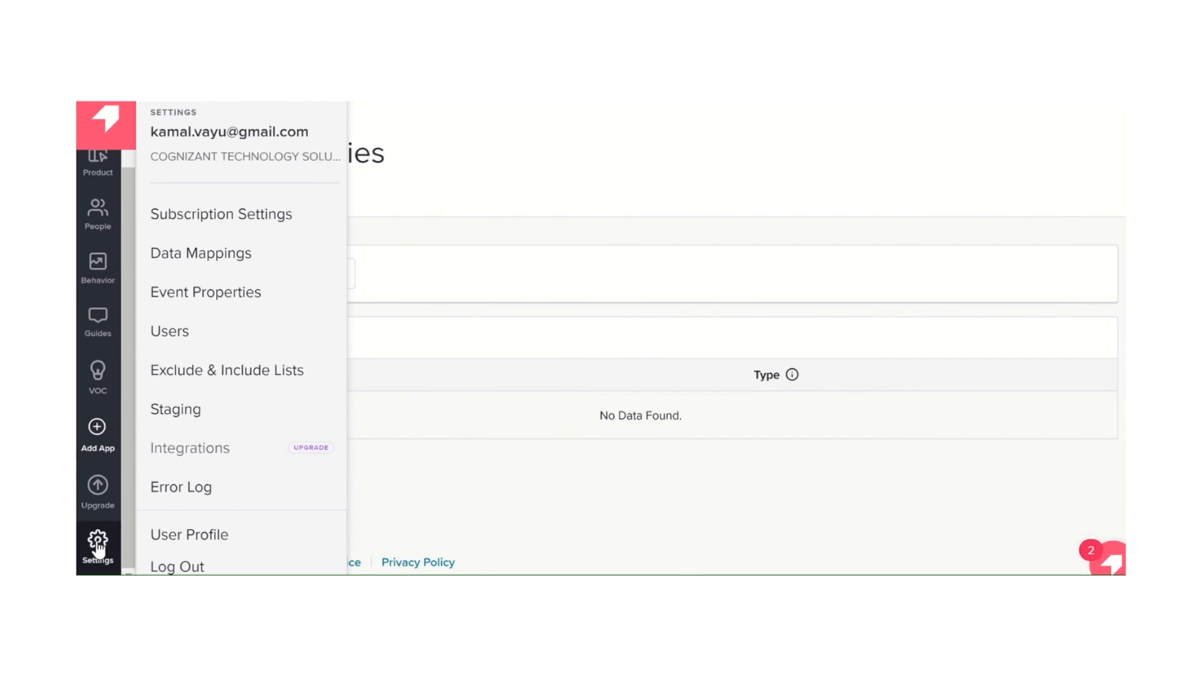
pyautogui.click(230, 382)
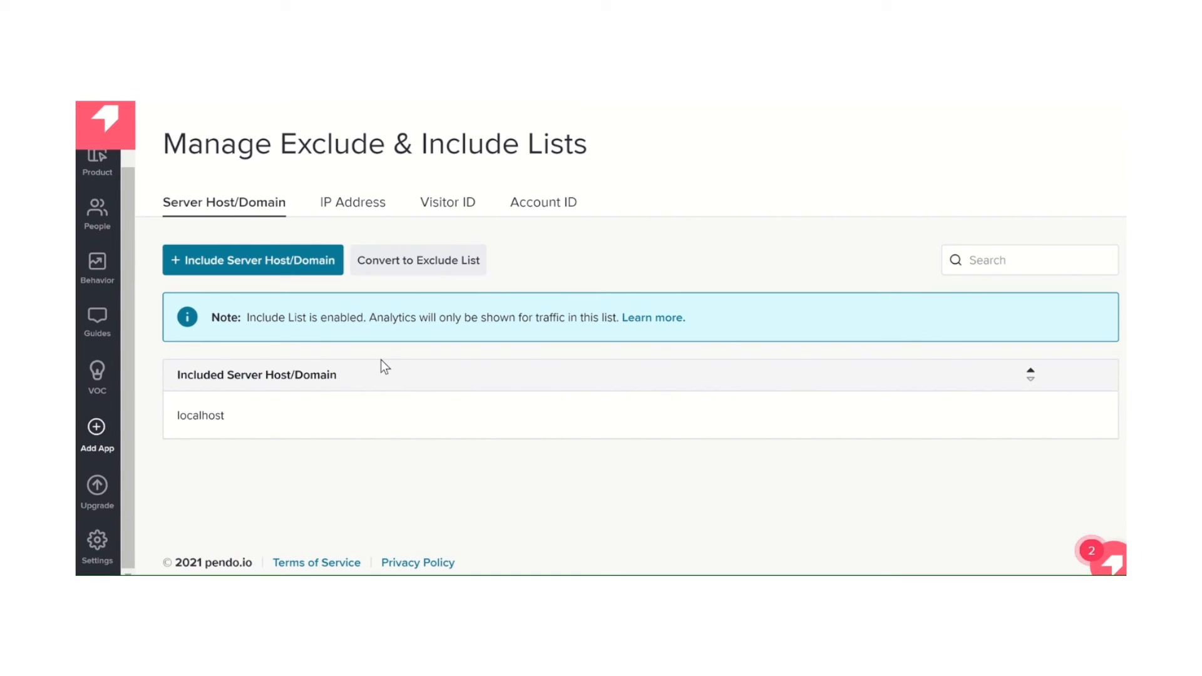
pyautogui.click(363, 205)
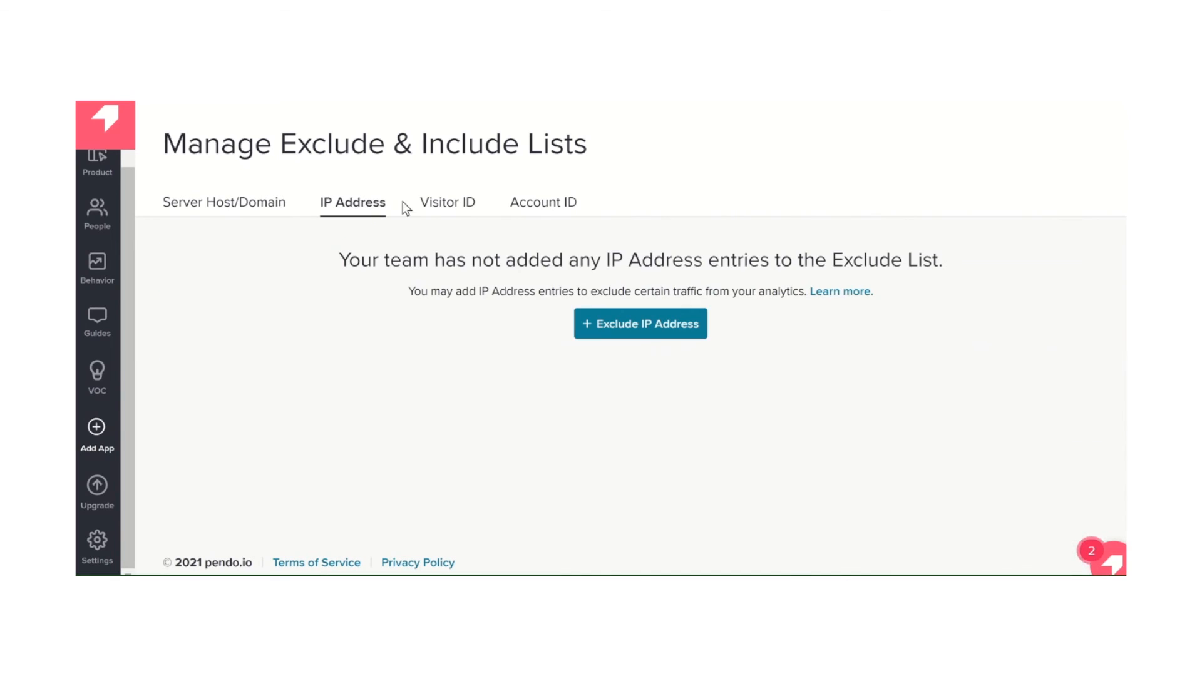
pyautogui.click(449, 208)
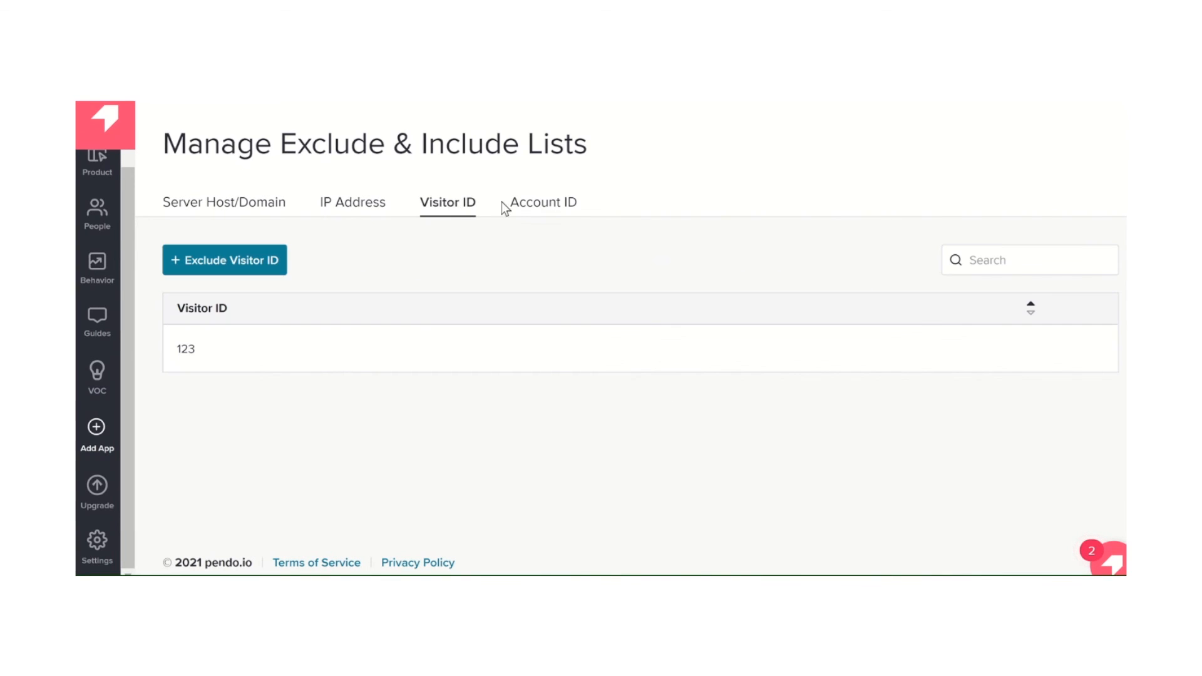
pyautogui.click(552, 210)
pyautogui.click(203, 211)
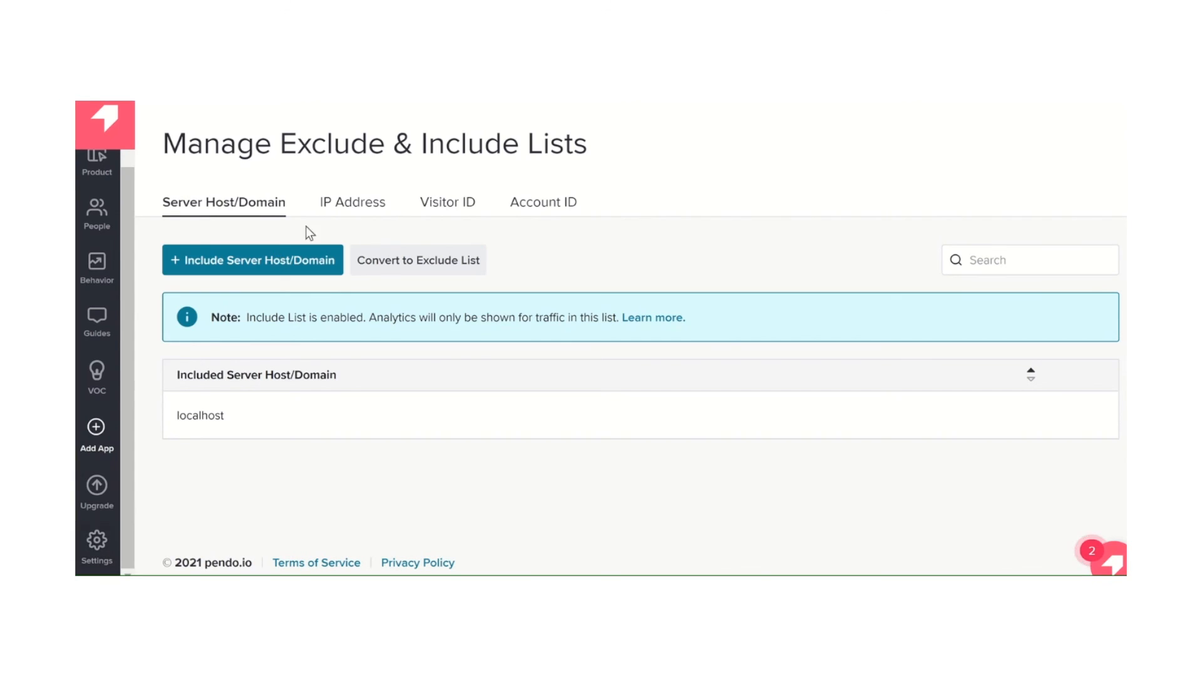
pyautogui.click(338, 202)
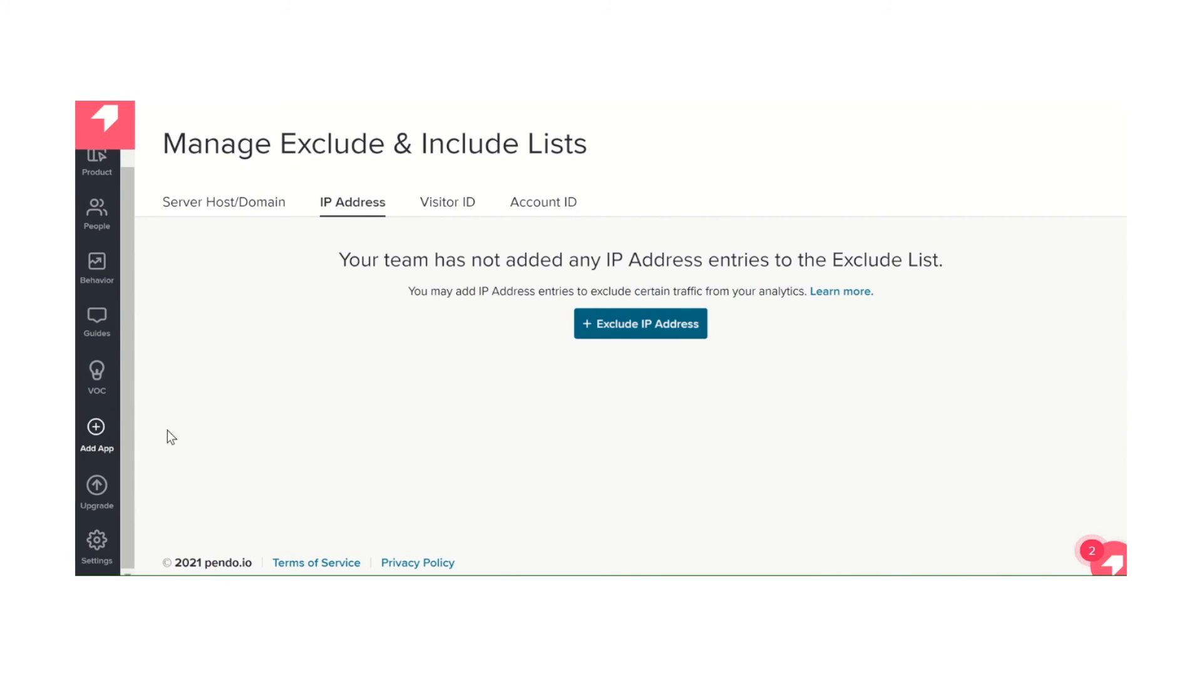
# Open the Staging settings and view the listed server hosts/domains
pyautogui.click(92, 549)
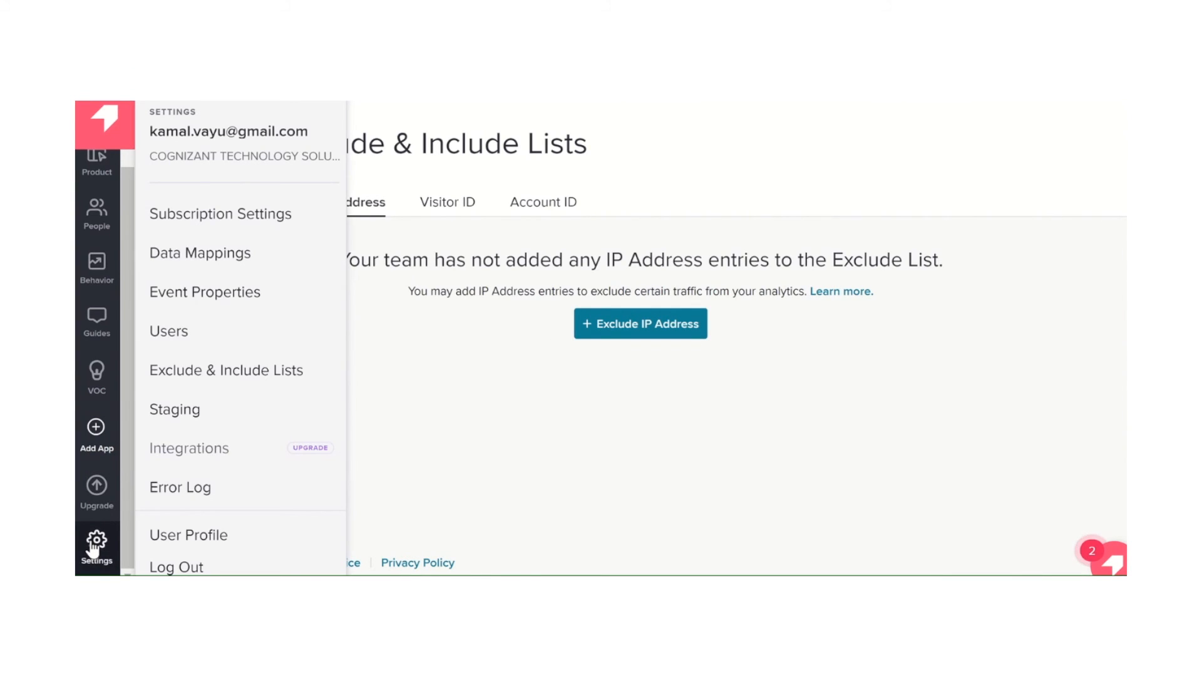
pyautogui.click(194, 412)
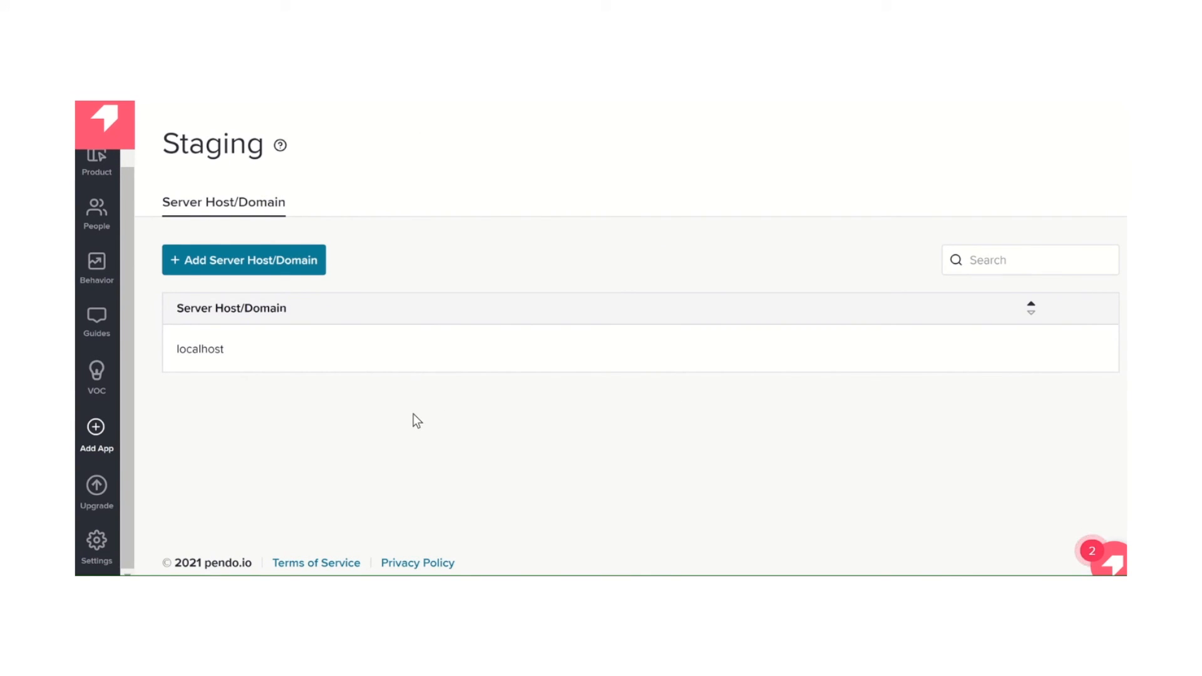
pyautogui.moveTo(412, 344)
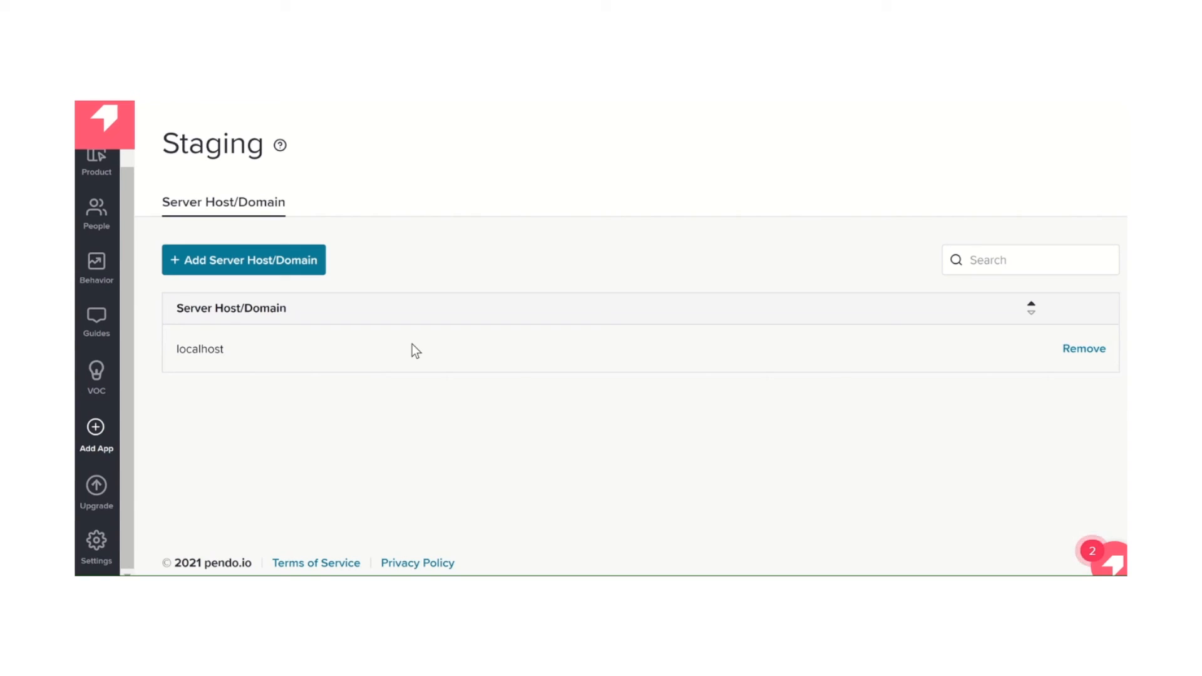
# Check the Error Log and open the account's User Profile page
pyautogui.click(95, 546)
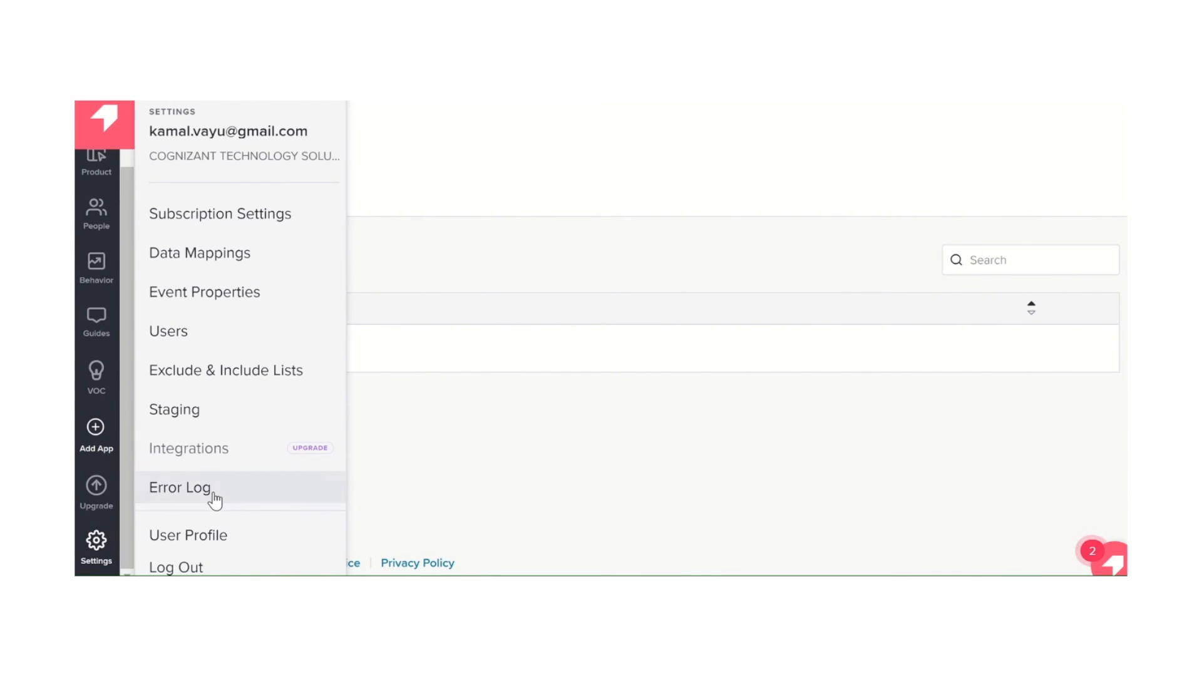
pyautogui.click(250, 494)
pyautogui.click(97, 545)
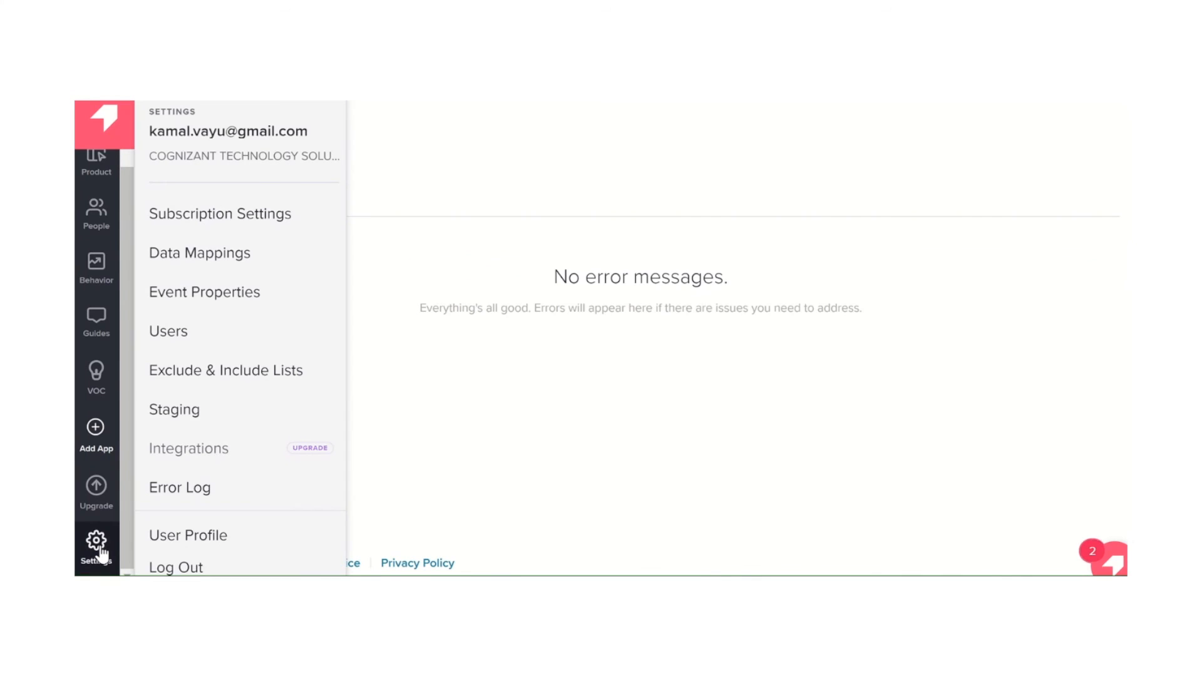
pyautogui.click(188, 533)
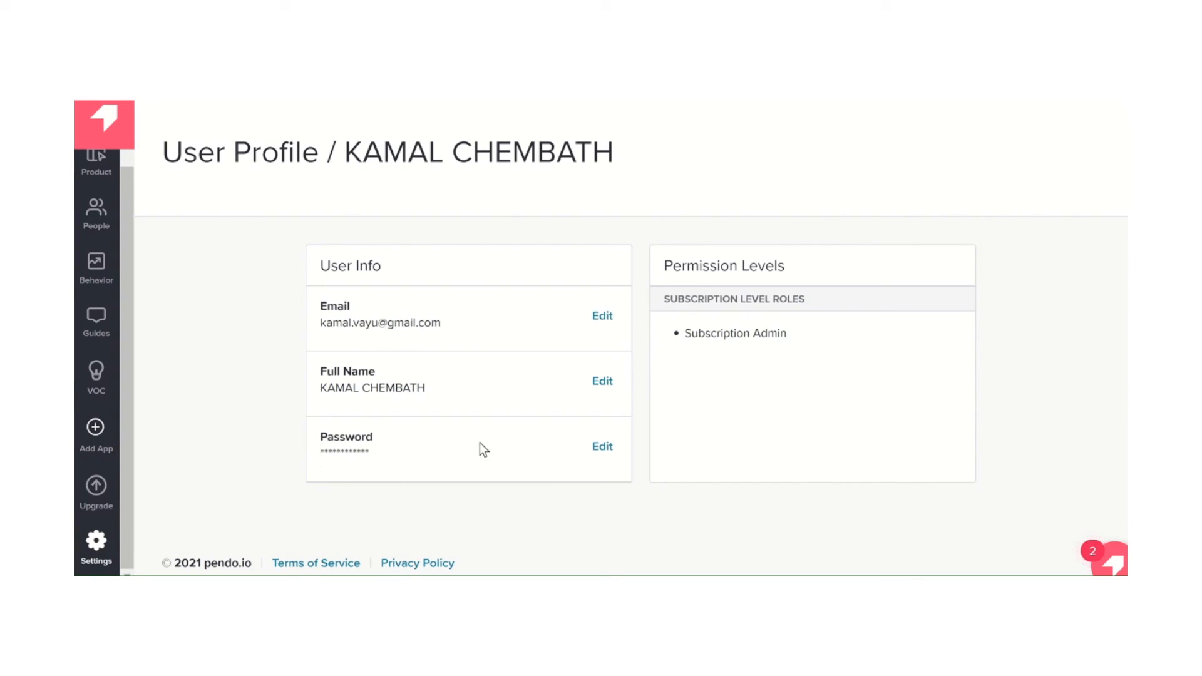
# Open the list of visitor reports on the Visitors page of the People section
pyautogui.click(96, 542)
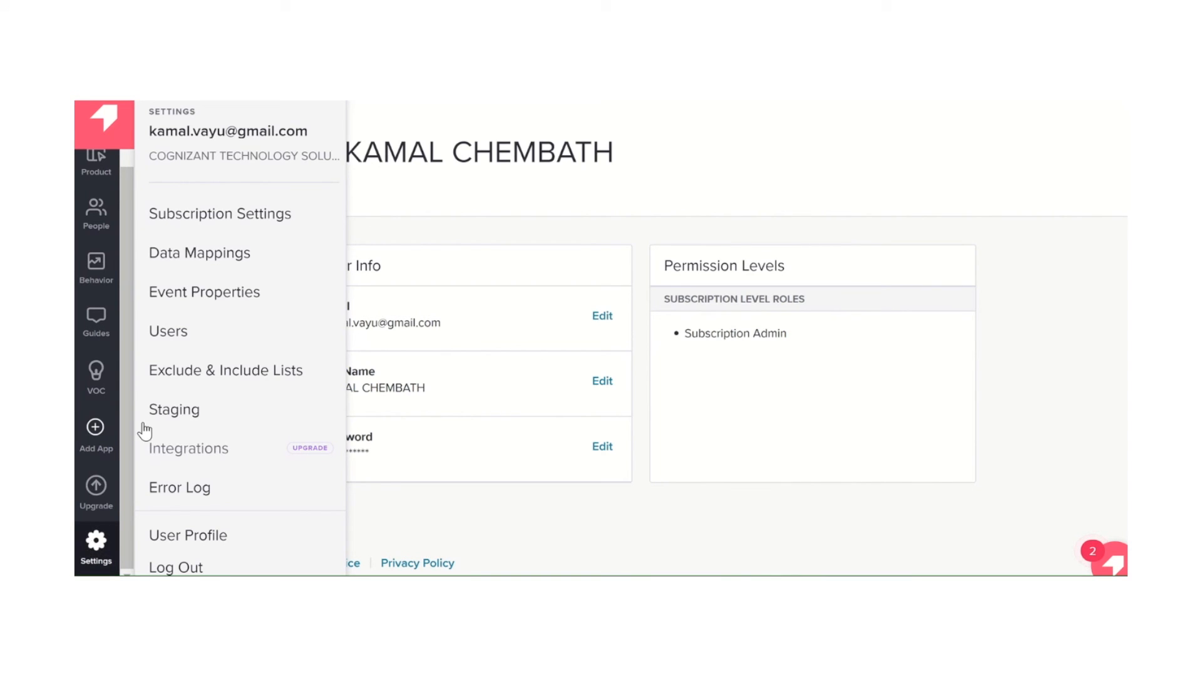
pyautogui.click(95, 164)
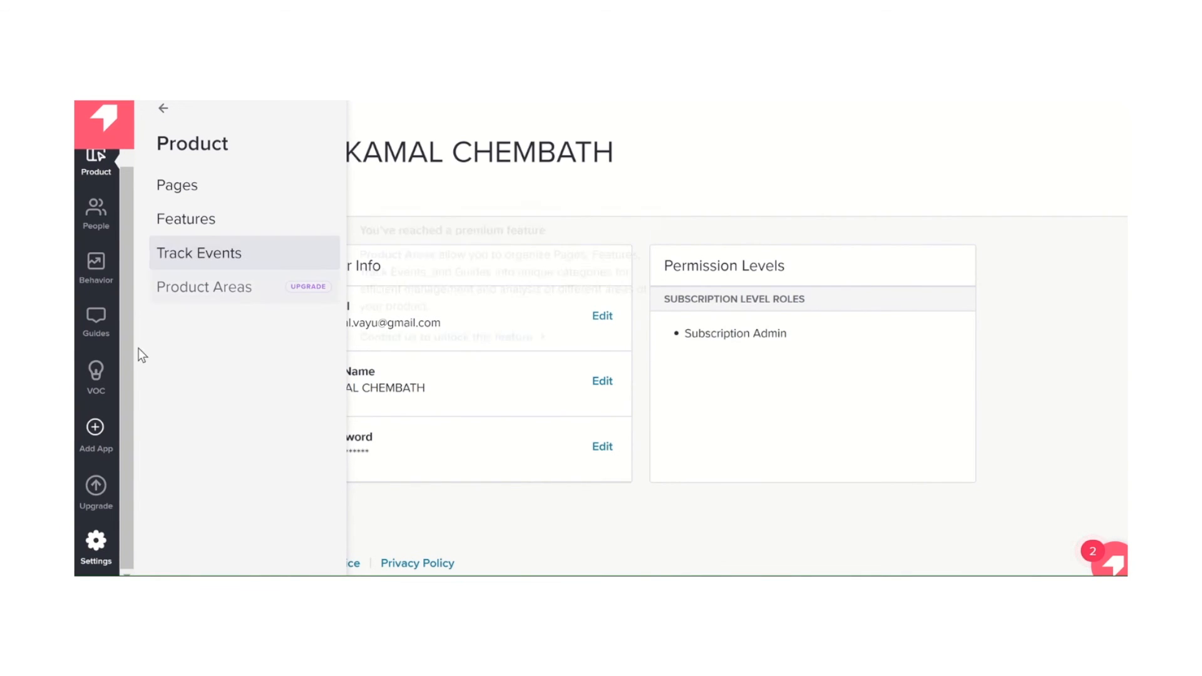
pyautogui.click(95, 216)
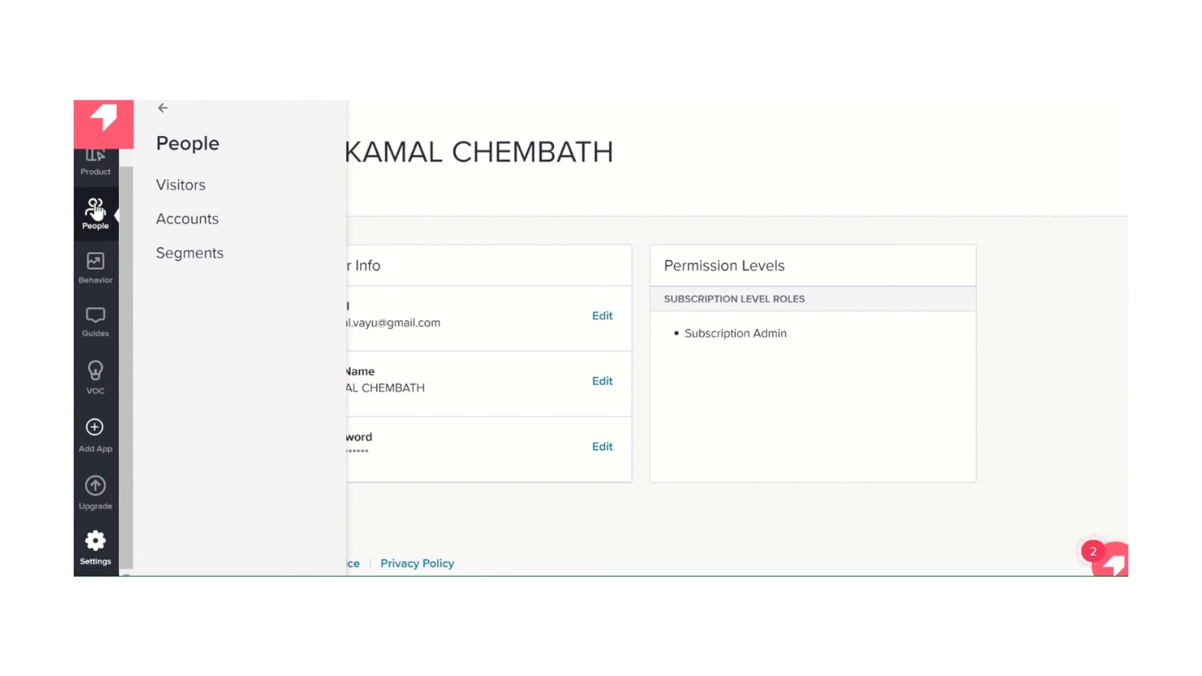
pyautogui.moveTo(125, 205); pyautogui.dragTo(125, 203)
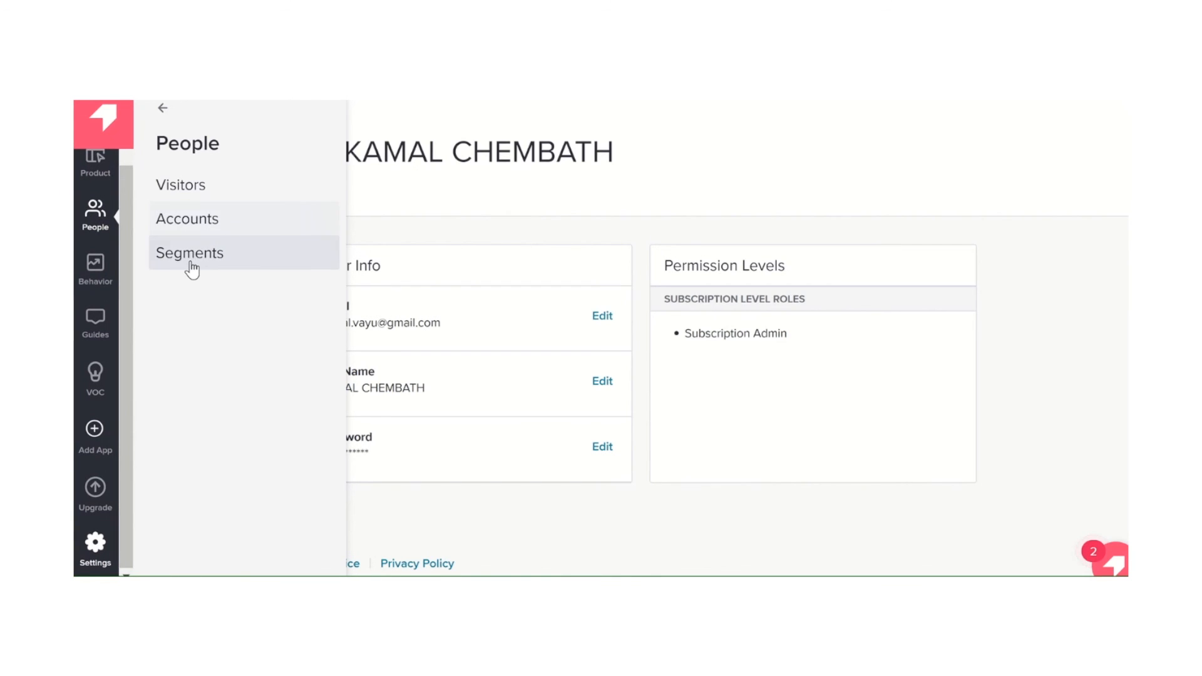
pyautogui.scroll(2, 103, 241)
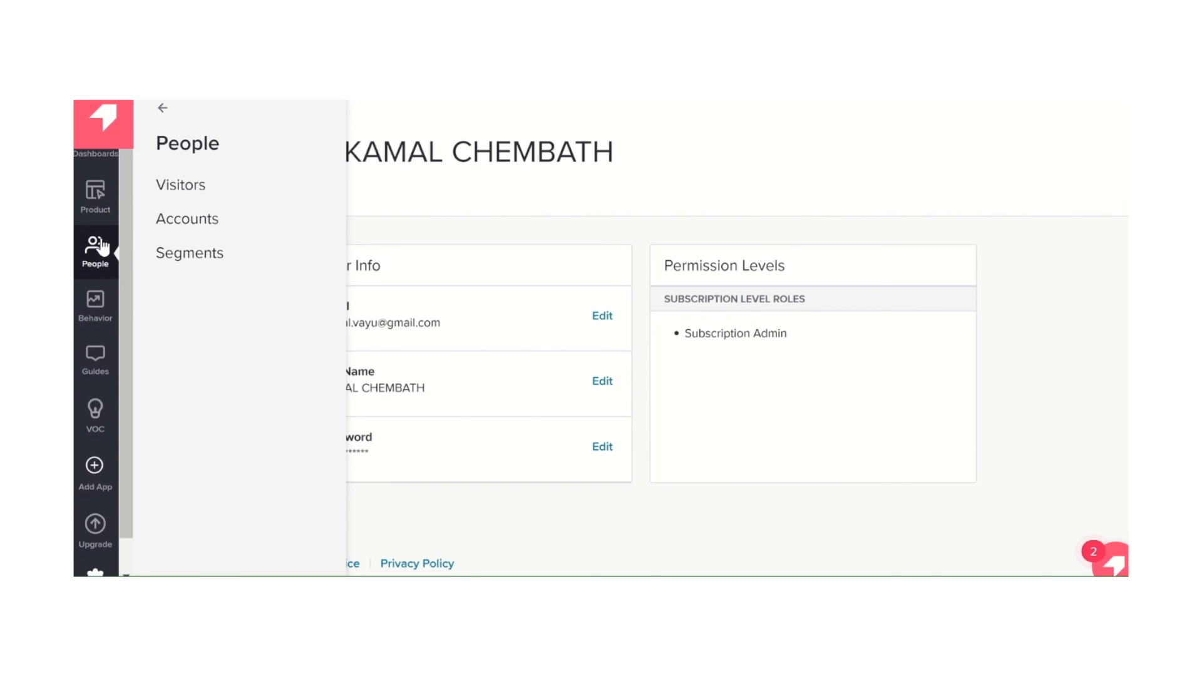
pyautogui.scroll(1, 102, 246)
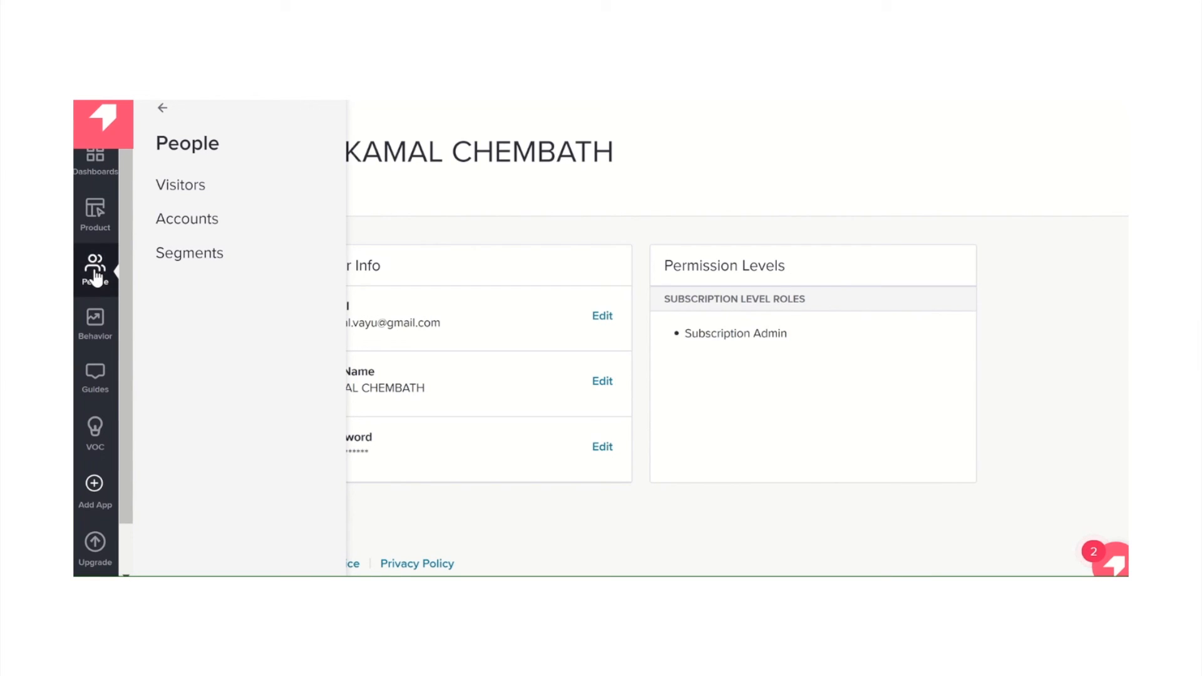
pyautogui.click(192, 185)
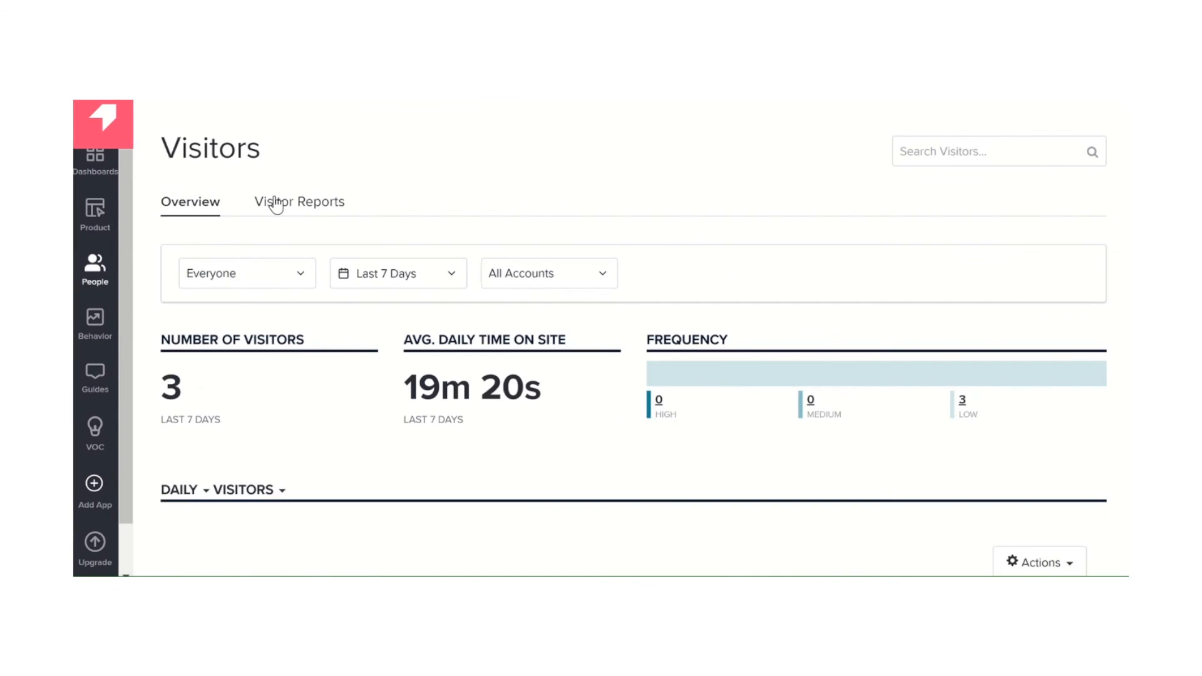
pyautogui.click(325, 212)
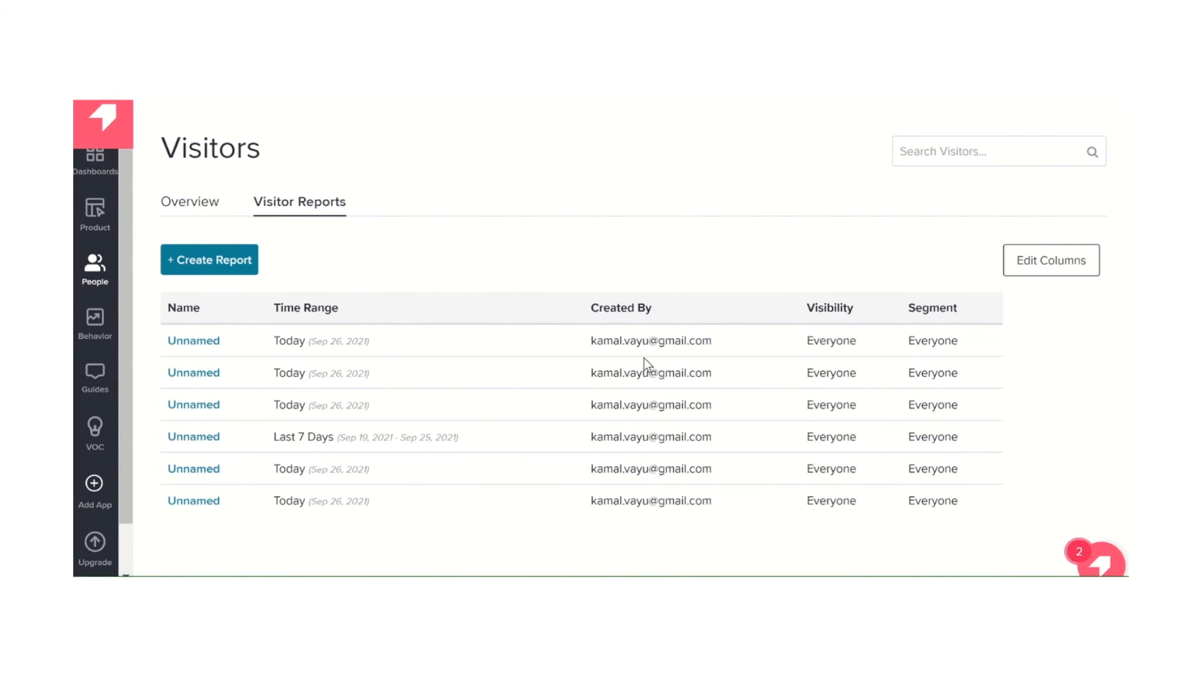
# Start a new visitor report and add an empty column below the Visitor ID column
pyautogui.scroll(-1, 643, 358)
pyautogui.click(196, 230)
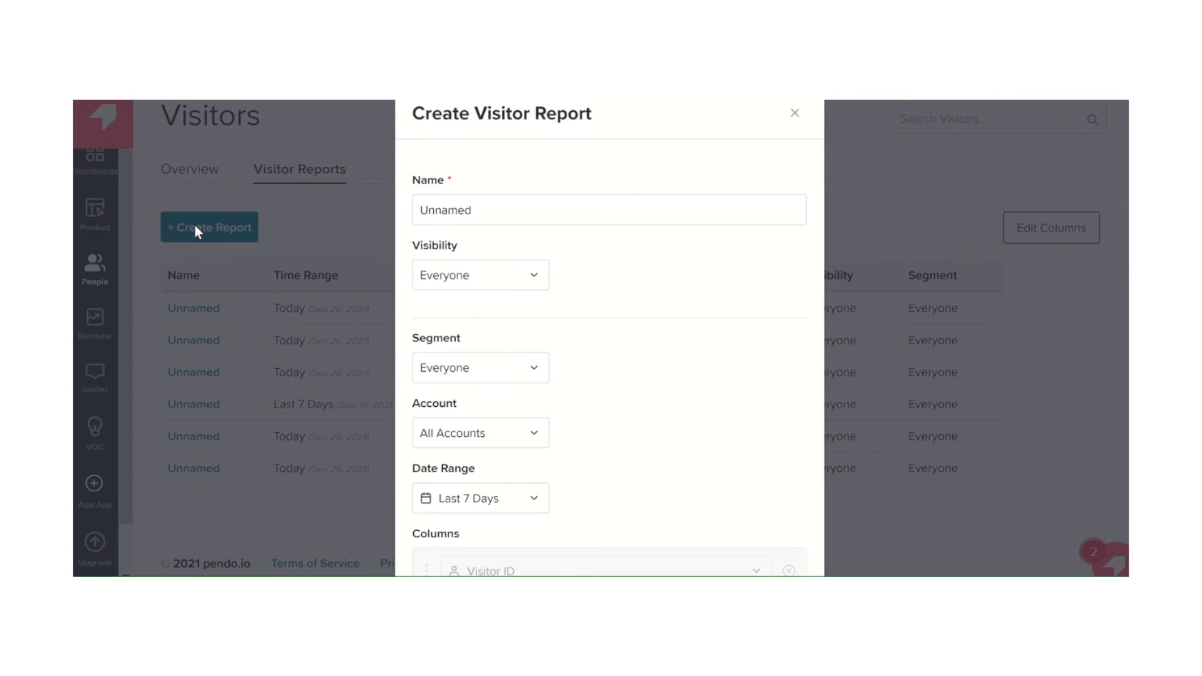
pyautogui.scroll(-1, 614, 405)
pyautogui.click(497, 349)
pyautogui.click(746, 387)
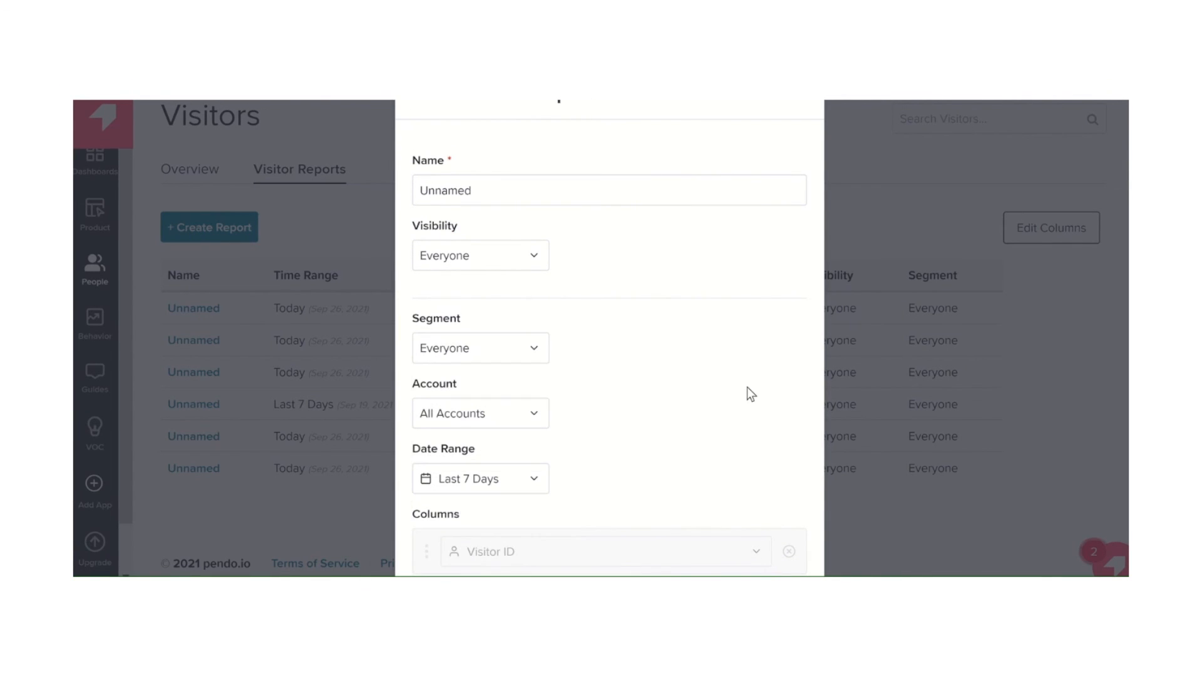
pyautogui.scroll(-2, 746, 387)
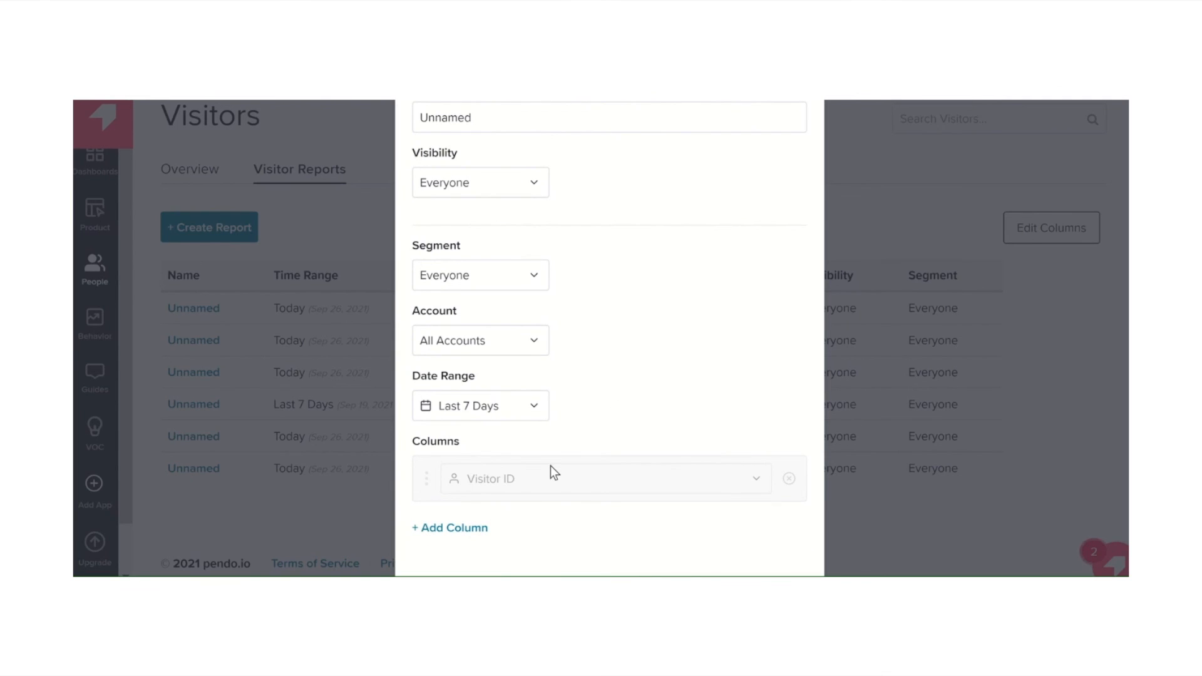
pyautogui.click(456, 528)
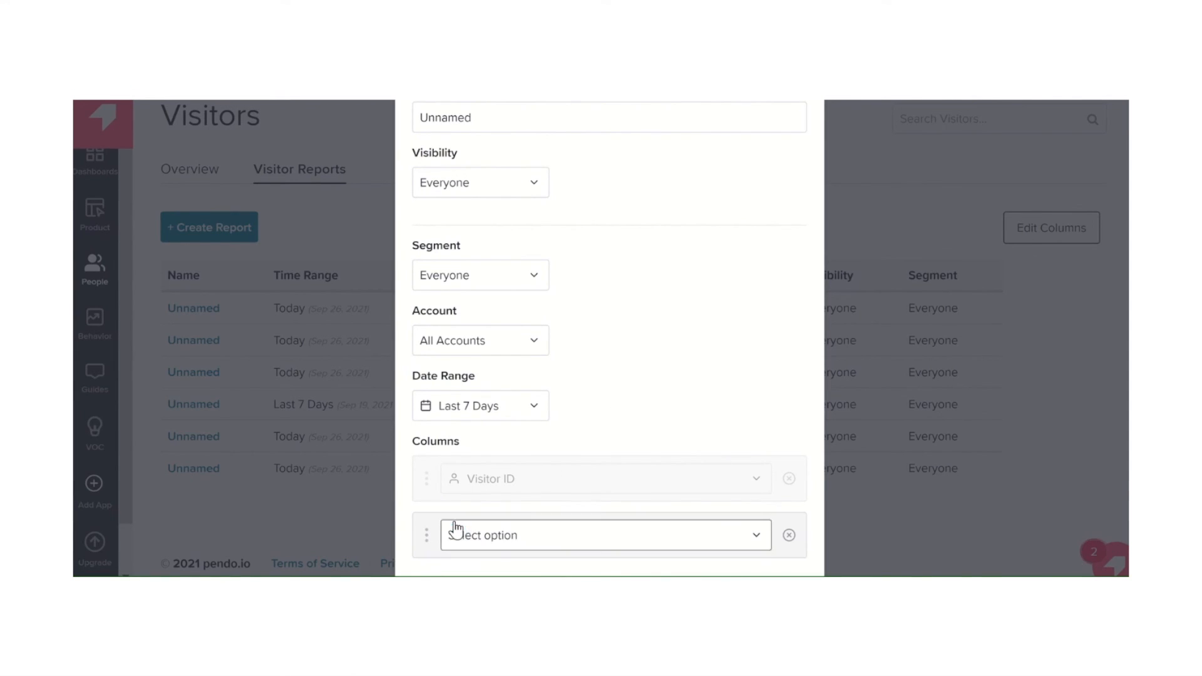
pyautogui.scroll(-1, 639, 466)
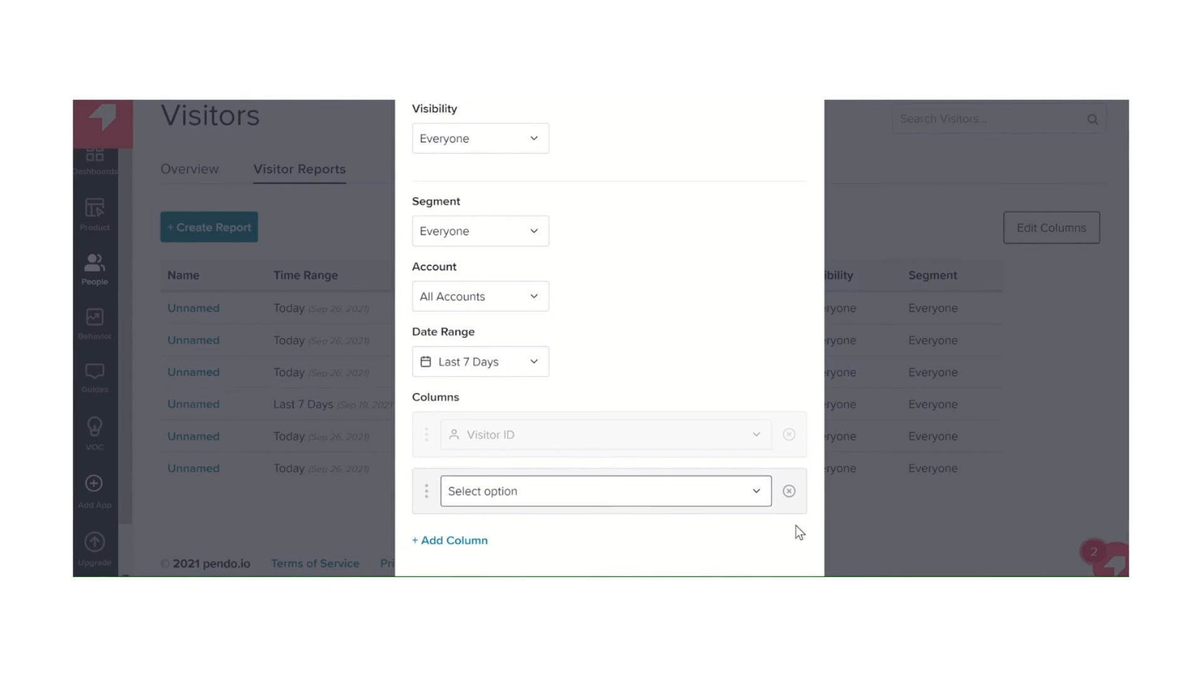
# Set the added report column to the first name field from the visitor data
pyautogui.click(748, 494)
pyautogui.scroll(-3, 569, 413)
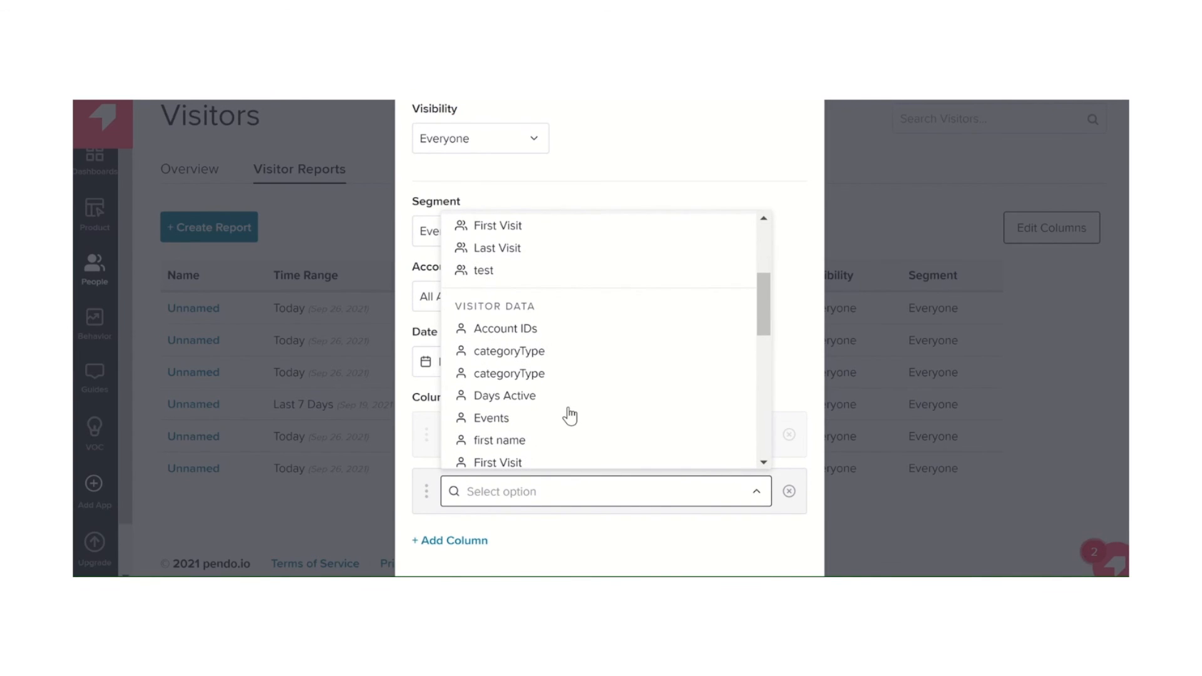
pyautogui.scroll(-1, 570, 415)
pyautogui.scroll(-3, 569, 415)
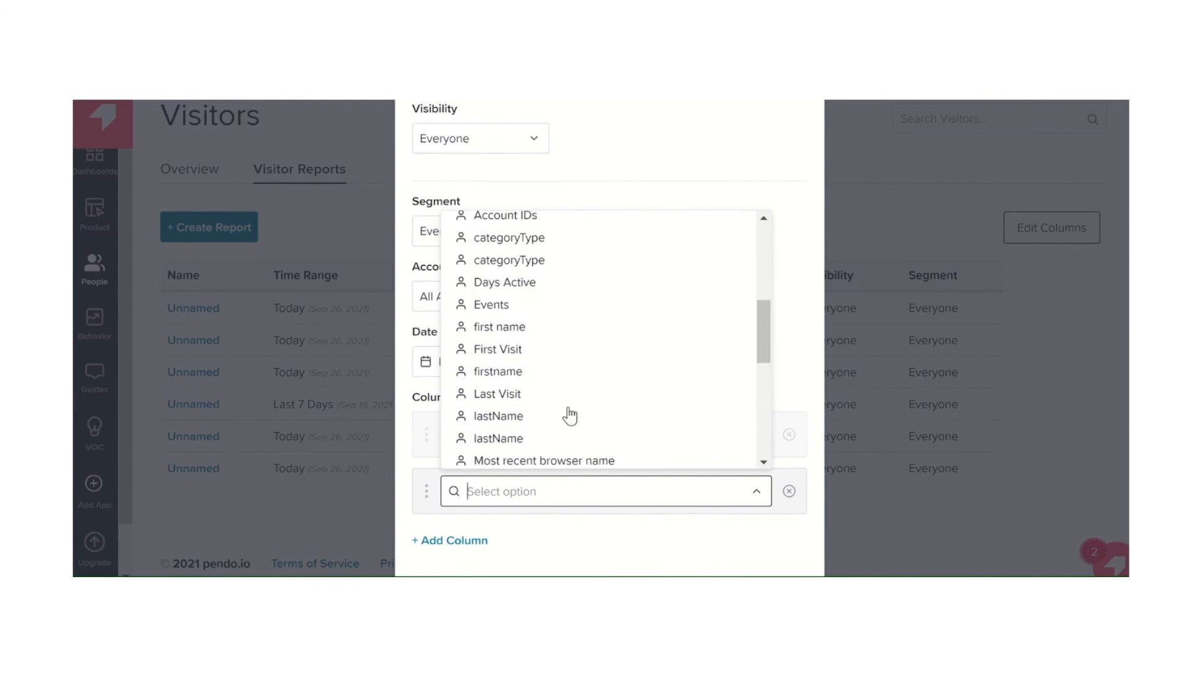
pyautogui.scroll(2, 569, 414)
pyautogui.scroll(1, 570, 414)
pyautogui.scroll(-3, 569, 415)
pyautogui.scroll(2, 570, 414)
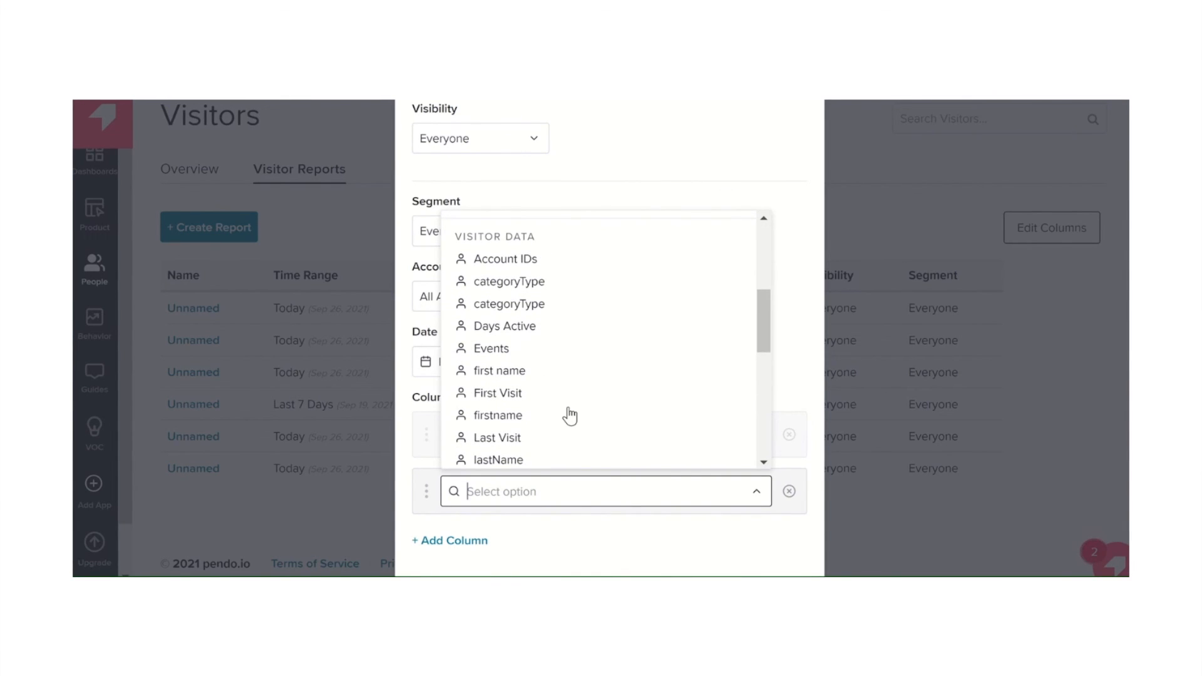
pyautogui.click(509, 371)
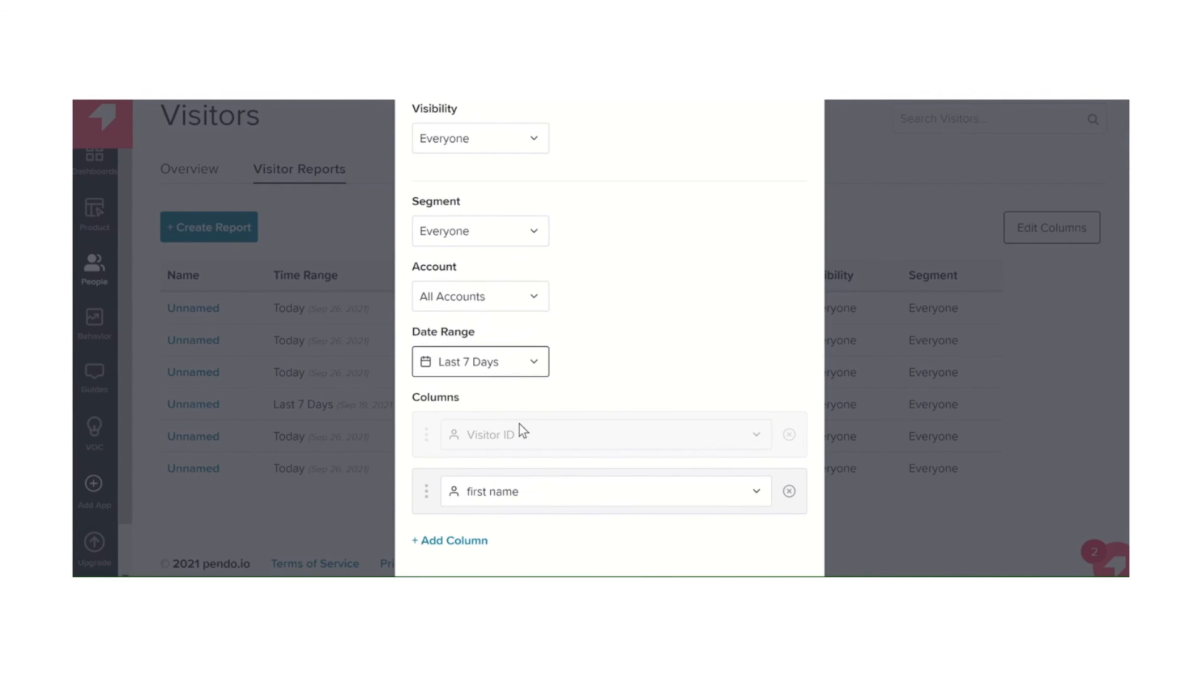
# Change the added report column to Most recent browser name
pyautogui.click(554, 494)
pyautogui.scroll(-3, 533, 446)
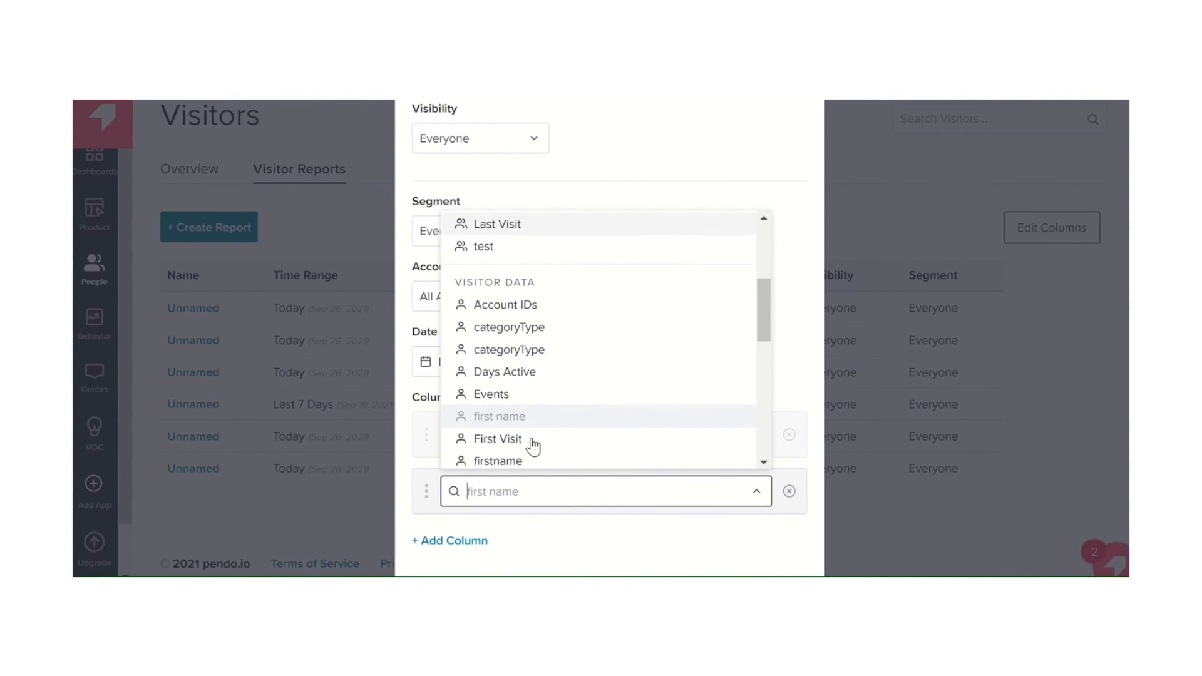
pyautogui.scroll(-3, 532, 446)
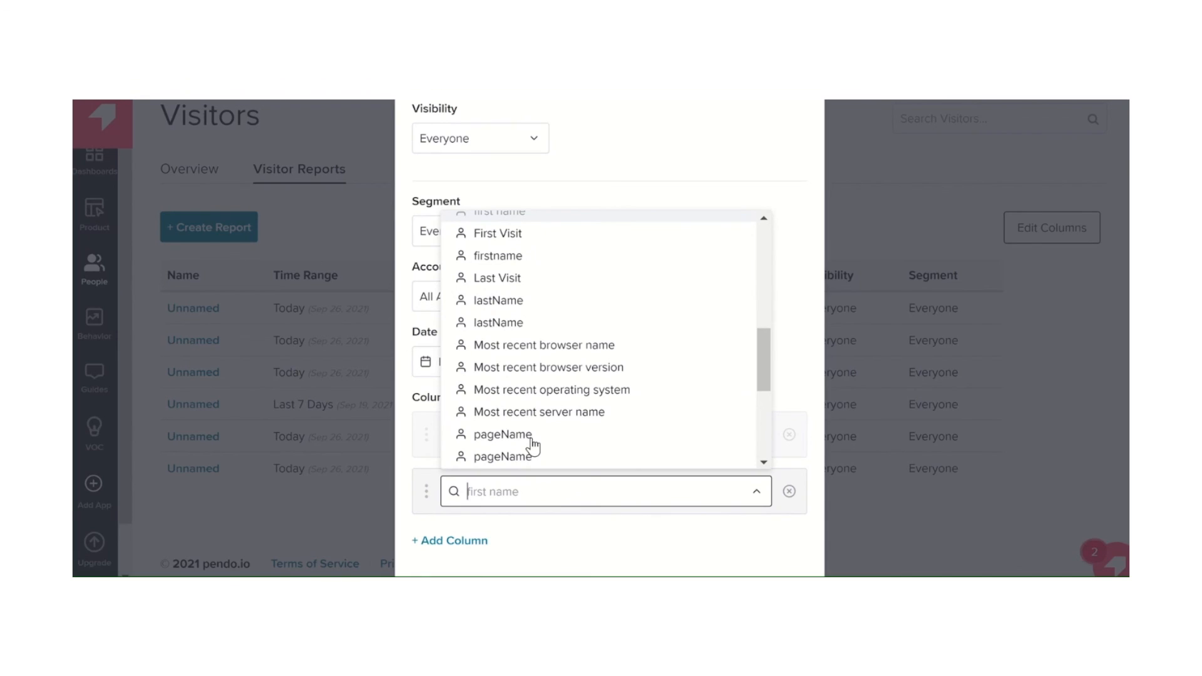
pyautogui.click(570, 346)
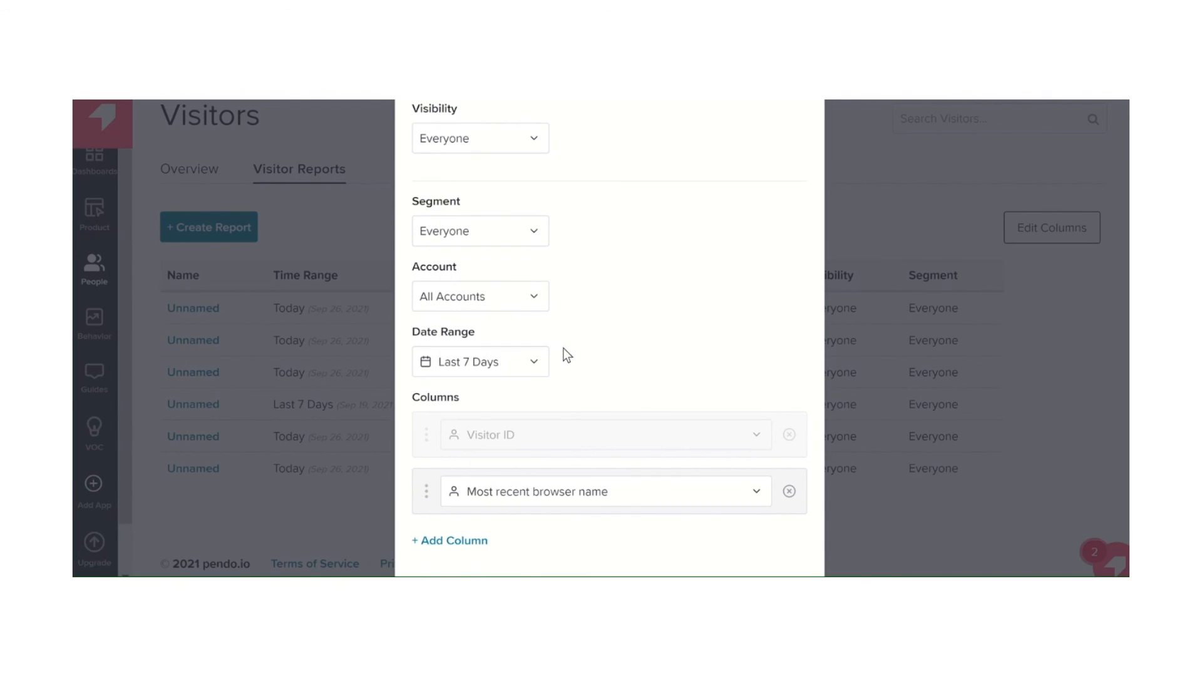
# Examine the product usage, account, visitor and mobile data options for the report column, and cancel the new report
pyautogui.scroll(-2, 619, 518)
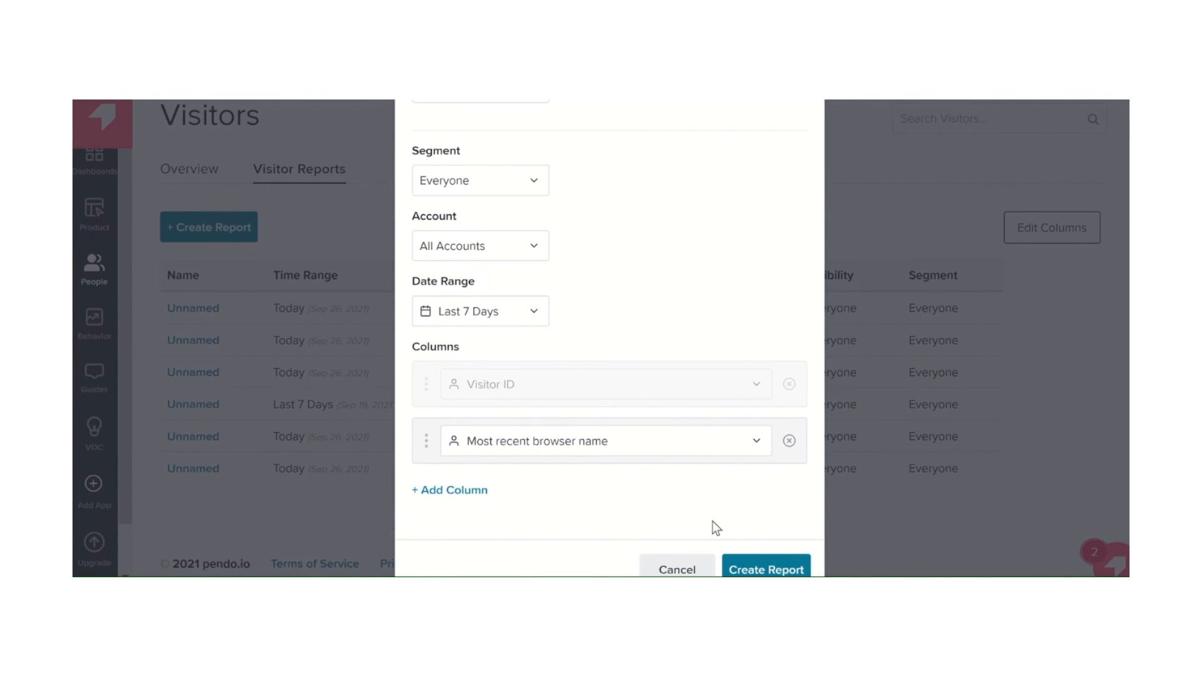
pyautogui.click(754, 448)
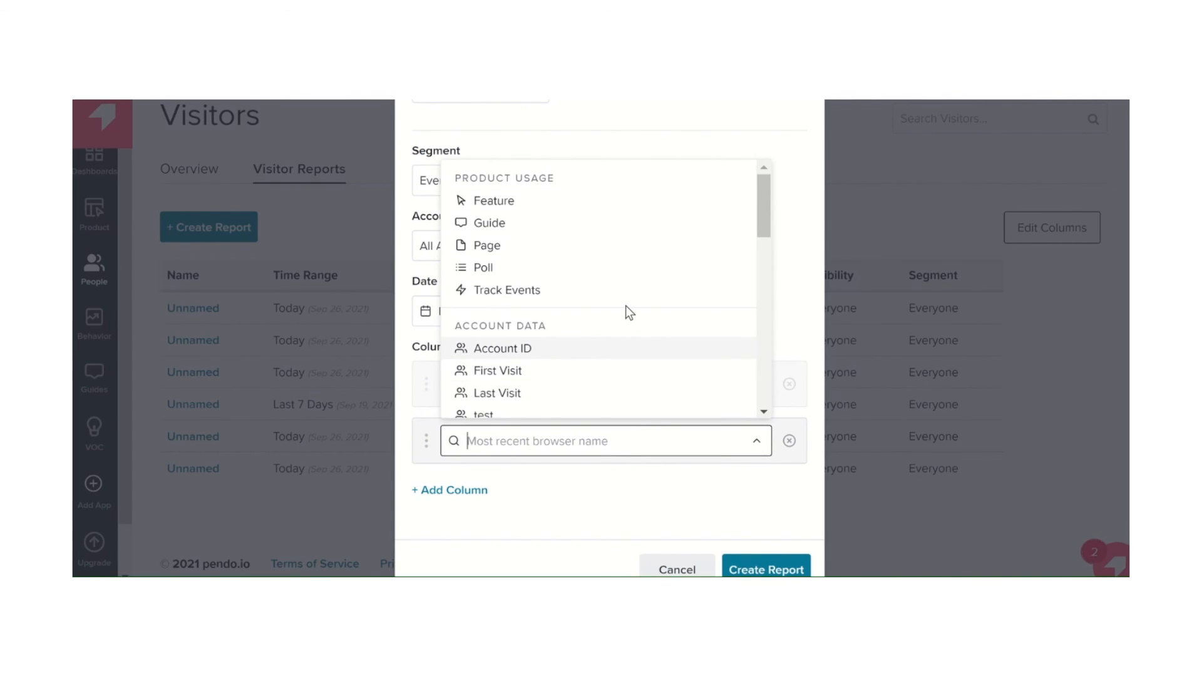
pyautogui.scroll(-2, 625, 307)
pyautogui.scroll(-3, 625, 313)
pyautogui.scroll(2, 625, 313)
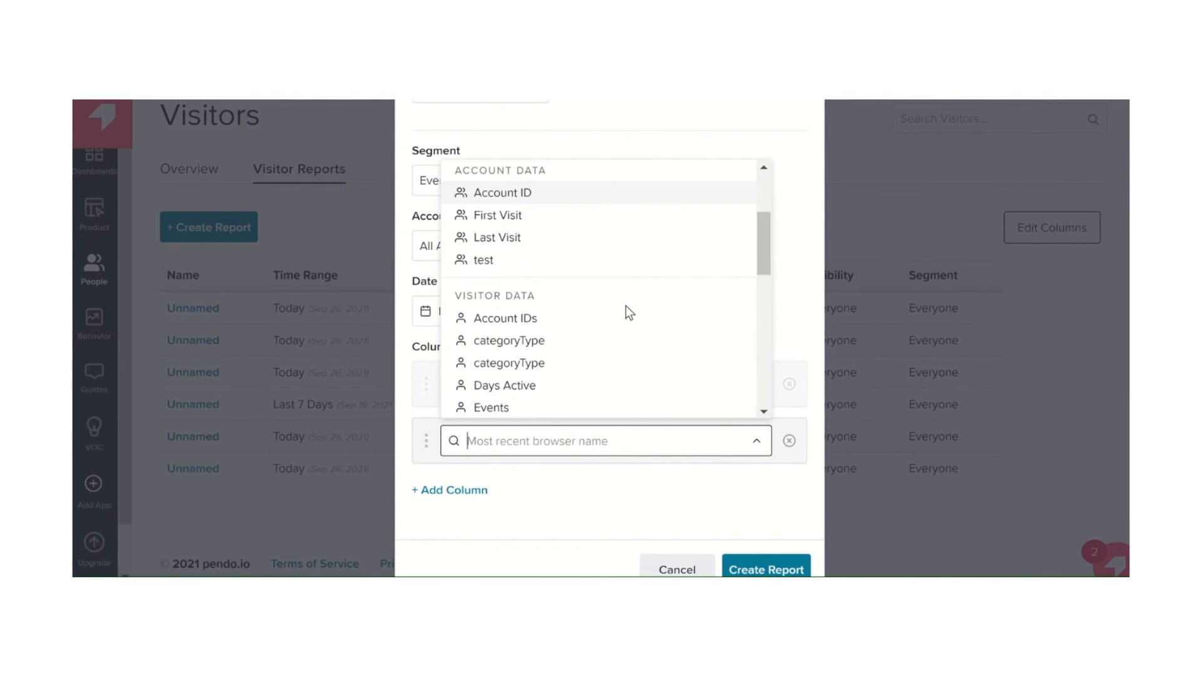
pyautogui.scroll(2, 562, 319)
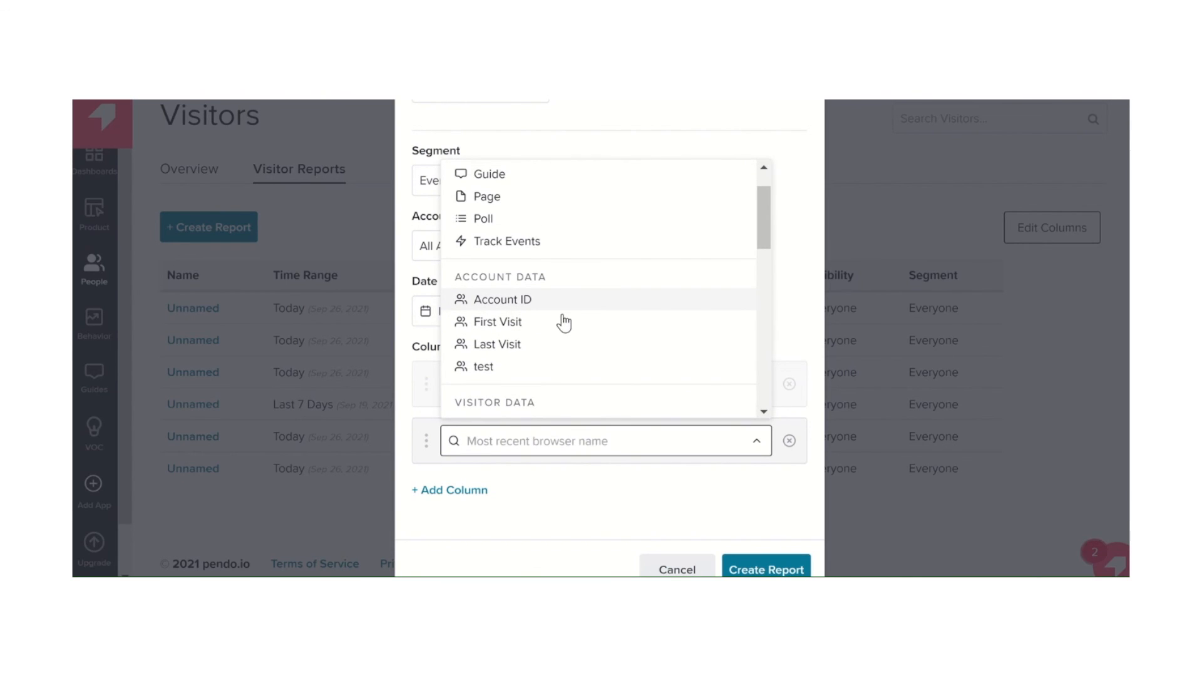
pyautogui.scroll(1, 538, 299)
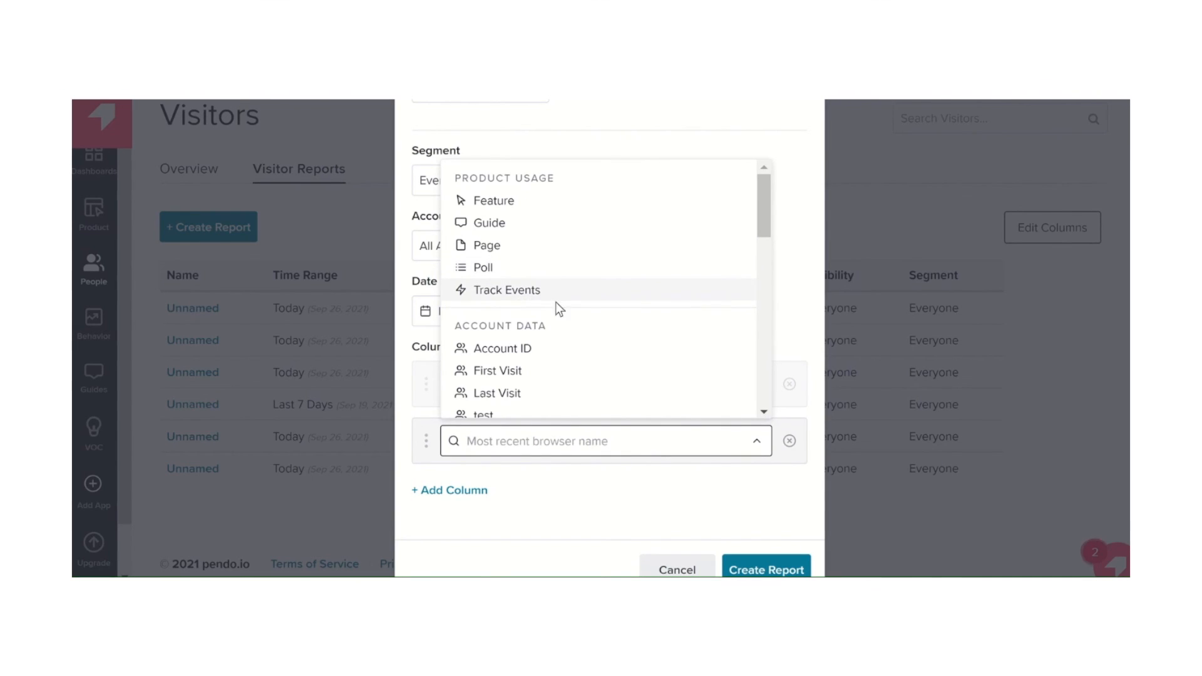
pyautogui.scroll(-3, 580, 388)
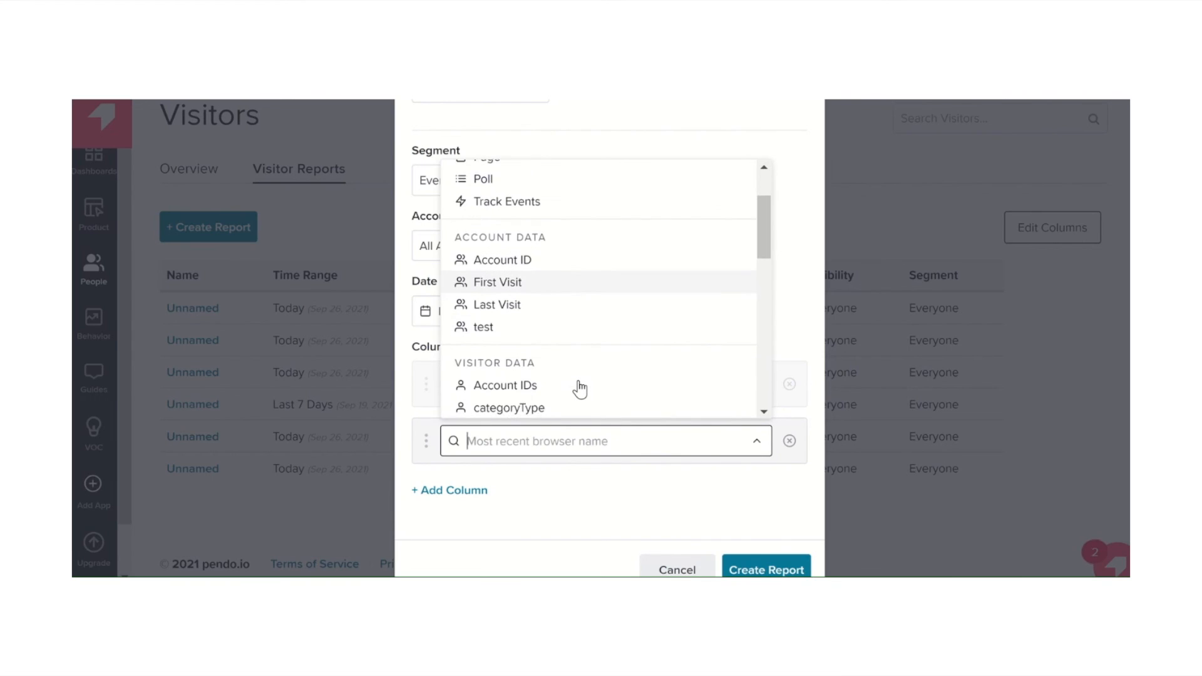
pyautogui.scroll(3, 580, 388)
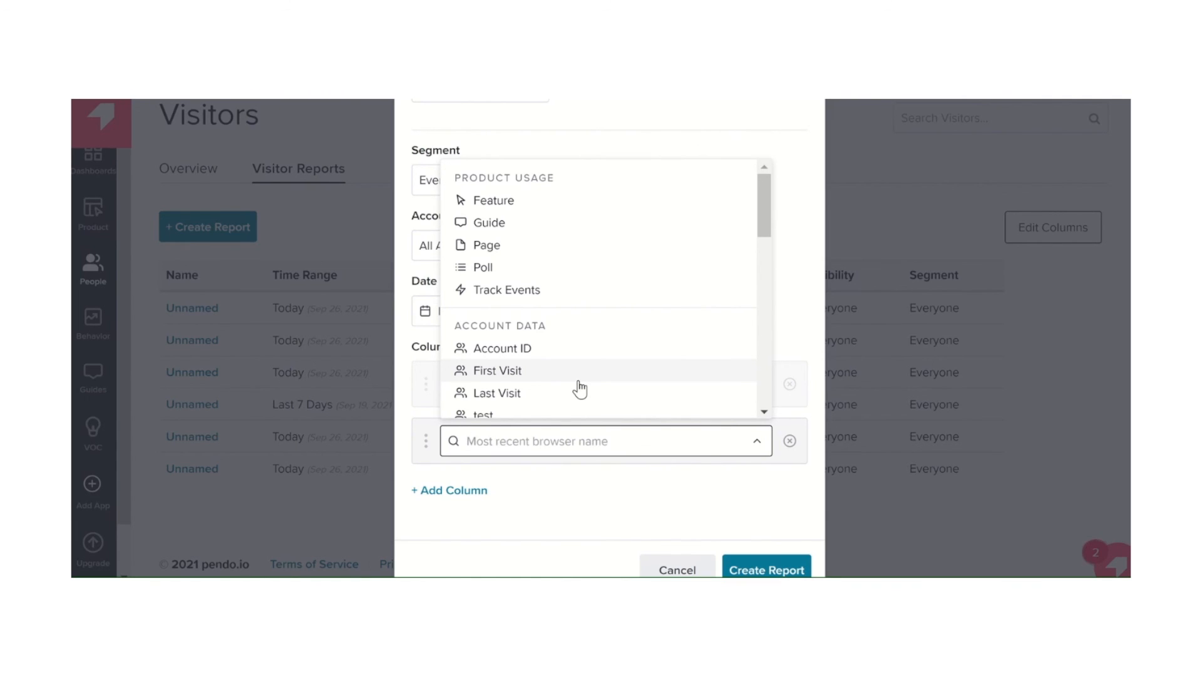
pyautogui.scroll(-2, 579, 388)
pyautogui.scroll(-7, 580, 388)
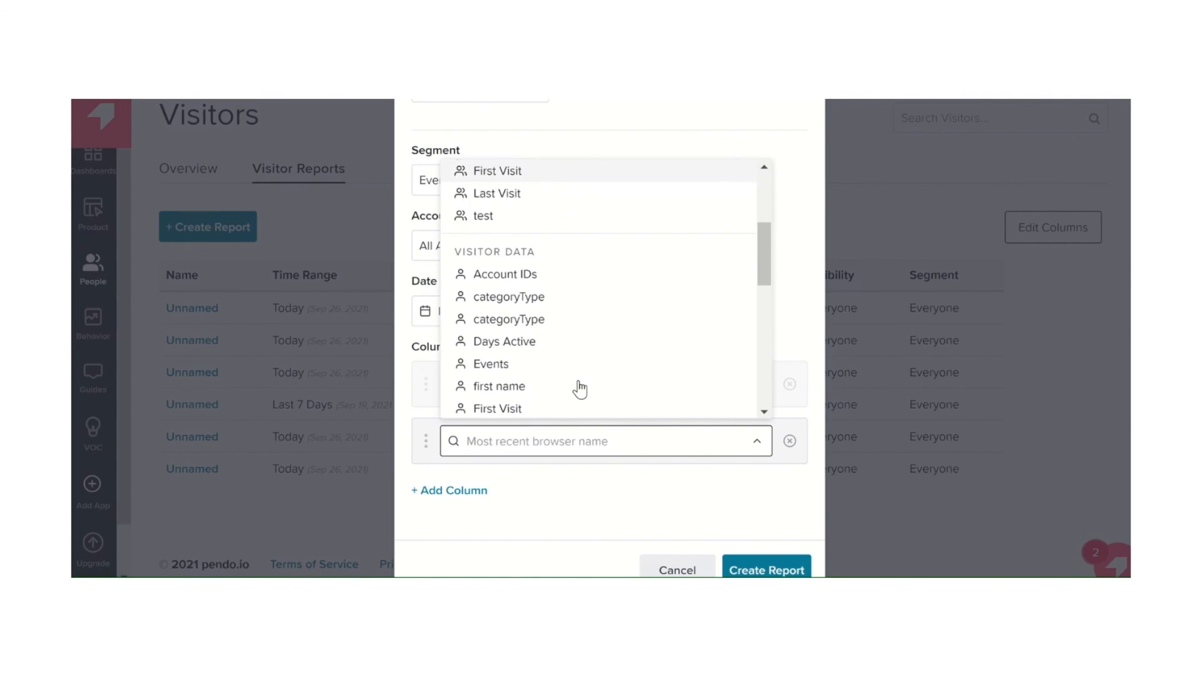
pyautogui.scroll(-3, 579, 388)
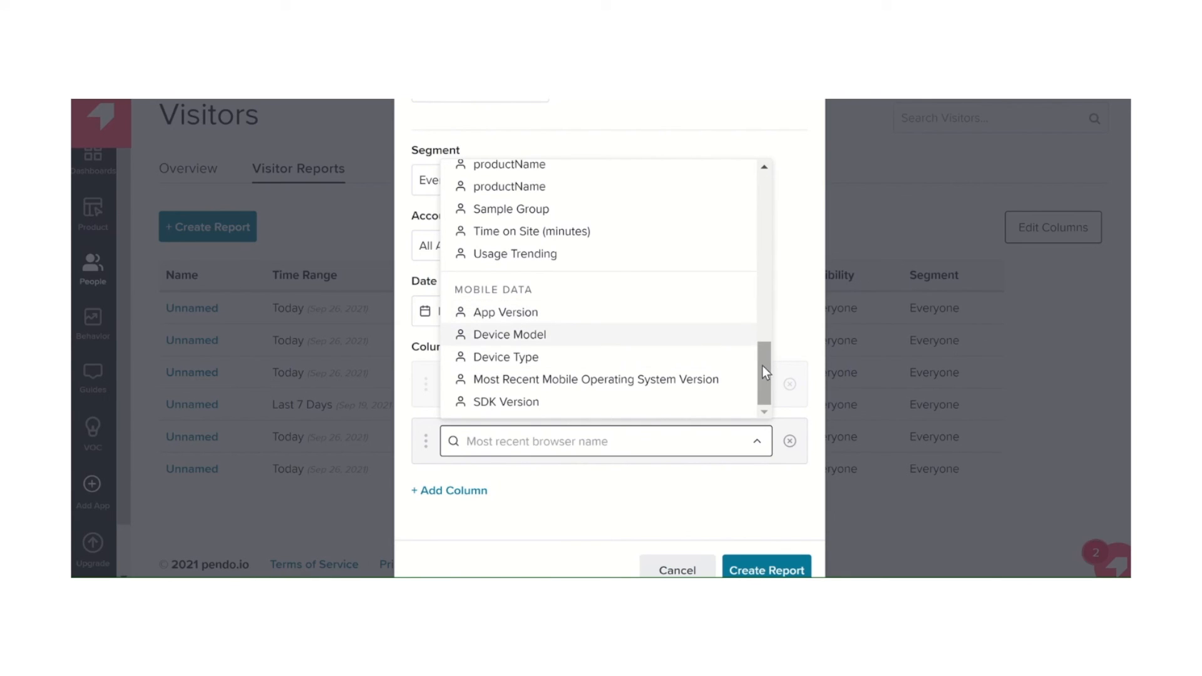
pyautogui.click(682, 568)
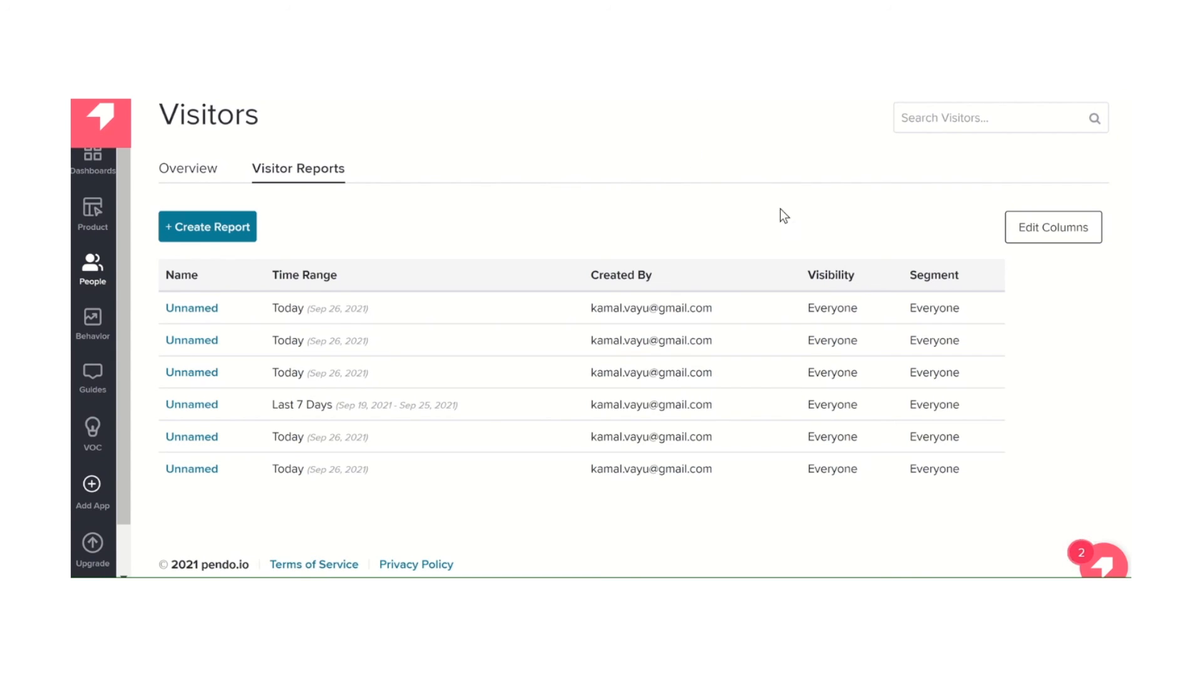
pyautogui.click(795, 619)
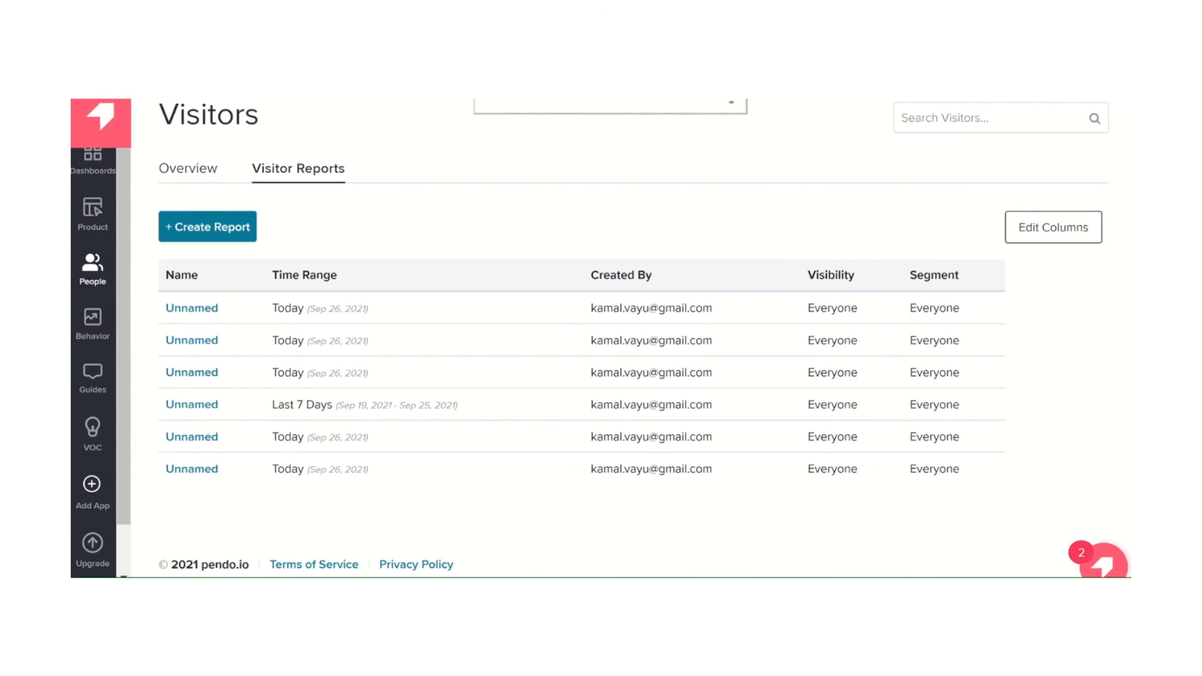